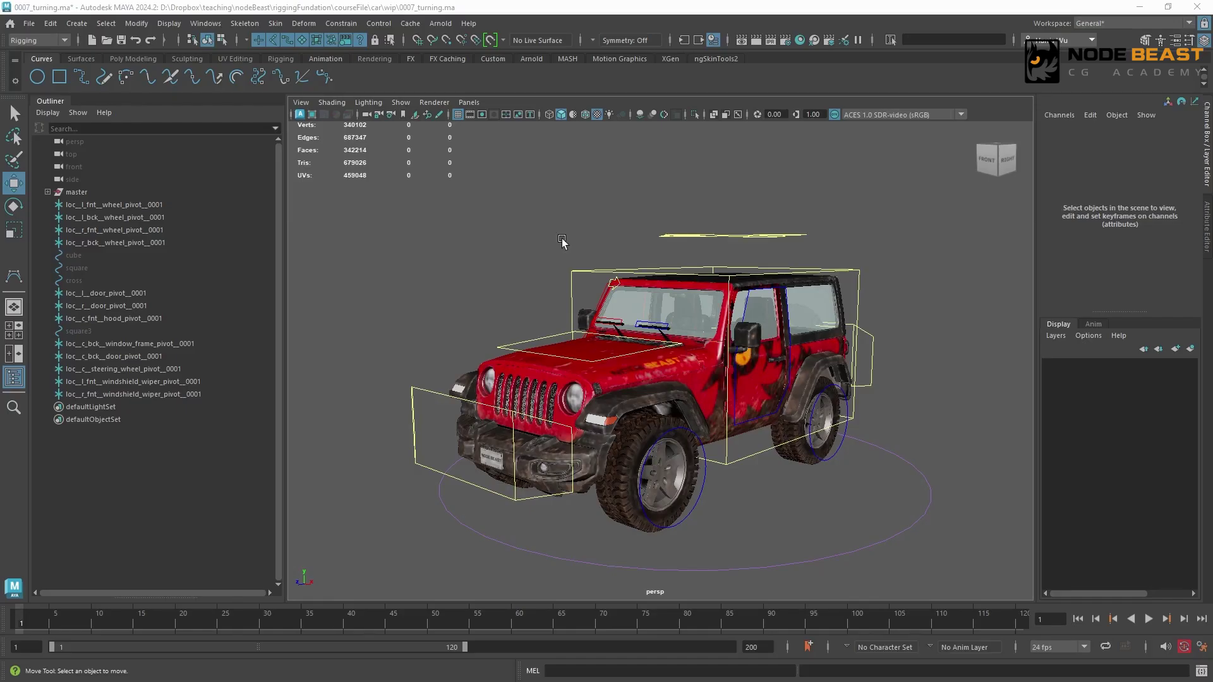
Step: Try rotating the left front wheel control to test its turning pivot, and undo the rotation
left_click_drag(686, 388, 732, 290, "alt")
right_click_drag(731, 288, 778, 293, "alt")
left_click_drag(766, 325, 816, 329)
key("e")
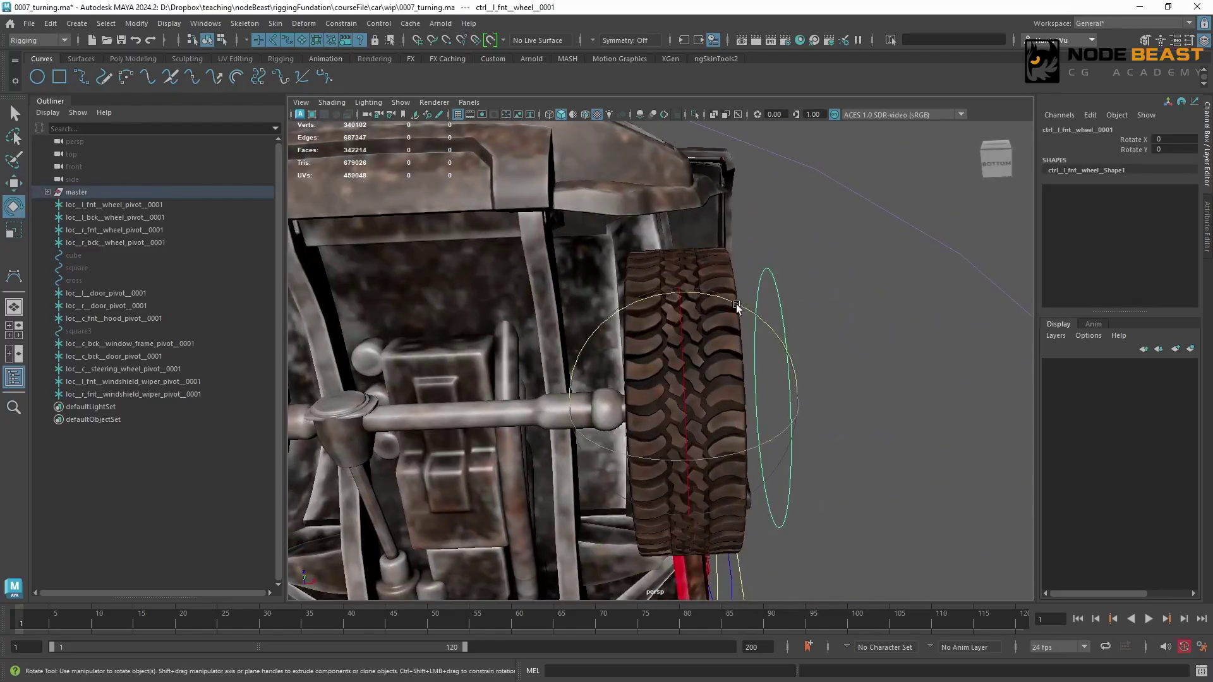
left_click_drag(743, 307, 703, 321)
key("ctrl+z")
Step: Select the ball joint mesh beside the left front wheel on the axle and isolate it in the viewport
middle_click_drag(689, 329, 809, 266, "alt")
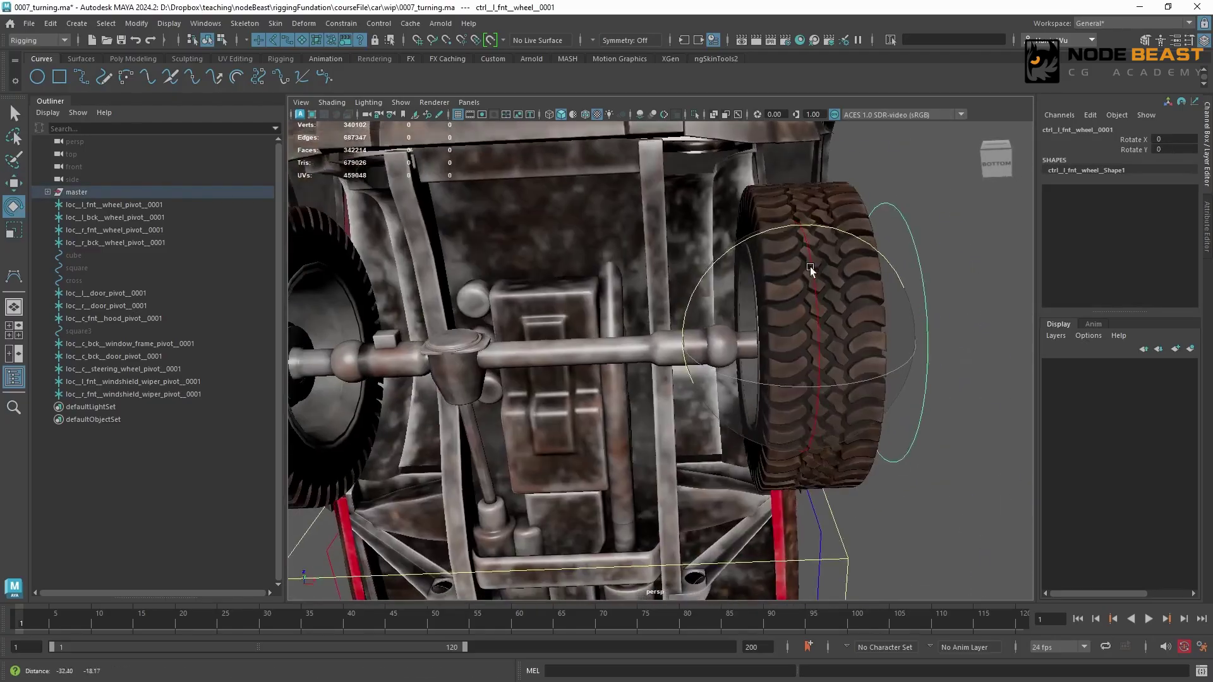
scroll(805, 279, "up", 5)
key("q")
left_click(863, 297)
scroll(715, 311, "down", 2)
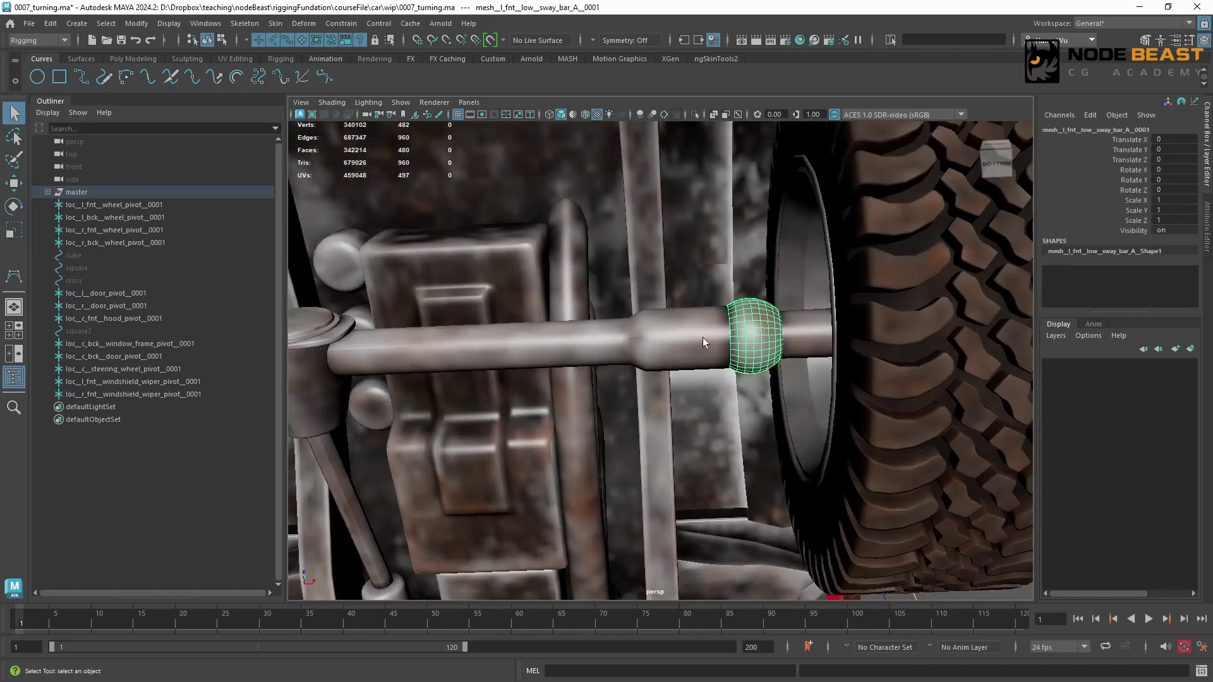
scroll(745, 310, "down", 4)
left_click_drag(745, 309, 672, 274, "alt")
scroll(718, 367, "up", 5)
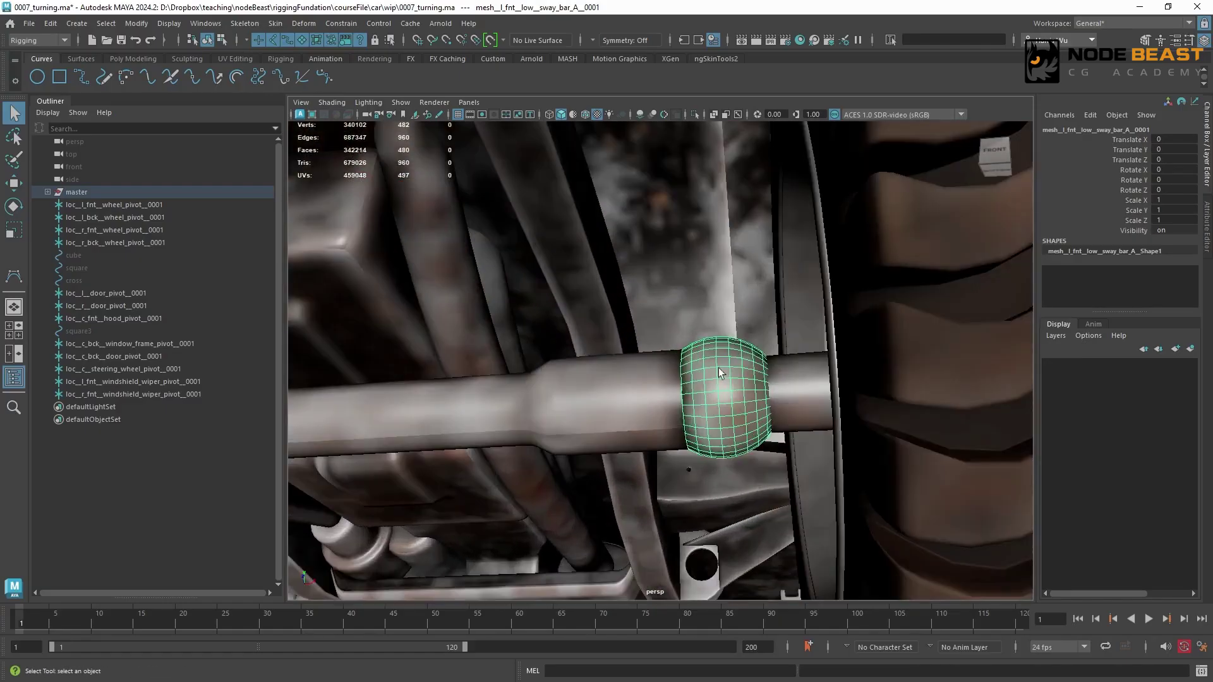
left_click(694, 114)
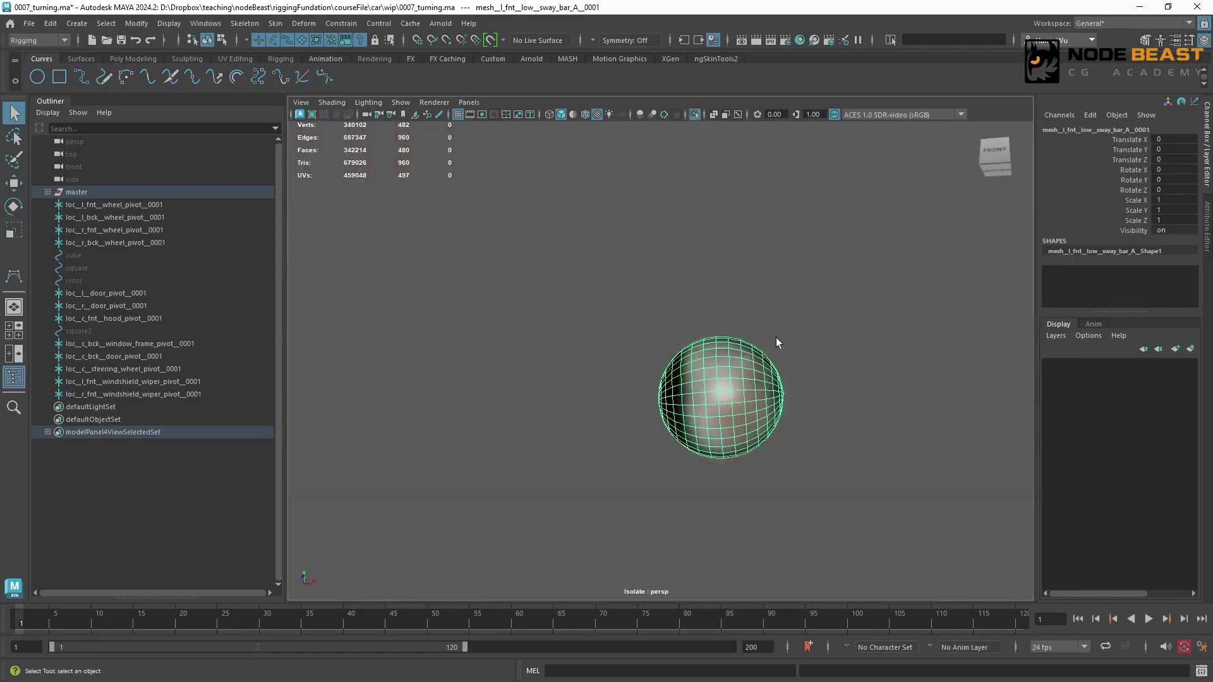
Step: Select the full edge loop around the middle of the isolated ball joint mesh
scroll(709, 374, "up", 3)
key("w")
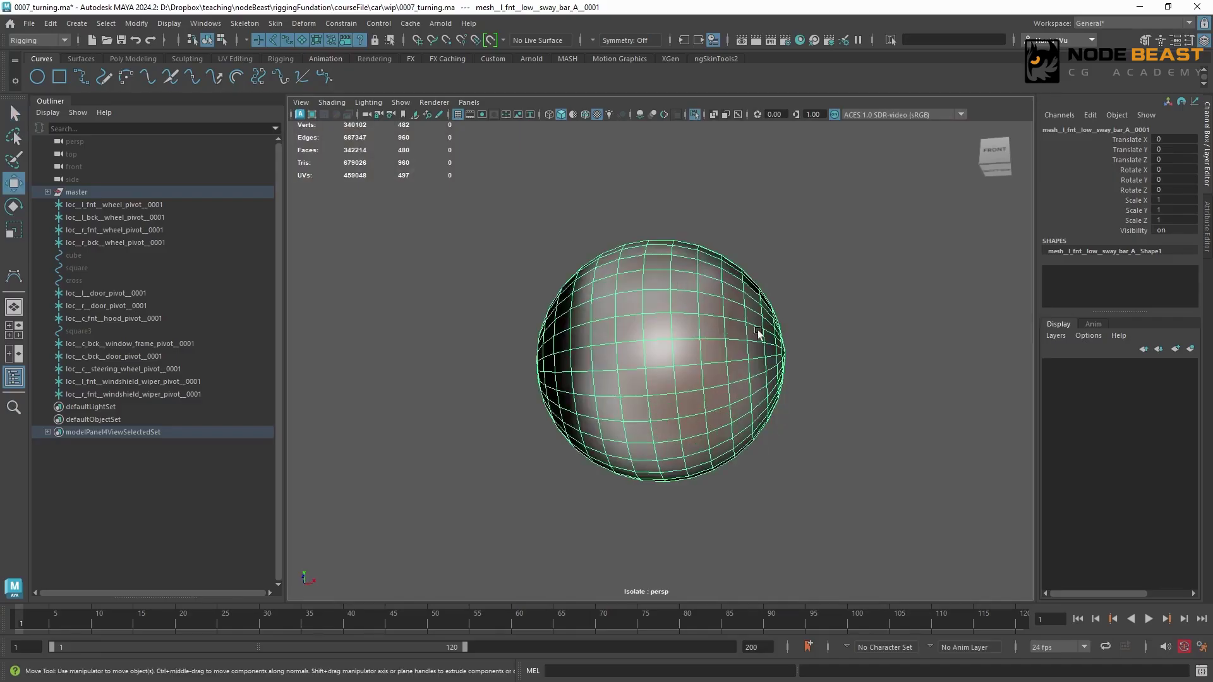
left_click_drag(764, 339, 553, 373, "alt")
right_click_drag(554, 373, 686, 373, "alt")
left_click_drag(575, 372, 563, 352, "alt")
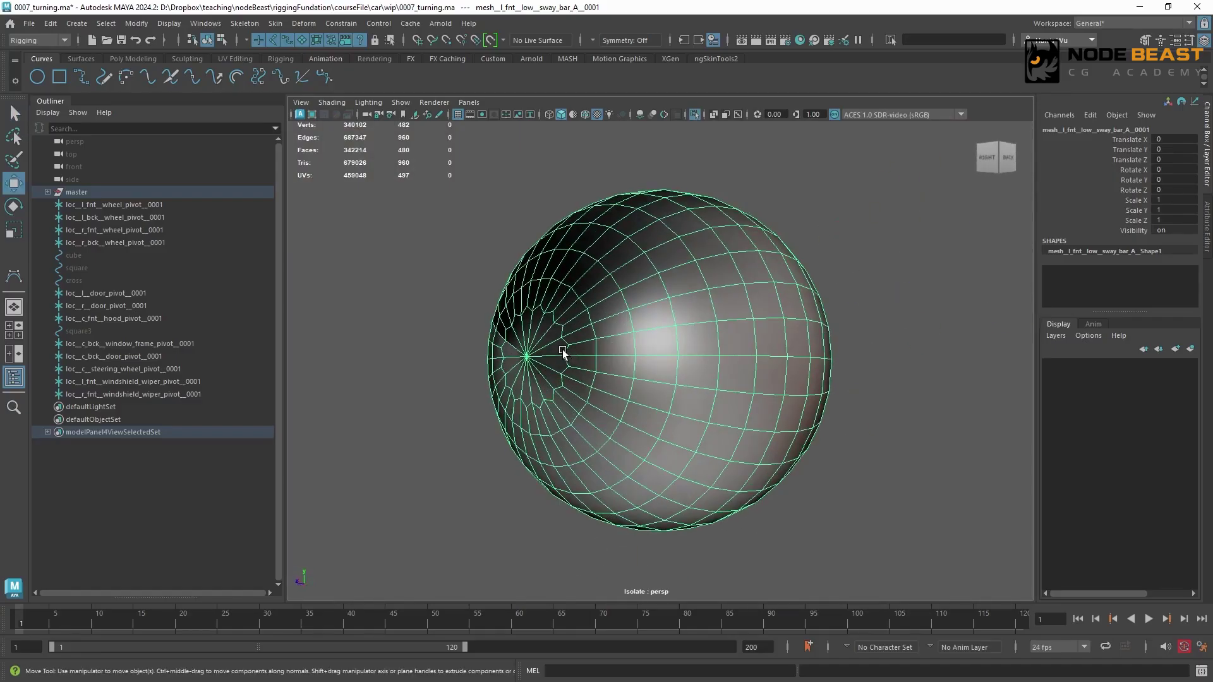
right_click_drag(563, 352, 525, 358)
left_click(526, 357)
left_click_drag(875, 379, 593, 300, "alt")
left_click(726, 382, "shift")
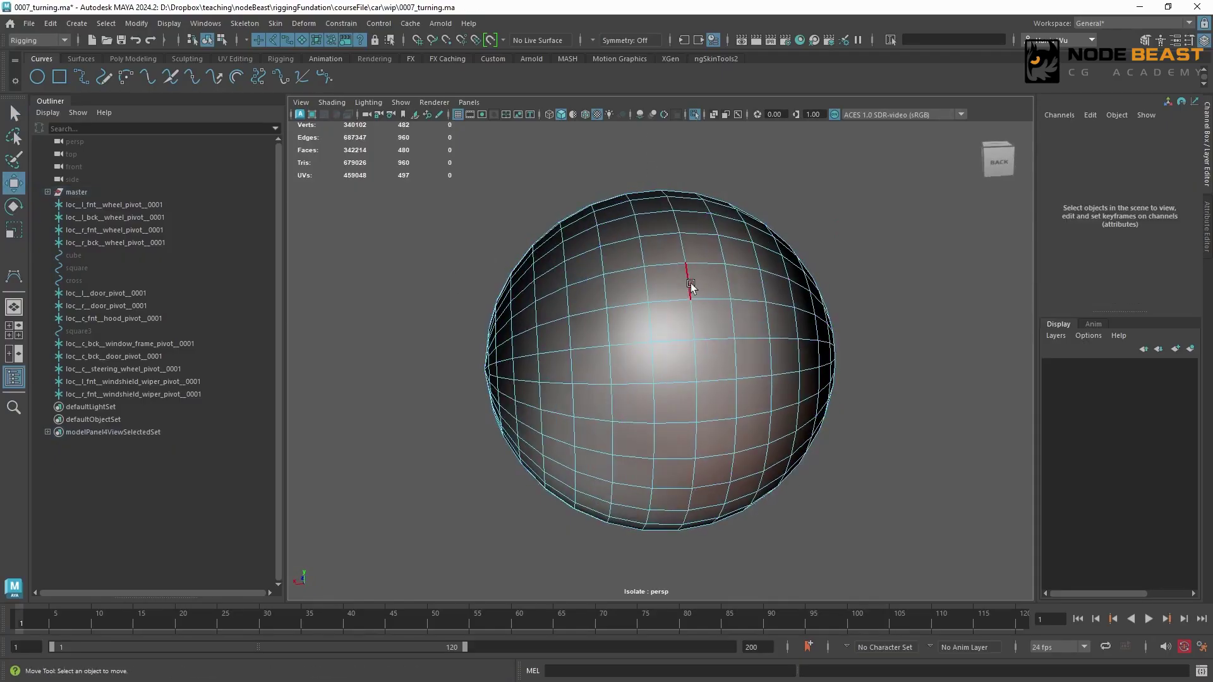
double_click(683, 275)
left_click_drag(695, 354, 420, 230, "alt")
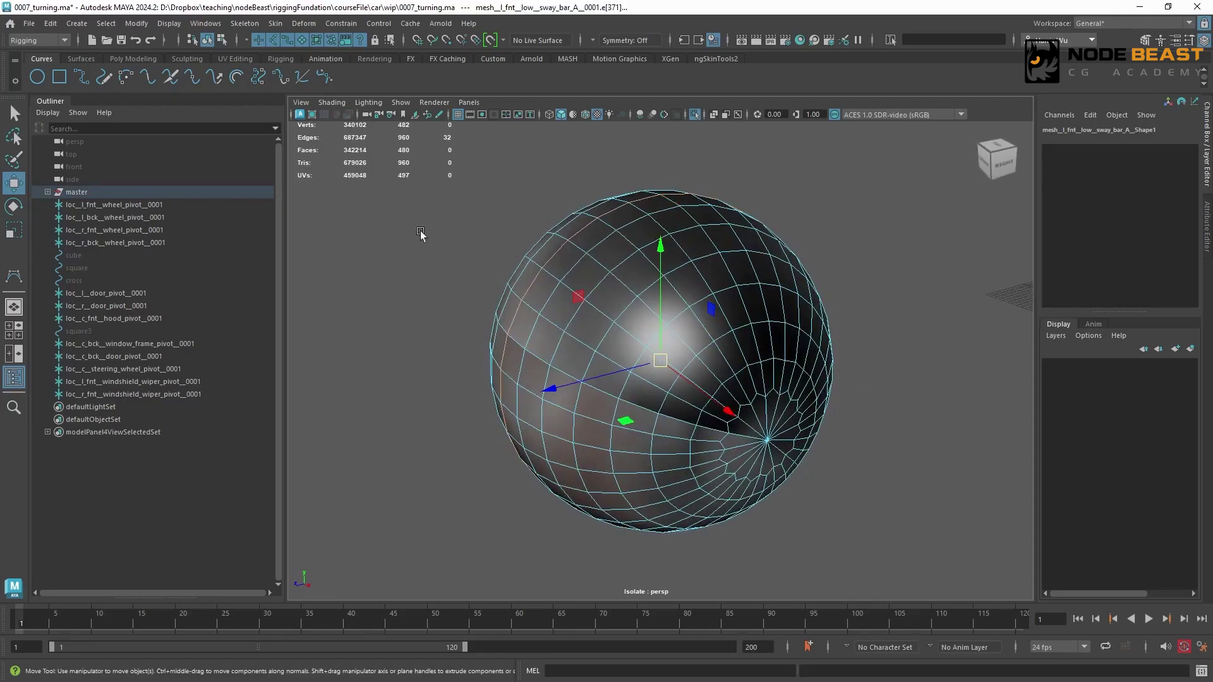
Step: Convert the selected edge loop to a curve and center the curve's pivot
left_click(136, 22)
mouse_move(266, 367)
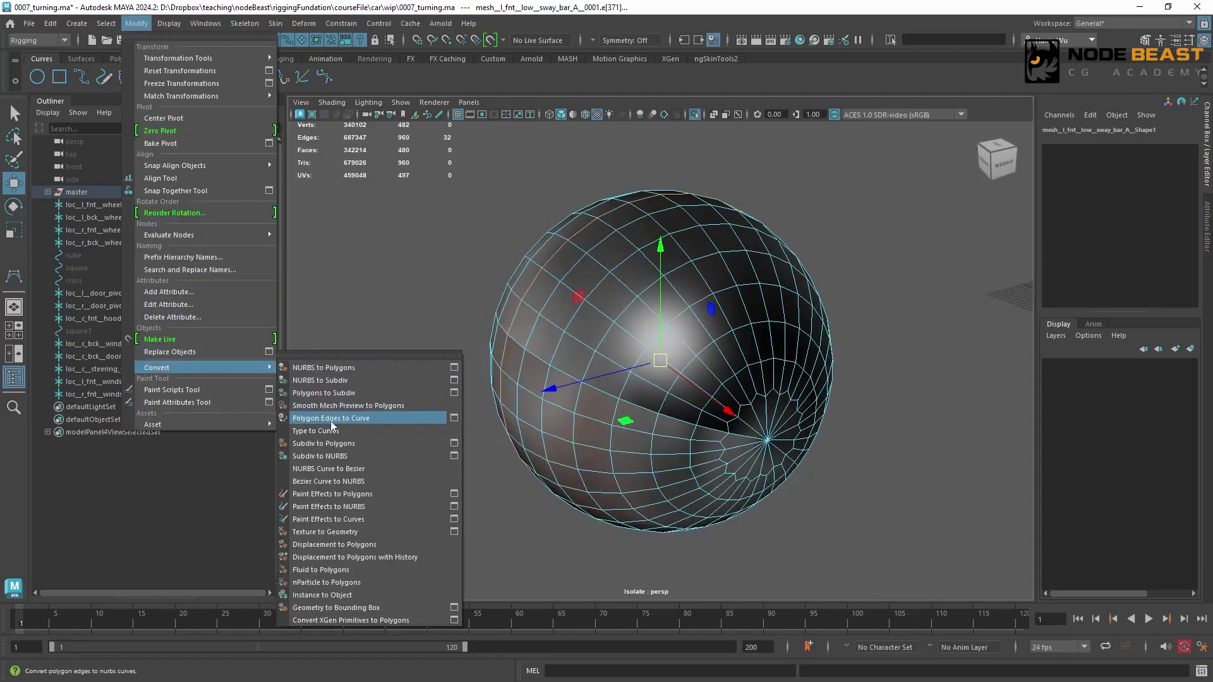
left_click(346, 419)
left_click(126, 24)
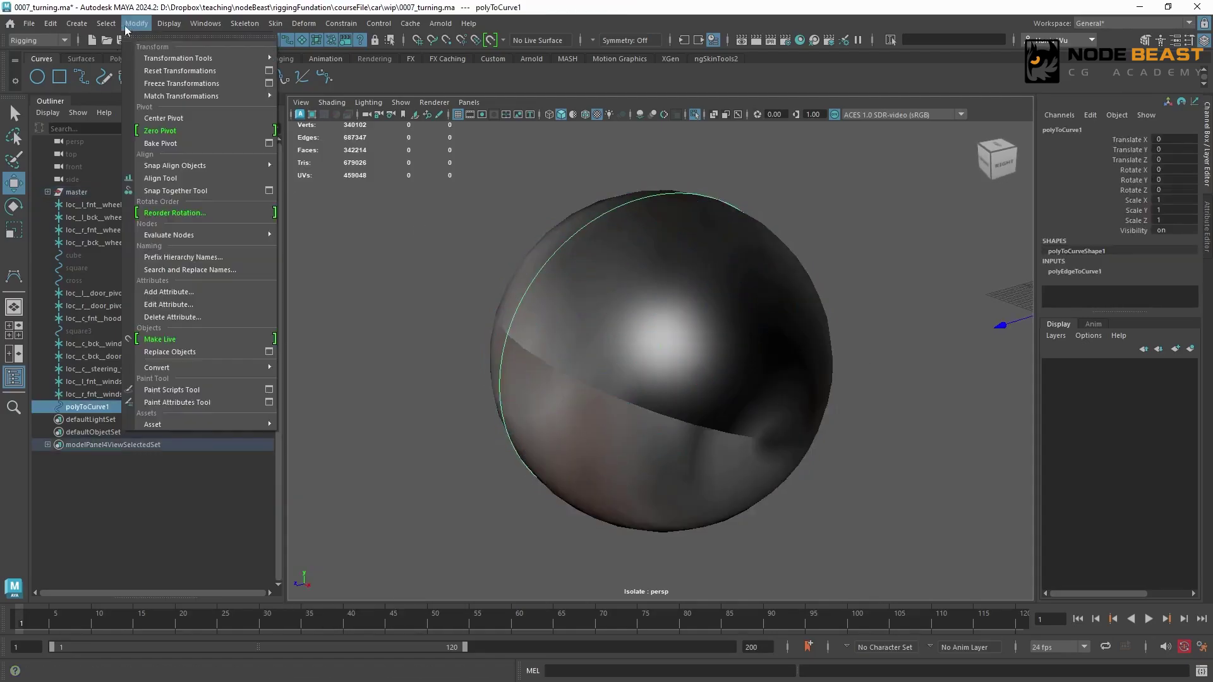
left_click(177, 118)
Step: Create a locator at the center of the curve and delete the helper curve
left_click(76, 23)
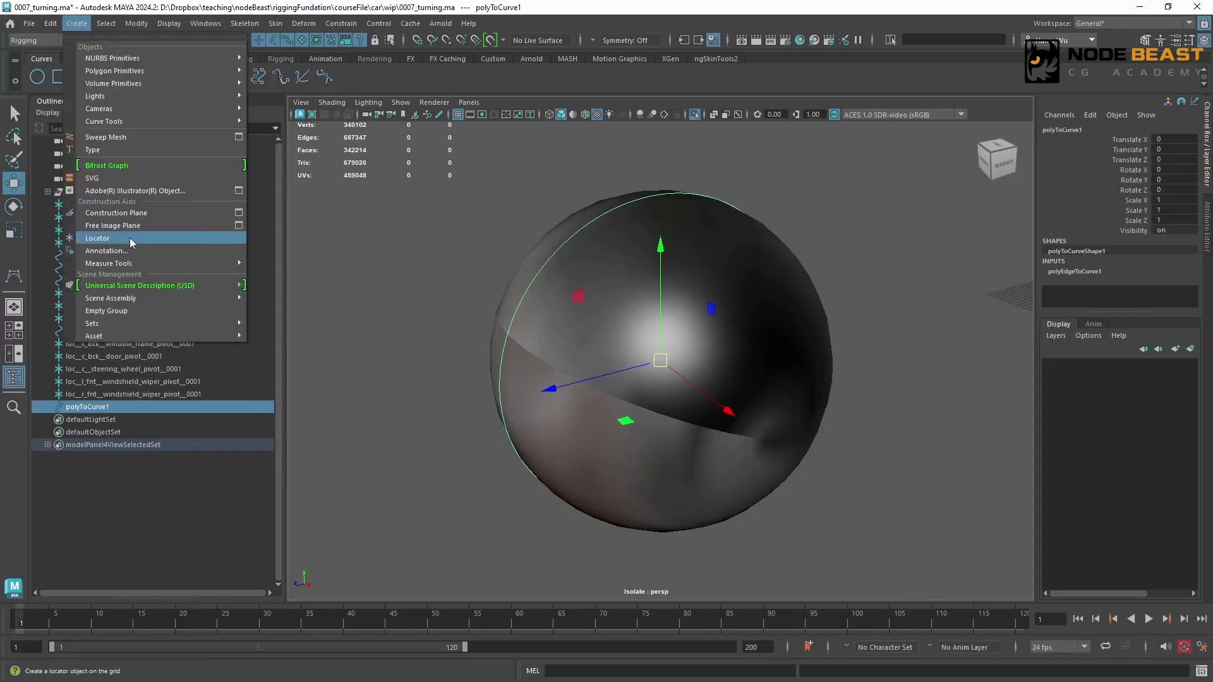
left_click(130, 238)
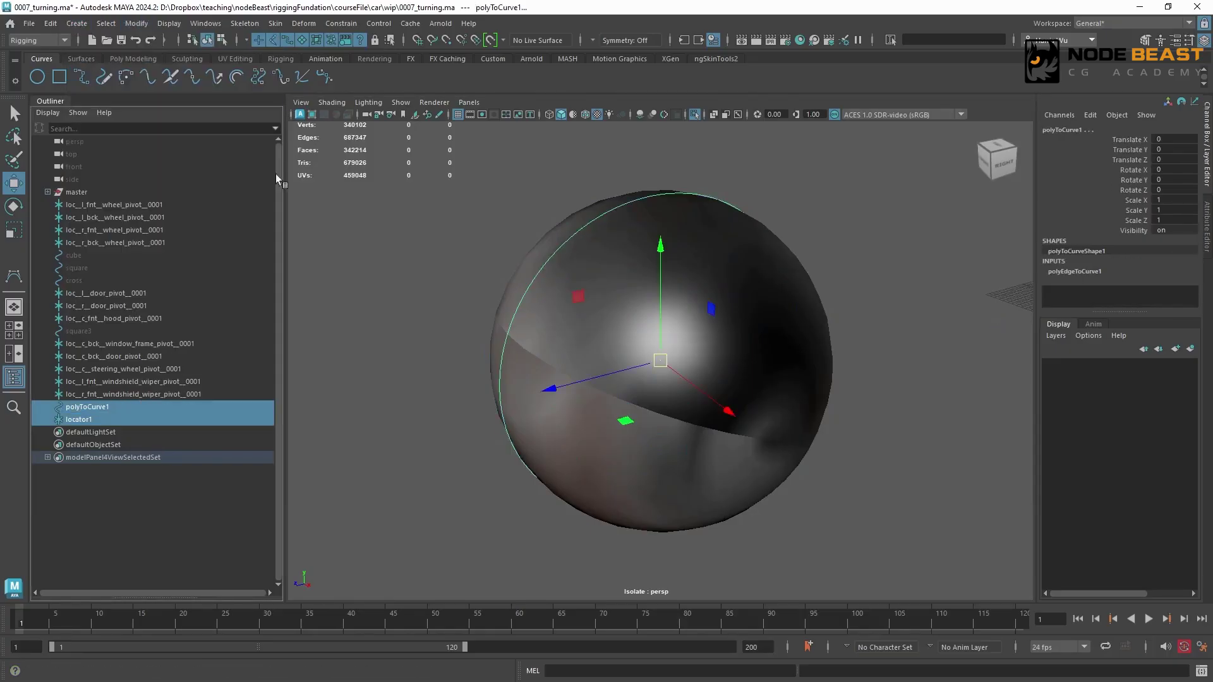
left_click(297, 343)
left_click(115, 409)
key("Delete")
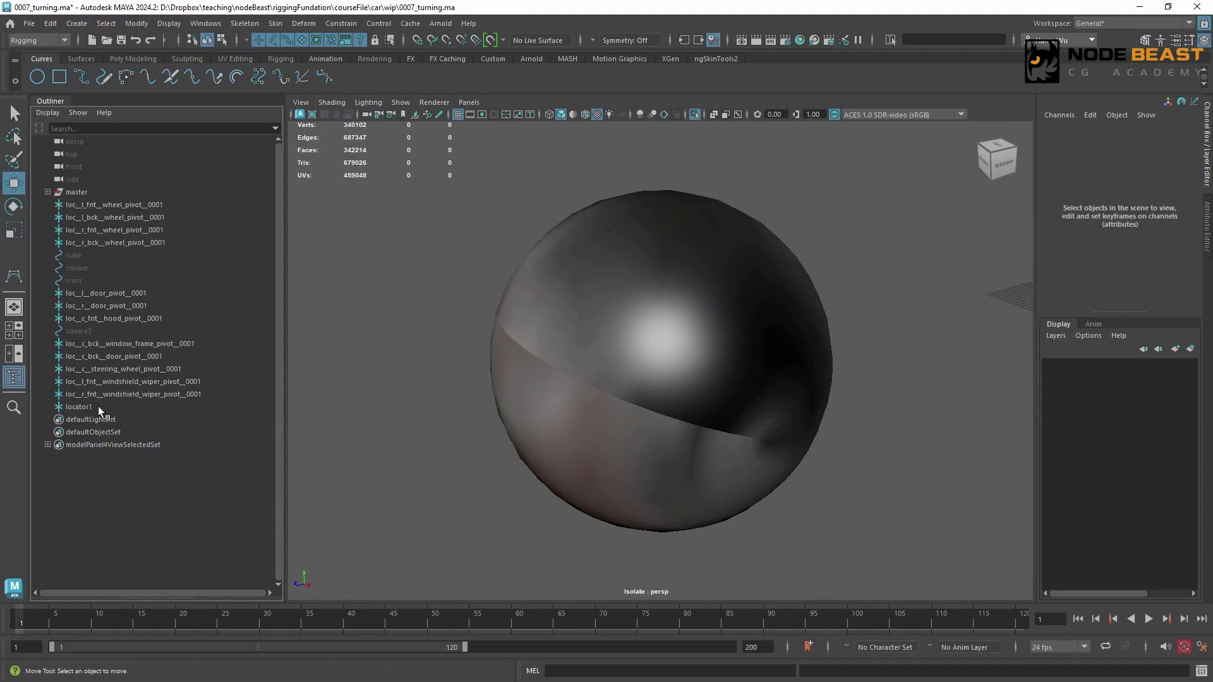
Step: Rename the locator loc__l_fnt__wheel_turning_pivot__0001 and turn off the isolated view
double_click(98, 407)
type("loc_")
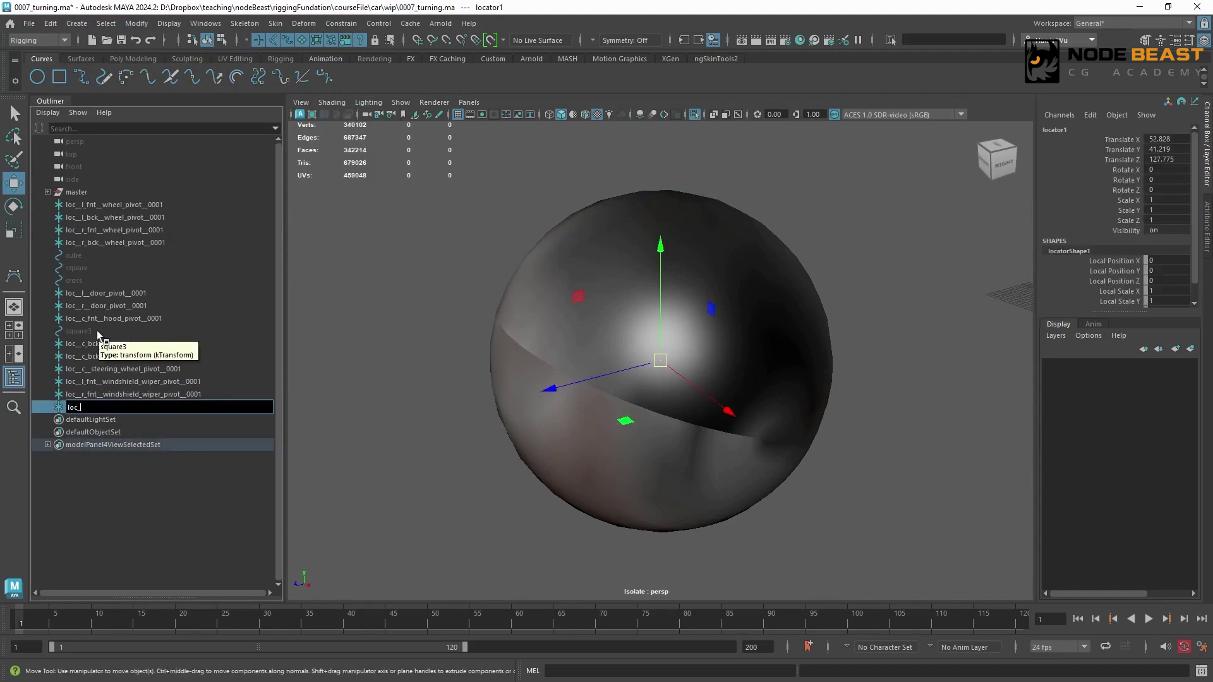
type("_l_fnt__wheel_turning_pivot__0001")
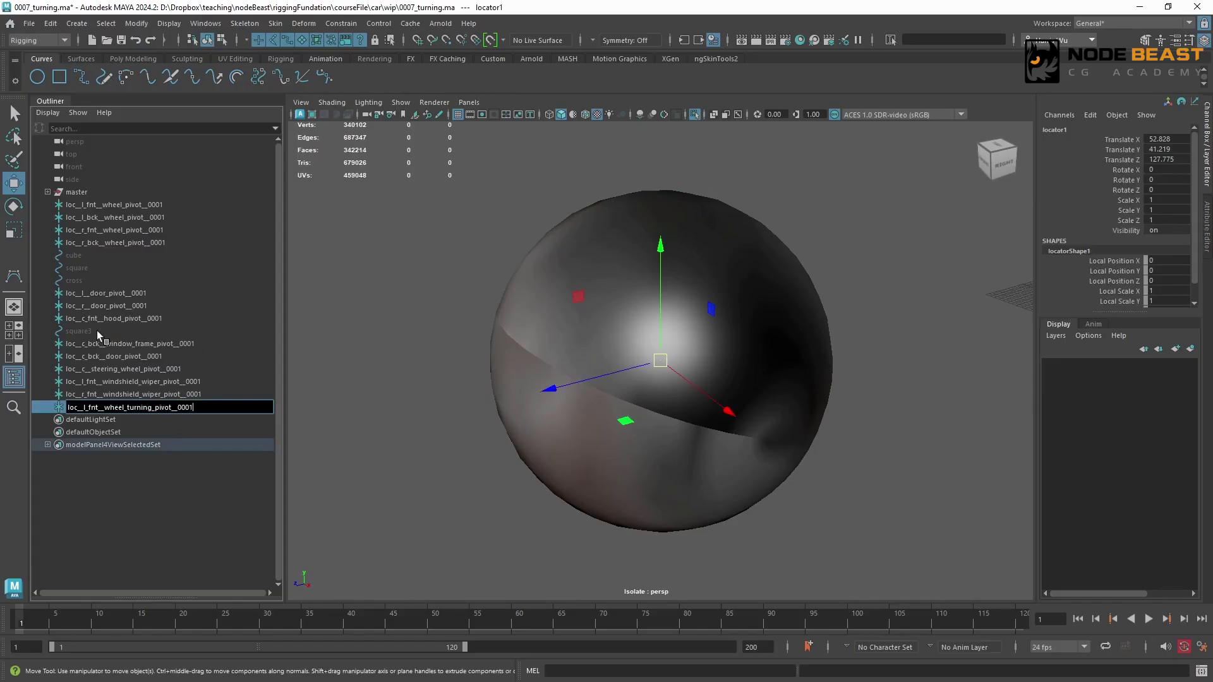
key("Return")
key("ctrl+1")
Step: Duplicate the left turning pivot locator and mirror the copy to the other side by setting Translate X to -52.828
right_click_drag(792, 301, 480, 290, "alt")
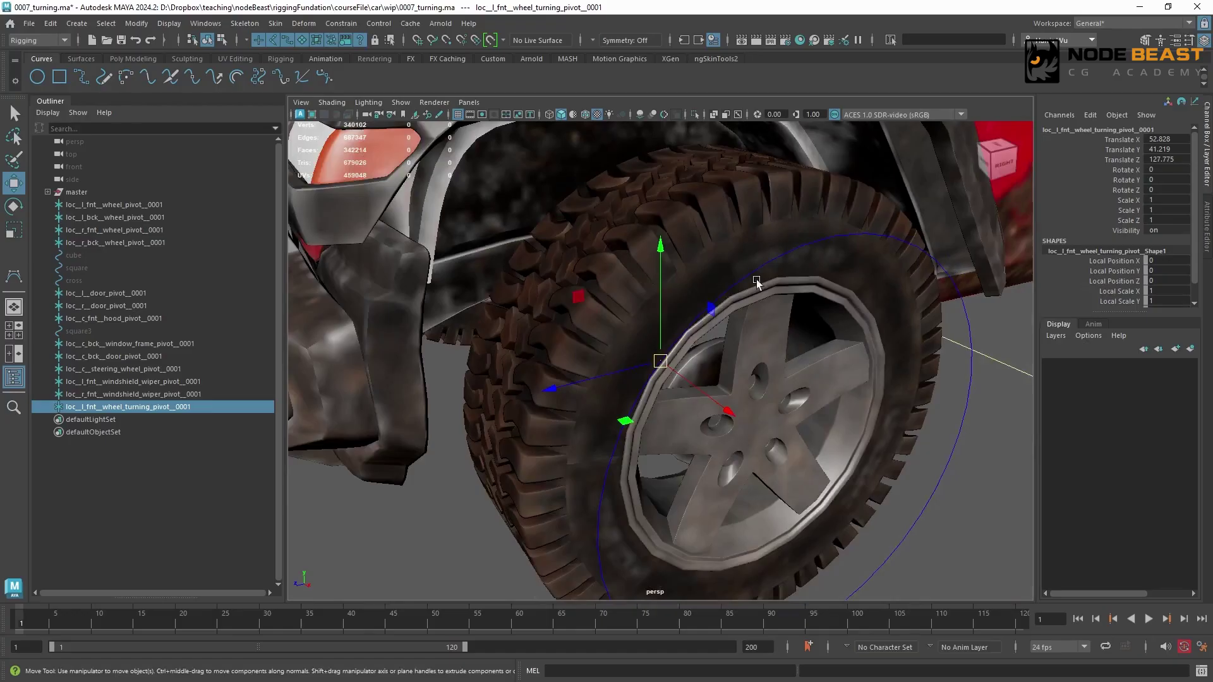
right_click_drag(758, 282, 607, 316, "alt")
left_click_drag(585, 398, 688, 246, "alt")
middle_click_drag(688, 246, 685, 256, "alt")
scroll(428, 329, "up", 5)
key("ctrl+d")
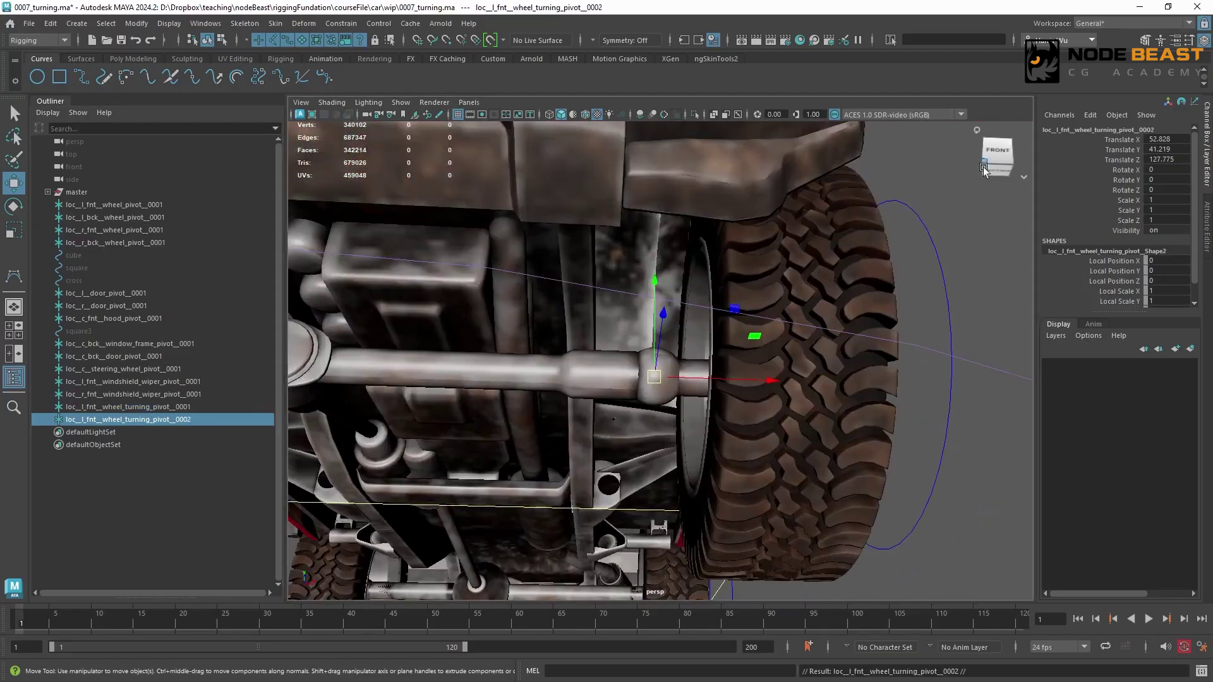
left_click(1147, 140)
type("-")
key("Return")
Step: Rename the mirrored locator loc__r_fnt__wheel_turning_pivot__0001
middle_click_drag(554, 258, 792, 245, "alt")
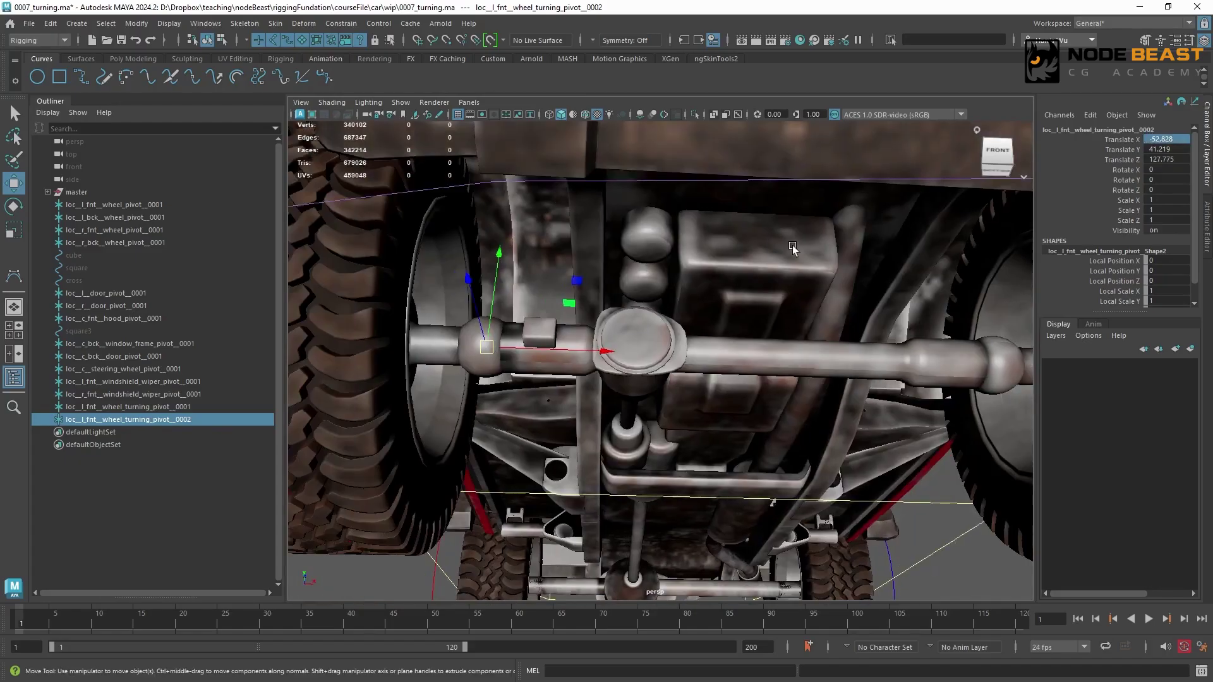
middle_click_drag(651, 252, 724, 246, "alt")
scroll(724, 248, "up", 2)
left_click_drag(590, 304, 622, 337, "alt")
double_click(97, 420)
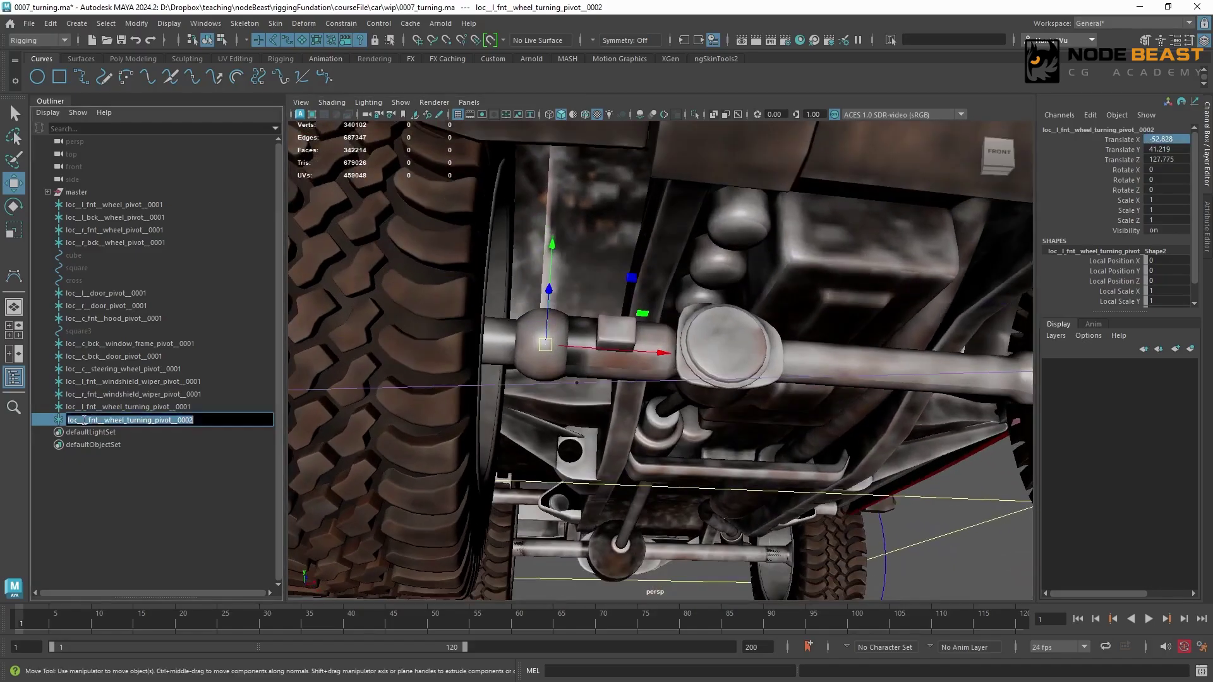
left_click(81, 420)
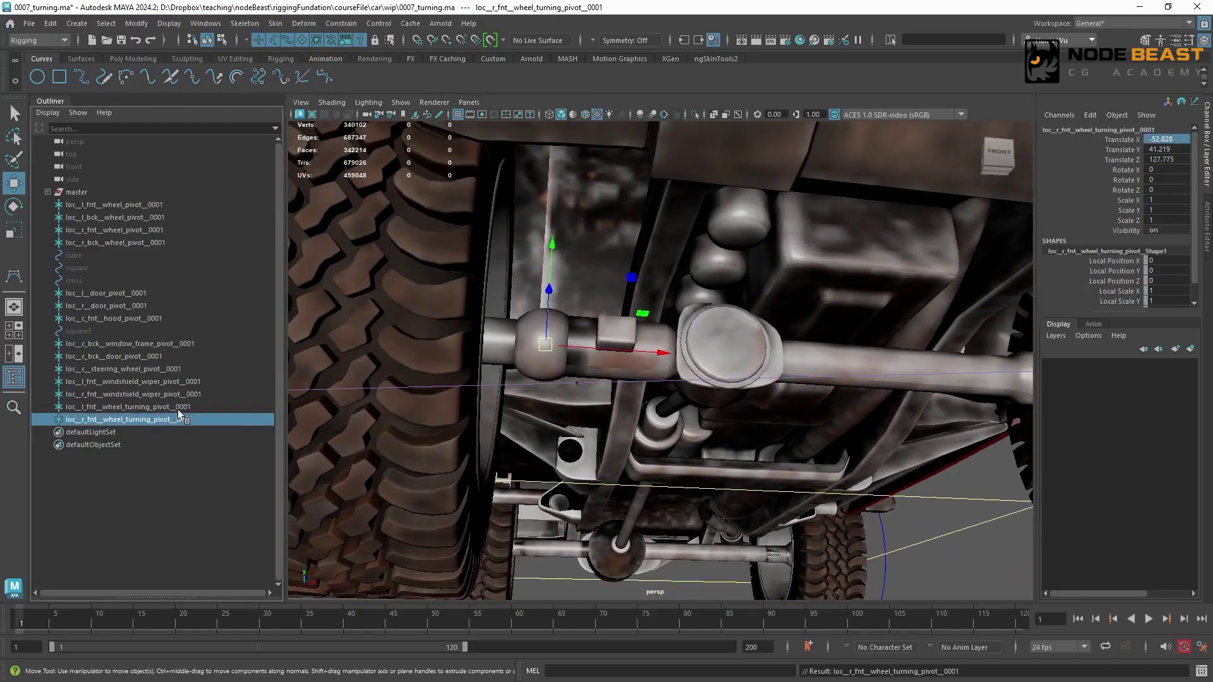
Step: Select both turning pivot locators and examine their placement at the front axle's ball joints from below
left_click(179, 409)
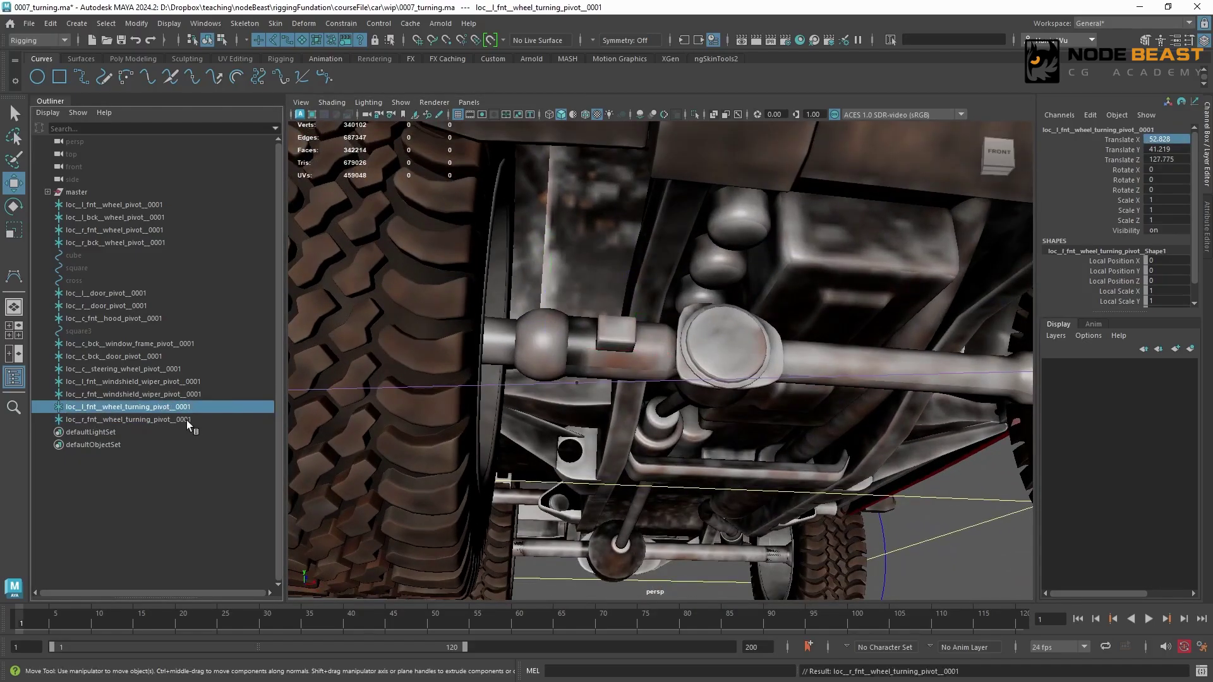
left_click(187, 422, "shift")
right_click_drag(935, 338, 569, 386, "alt")
left_click_drag(569, 385, 612, 314, "alt")
middle_click_drag(613, 313, 543, 316, "alt")
right_click_drag(543, 316, 687, 372, "alt")
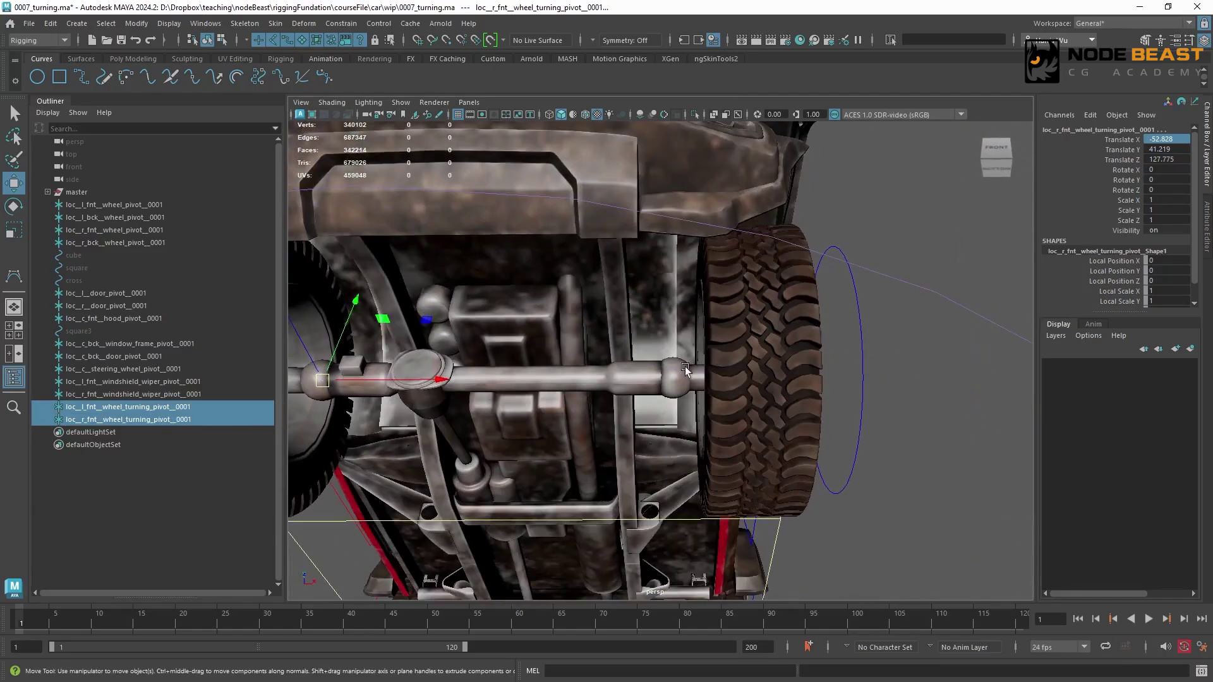
middle_click_drag(708, 338, 661, 346, "alt")
left_click_drag(661, 346, 663, 330, "alt")
right_click_drag(663, 329, 758, 354, "alt")
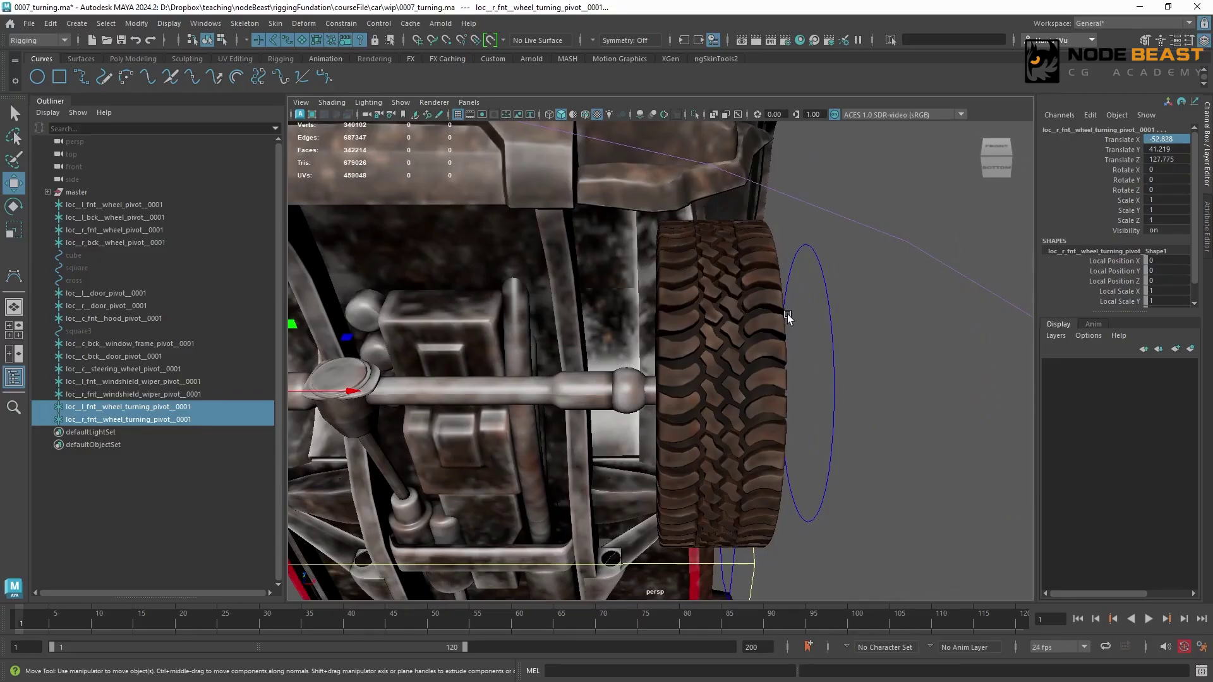
left_click_drag(839, 323, 789, 422, "alt")
Step: Reveal the left front wheel control in the hierarchy and try moving its parent zero__l_fnt__wheel__0001 group
left_click(821, 357)
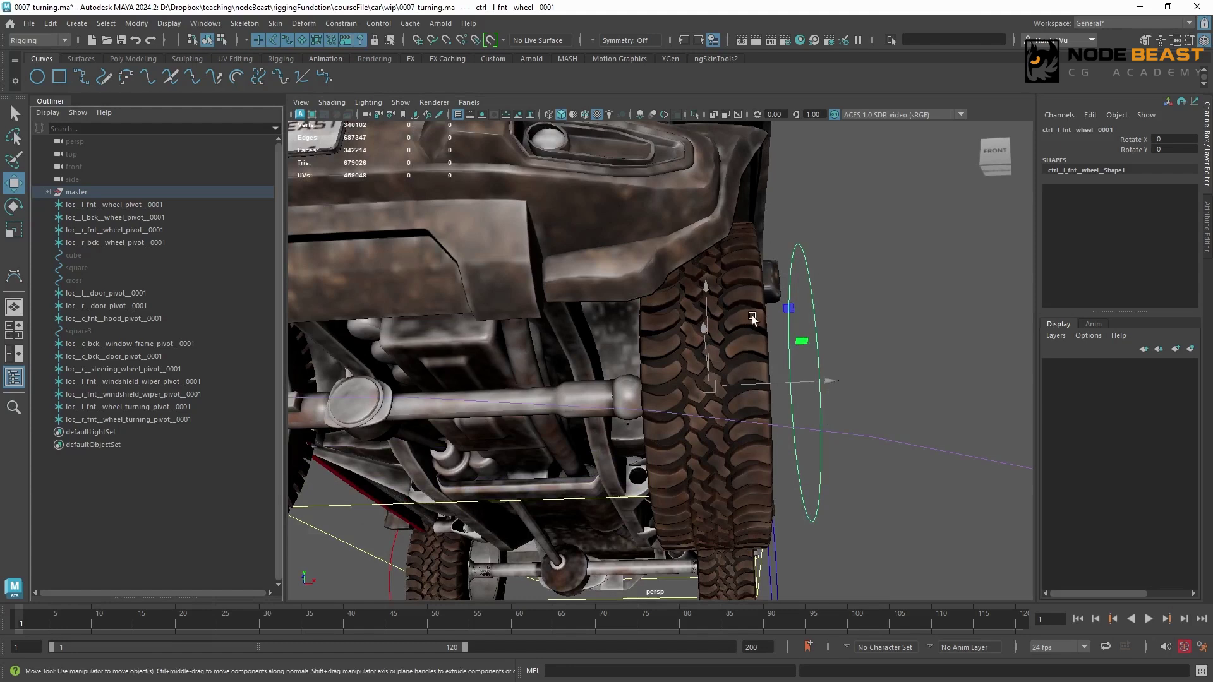
key("f")
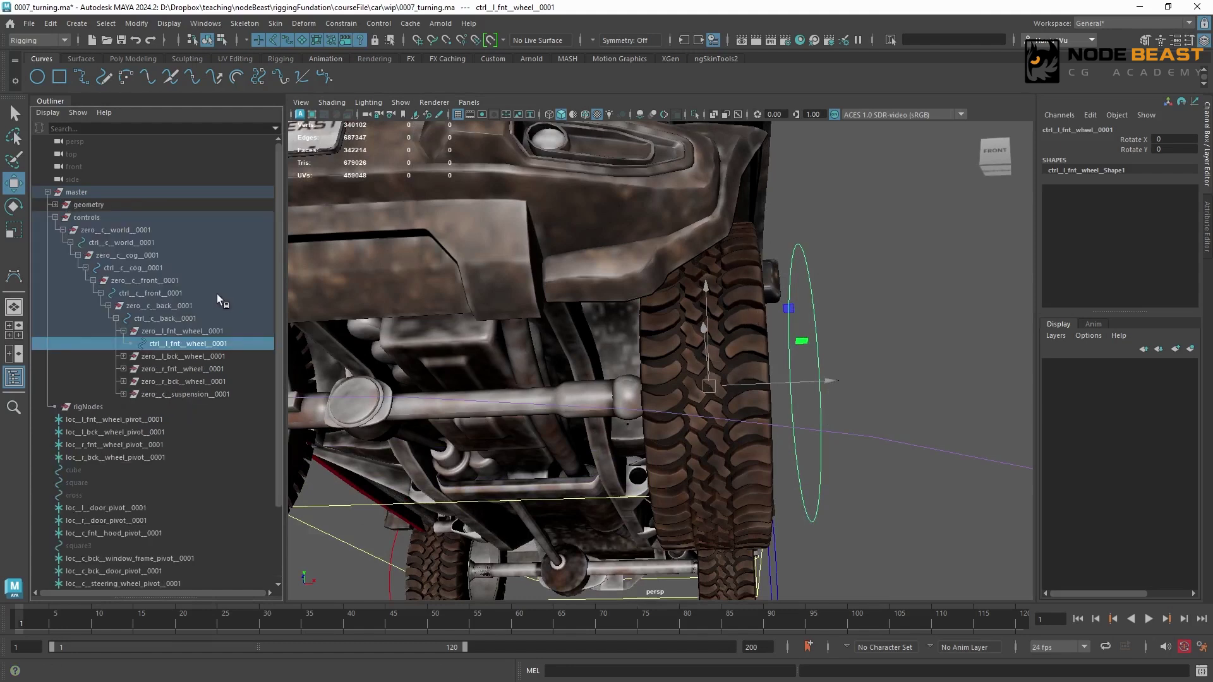
left_click(213, 331)
mouse_move(704, 379)
left_mouse_down()
mouse_move(765, 389)
mouse_move(600, 410)
mouse_move(789, 379)
mouse_move(758, 392)
mouse_move(782, 408)
mouse_move(782, 362)
mouse_move(737, 388)
mouse_move(801, 360)
mouse_move(709, 386)
left_mouse_up()
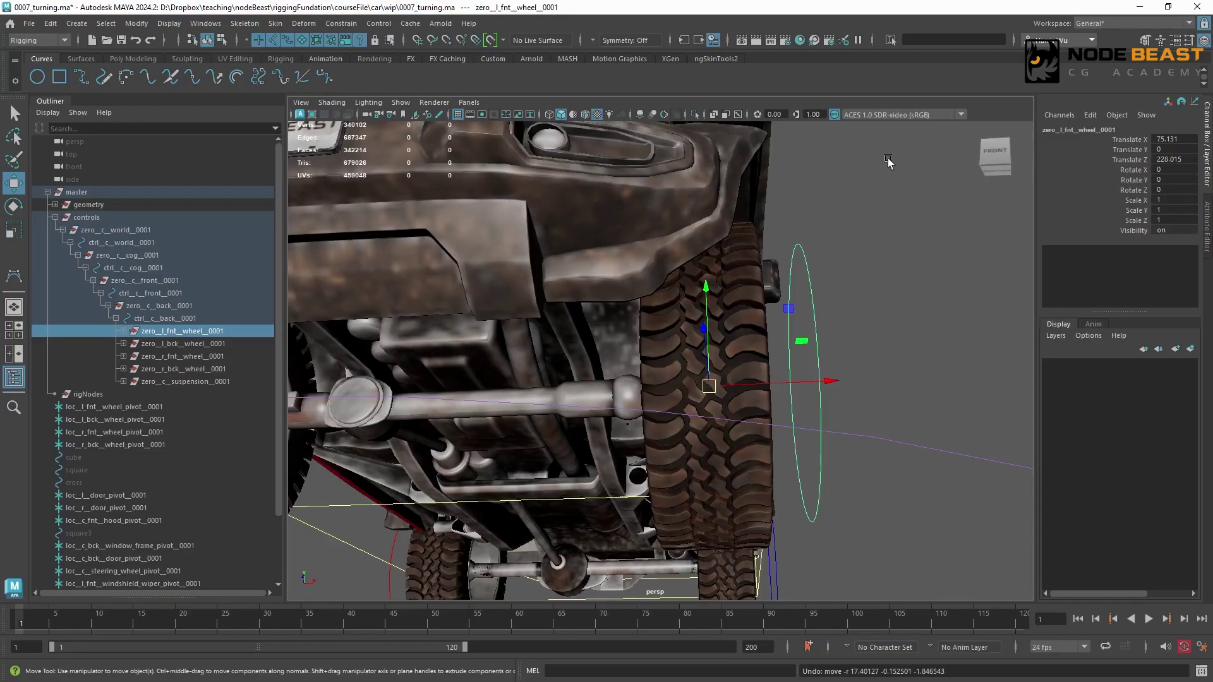
Step: Select the left front turning pivot locator and examine its position relative to the wheel from below
scroll(282, 491, "down", 2)
left_click(180, 533)
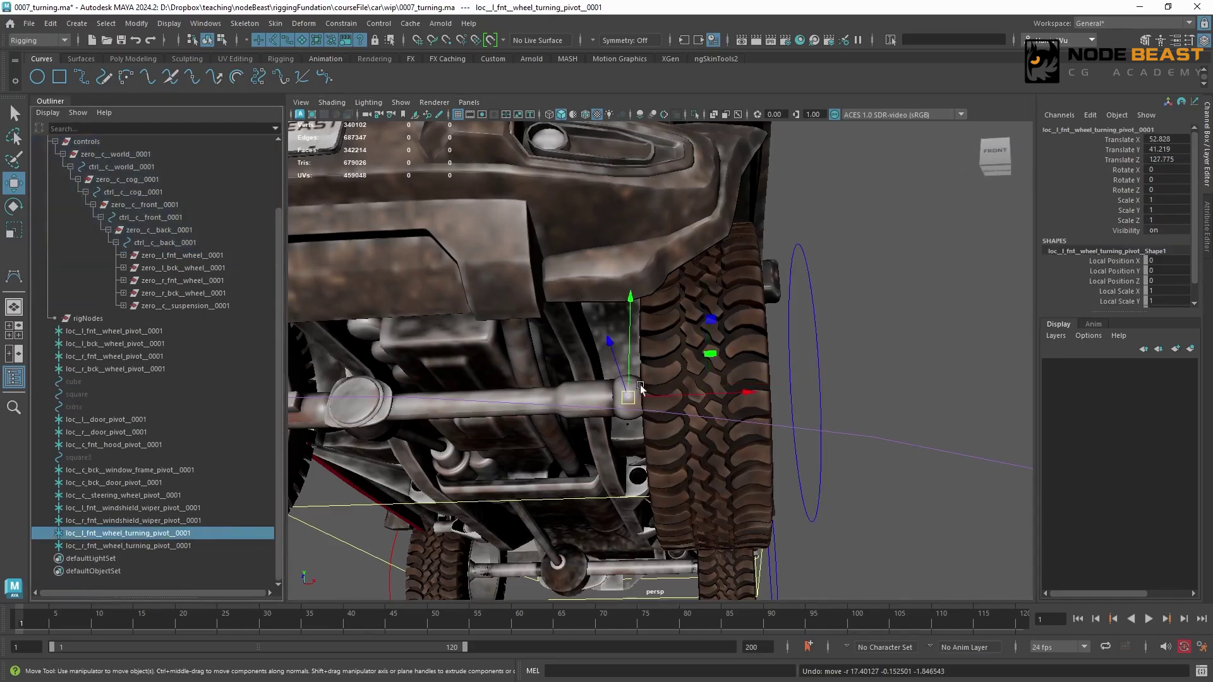
left_click_drag(671, 422, 744, 302, "alt")
right_click_drag(744, 302, 692, 404, "alt")
left_click_drag(692, 404, 710, 422, "alt")
right_click_drag(709, 423, 657, 405, "alt")
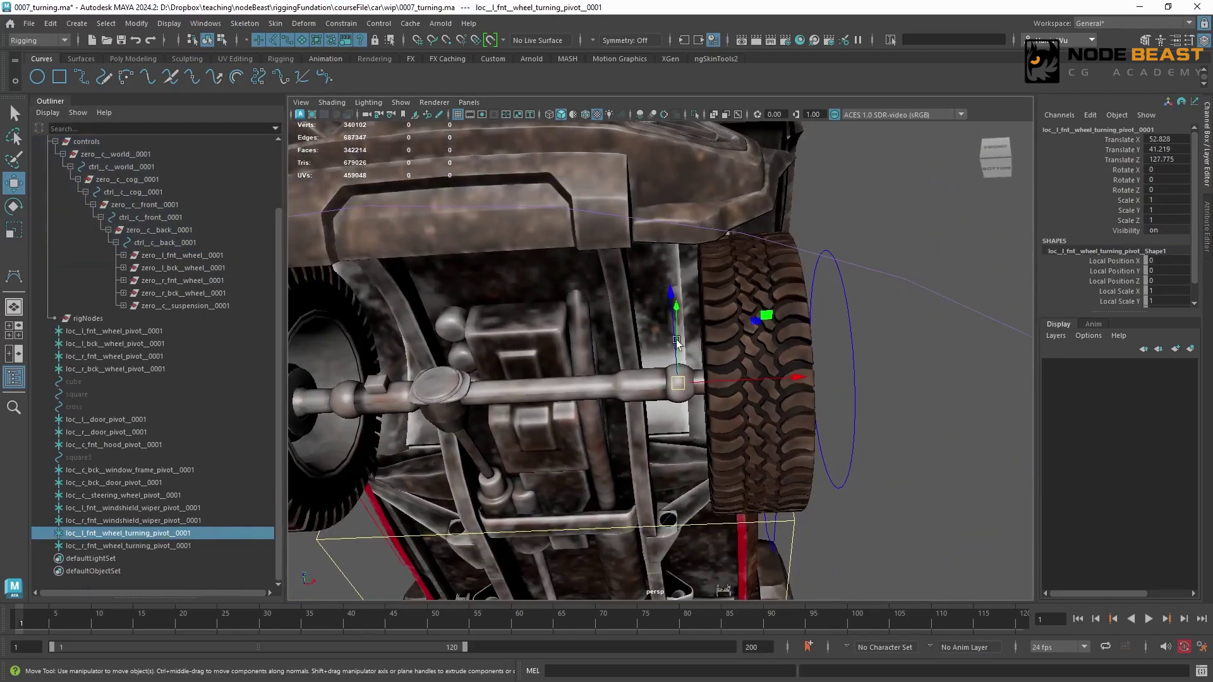
left_click_drag(657, 404, 679, 392, "alt")
Step: Create an empty group with nothing selected and name it grp__l_fnt__wheel_turning_pivot__0001
left_click(916, 368)
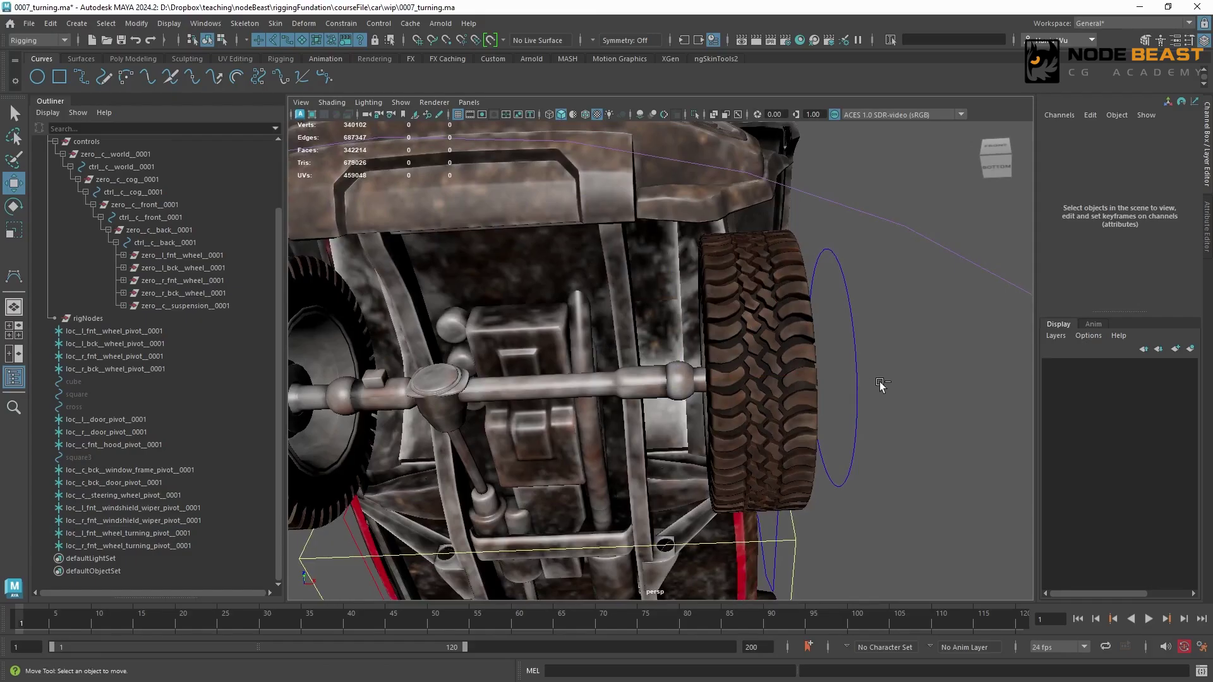
key("ctrl+g")
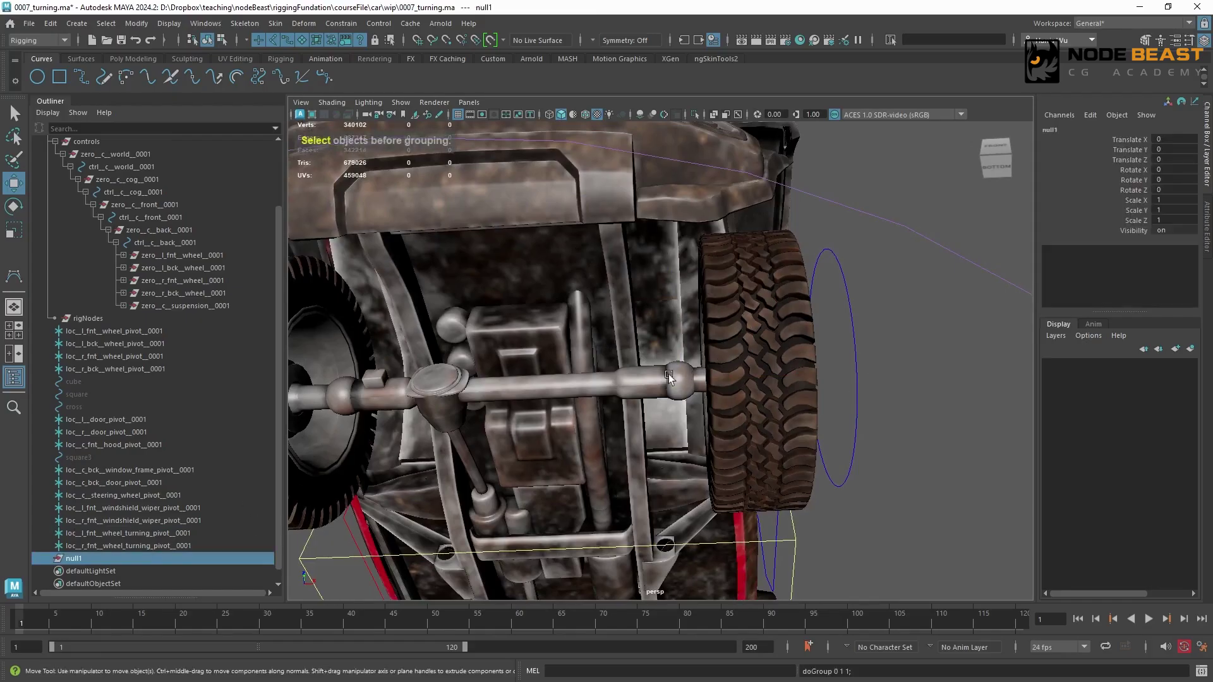
double_click(73, 558)
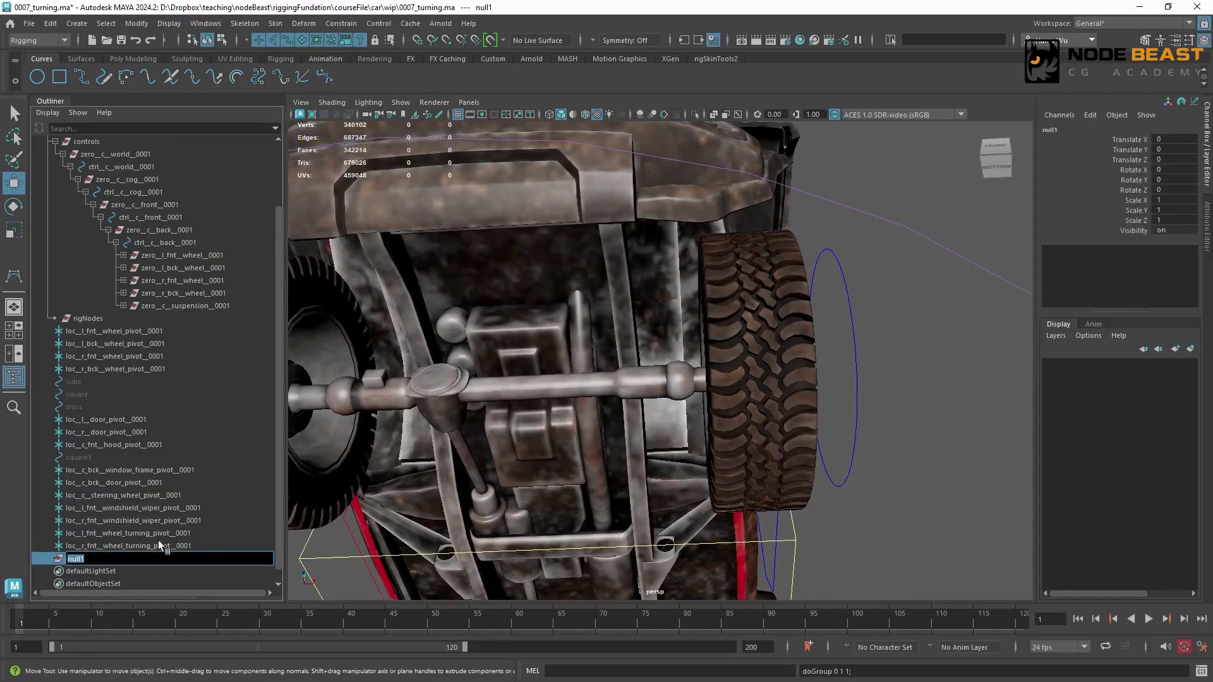
type("grp__l_fnt")
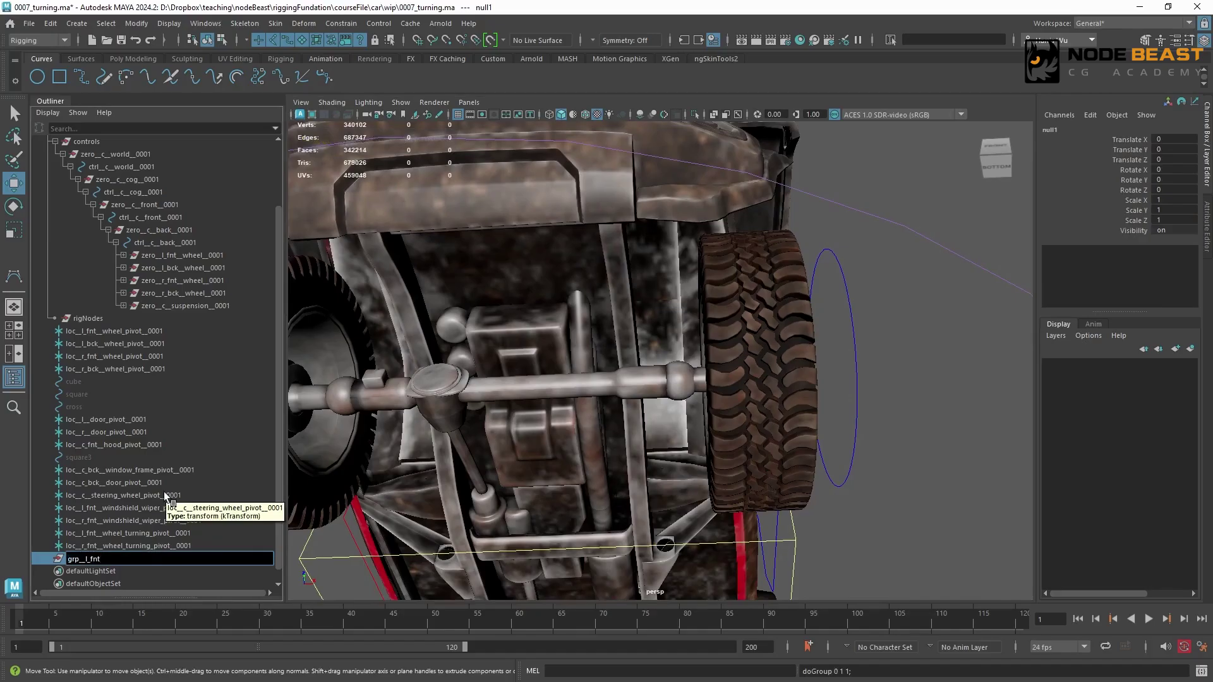
type("__wheel_turning_pivot__0001")
key("Return")
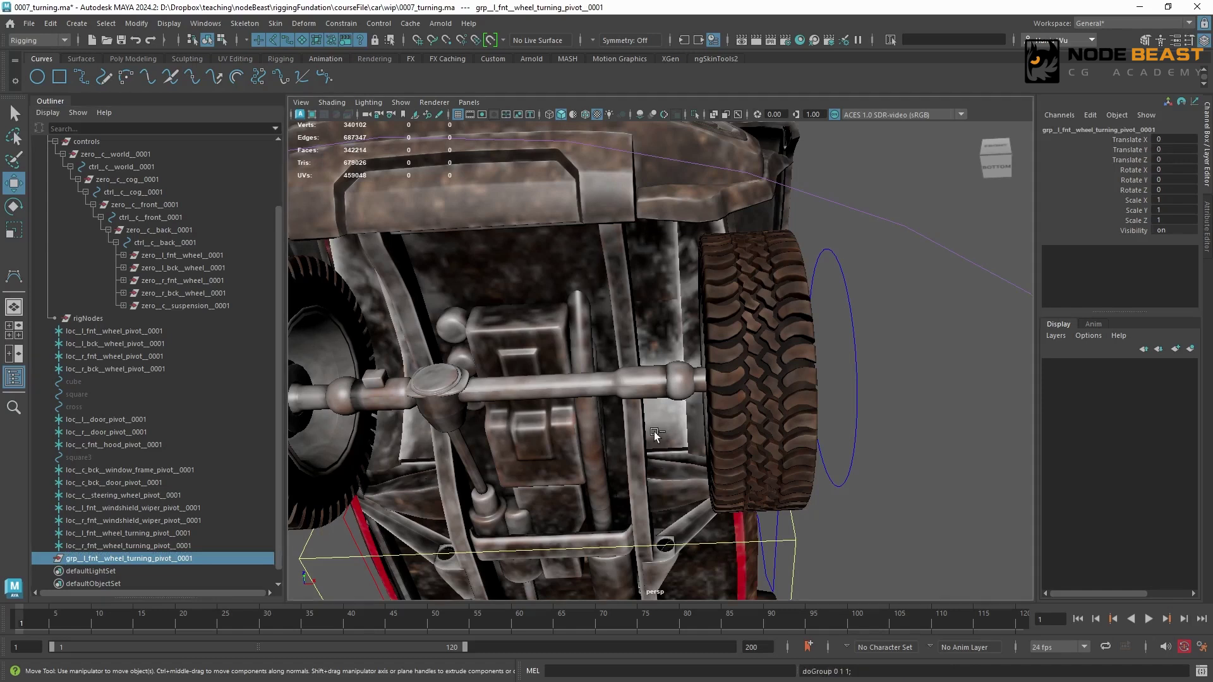
Step: Group grp__l_fnt__wheel_turning_pivot__0001 under a new parent group named zero__l_fnt__wheel_turning_pivot__0001
key("ctrl+g")
left_click(46, 558)
double_click(105, 570)
key("ctrl+c")
double_click(81, 559)
key("ctrl+v")
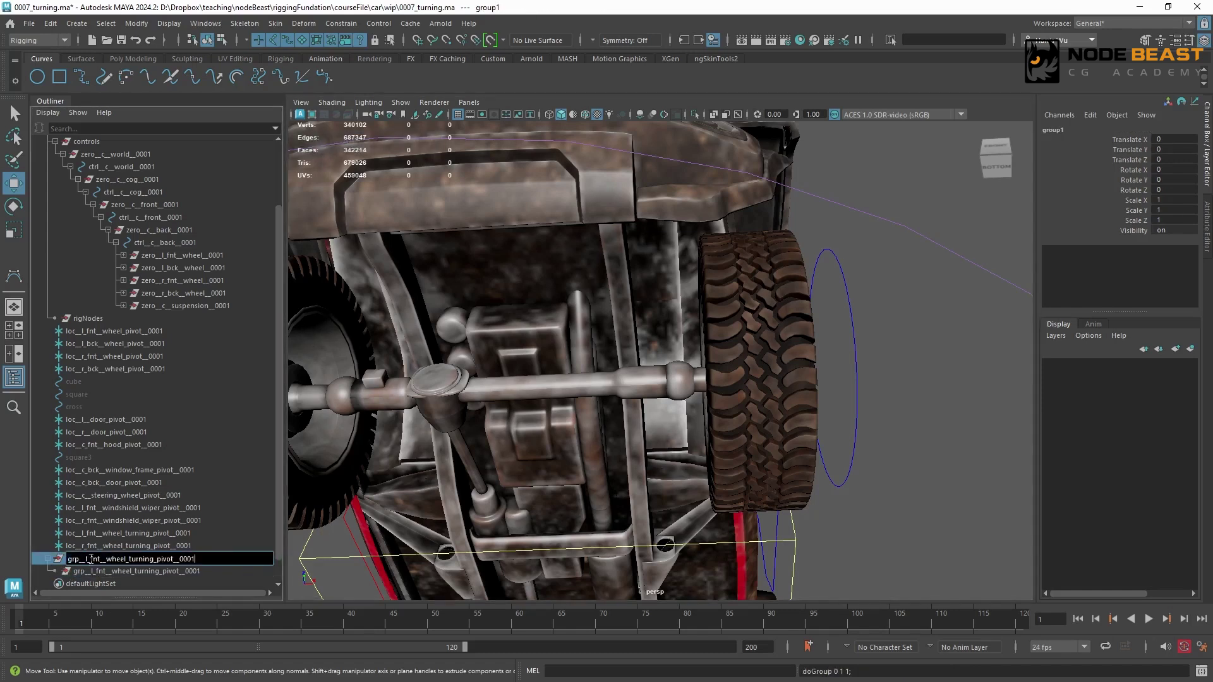
type("zero")
key("Return")
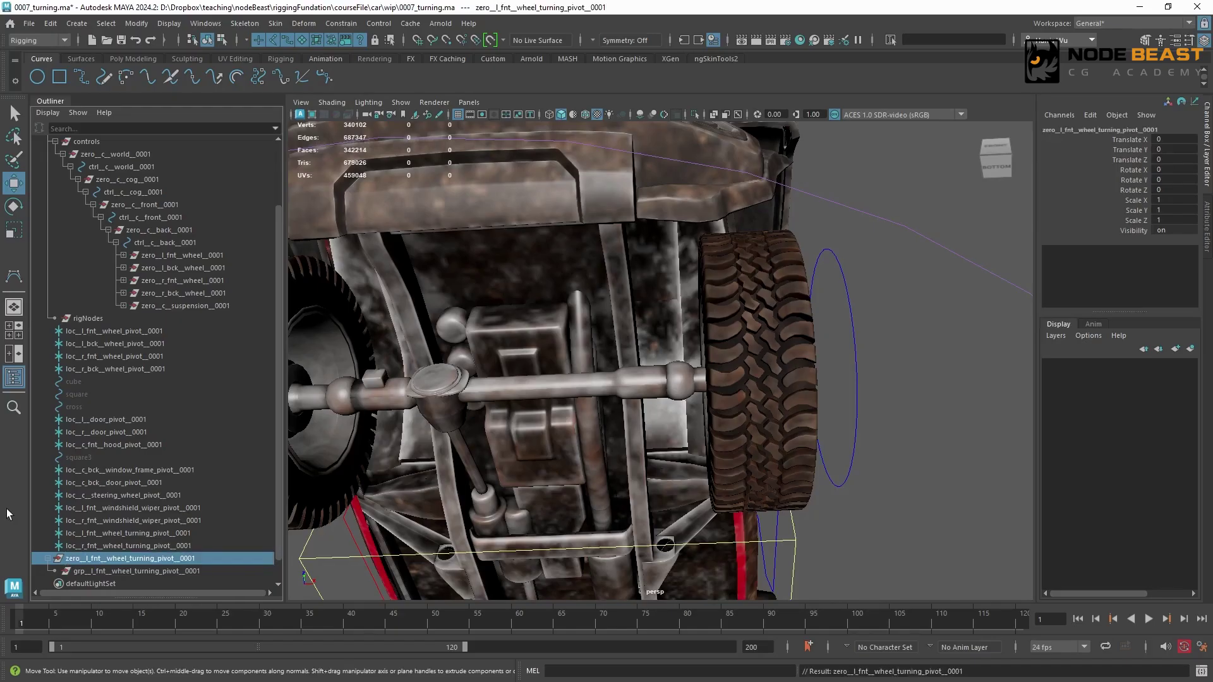
Step: Match the zero__l_fnt__wheel_turning_pivot__0001 group's transforms to the locator loc__l_fnt__wheel_turning_pivot__0001
left_click(160, 533, "ctrl")
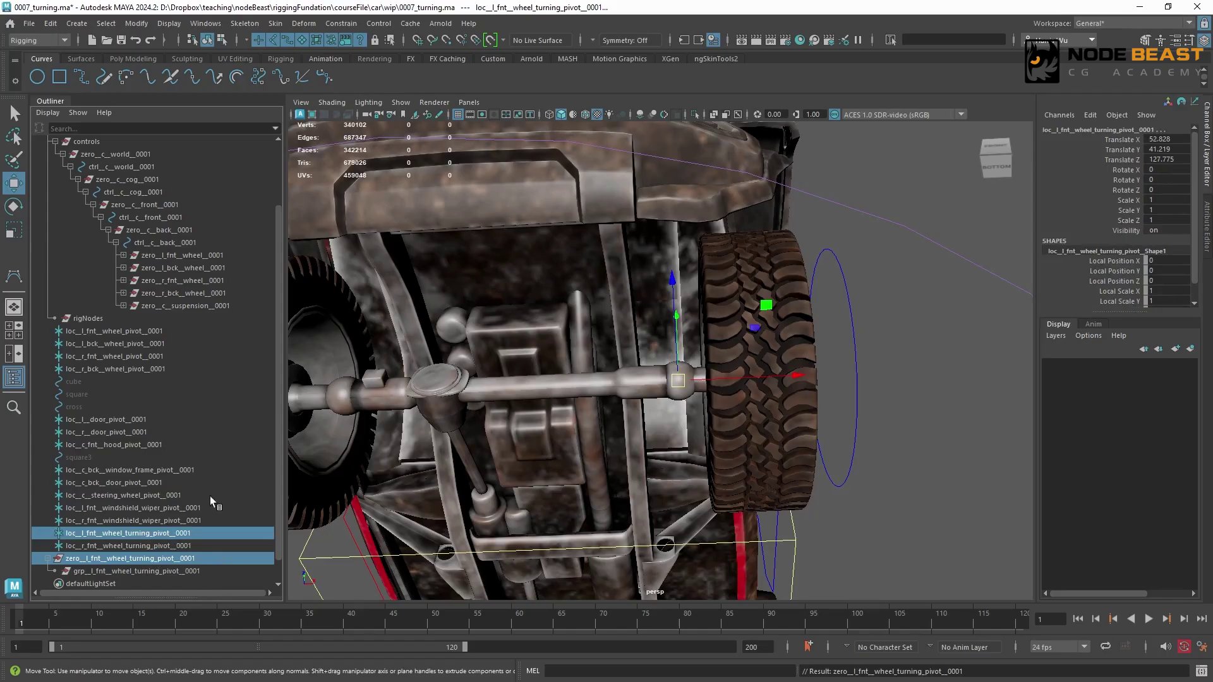
left_click(131, 24)
mouse_move(190, 95)
left_click(301, 97)
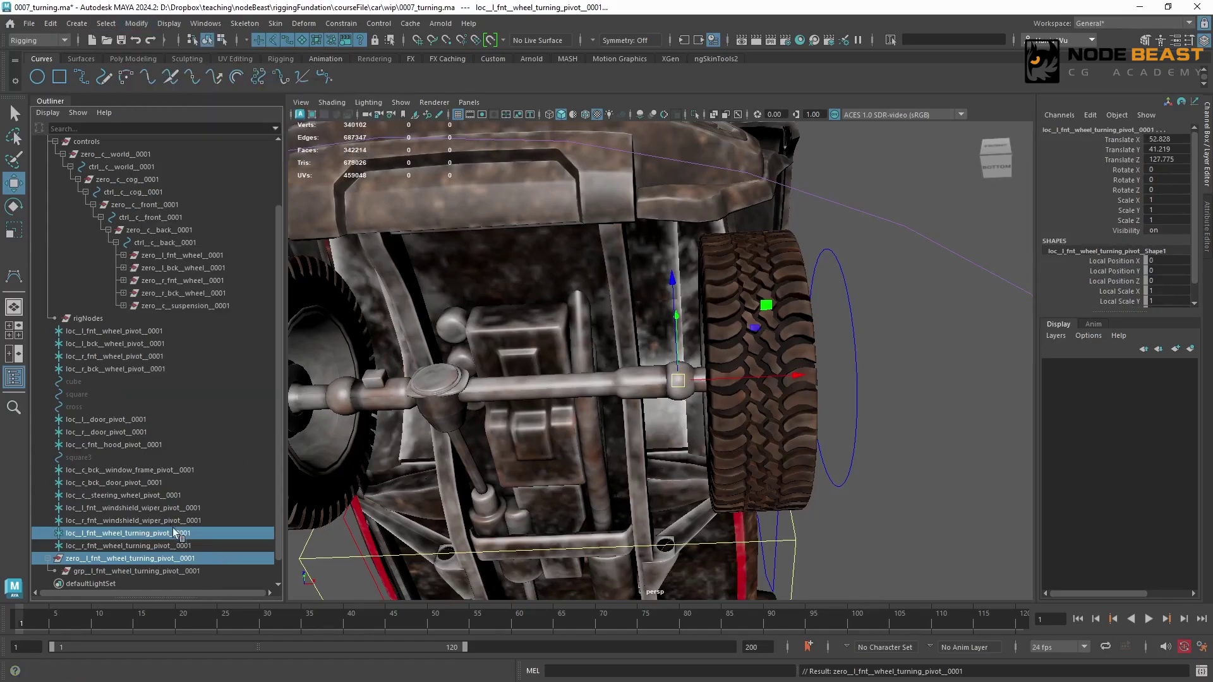
left_click(181, 559)
Step: Try rotating grp__l_fnt__wheel_turning_pivot__0001 around Y to check its pivot, then undo the rotation
left_click_drag(735, 354, 840, 314, "alt")
left_click(215, 571)
key("e")
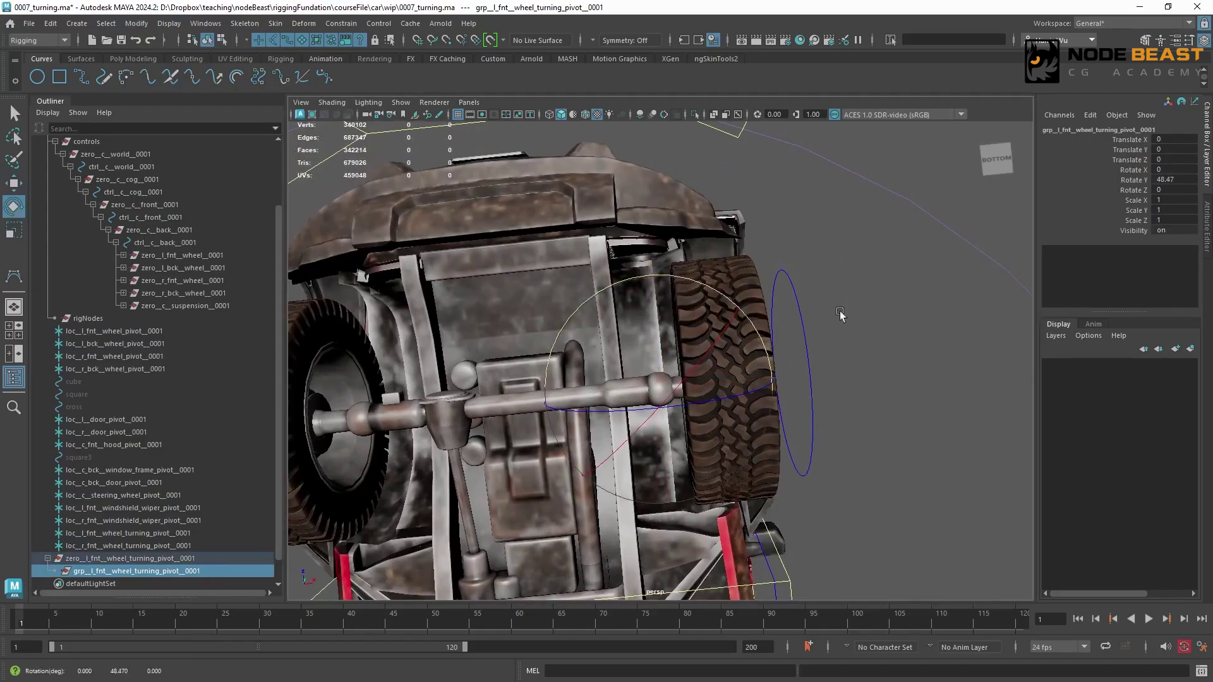
key("ctrl+z")
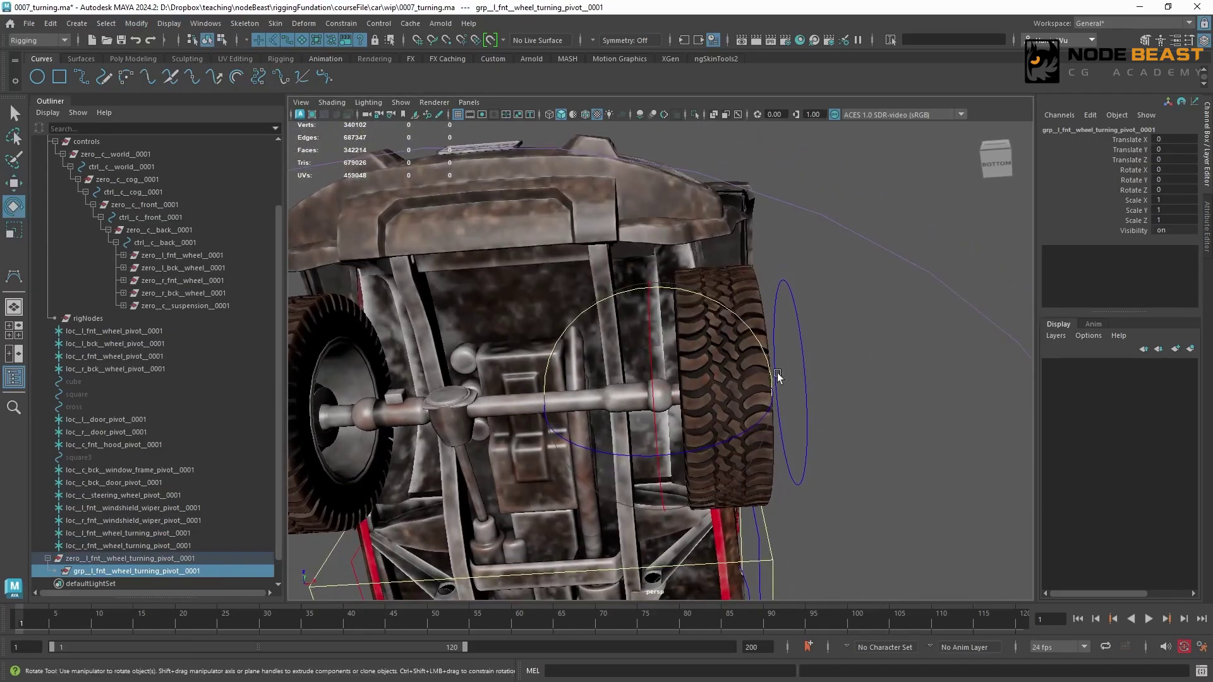
Step: Parent zero__l_fnt__wheel_turning_pivot__0001 under ctrl__c_back__0001, and nest zero__l_fnt__wheel__0001 inside grp__l_fnt__wheel_turning_pivot__0001
left_click(177, 559)
left_click(189, 244, "ctrl")
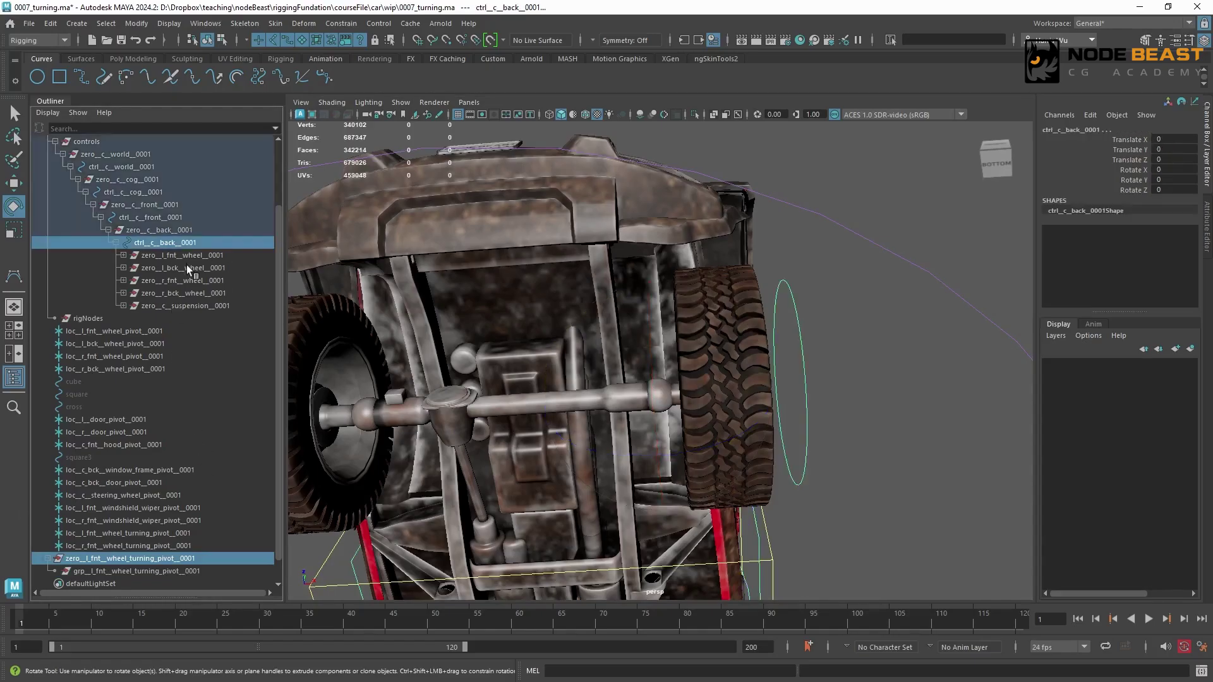
key("p")
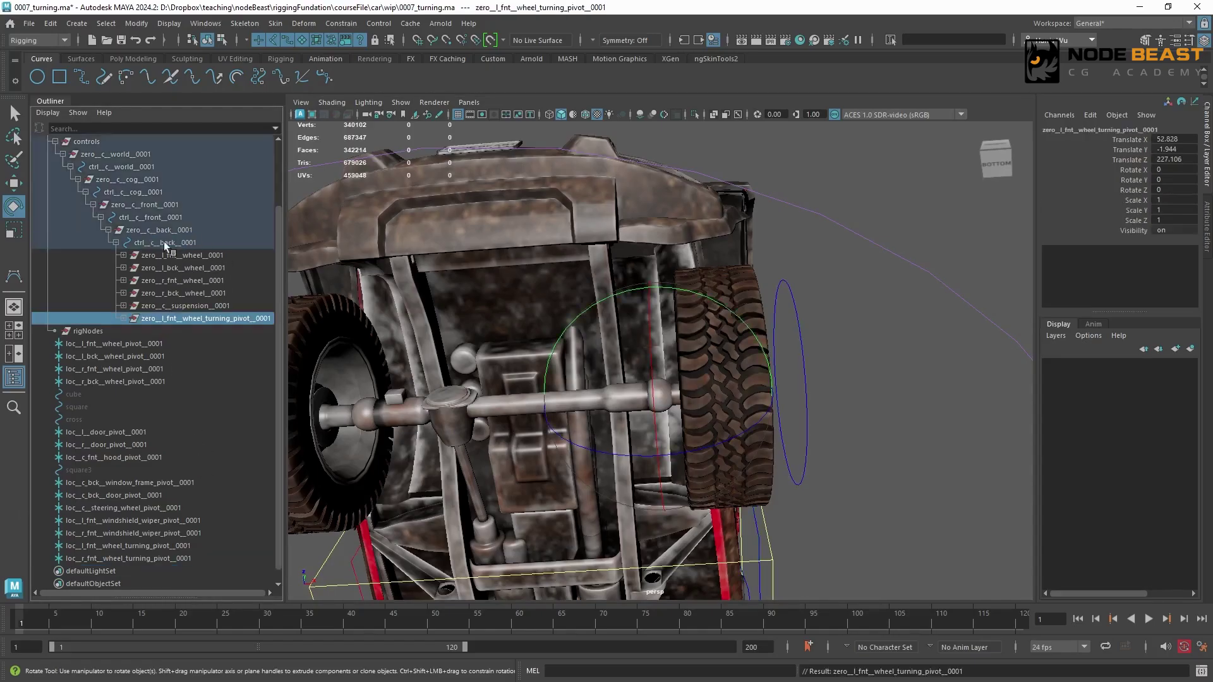
left_click(211, 256)
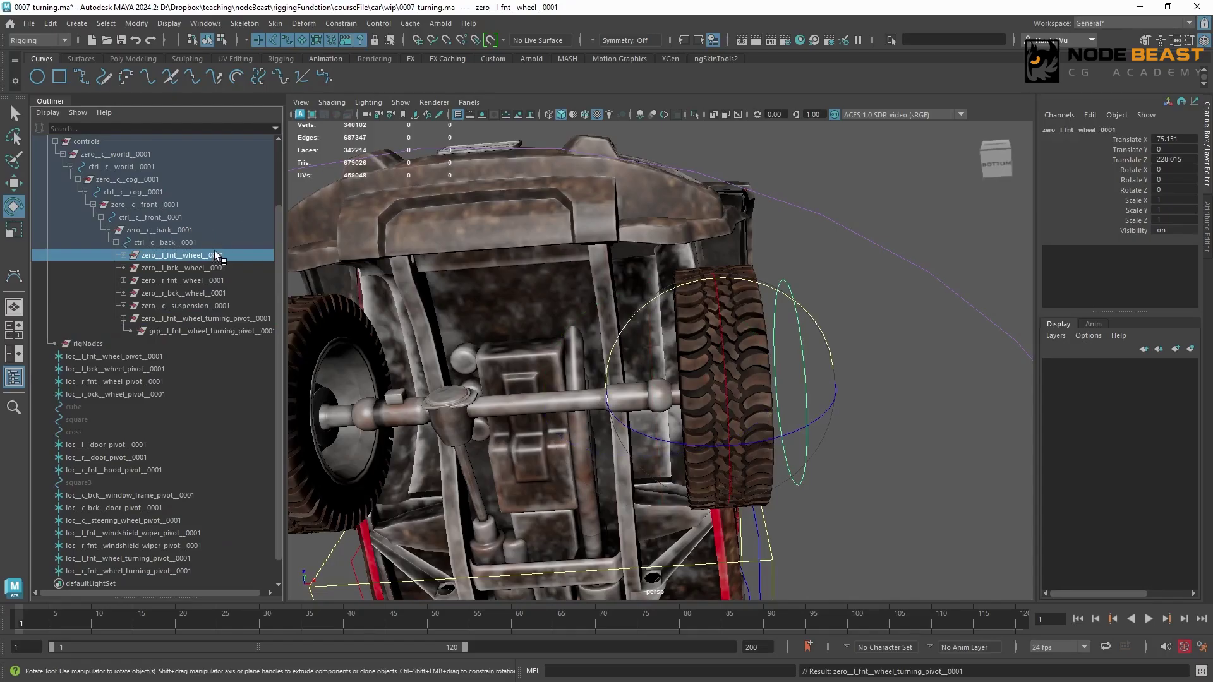
middle_click_drag(215, 255, 211, 331)
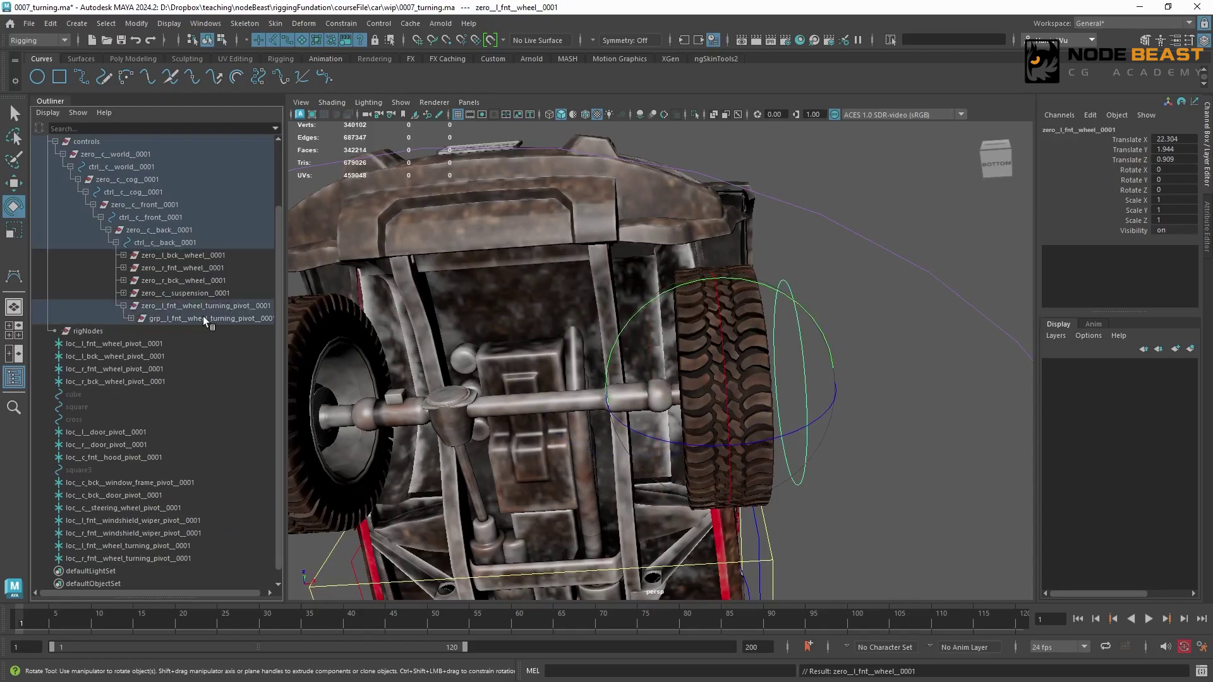
Step: Test turning the left front wheel by rotating its turning pivot group around Y in both directions, and undo it
left_click(204, 318)
left_click_drag(741, 309, 710, 368, "alt")
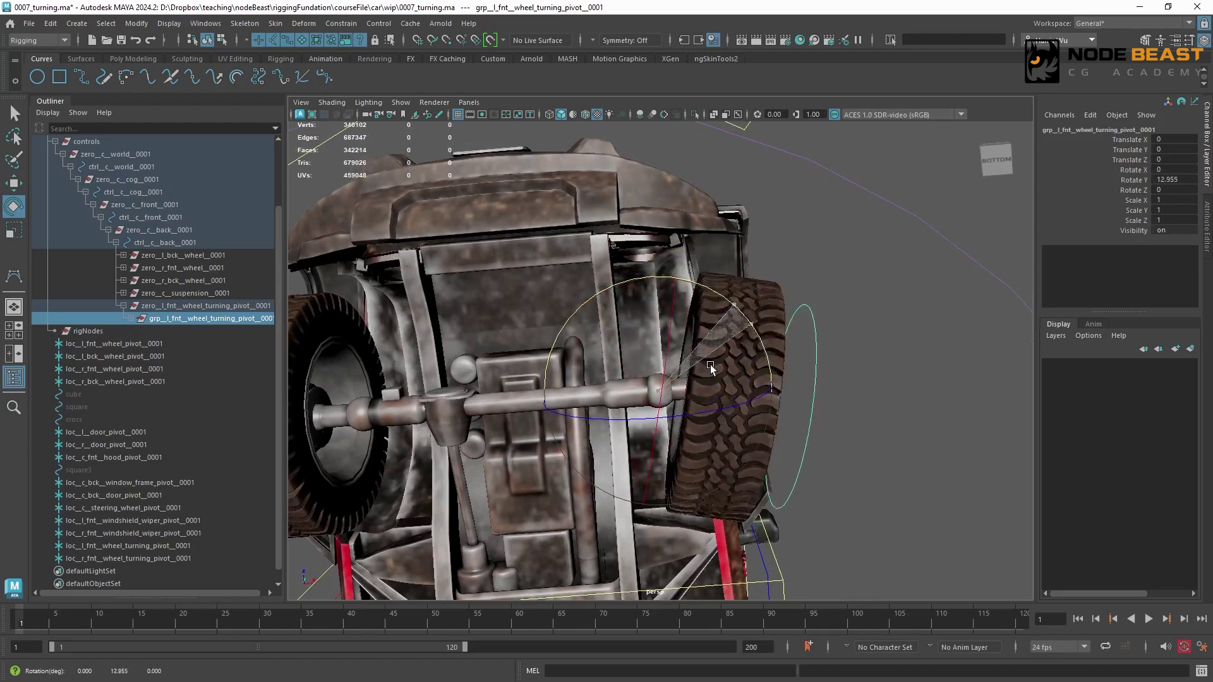
key("ctrl+z")
Step: Create an empty group with nothing selected and name it grp__r_fnt__wheel_turning_pivot__0001
scroll(282, 411, "down", 1)
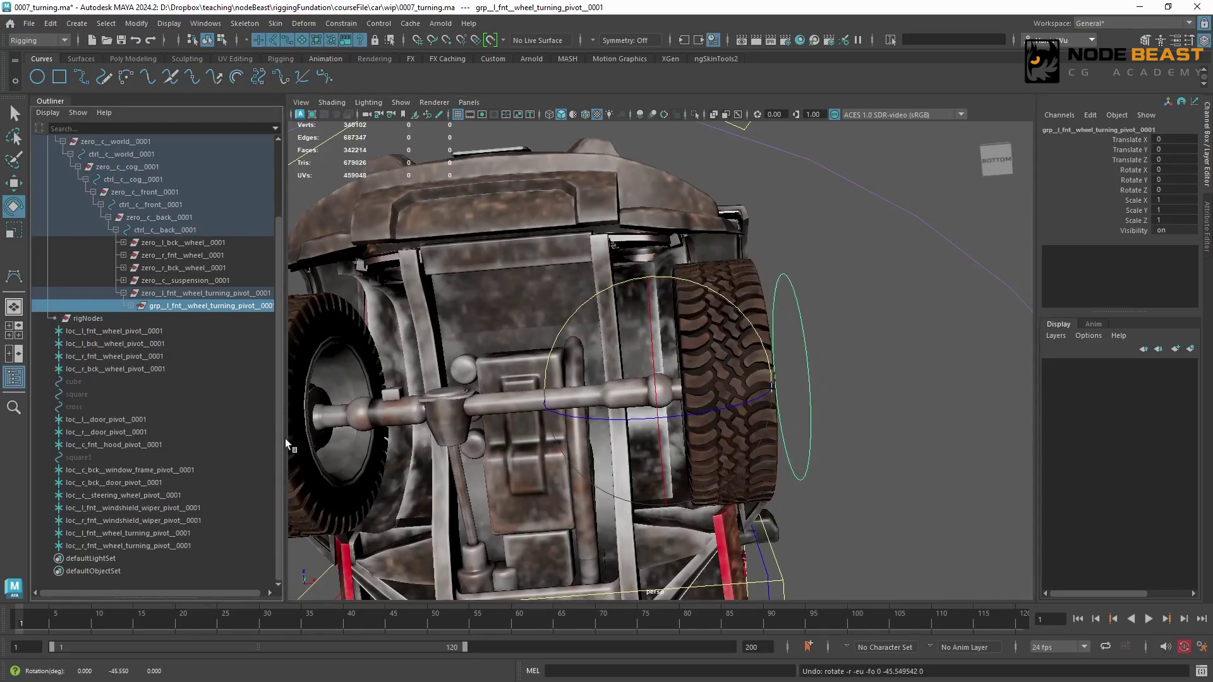
left_click(869, 481)
key("ctrl+g")
double_click(172, 545)
key("ctrl+c")
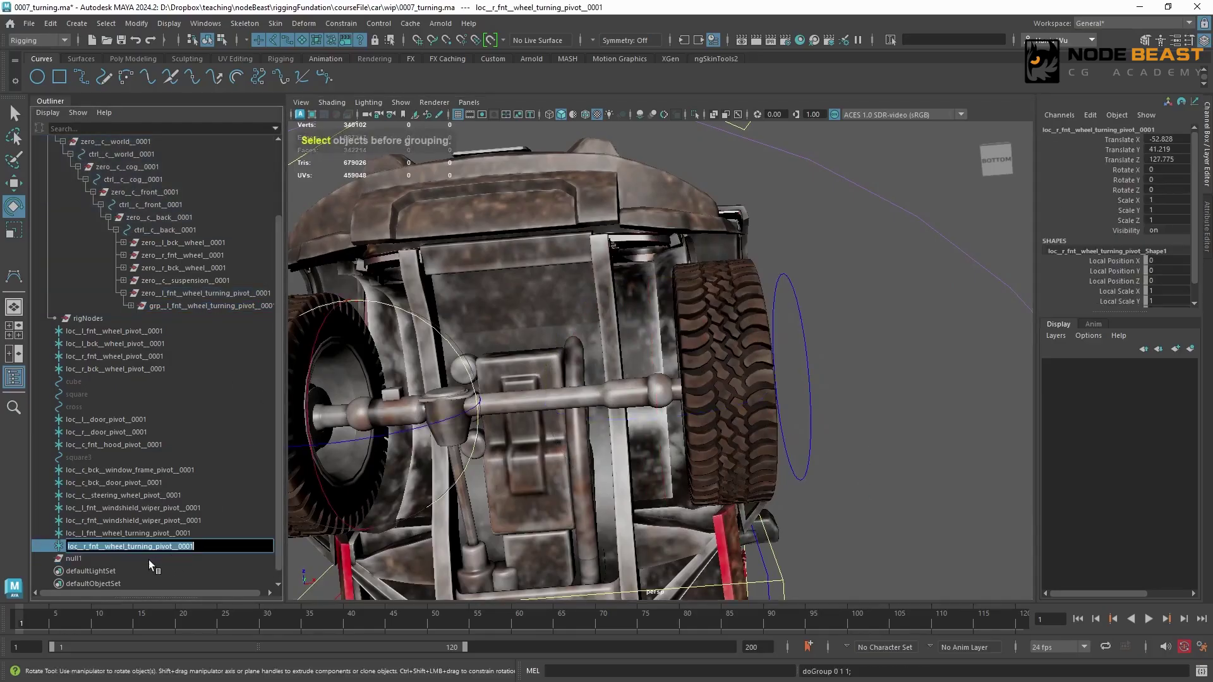
double_click(149, 559)
key("ctrl+v")
type("grp")
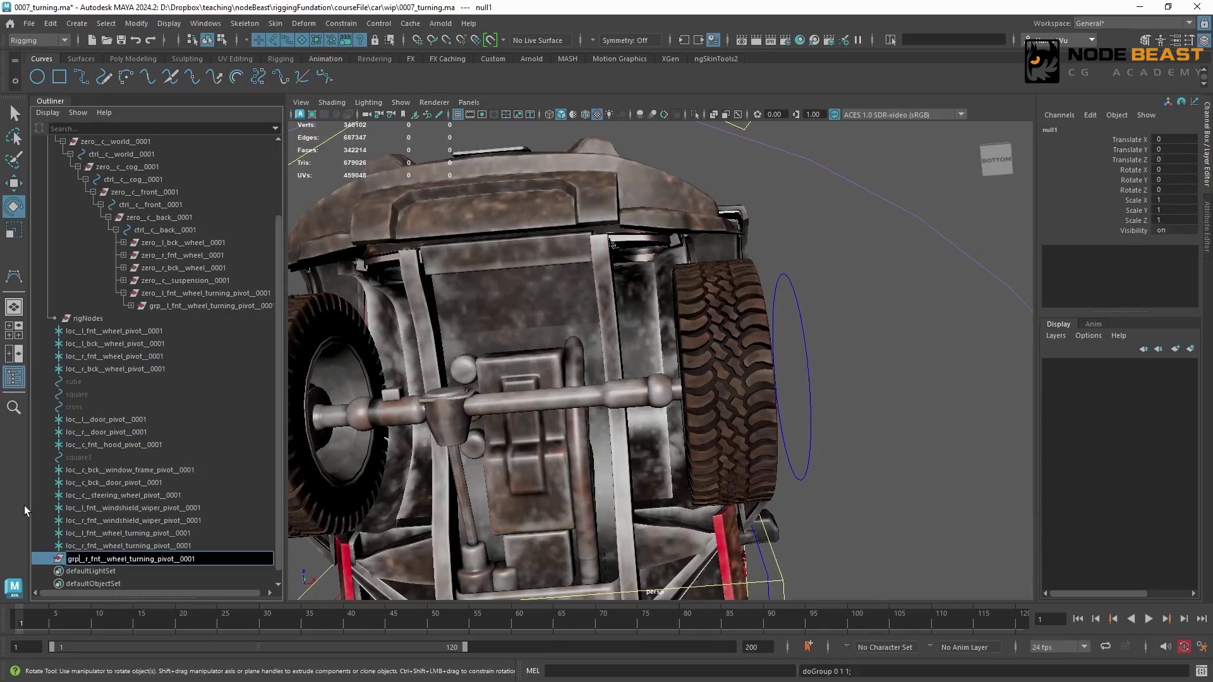
key("Return")
Step: Group grp__r_fnt__wheel_turning_pivot__0001 under a new parent group named zero__r_fnt__wheel_turning_pivot__0001
key("ctrl+g")
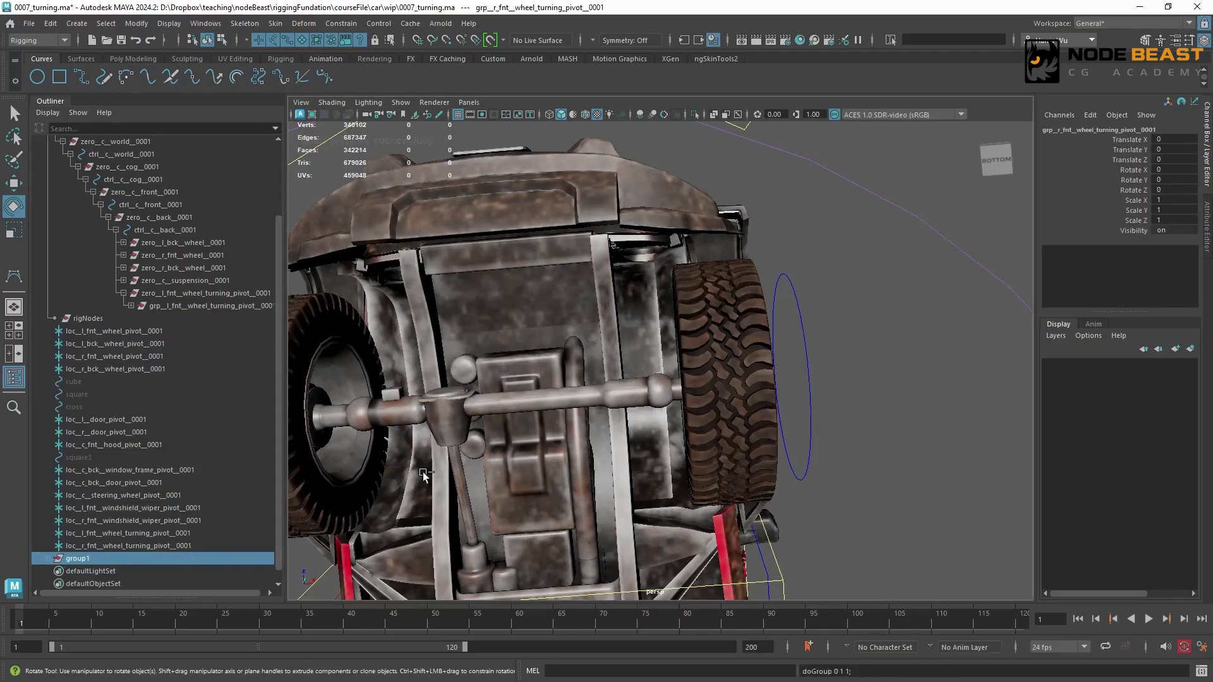
left_click(47, 558)
double_click(96, 571)
key("ctrl+c")
double_click(97, 560)
key("ctrl+v")
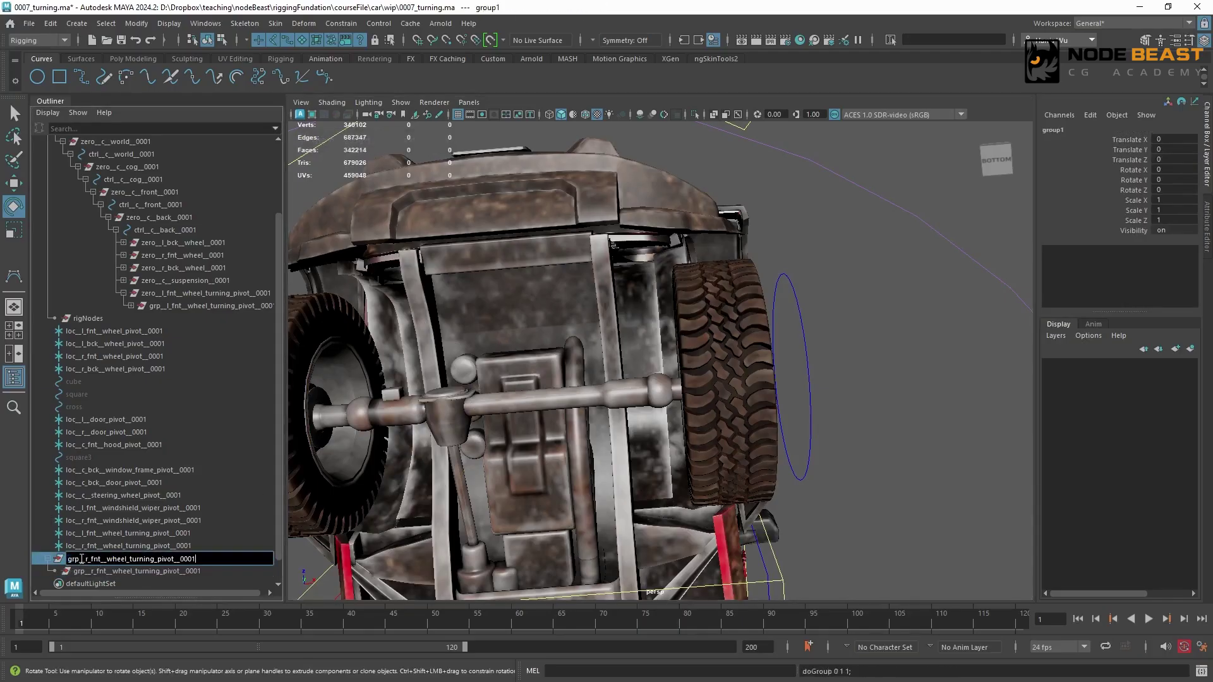
left_click_drag(78, 559, 47, 556)
type("zero")
key("Return")
Step: Match the zero__r_fnt__wheel_turning_pivot__0001 group's transforms to the locator loc__r_fnt__wheel_turning_pivot__0001
left_click(126, 545, "ctrl")
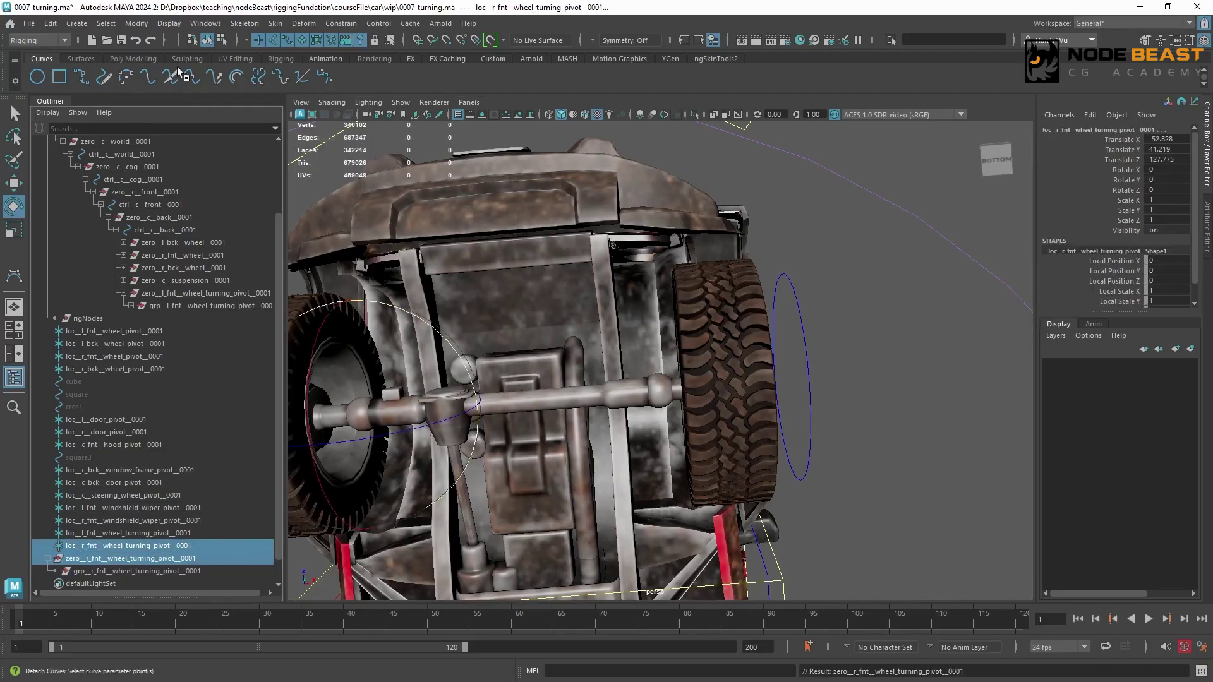
left_click(135, 23)
mouse_move(189, 94)
left_click(288, 94)
Step: Parent zero__r_fnt__wheel_turning_pivot__0001 under ctrl__c_back__0001, and nest zero__r_fnt__wheel__0001 inside grp__r_fnt__wheel_turning_pivot__0001
left_click(167, 559)
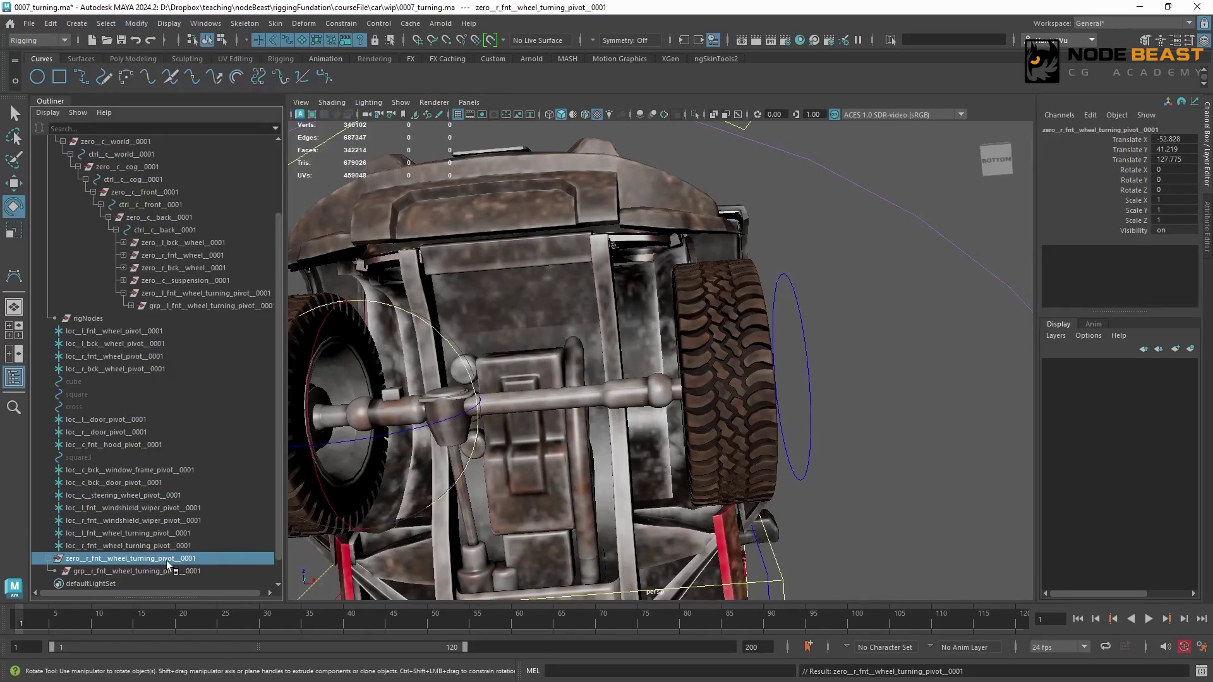
middle_click_drag(211, 331, 182, 229)
left_click(188, 255)
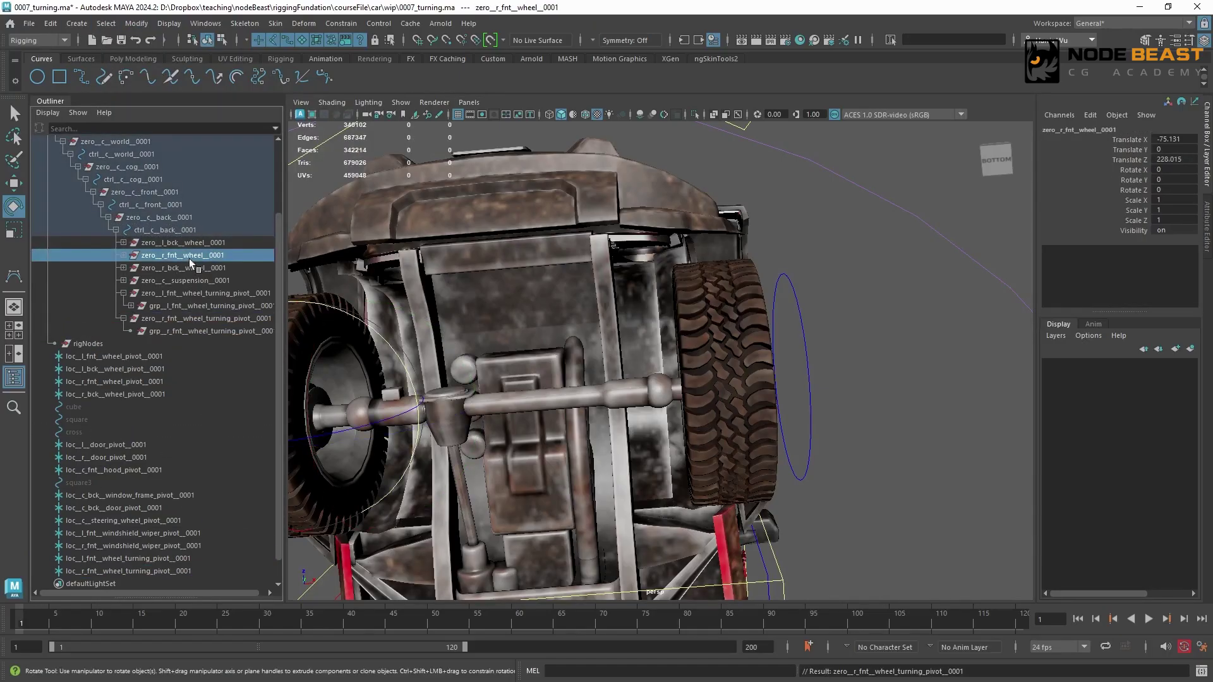
middle_click_drag(180, 334, 180, 332)
Step: Select both front turning pivot groups, test rotating them together around Y, and undo the rotation
left_click(178, 293)
left_click(181, 319, "ctrl")
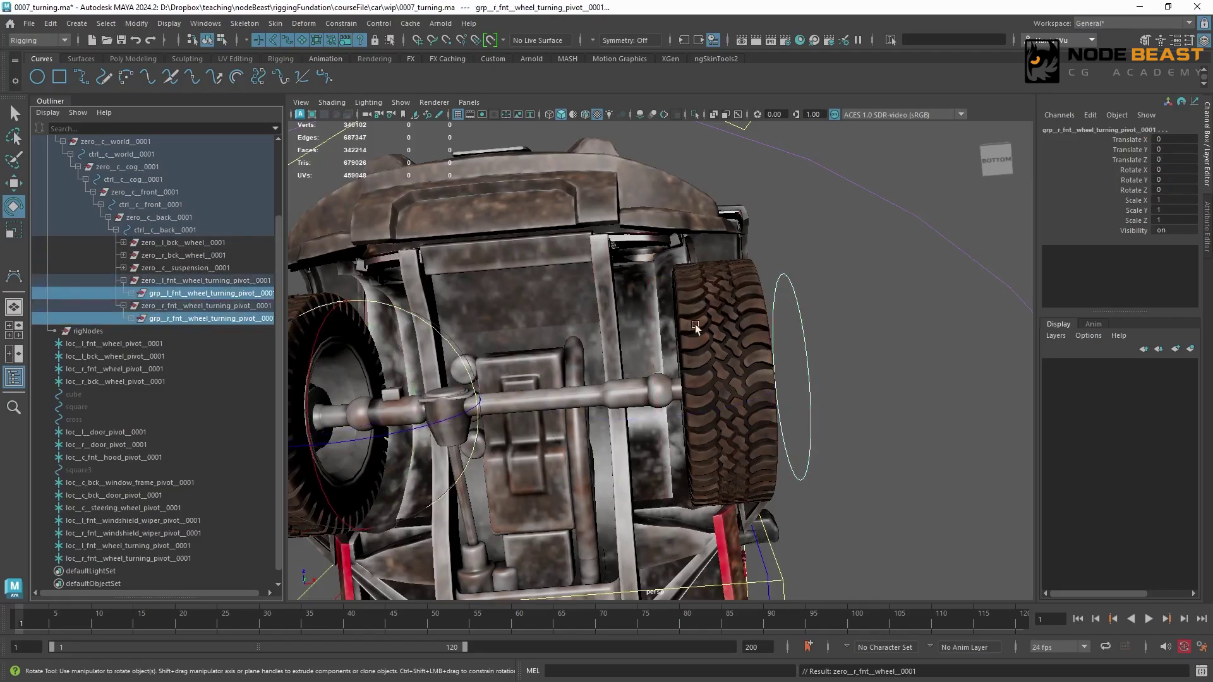
right_click_drag(696, 328, 544, 314, "alt")
left_click_drag(552, 339, 563, 391)
key("ctrl+z")
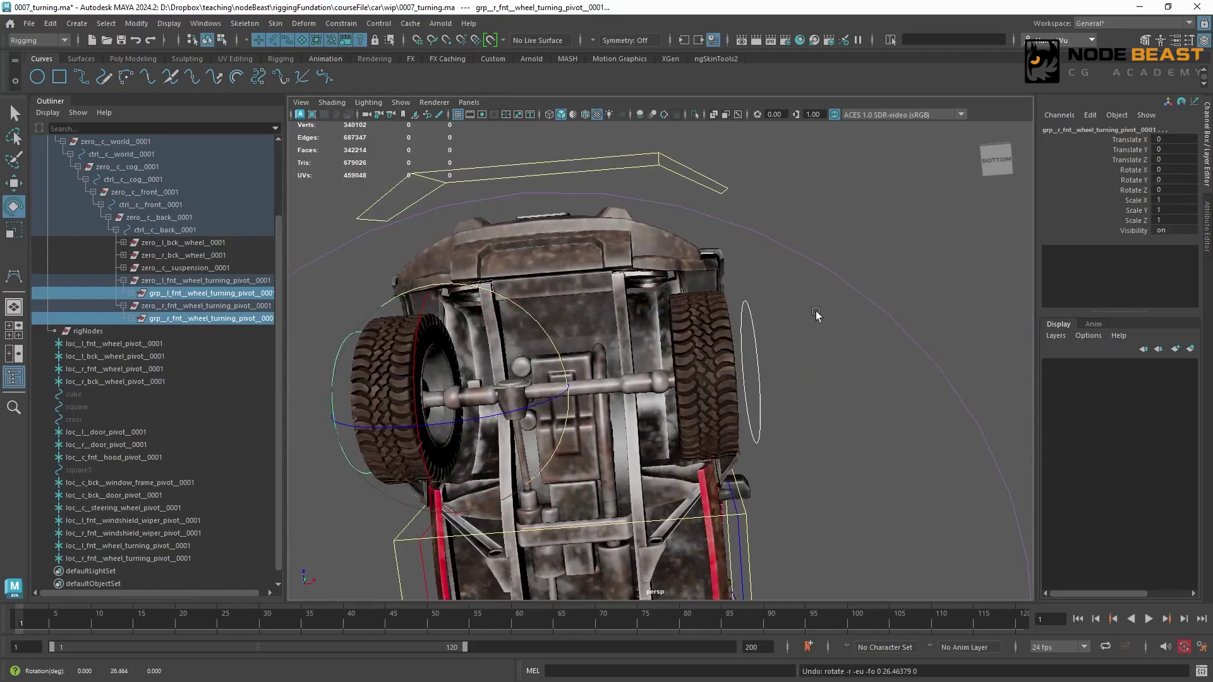
Step: View the car from the side, select the front control, and test rotating ctrl__c_back__0001 around Y before undoing it
right_click_drag(849, 248, 552, 260, "alt")
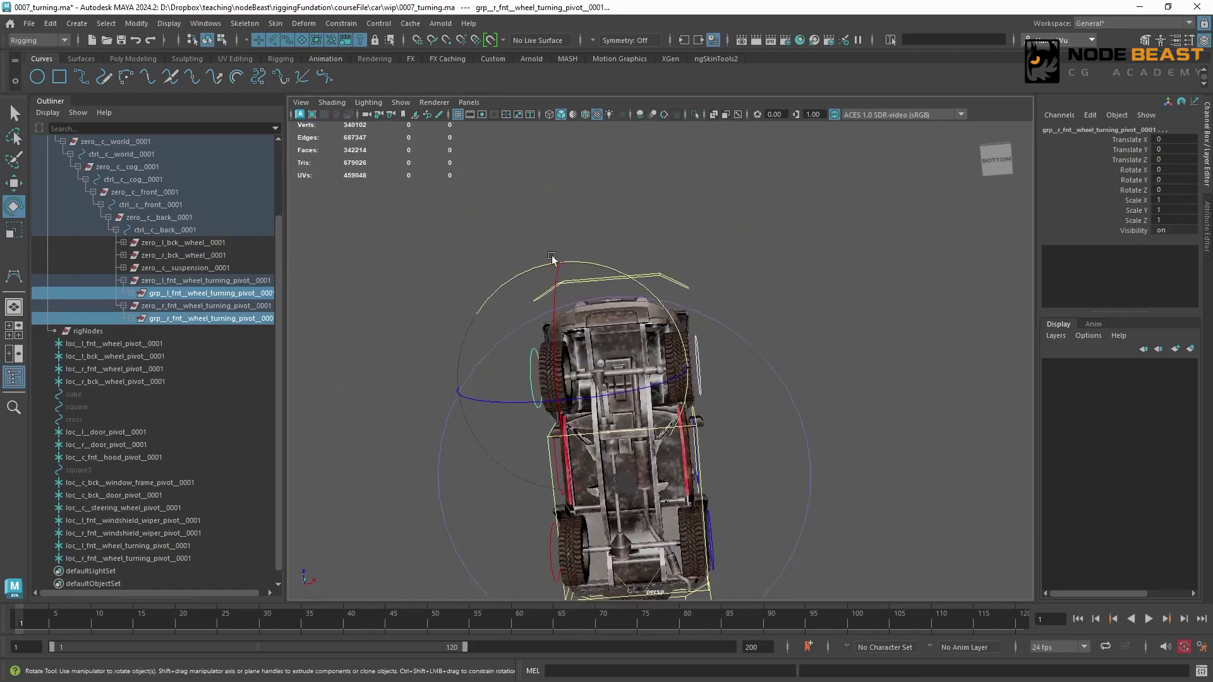
left_click_drag(553, 260, 651, 309, "alt")
middle_click_drag(652, 310, 577, 344, "alt")
right_click_drag(577, 344, 714, 298, "alt")
key("q")
left_click(641, 303)
left_click(405, 347)
key("w")
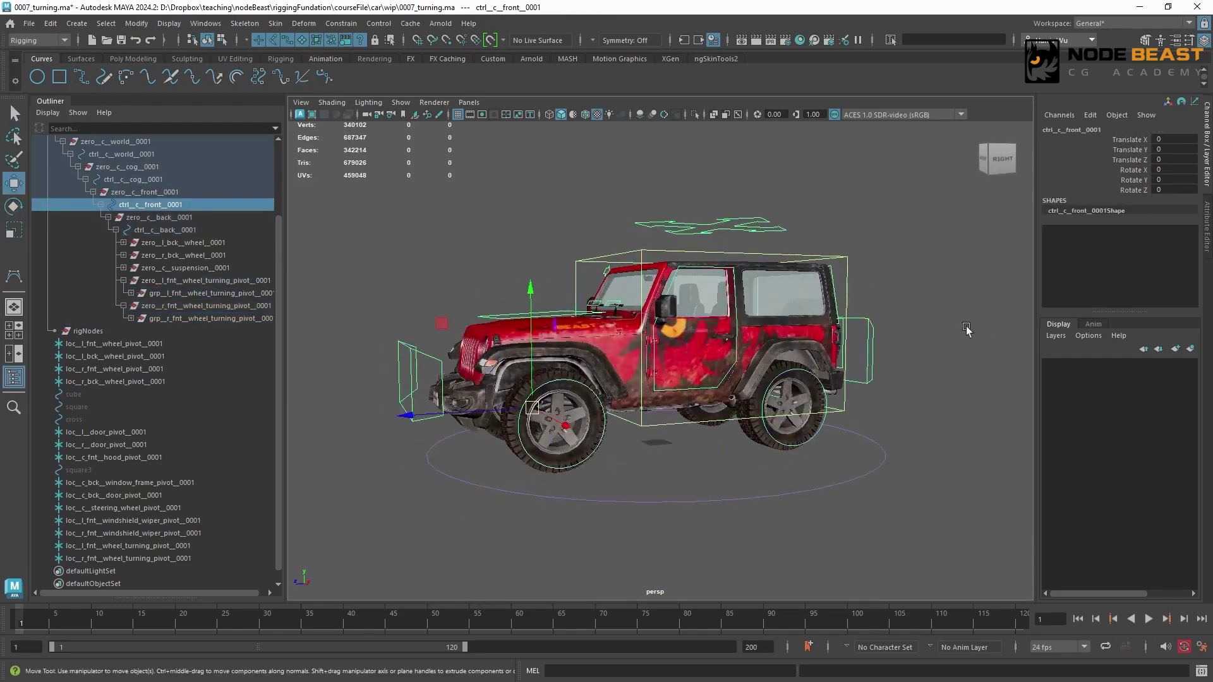
left_click(874, 327)
key("e")
left_click_drag(840, 407, 739, 412)
key("ctrl+z")
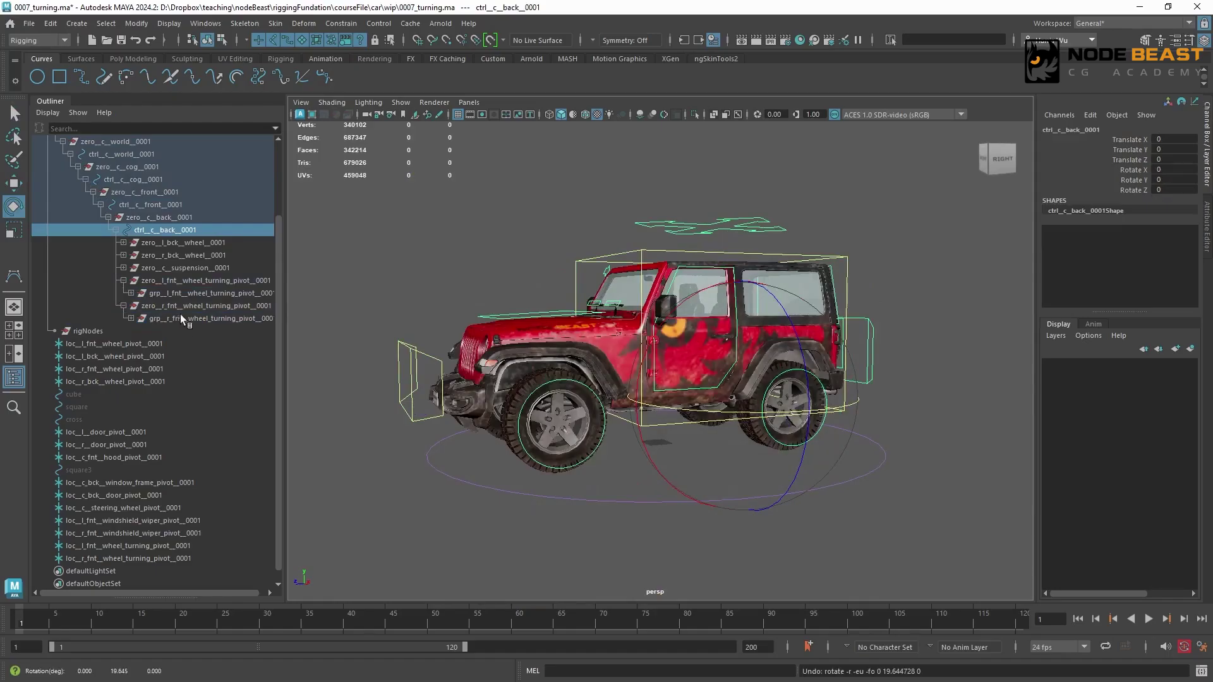
Step: Add a keyable float attribute named turning to both the left and right front wheel controls
left_click(188, 295)
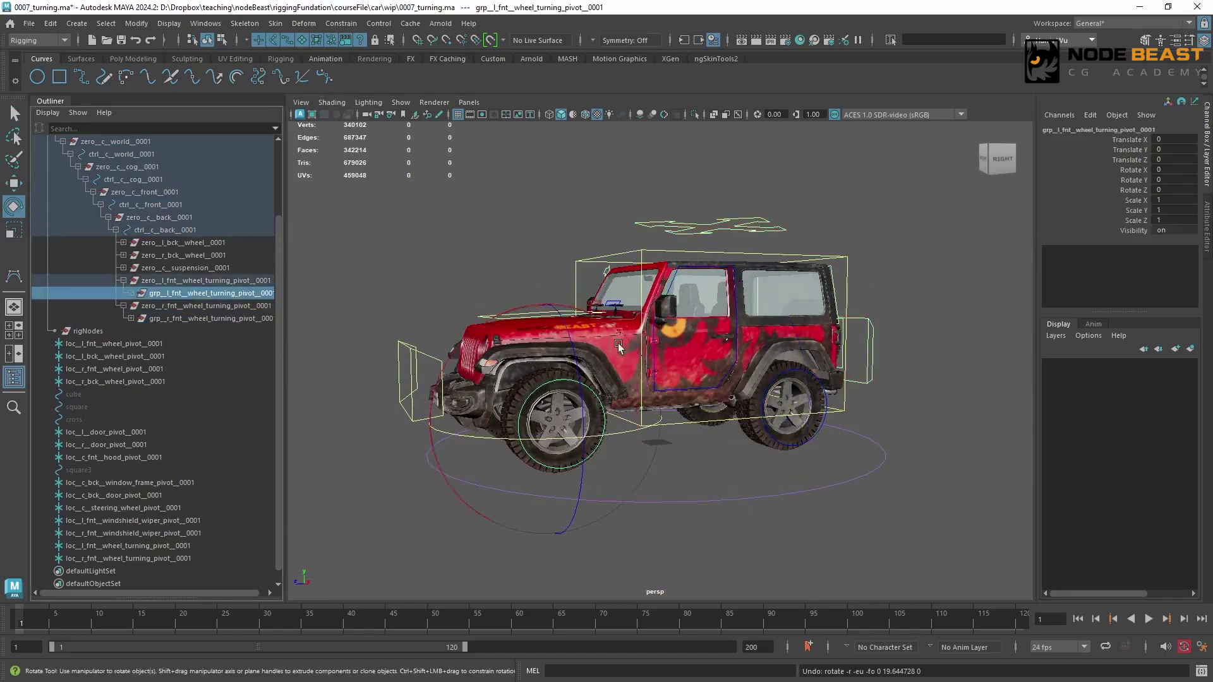
left_click_drag(612, 373, 752, 290, "alt")
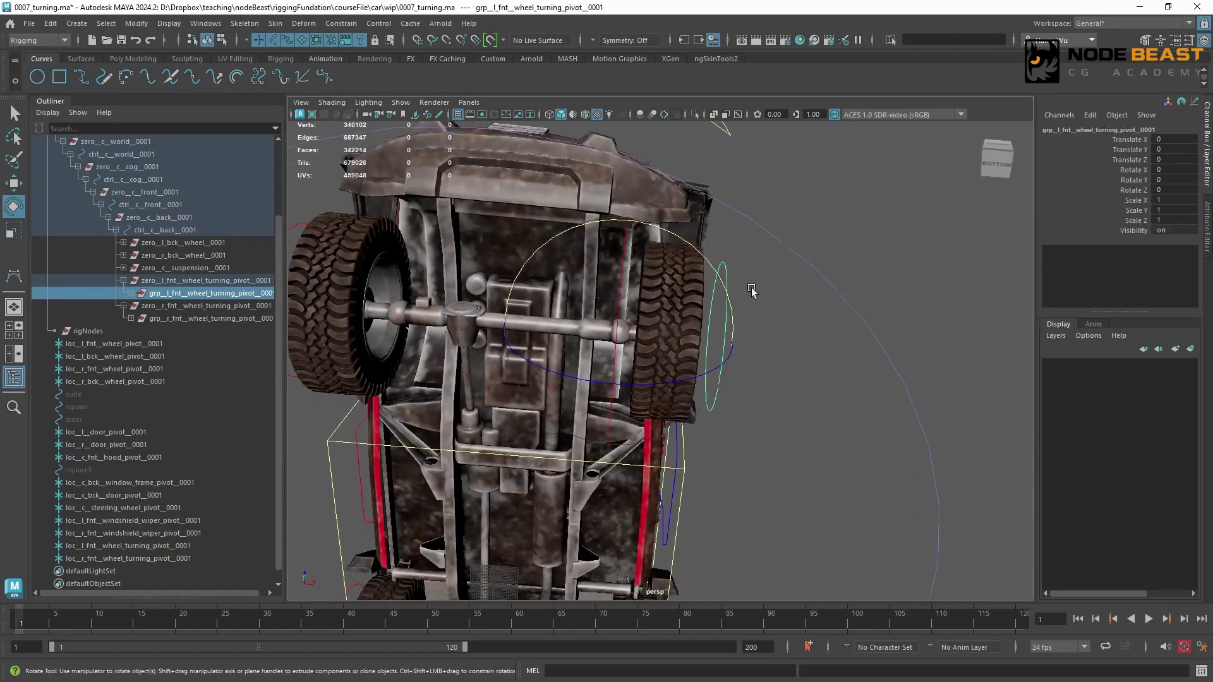
middle_click_drag(752, 290, 784, 309, "alt")
right_click_drag(727, 303, 760, 312, "alt")
middle_click_drag(760, 311, 752, 305, "alt")
left_click(780, 332)
right_click_drag(780, 331, 637, 250, "alt")
middle_click_drag(637, 250, 735, 273, "alt")
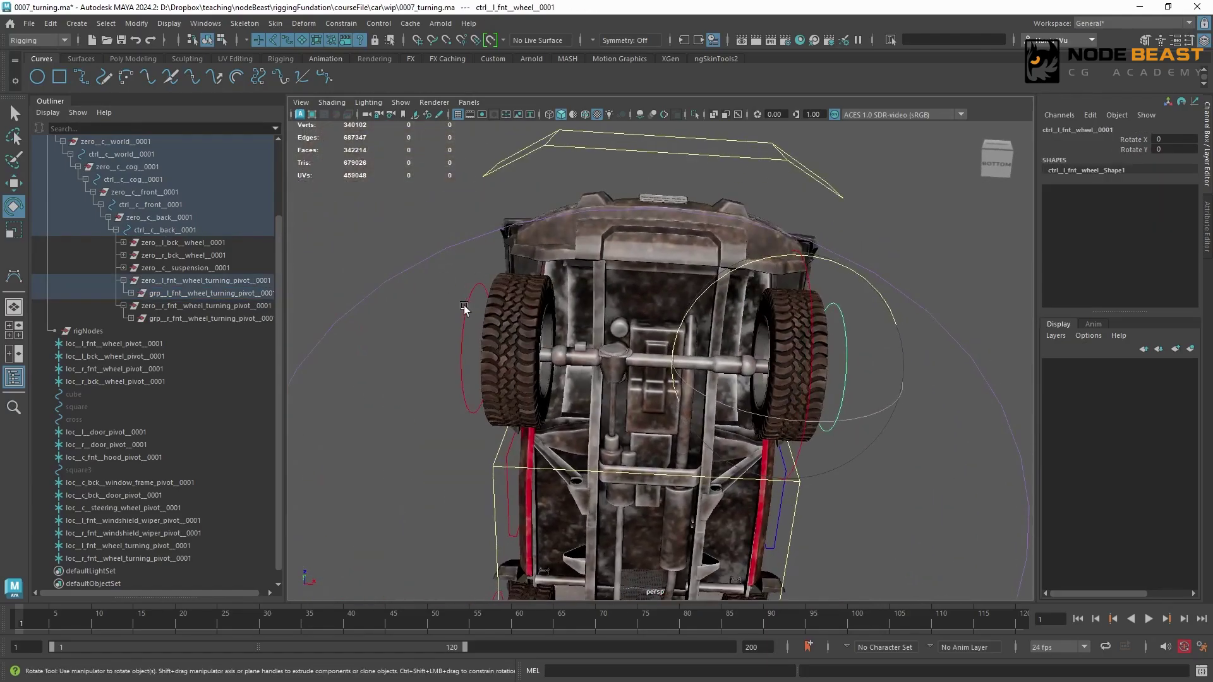
left_click(463, 306)
left_click(1091, 115)
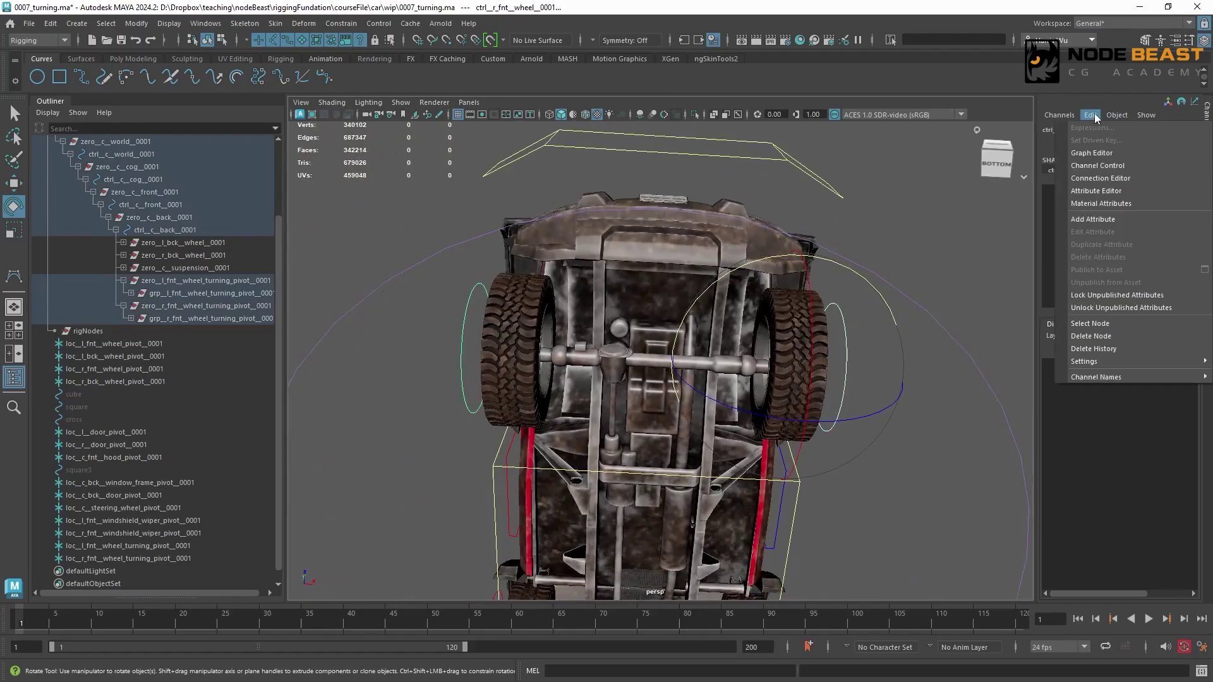
left_click(1109, 215)
type("tu")
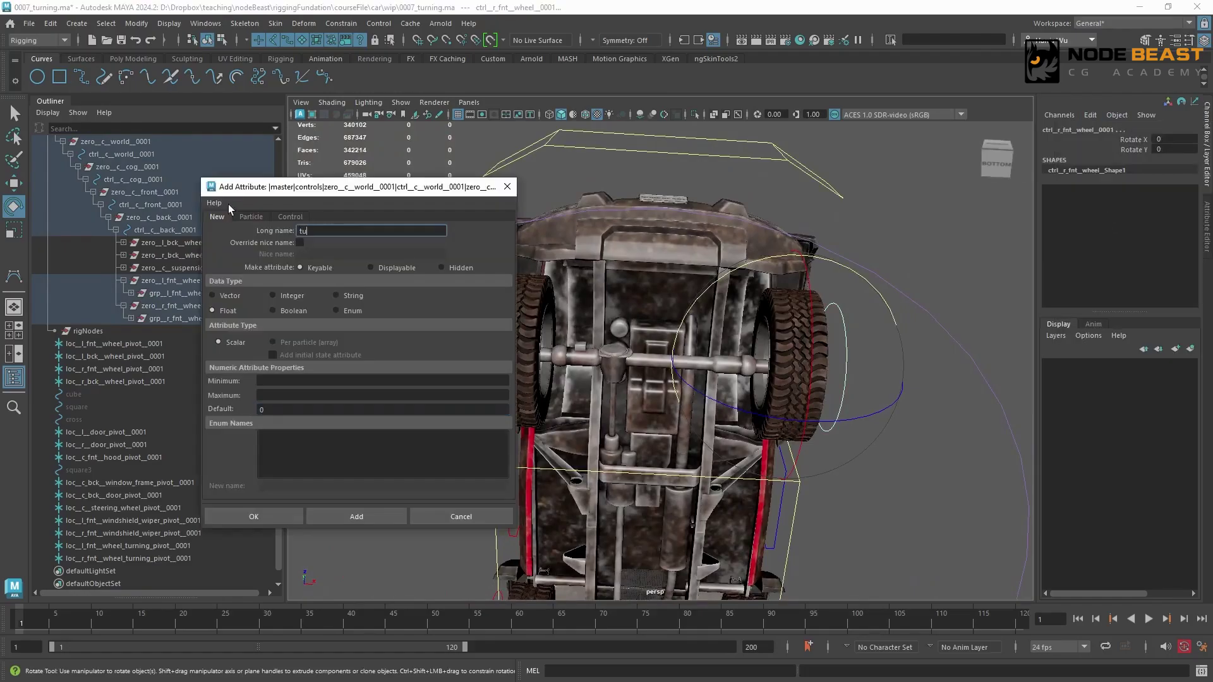
type("rning")
key("Return")
Step: Try rotating grp__l_fnt__wheel_turning_pivot__0001 about 19 degrees around Y, and undo the rotation
right_click_drag(802, 304, 775, 302, "alt")
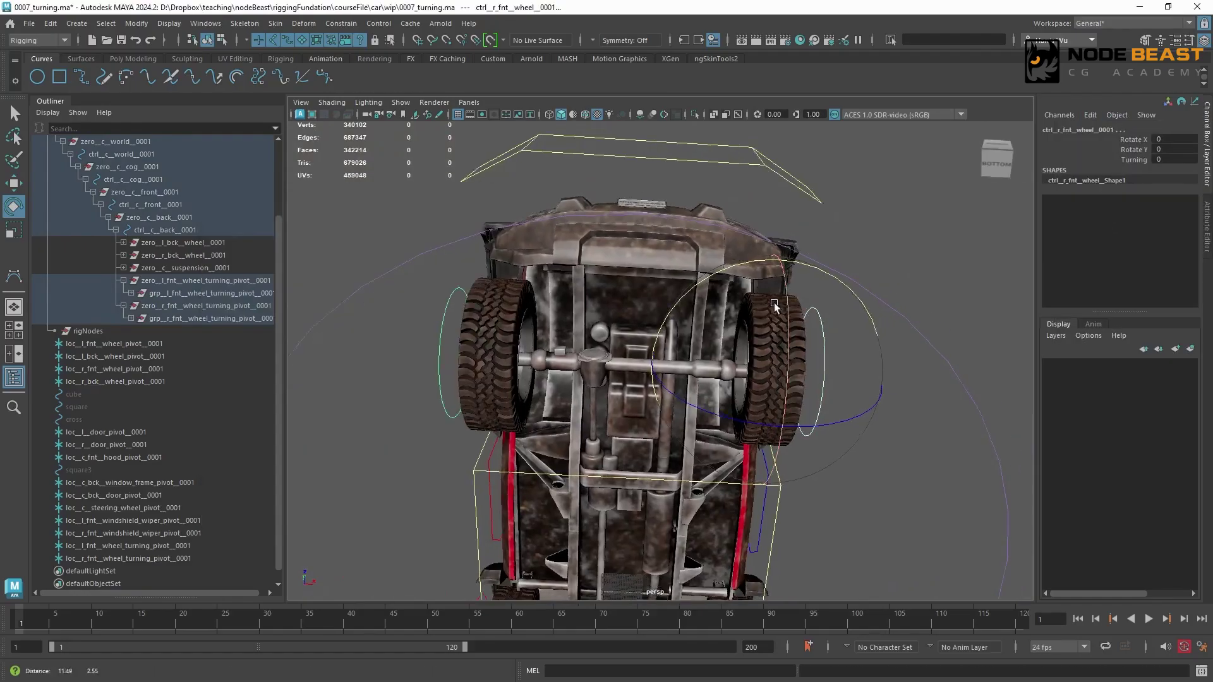
scroll(775, 302, "up", 3)
left_click(177, 292)
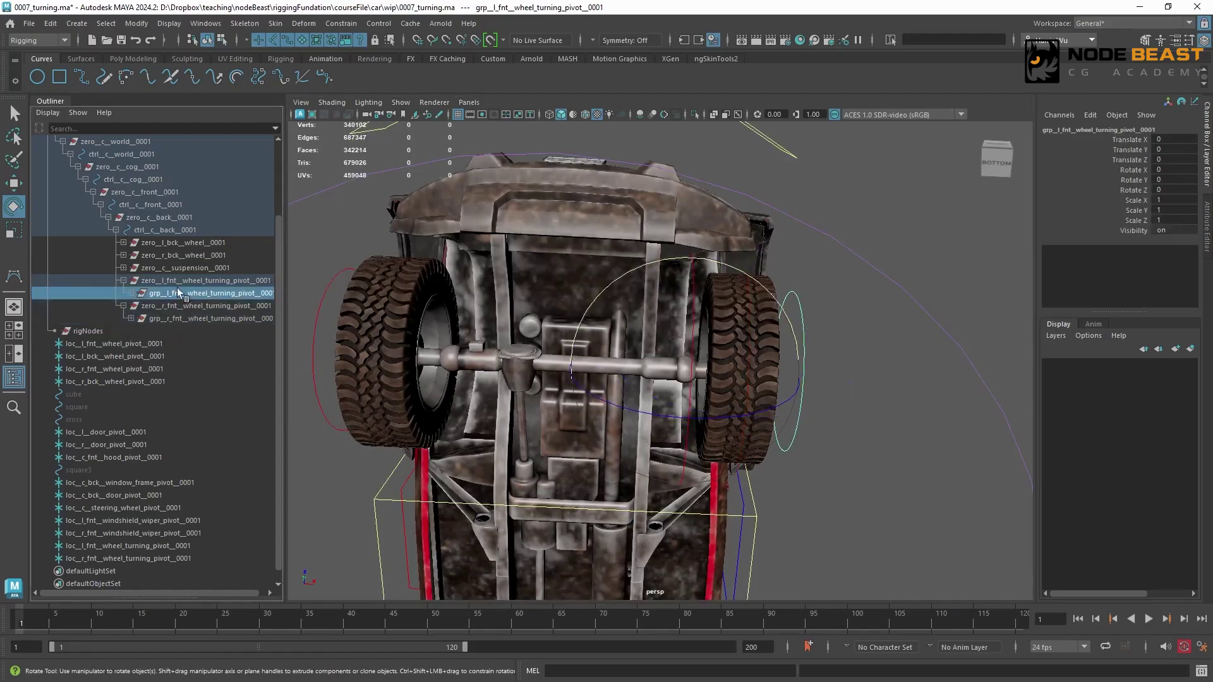
left_click_drag(765, 292, 780, 293)
left_click_drag(769, 295, 786, 311)
key("ctrl+z")
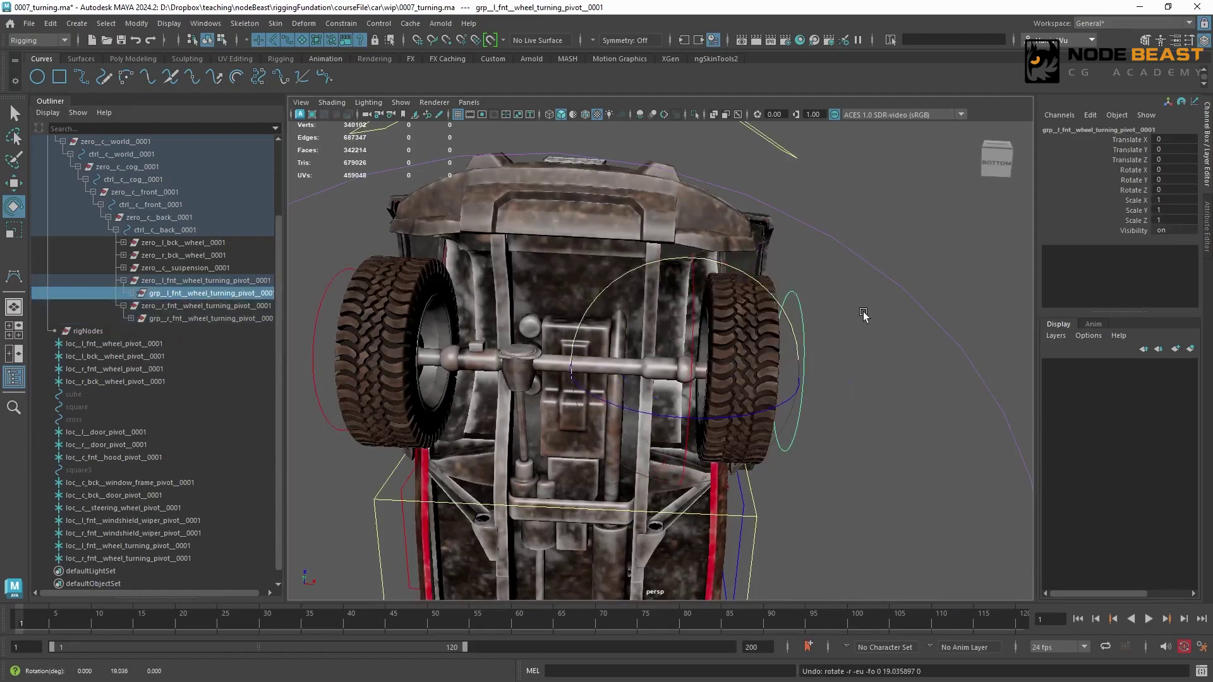
Step: Select the left front wheel control, try changing its Turning value, and undo the change
left_click(863, 313)
left_click(803, 326)
left_click(1134, 159)
middle_click_drag(846, 268, 766, 275)
key("ctrl+z")
key("e")
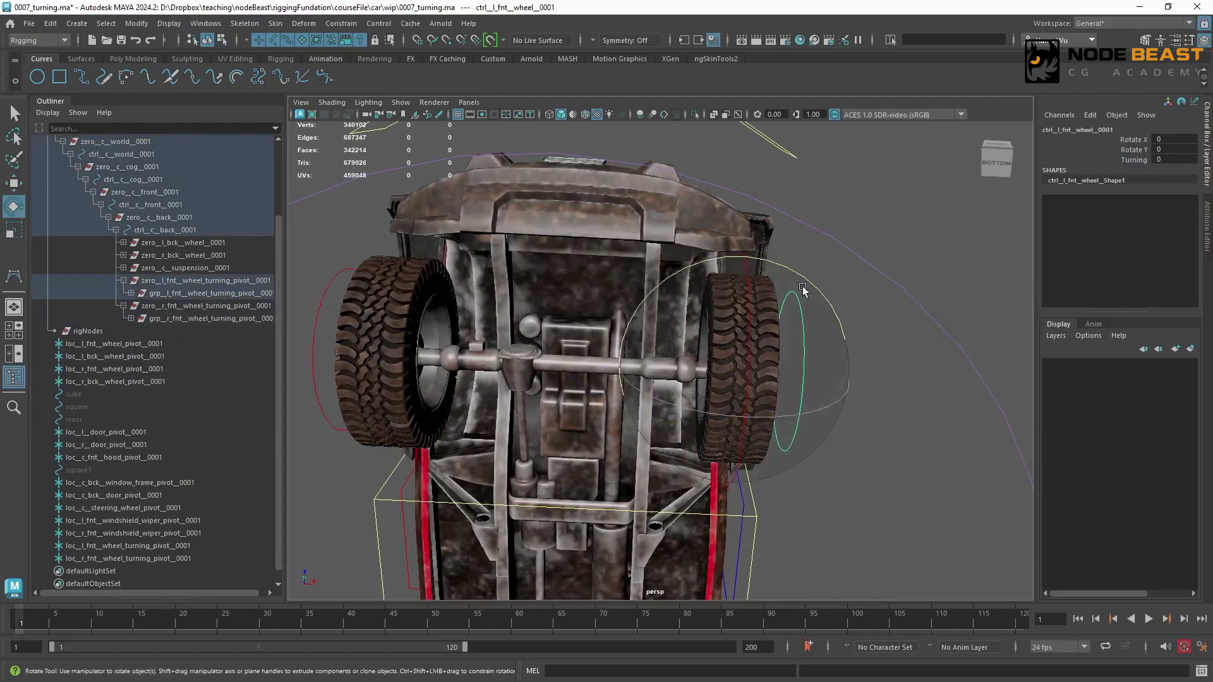
Step: Test swinging the left front turning pivot group to about -44 degrees around Y, and undo it
left_click(183, 293)
left_click_drag(768, 289, 804, 354)
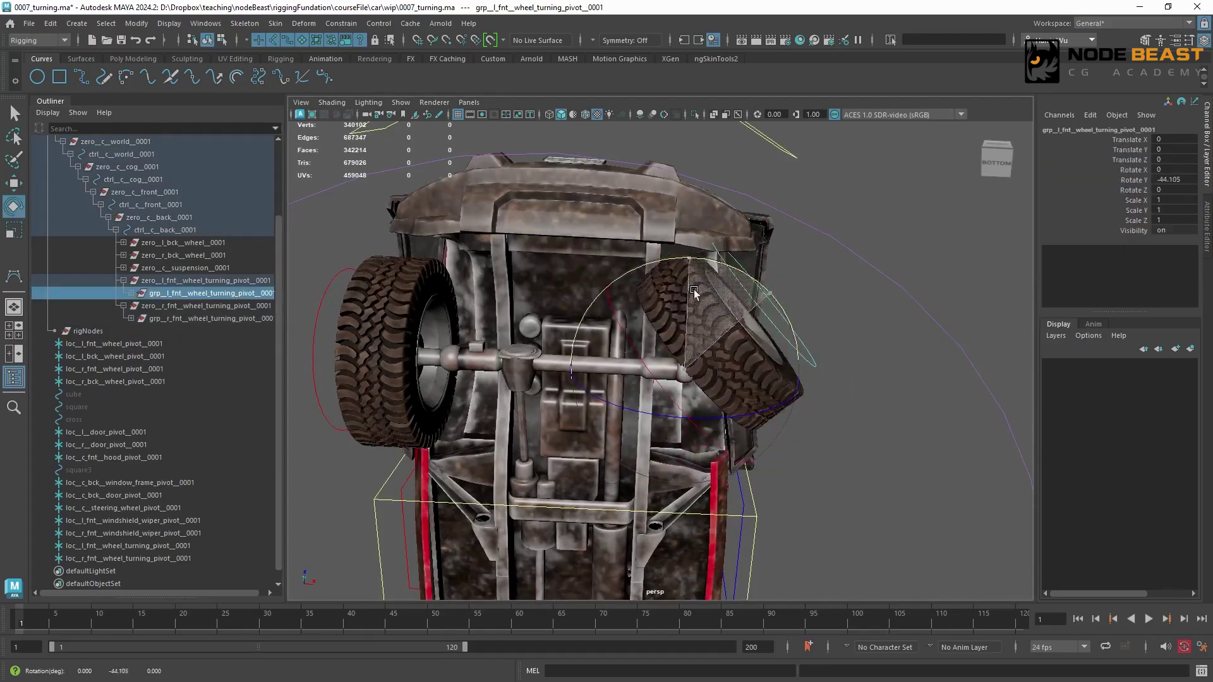
key("ctrl+z")
Step: Connect the turning attribute of ctrl__l_fnt__wheel__0001 to rotateY of grp__l_fnt__wheel_turning_pivot__0001 in the Connection Editor
left_click(351, 299)
left_click(159, 295)
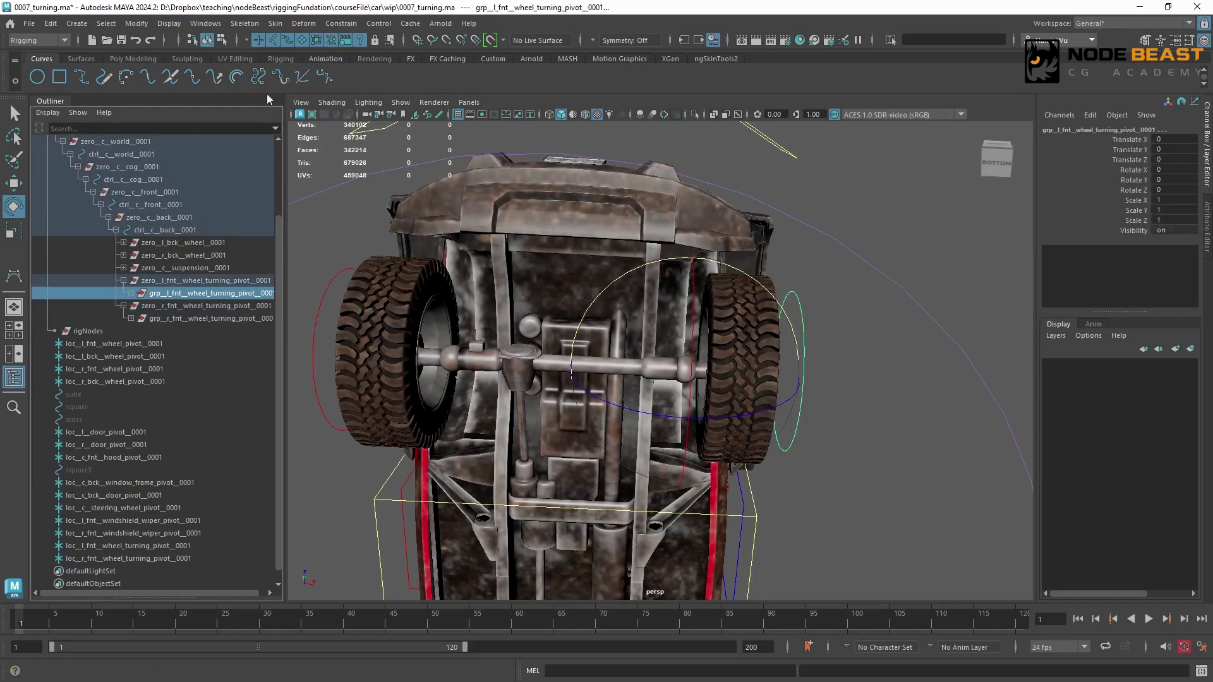
left_click(206, 23)
mouse_move(267, 85)
left_click(400, 215)
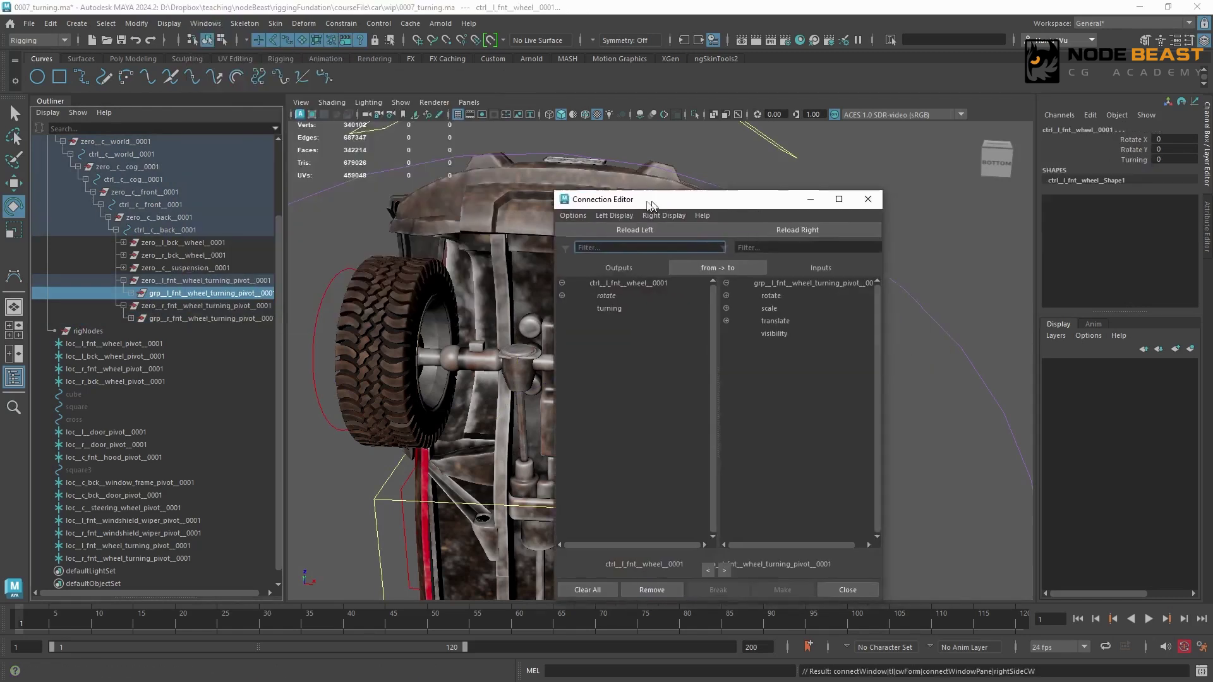
left_click(566, 308)
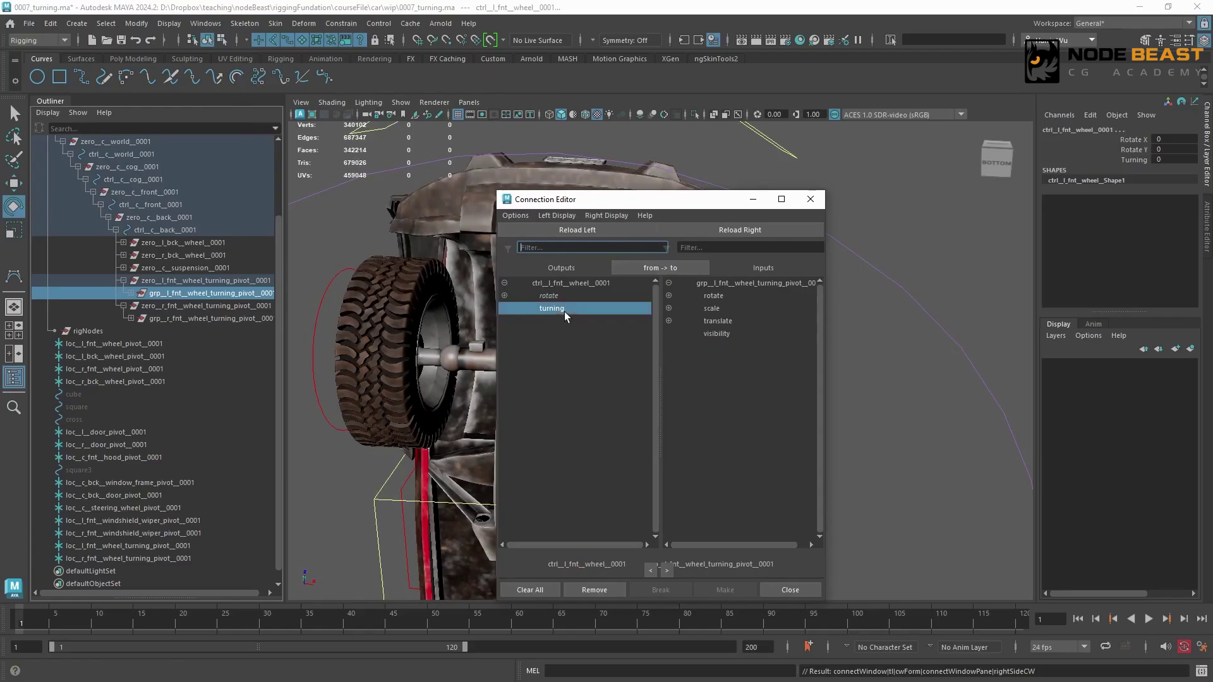
left_click(668, 296)
left_click(740, 323)
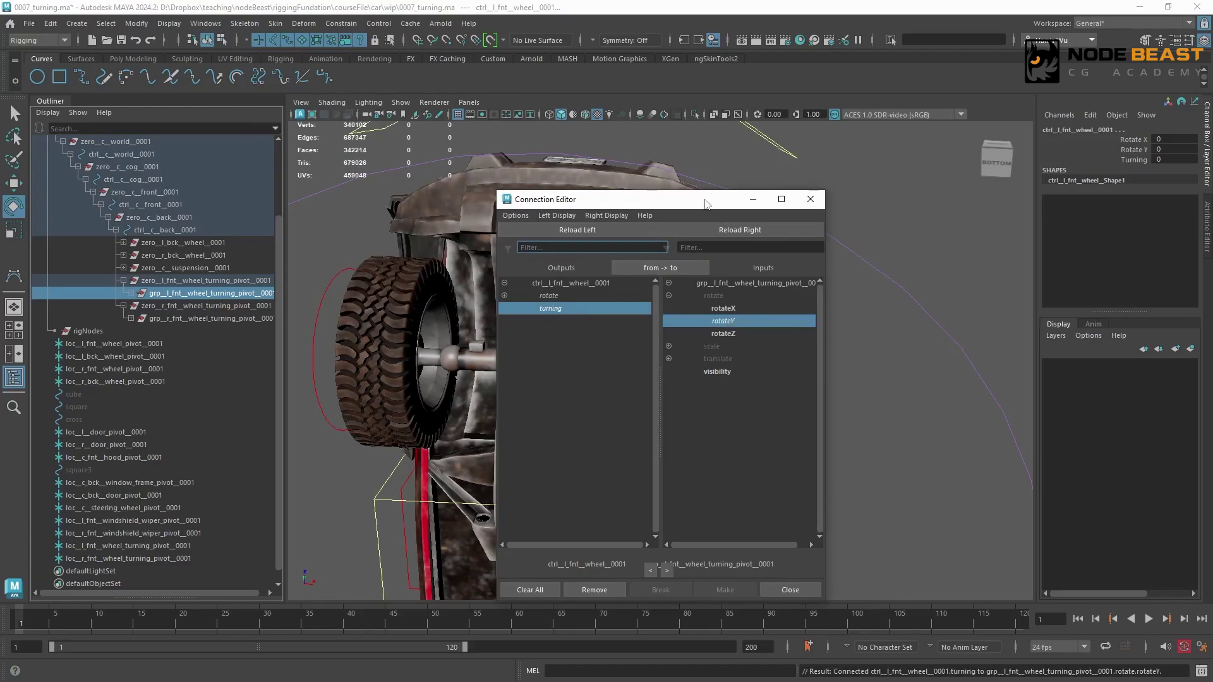
Step: Test the Turning attribute on the left front wheel control alone, and undo the change
left_click_drag(631, 199, 382, 336)
left_click(817, 307)
left_click(800, 313)
left_click(1127, 160)
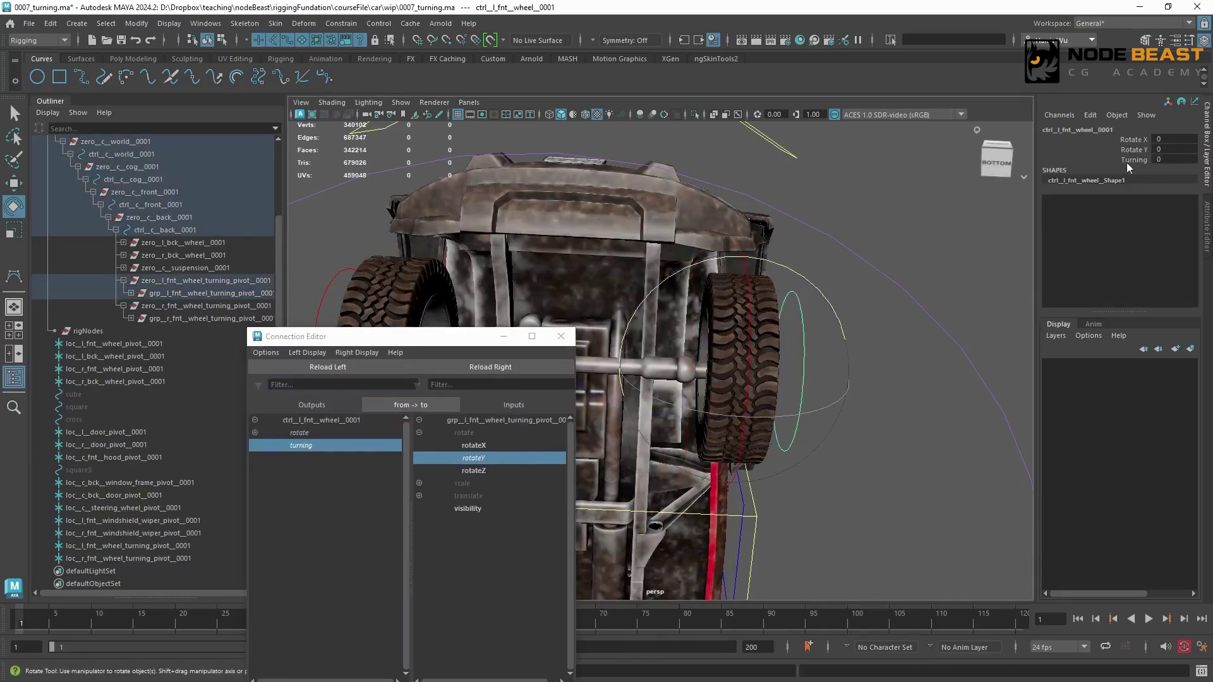
middle_click_drag(885, 205, 897, 240)
key("ctrl+z")
Step: Connect the turning attribute of ctrl__r_fnt__wheel__0001 to rotateY of grp__r_fnt__wheel_turning_pivot__0001, and close the Connection Editor
left_click(324, 276)
key("e")
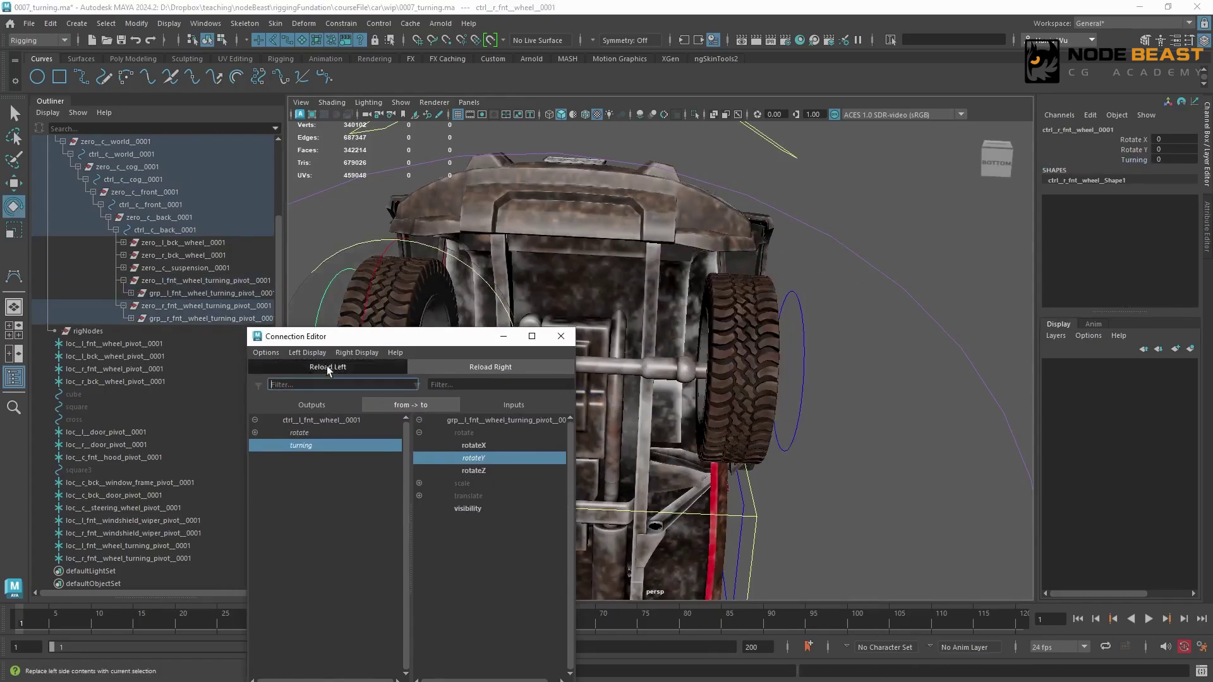
left_click(328, 366)
left_click(208, 318)
left_click(480, 366)
left_click(385, 446)
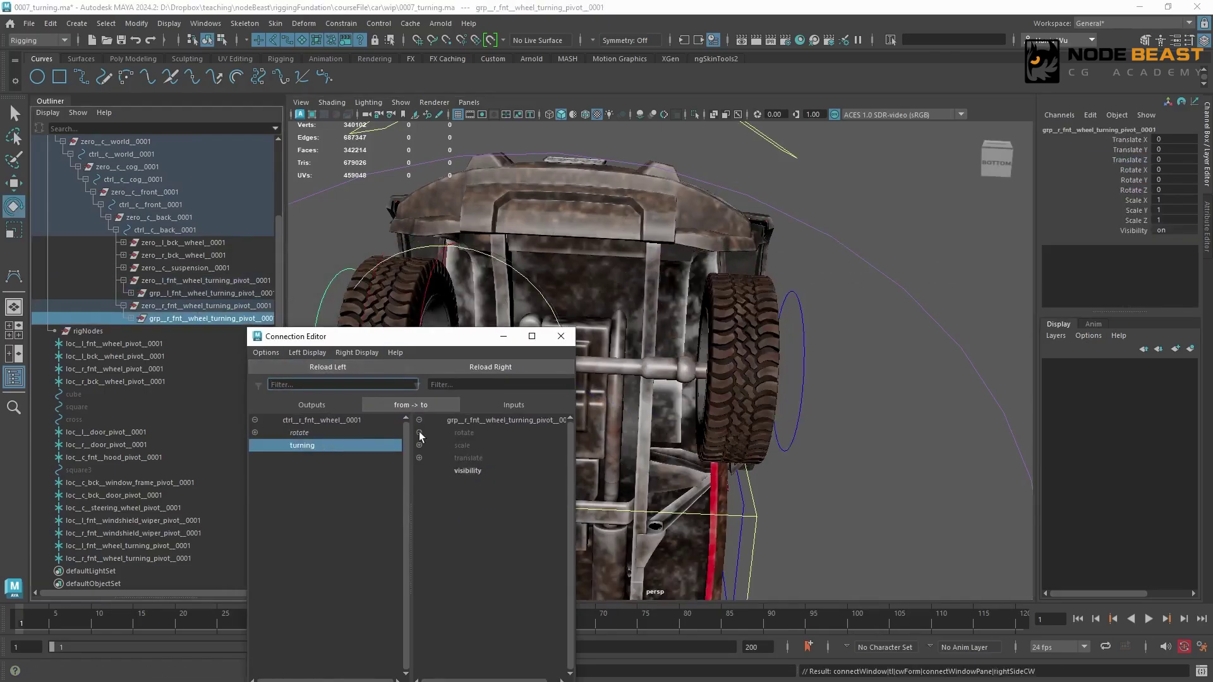
left_click(419, 433)
left_click(466, 458)
left_click(560, 336)
Step: Test both front wheel controls together with Turning at about -20.7, and undo the change
left_click(827, 329)
left_click(801, 329)
left_click(324, 297, "shift")
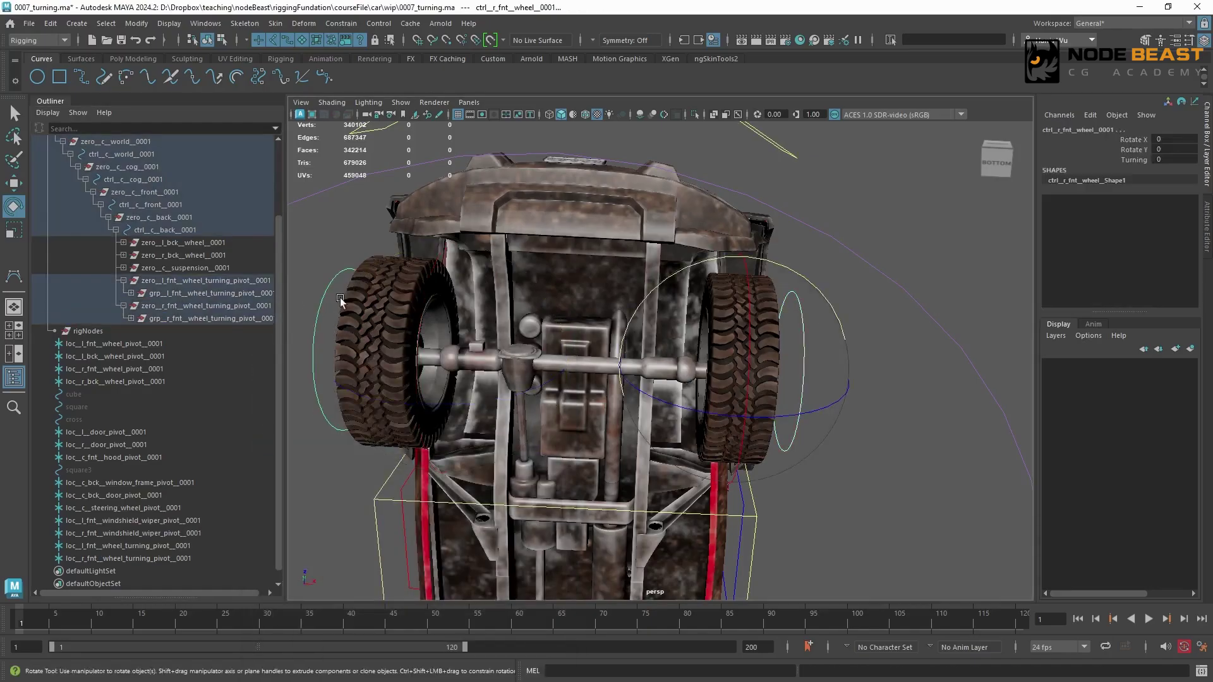
left_click(1134, 160)
middle_click_drag(726, 271, 481, 267)
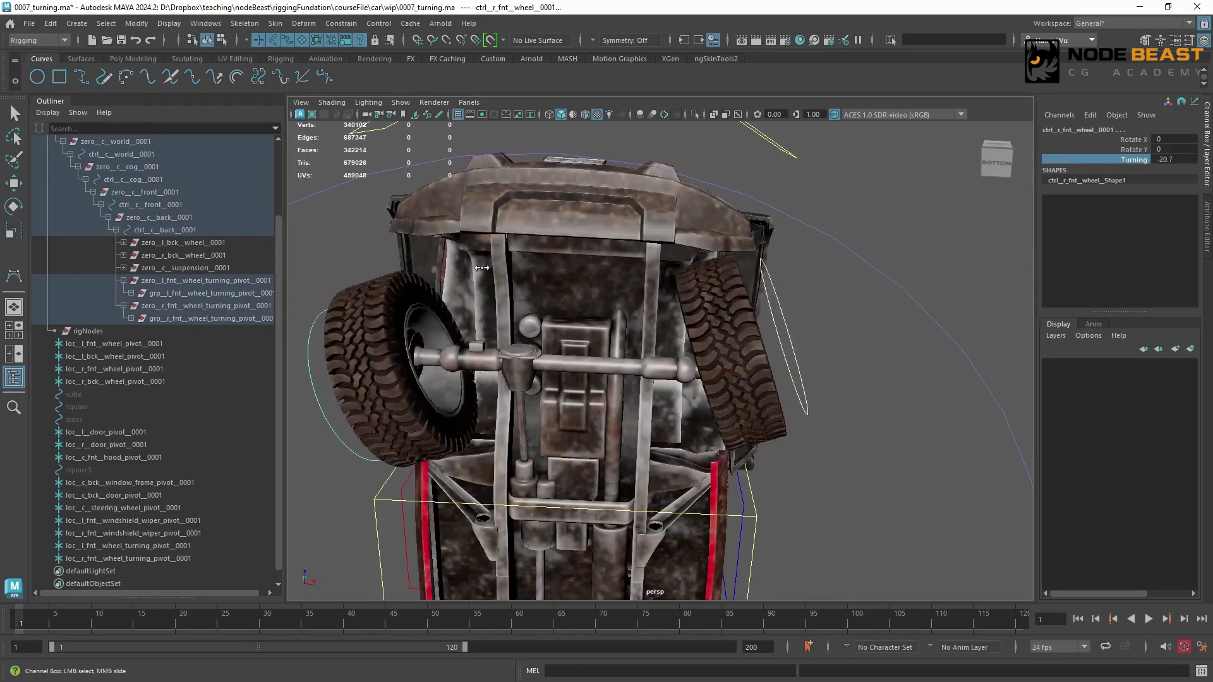
key("ctrl+z")
Step: Create an empty group named trans__l_fnt_low__wheel_turning_pivot__0001, reusing the name of the left turning pivot group
scroll(708, 392, "up", 5)
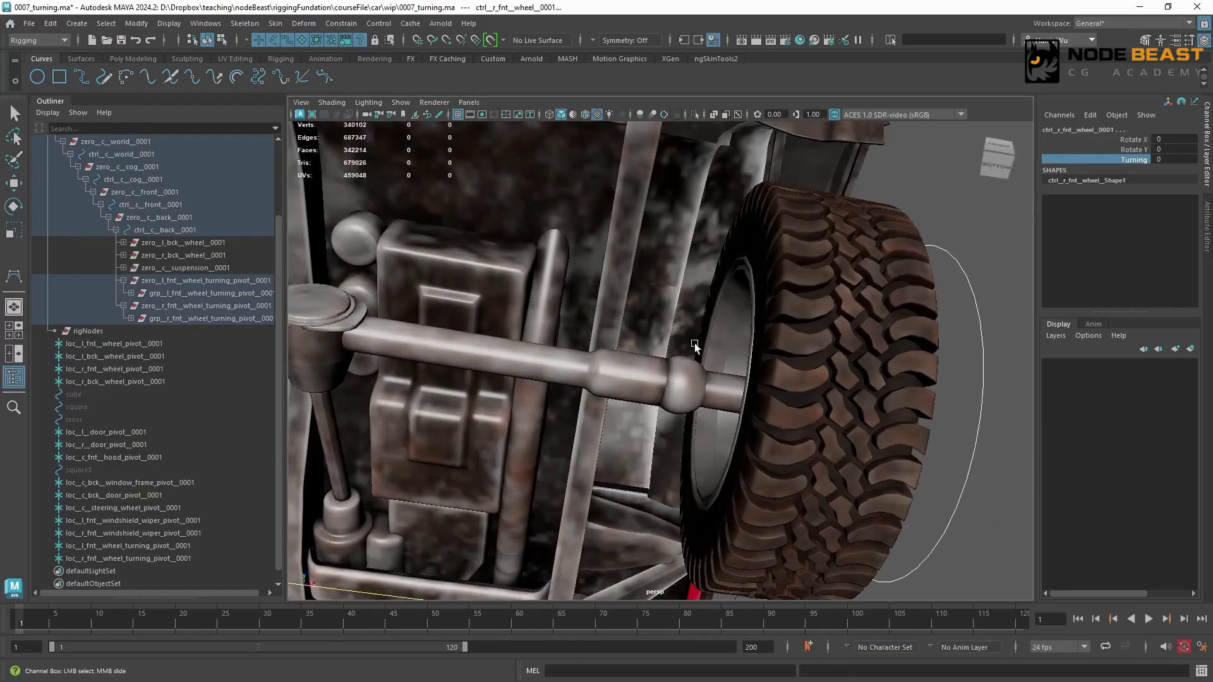
left_click(620, 320)
key("e")
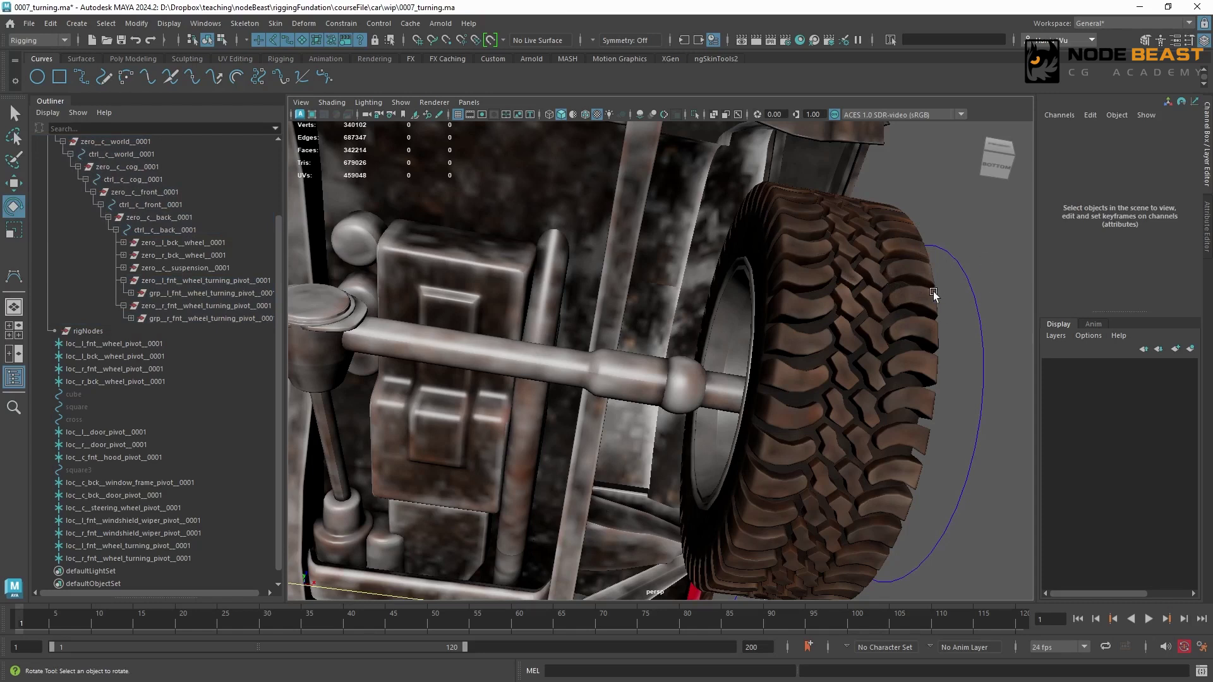
key("ctrl+g")
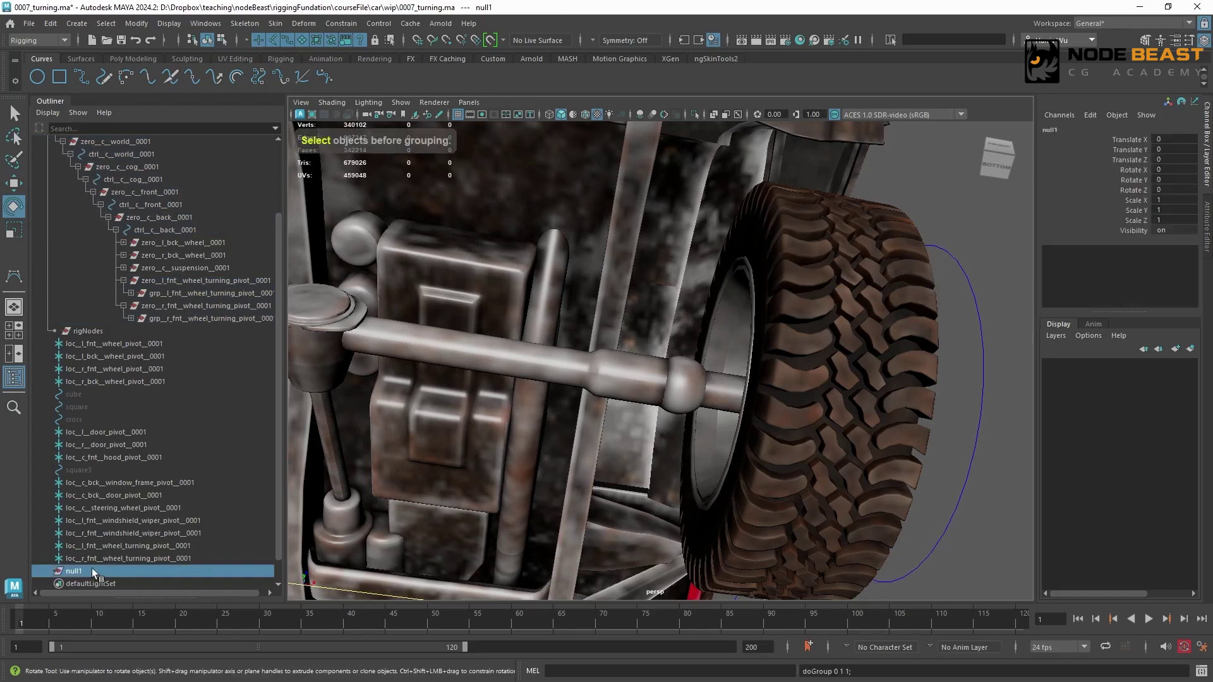
double_click(184, 293)
key("ctrl+c")
double_click(94, 570)
key("ctrl+v")
left_click_drag(80, 571, 67, 572)
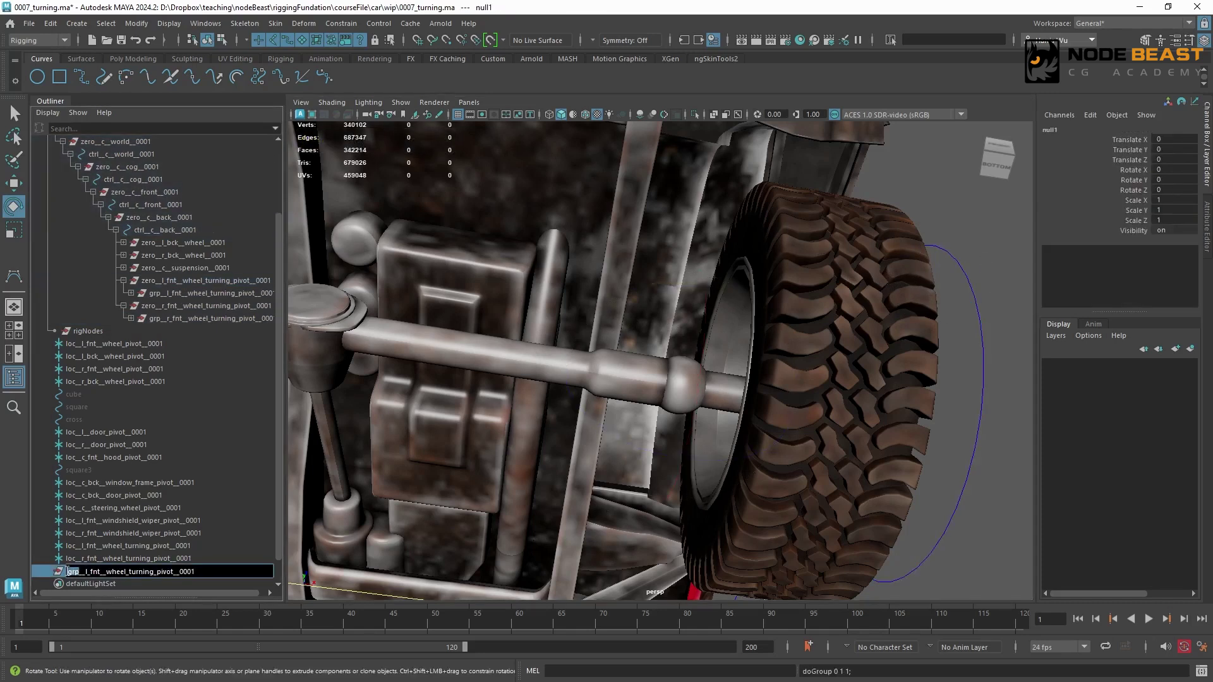
type("trans__l_fnt__low__")
key("Return")
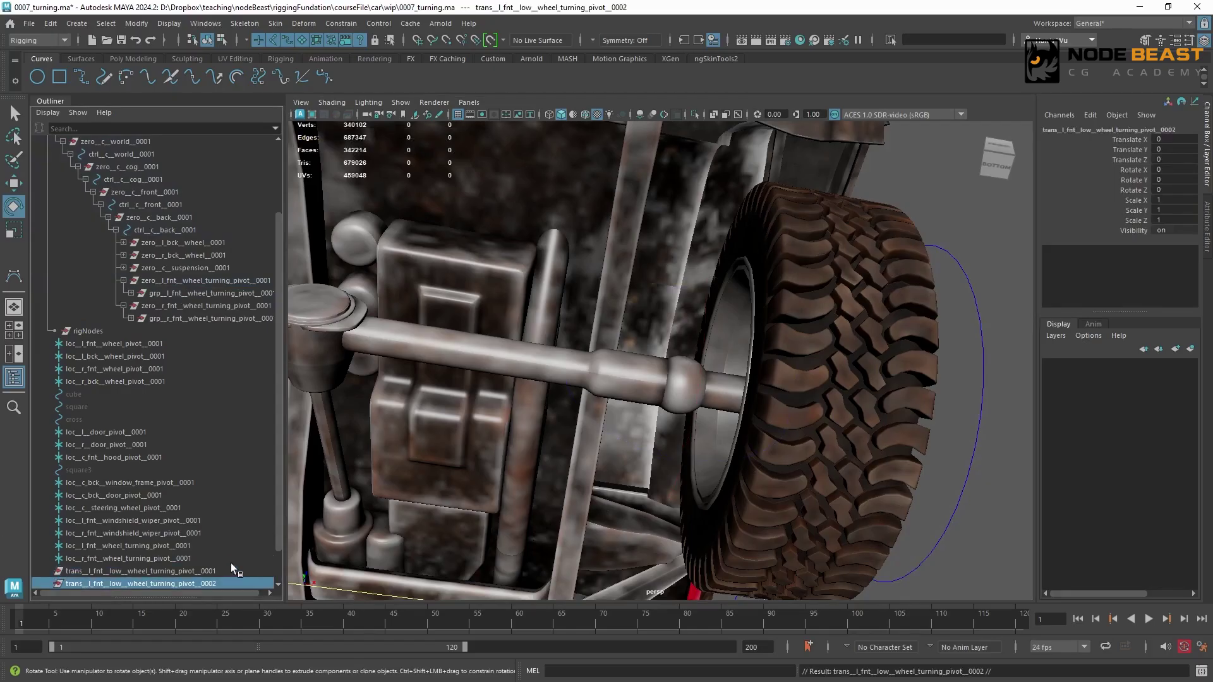
Step: Duplicate the new left trans group and rename the copy trans__r_fnt_low__wheel_turning_pivot__0001
key("ctrl+d")
double_click(104, 546)
left_click(111, 544)
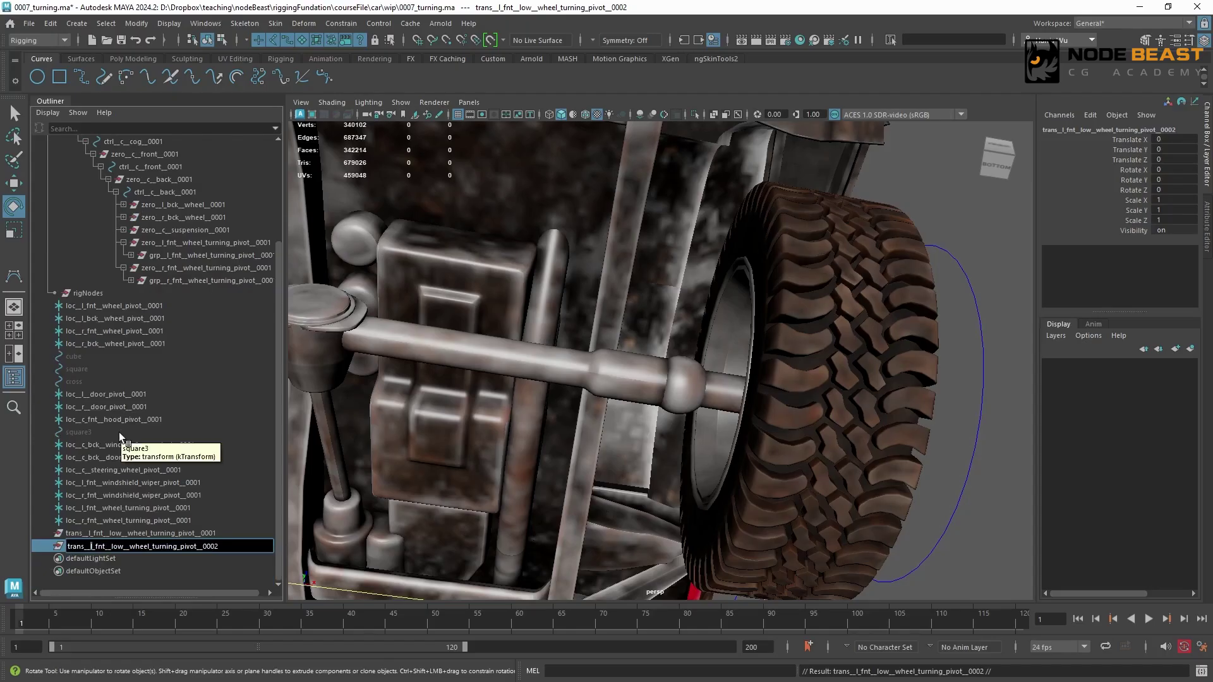
key("BackSpace")
type("r")
key("End")
key("BackSpace")
type("1")
key("Return")
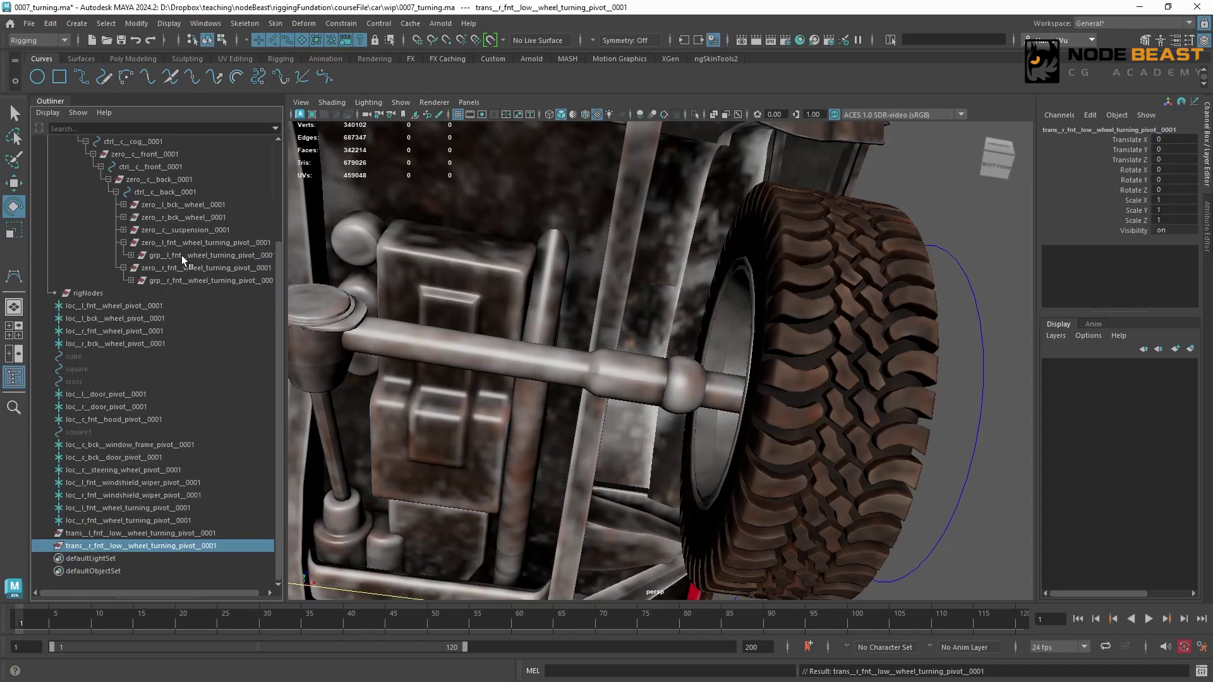
Step: Parent constrain the left and right trans turning pivot groups to their matching grp turning pivot groups, without maintaining offset
left_click(180, 256)
right_click_drag(803, 307, 585, 283, "alt")
left_click_drag(585, 282, 518, 290, "alt")
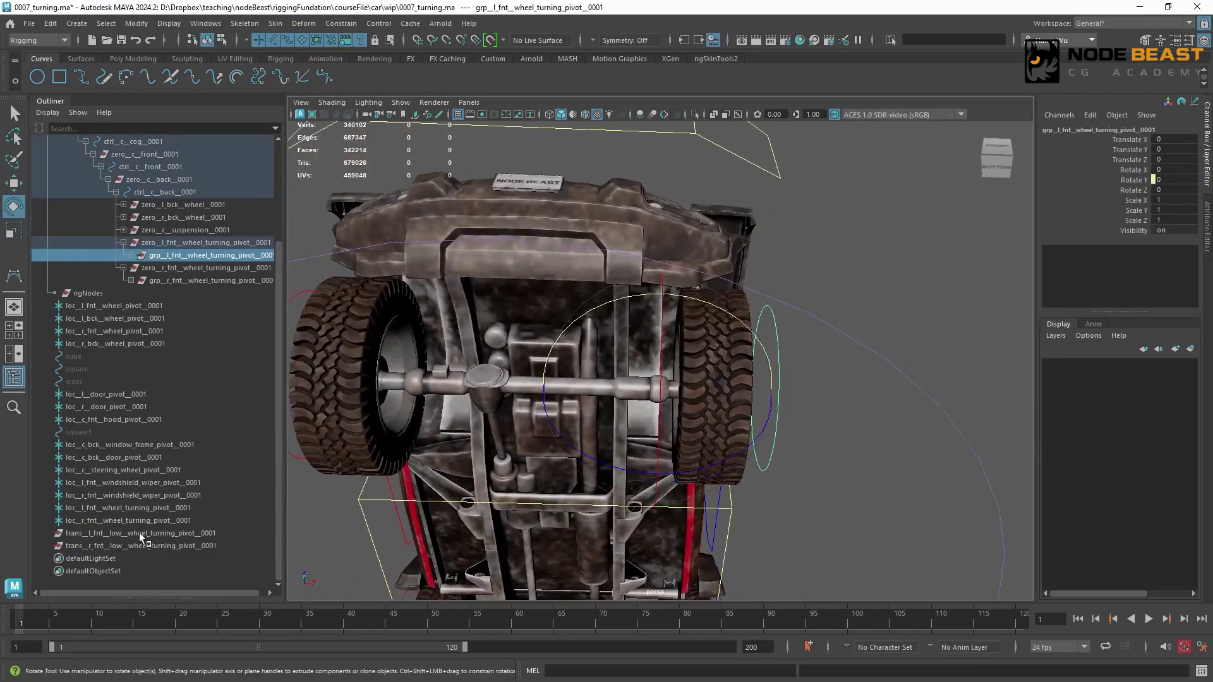
left_click(140, 534)
left_click(342, 23)
left_click(467, 61)
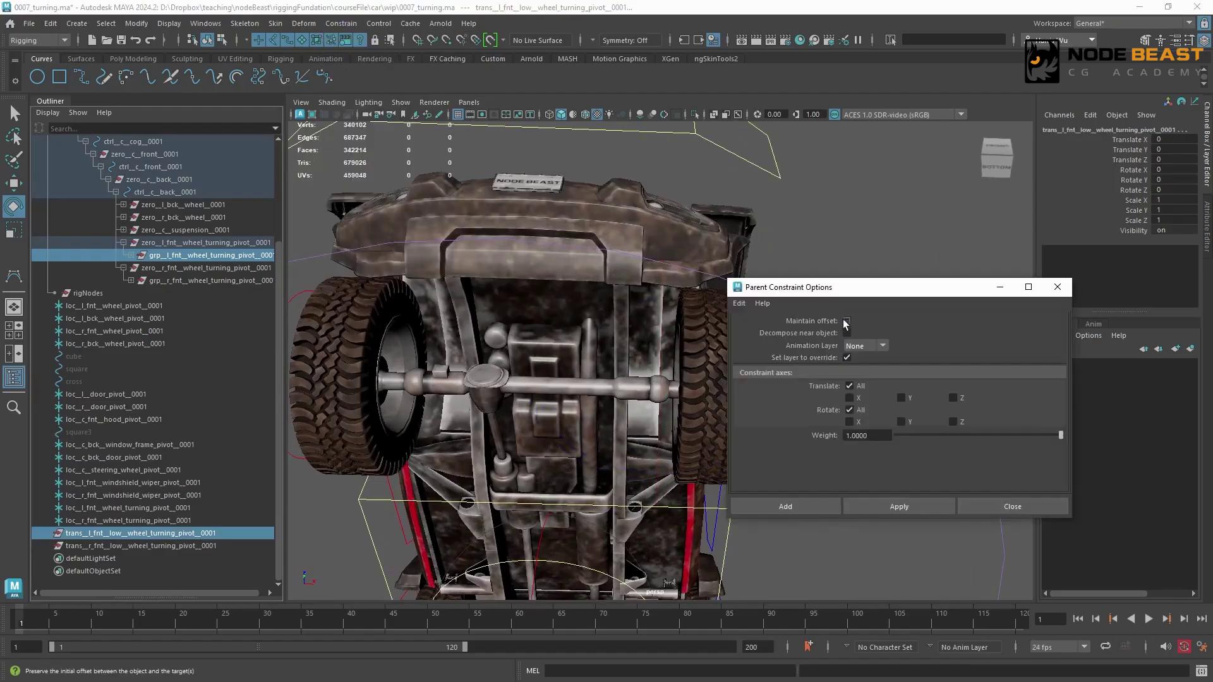
left_click(899, 506)
left_click(1012, 506)
left_click(209, 280)
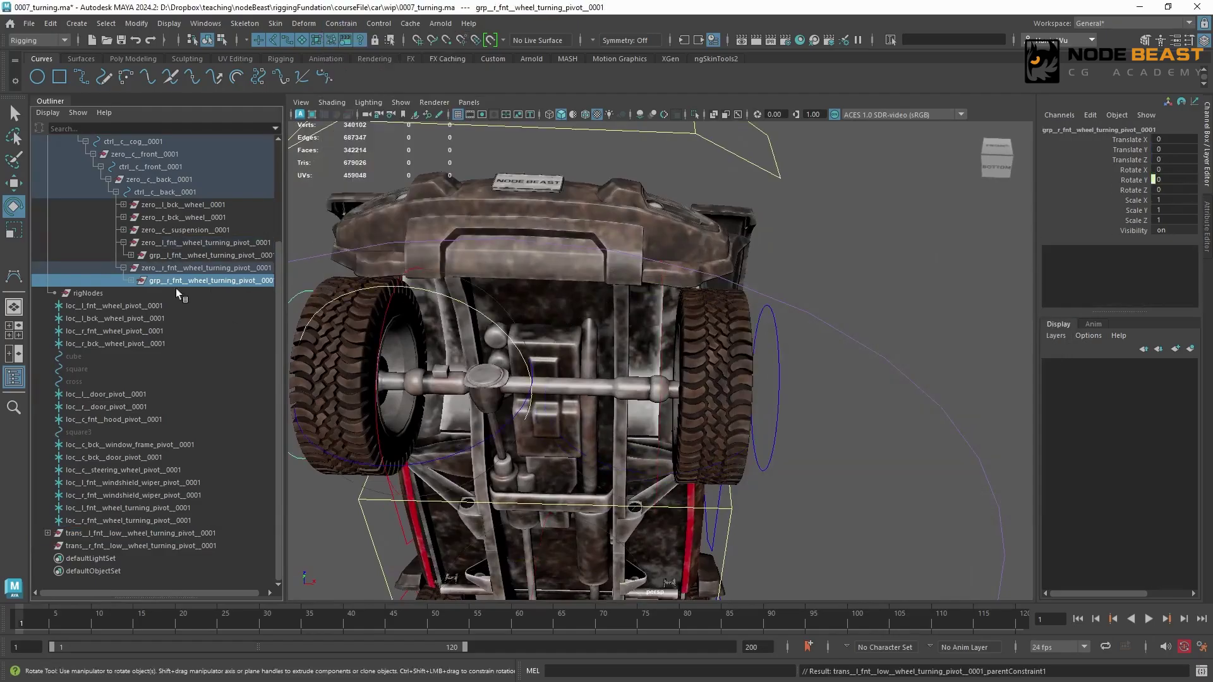
left_click(140, 545, "ctrl")
Step: Parent both trans turning pivot groups under trans__c_low__back__0001 in the geometry hierarchy
left_click(203, 534)
left_click(218, 545, "ctrl")
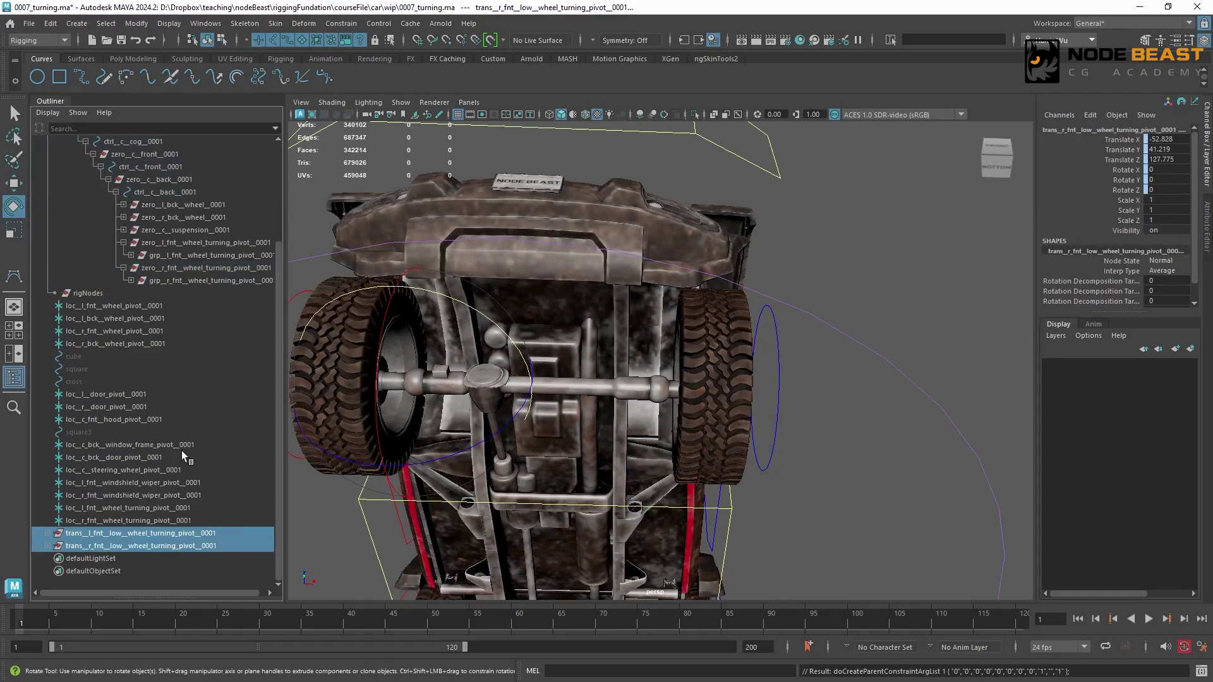
scroll(105, 233, "up", 6)
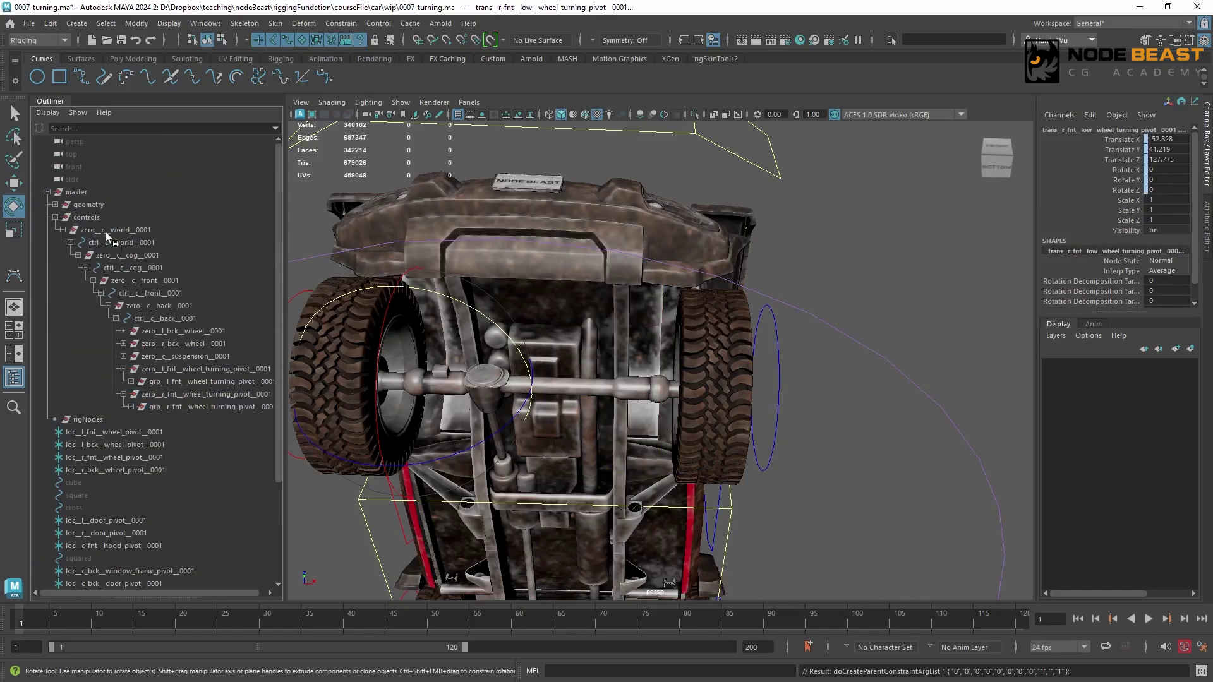
middle_click_drag(176, 221, 181, 222)
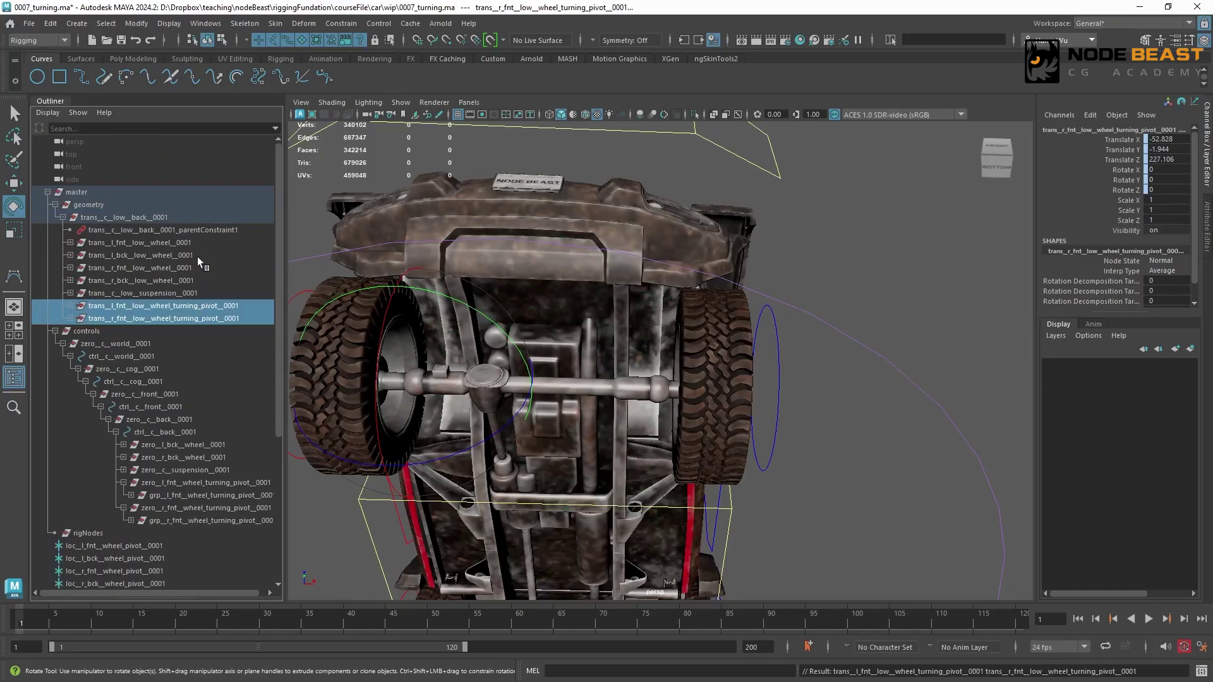
Step: Parent the left and right trans front wheel groups under their respective trans turning pivot groups
left_click(201, 244)
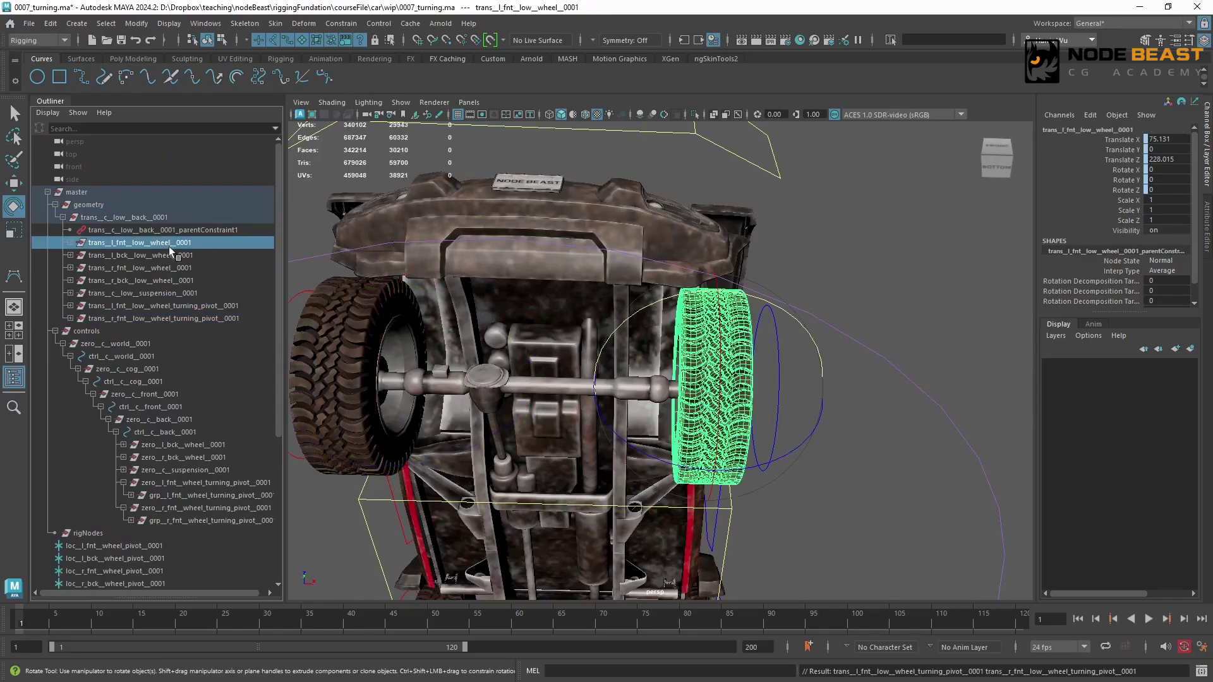
middle_click_drag(170, 243, 182, 306)
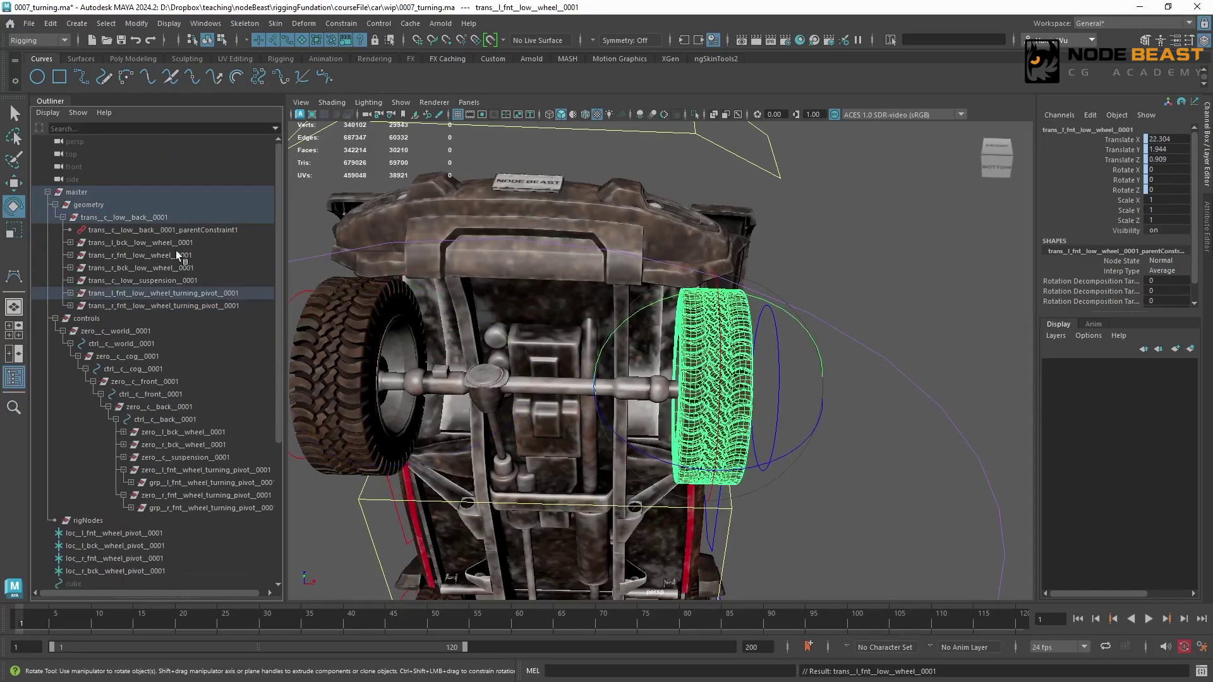
left_click(176, 254)
middle_click_drag(173, 255, 165, 305)
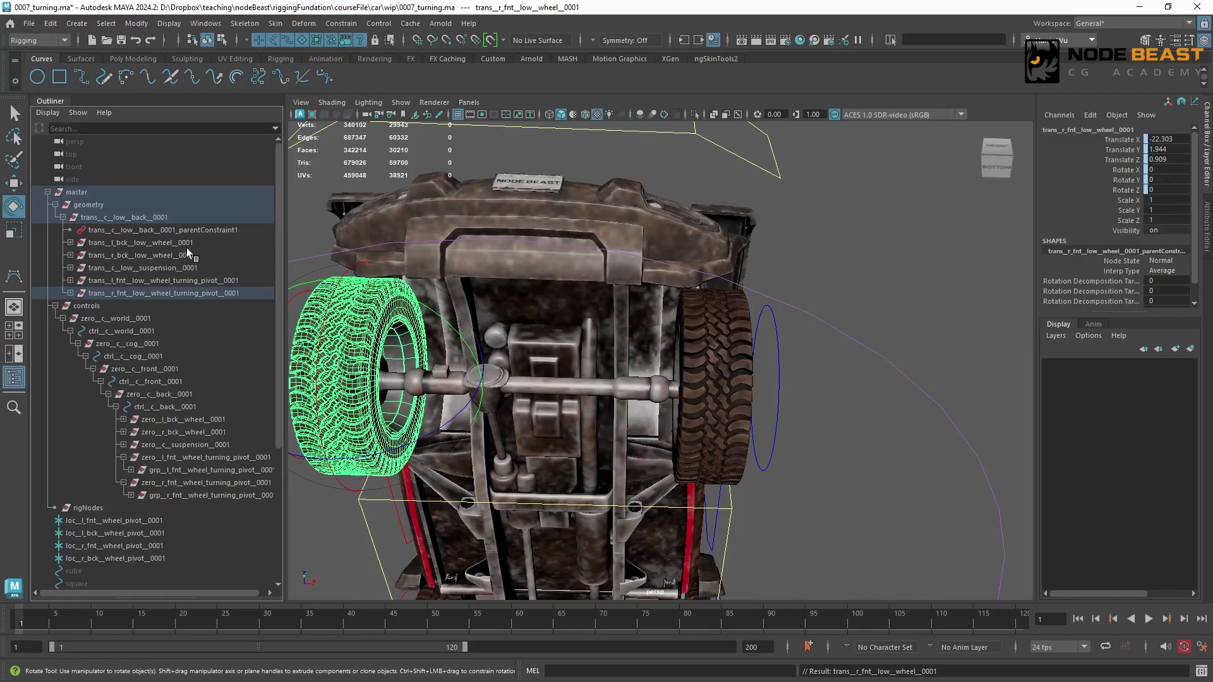
Step: Examine the front sway bar group and its ball joint beside the left front wheel
right_click_drag(710, 323, 730, 405, "alt")
left_click(726, 422)
left_click_drag(741, 426, 766, 365, "alt")
key("Up")
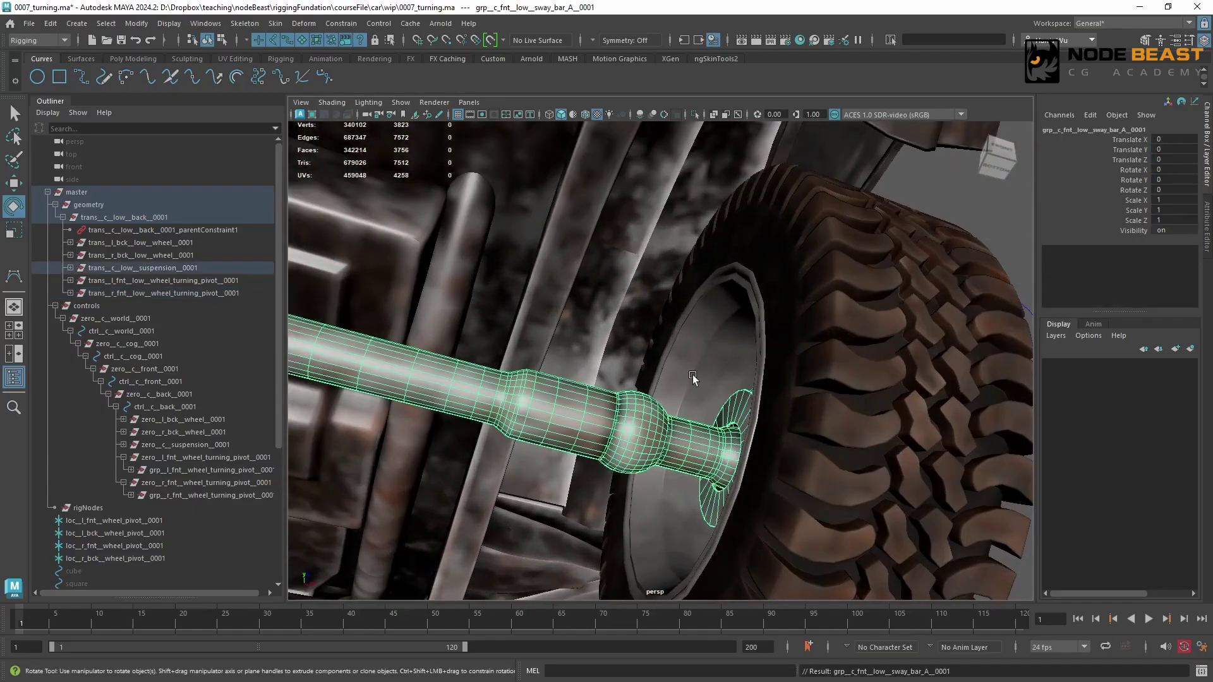
key("f")
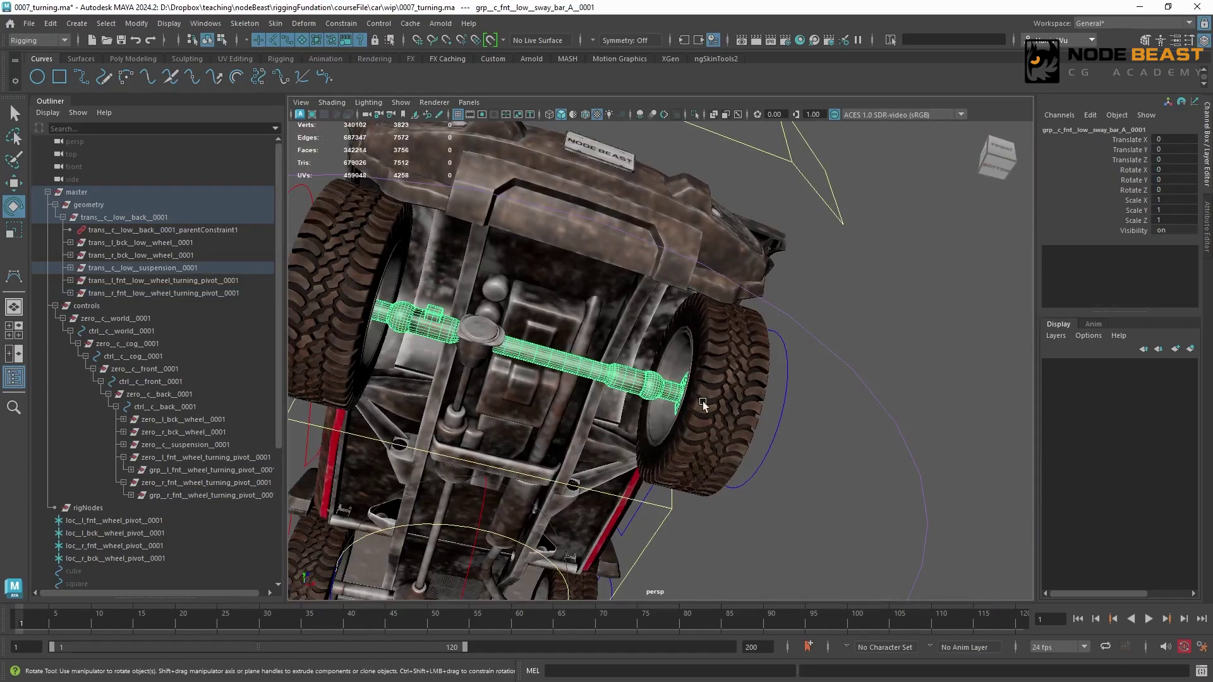
left_click_drag(702, 400, 714, 442, "alt")
middle_click_drag(714, 442, 707, 389, "alt")
right_click_drag(708, 389, 893, 378, "alt")
Step: Parent the left sway bar's ball joint, shaft and hub disc meshes under trans__l_fnt_low__wheel_turning_pivot__0001
left_click(575, 404)
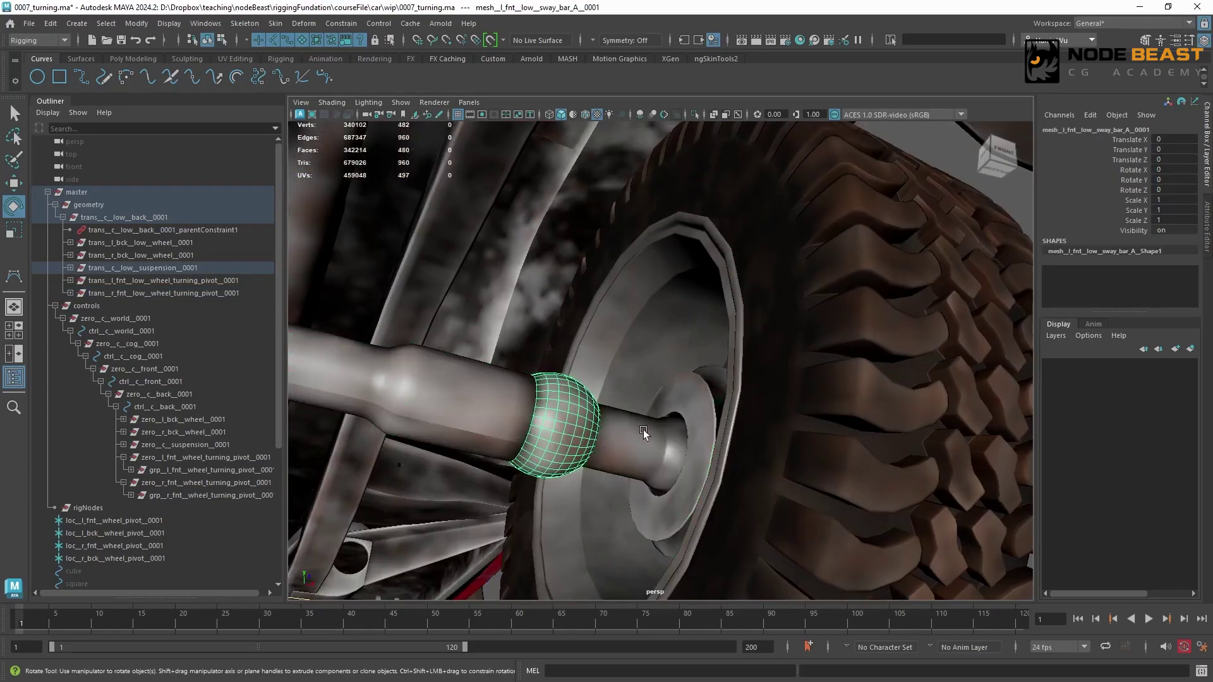
left_click(640, 434, "shift")
left_click_drag(640, 434, 694, 373, "alt")
left_click(695, 379, "shift")
right_click_drag(695, 379, 809, 417, "alt")
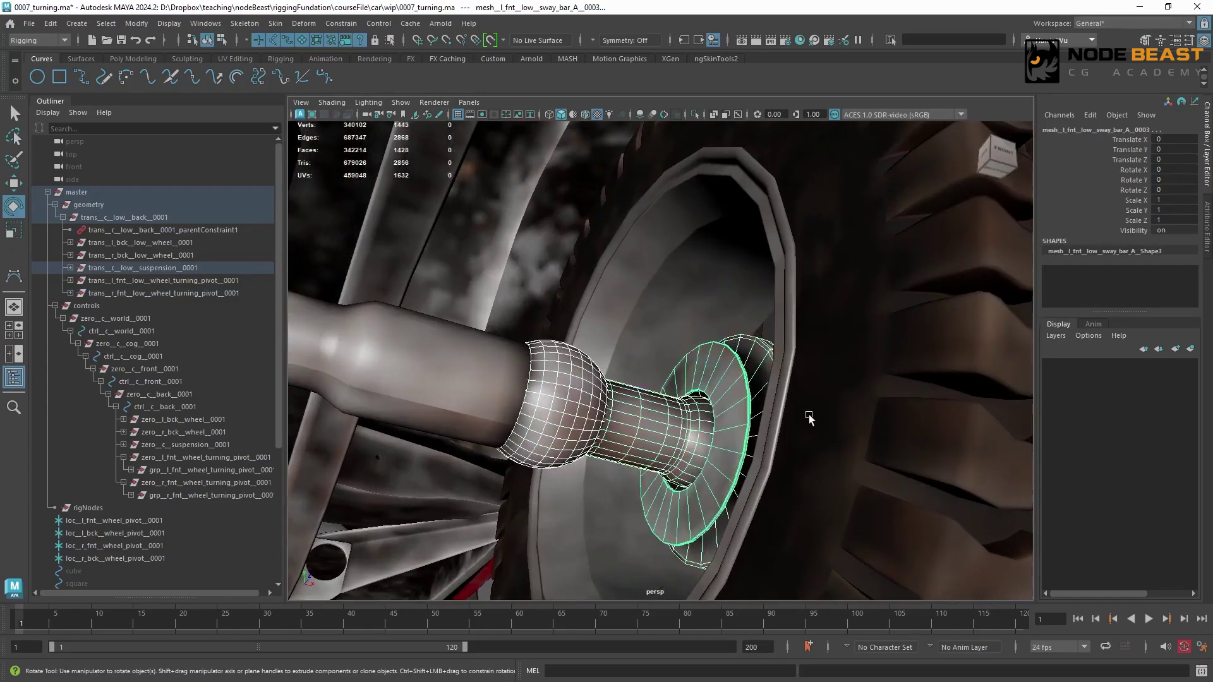
left_click_drag(809, 417, 300, 365, "alt")
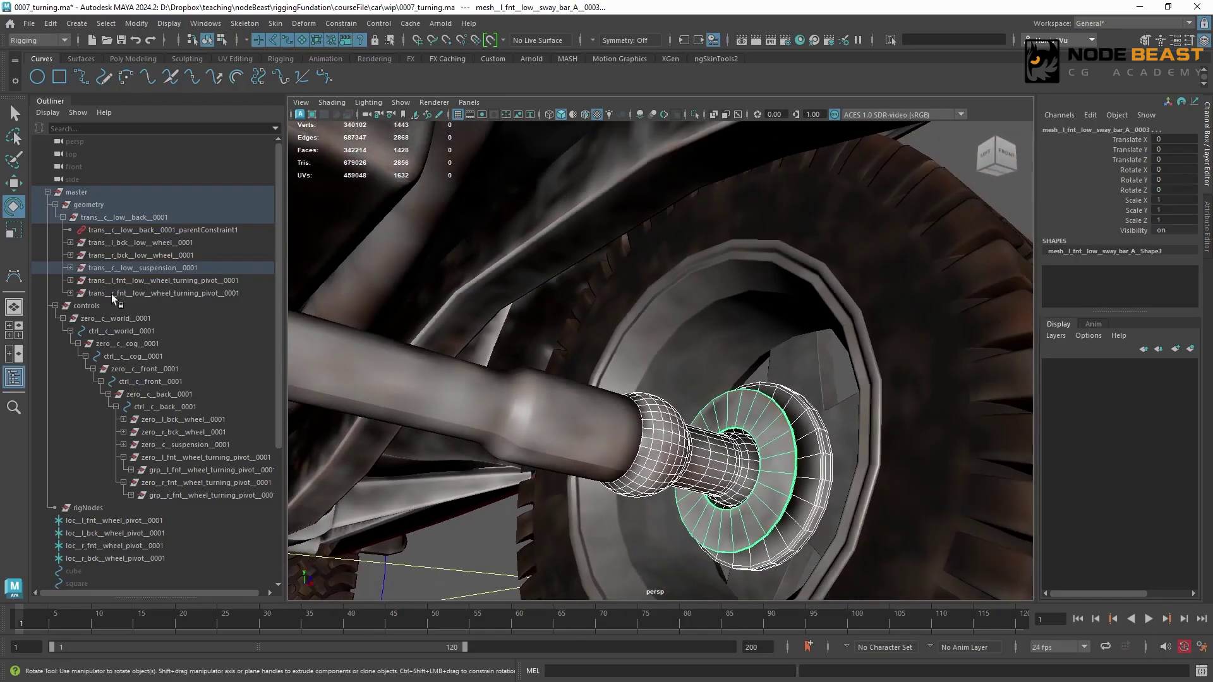
left_click(141, 281, "ctrl")
key("p")
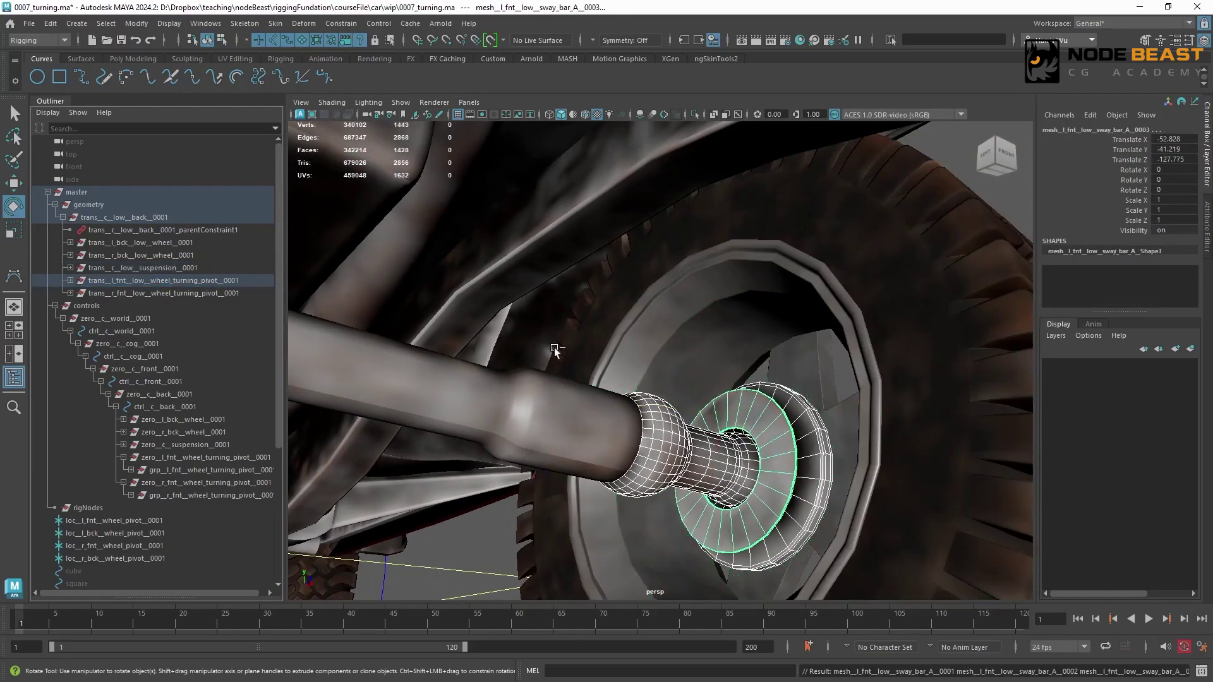
Step: Parent the right sway bar's ball joint, shaft and hub disc meshes under trans__r_fnt_low__wheel_turning_pivot__0001
right_click_drag(554, 351, 516, 339, "alt")
left_click_drag(517, 338, 442, 284, "alt")
middle_click_drag(442, 285, 676, 312, "alt")
left_click_drag(677, 311, 600, 341, "alt")
right_click_drag(600, 341, 809, 354, "alt")
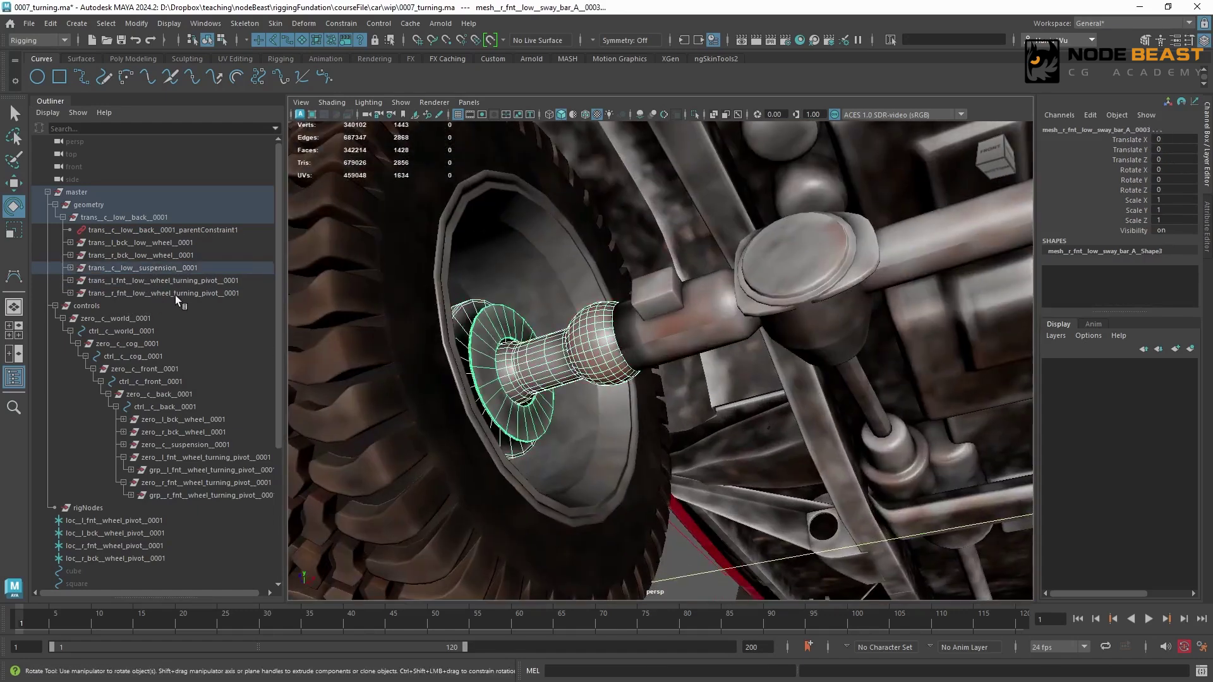
left_click(177, 293)
Step: Test both front wheel controls with Turning values such as about -25.4, and return Turning to 0
right_click_drag(865, 303, 760, 293, "alt")
left_click_drag(760, 294, 815, 300, "alt")
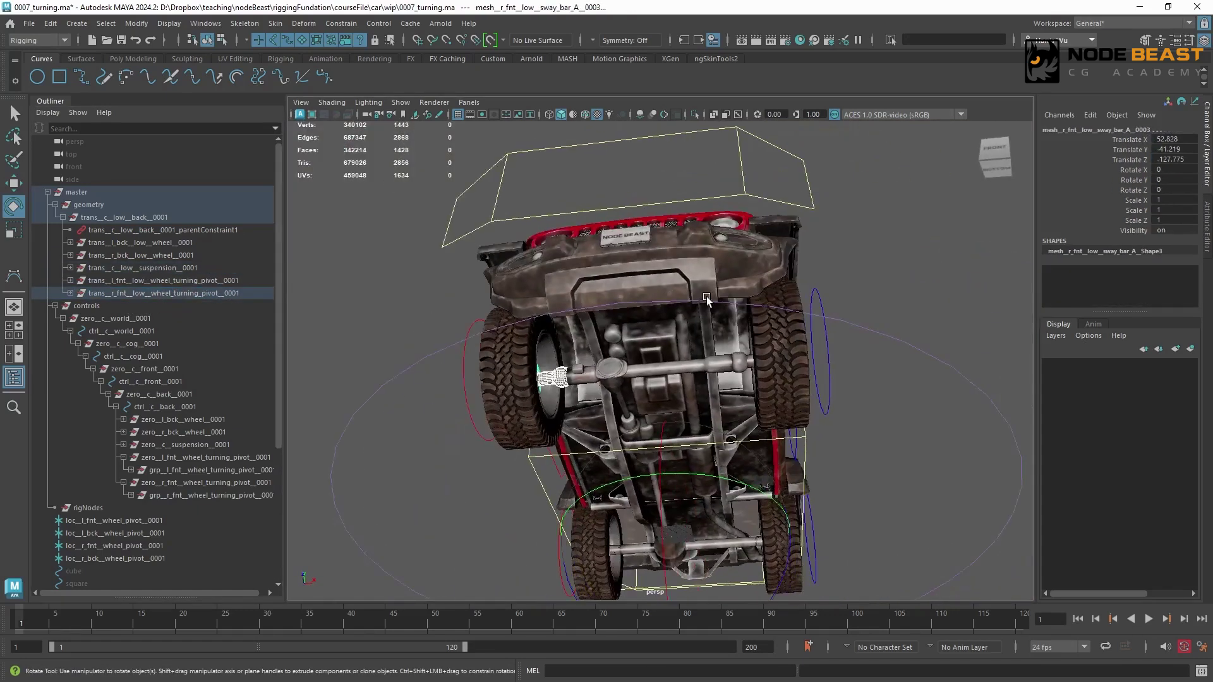
right_click_drag(815, 300, 857, 306, "alt")
left_click(874, 343)
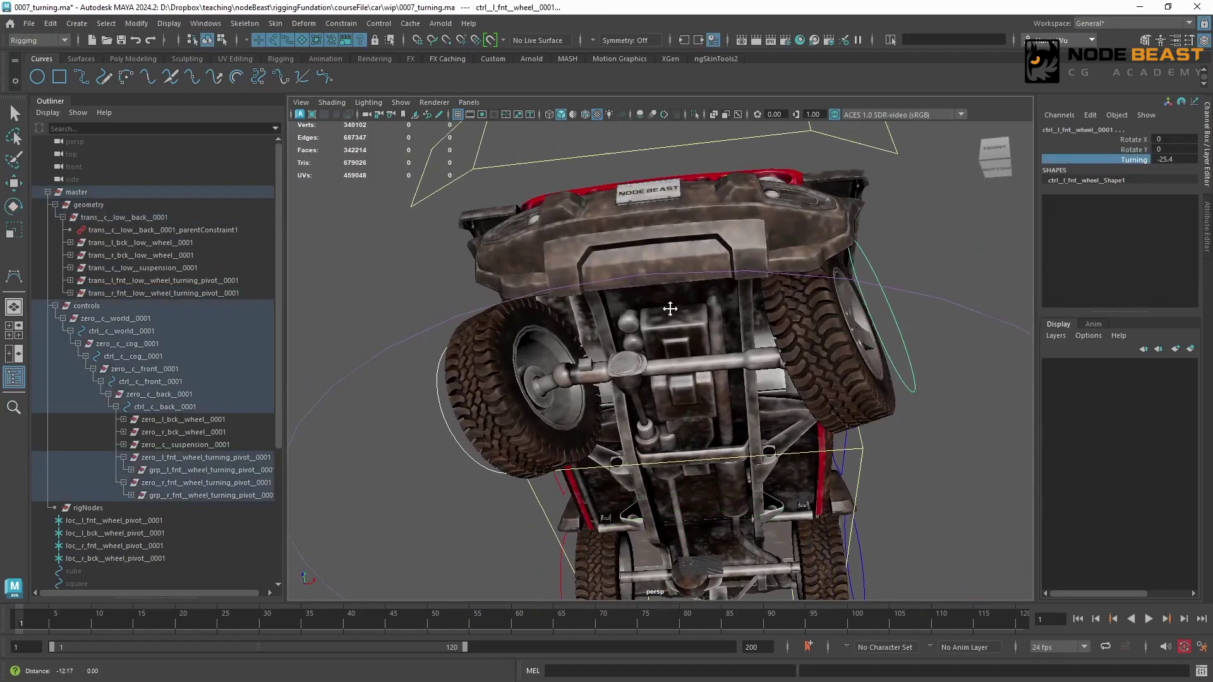
right_click_drag(669, 309, 760, 292, "alt")
middle_click_drag(761, 292, 970, 302)
right_click_drag(970, 302, 815, 292, "alt")
left_click_drag(815, 292, 782, 283, "alt")
middle_click_drag(782, 283, 727, 330, "alt")
middle_click_drag(727, 330, 695, 328)
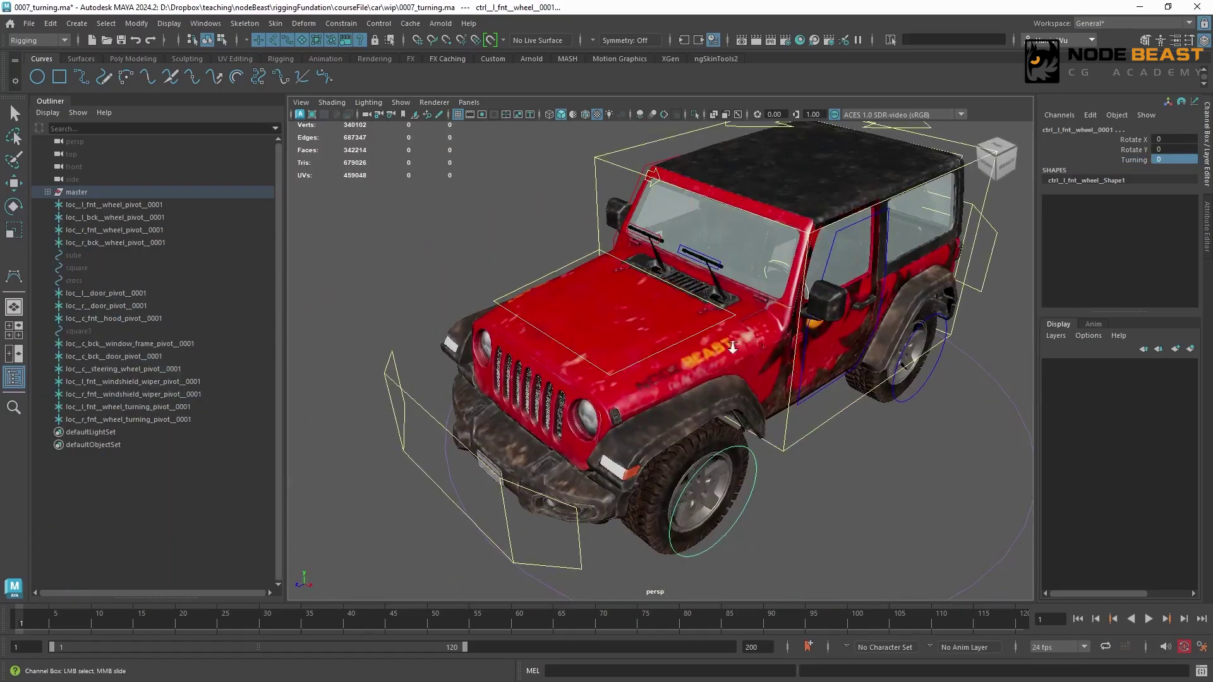
Step: Look over the car rig's existing controls from the front and sides, including the windshield wiper control
left_click_drag(694, 329, 646, 329, "alt")
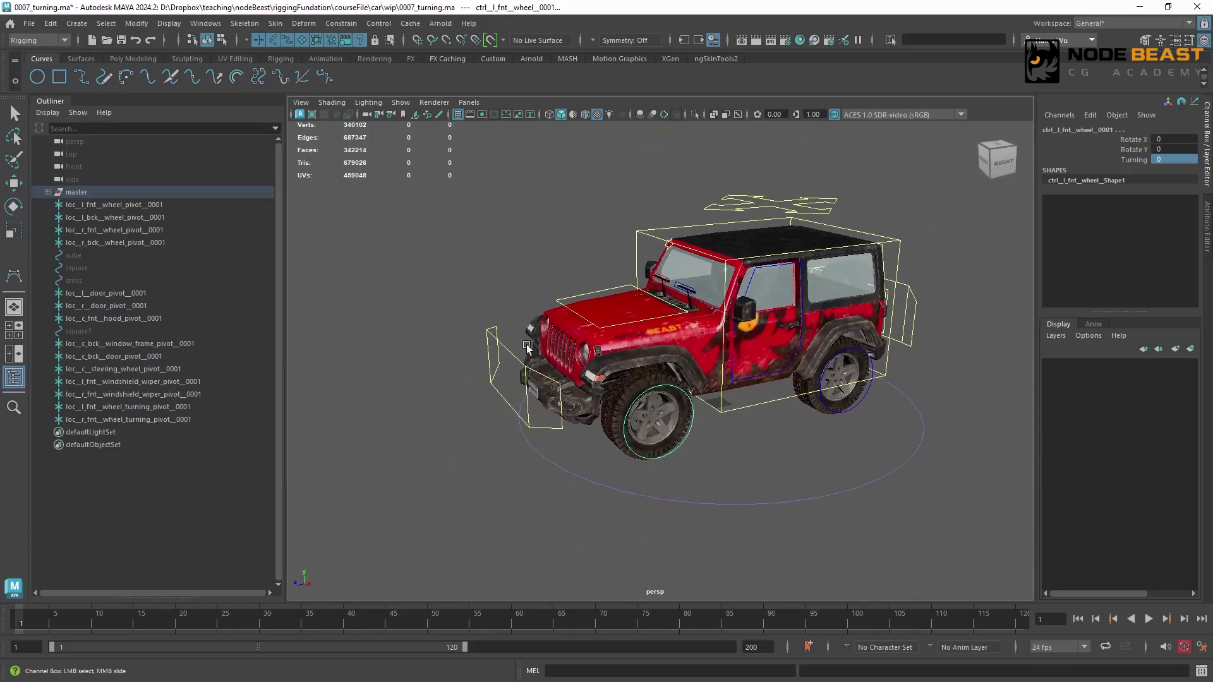
left_click_drag(632, 407, 667, 415, "alt")
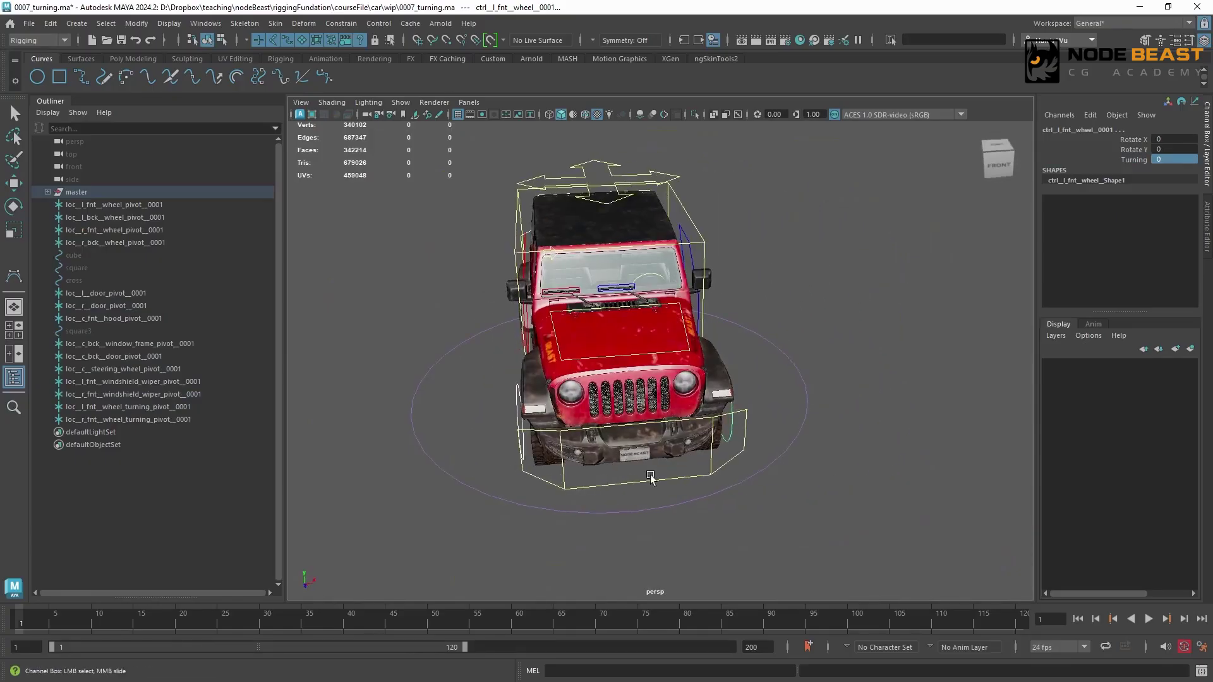
left_click_drag(743, 462, 455, 375, "alt")
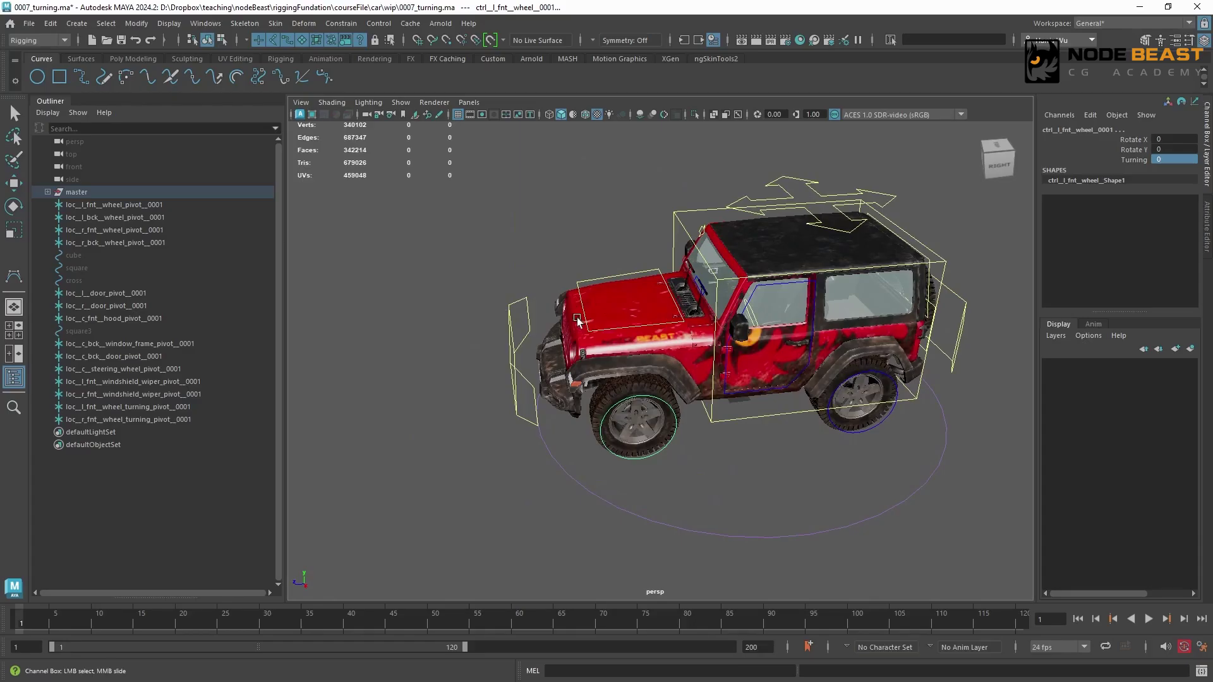
left_click_drag(595, 310, 412, 244, "alt")
left_click(652, 293)
key("w")
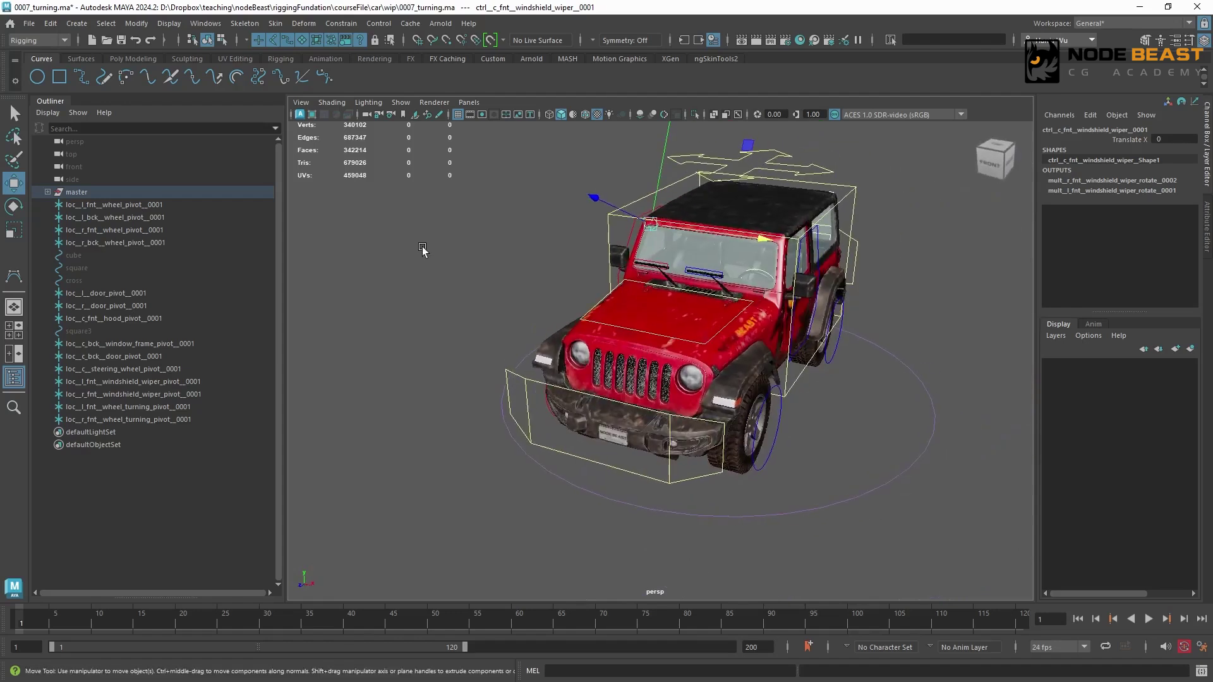
left_click_drag(442, 286, 494, 391, "alt")
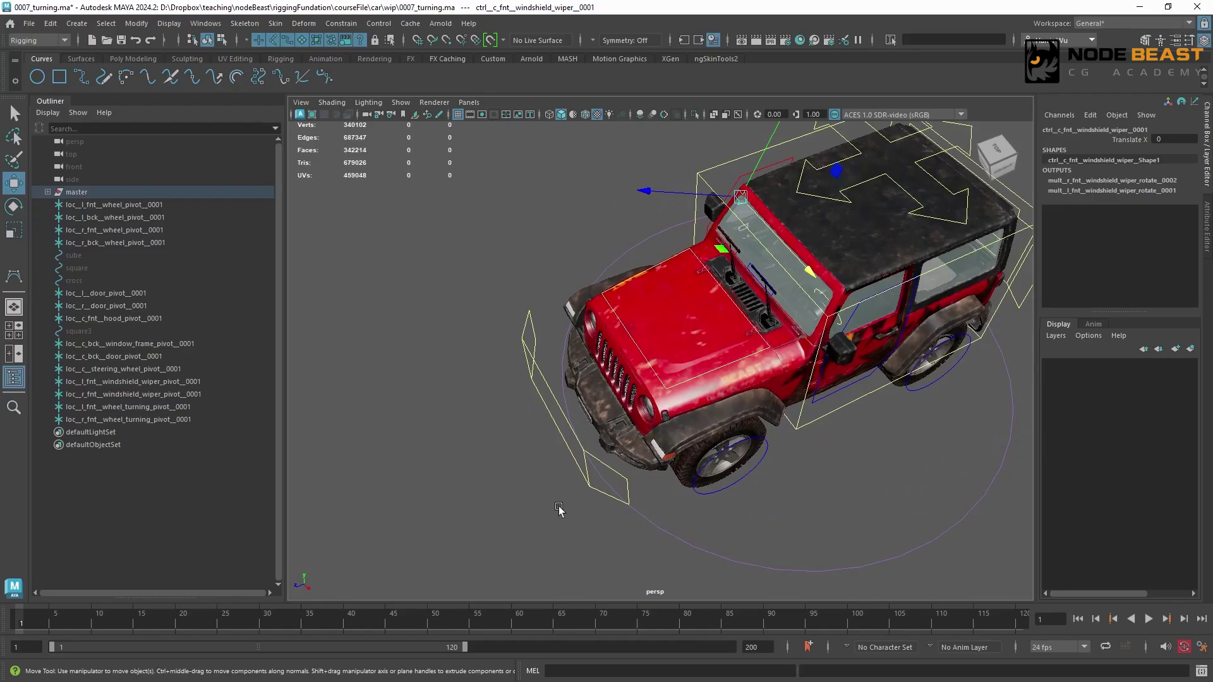
left_click_drag(579, 425, 569, 351, "alt")
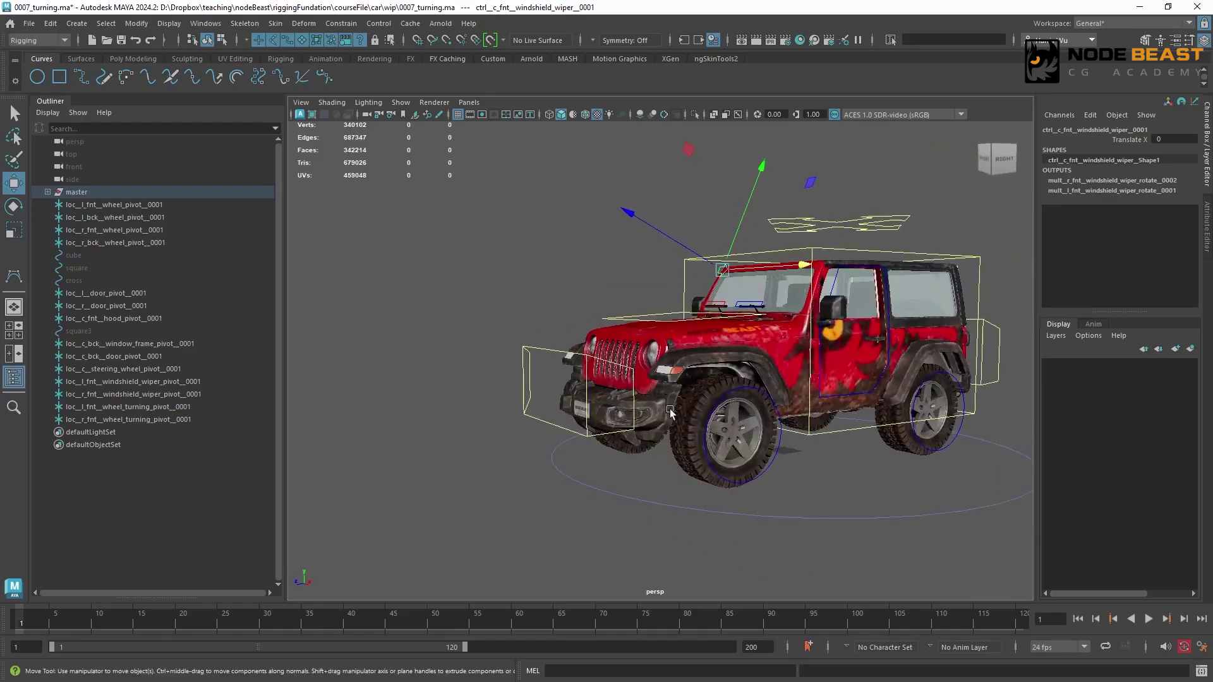
left_click_drag(671, 411, 523, 425, "alt")
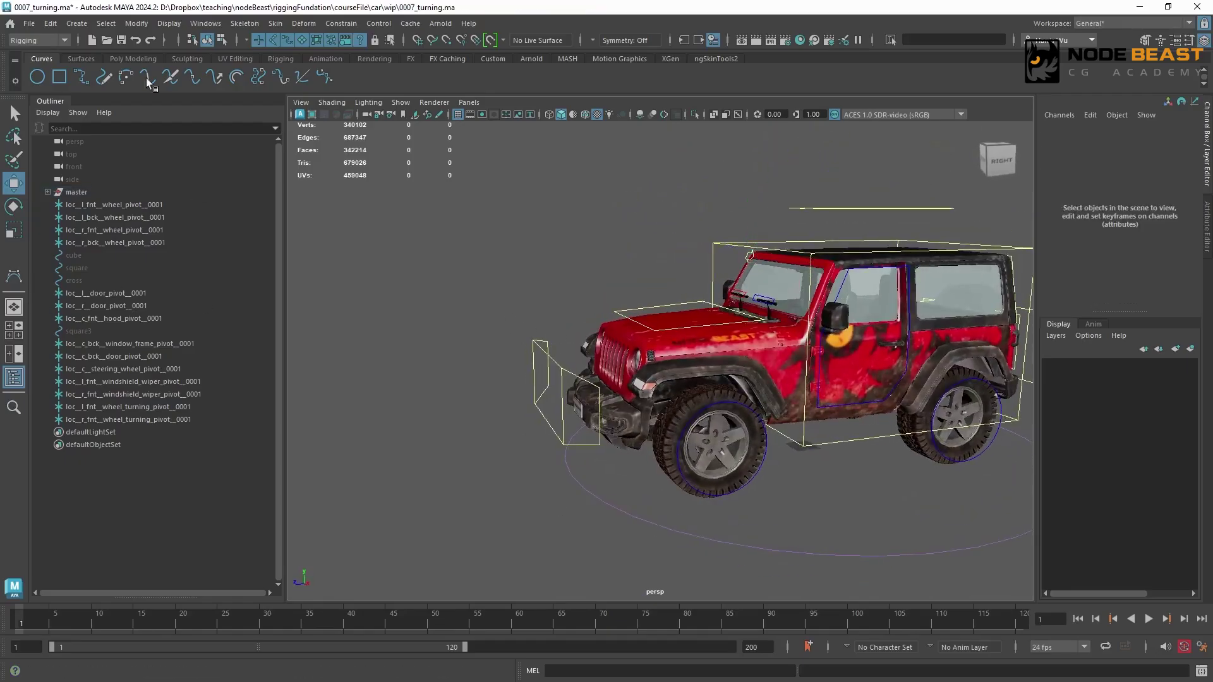
Step: Hide the master group and ready the CV Curve Tool with curve degree 3 Cubic in the front view
left_click(77, 23)
mouse_move(226, 120)
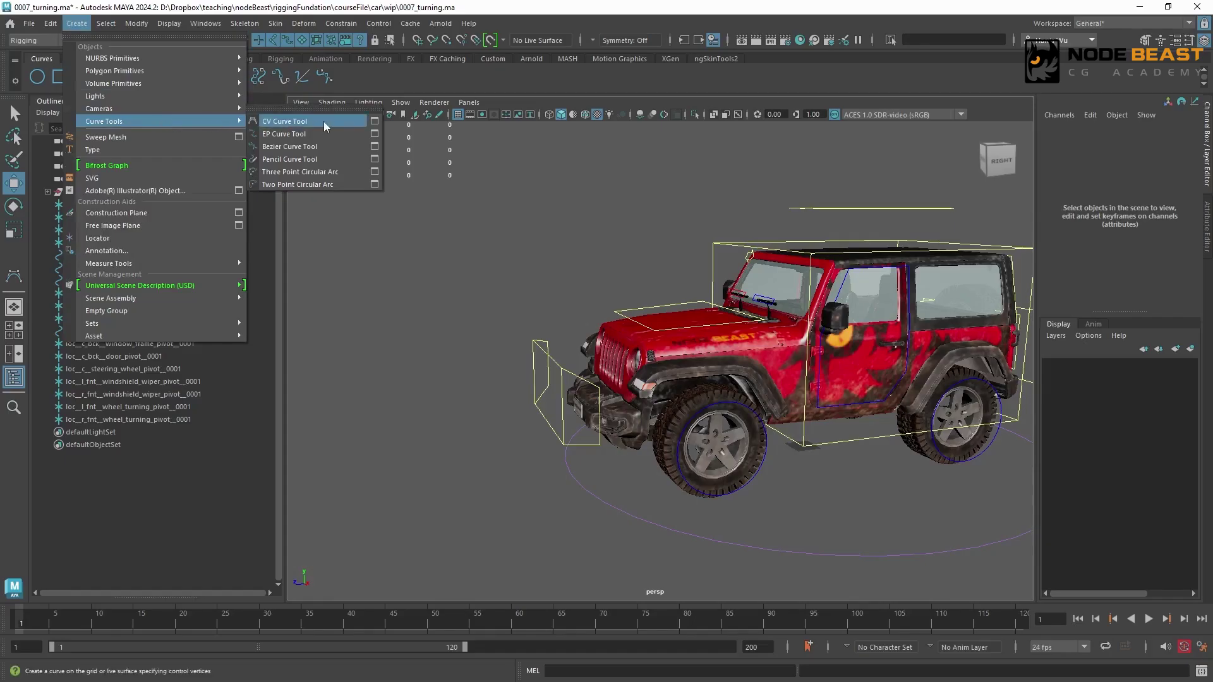
left_click(374, 121)
left_click(189, 217)
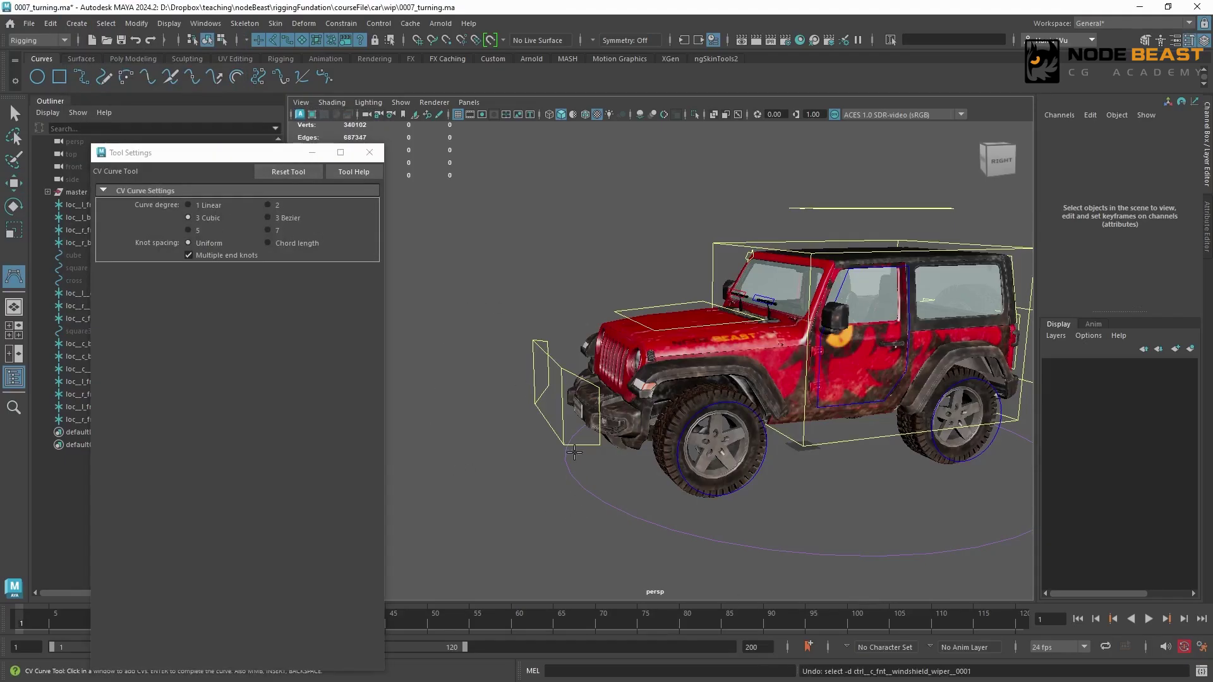
key("q")
left_click(82, 192)
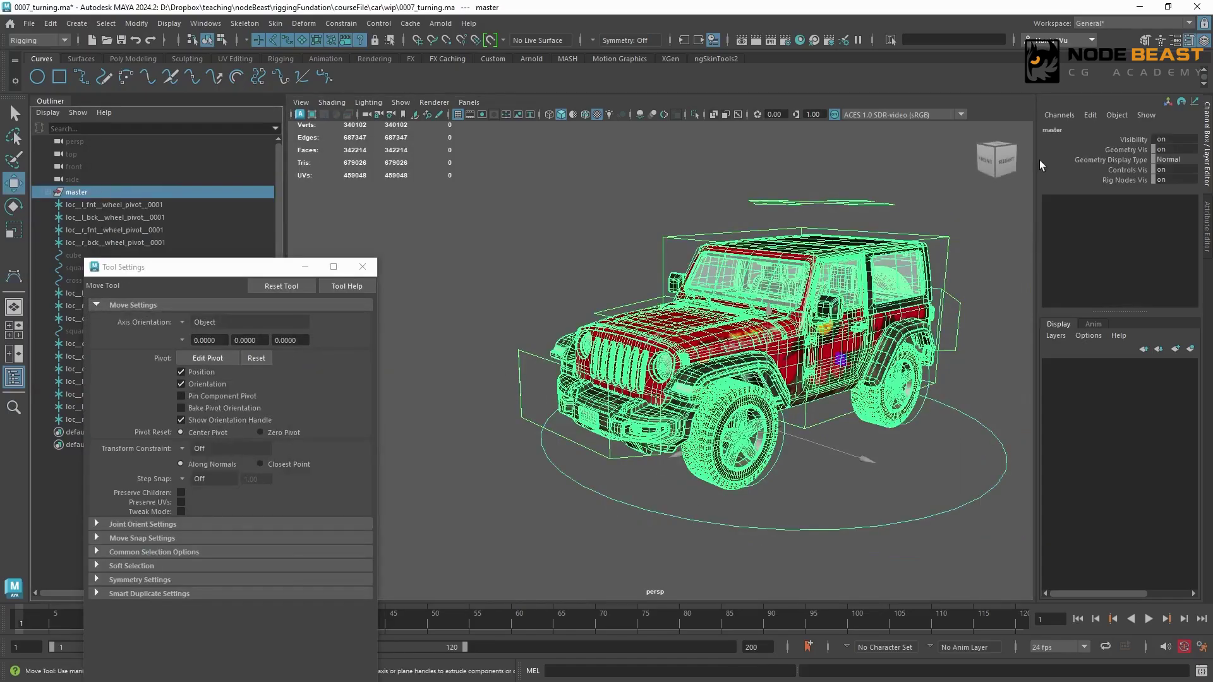
left_click(1131, 139)
middle_click_drag(676, 215, 583, 218)
left_click(14, 276)
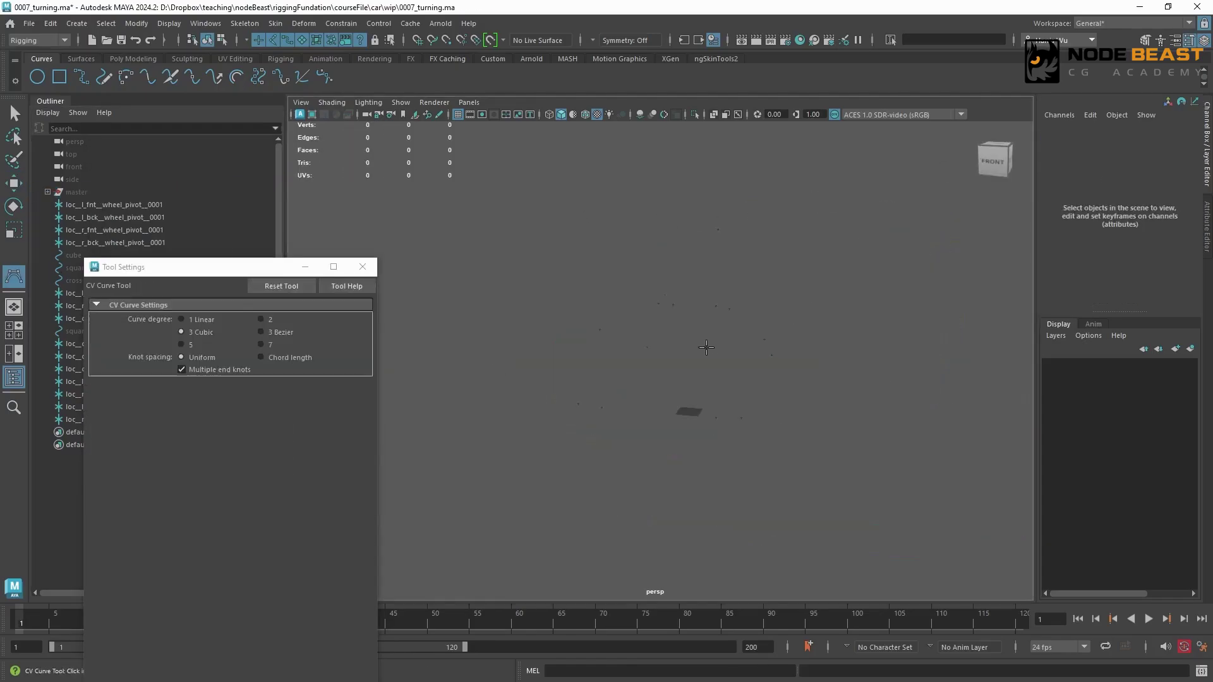
key("space")
left_click_drag(681, 341, 681, 389)
scroll(844, 318, "down", 1)
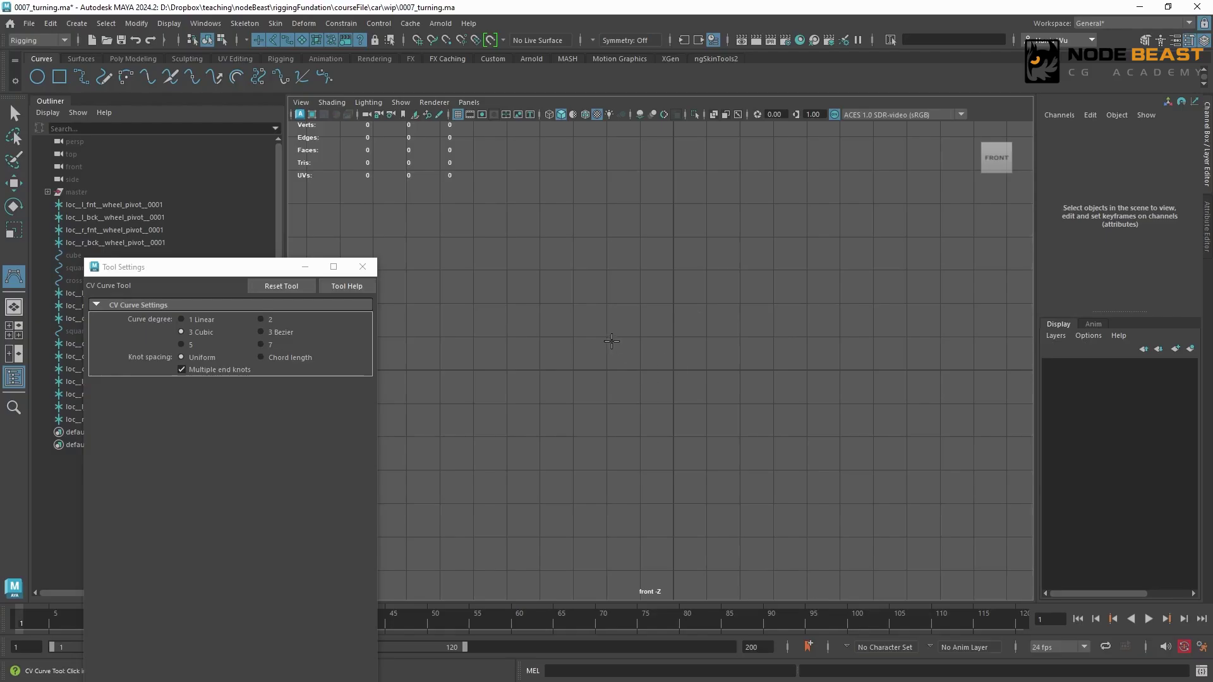
Step: Try drawing a loose rounded cubic curve with freely placed CVs around the origin, and delete it
left_click(637, 337)
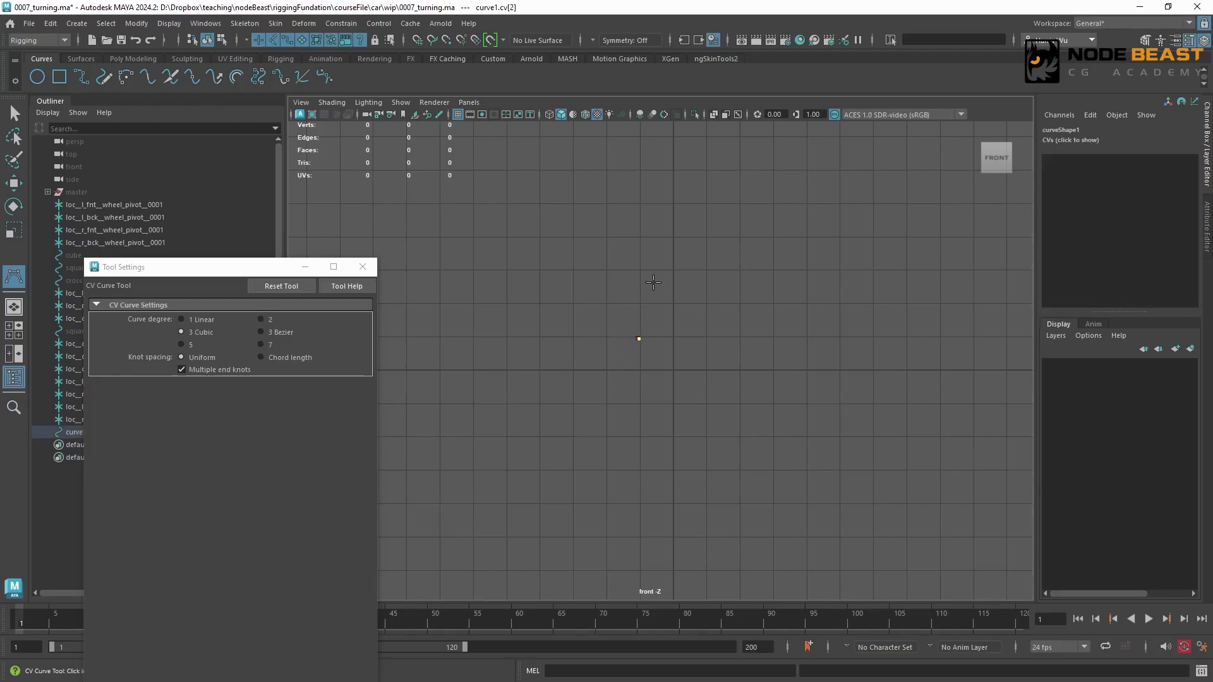
left_click(654, 276)
left_click(702, 336)
left_click(731, 411)
left_click(689, 460)
left_click(631, 466)
left_click(605, 384)
key("w")
key("Delete")
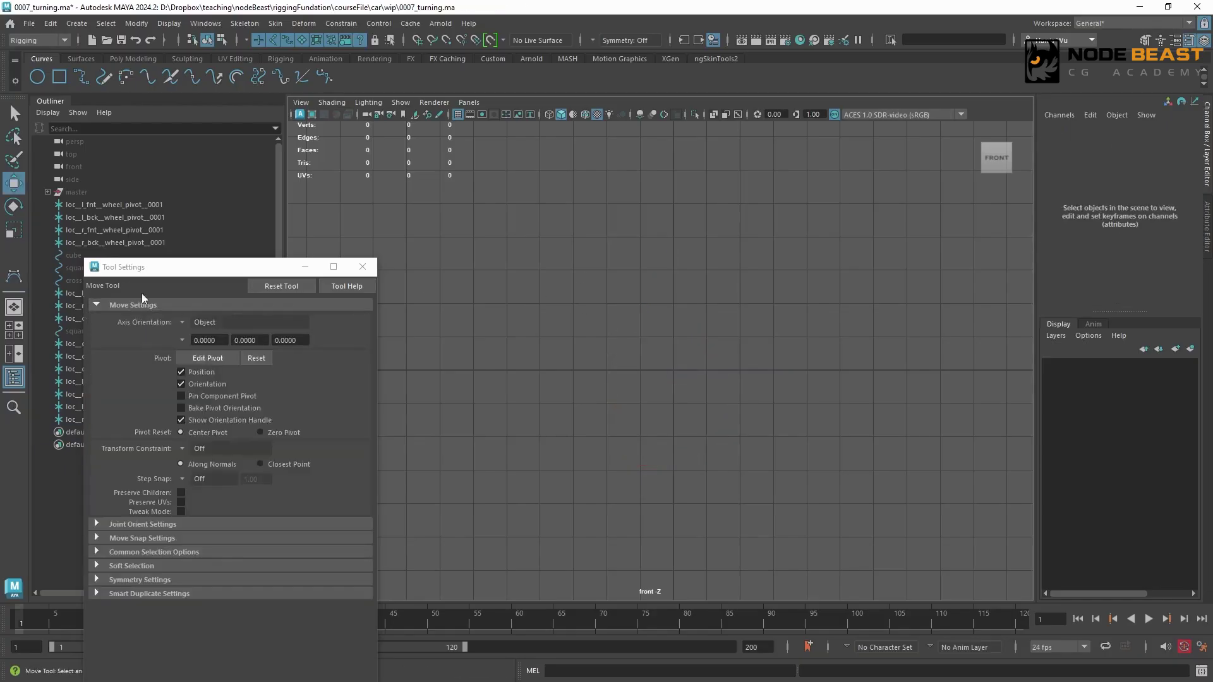
Step: Draw a closed double-headed arrow curve snapped to the grid, 10 units wide and 4 high, stacking three CVs at each corner
left_click(19, 277)
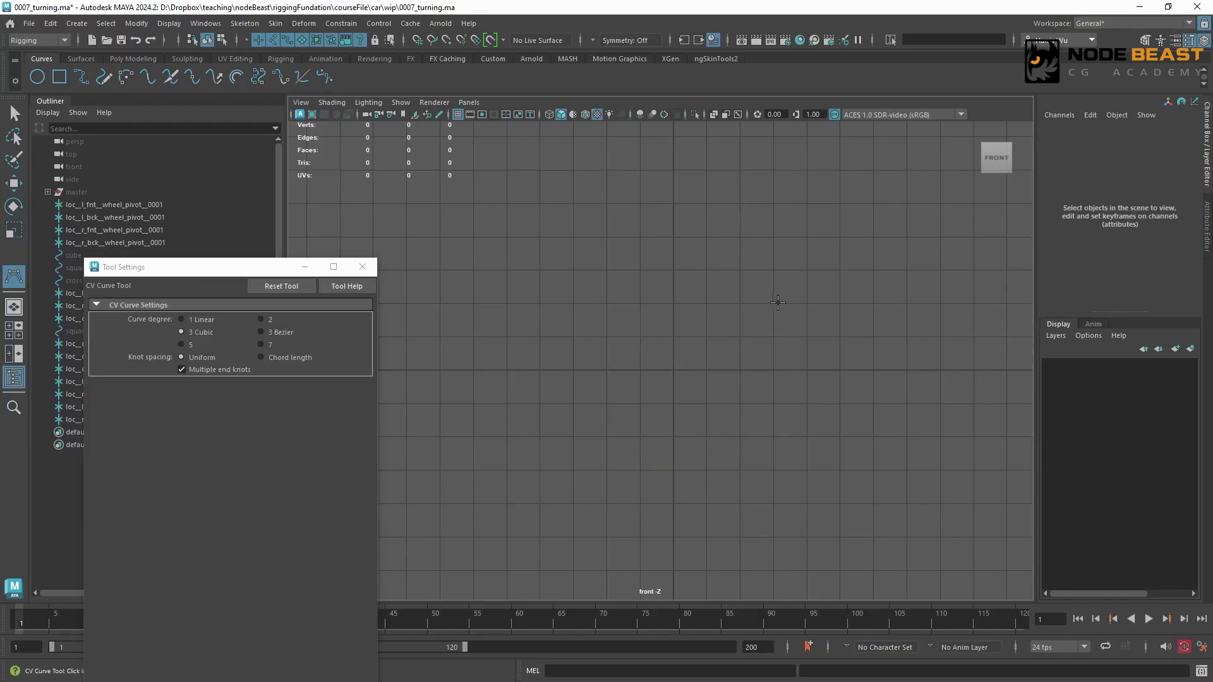
key("ctrl+z")
key("x")
left_click(772, 303)
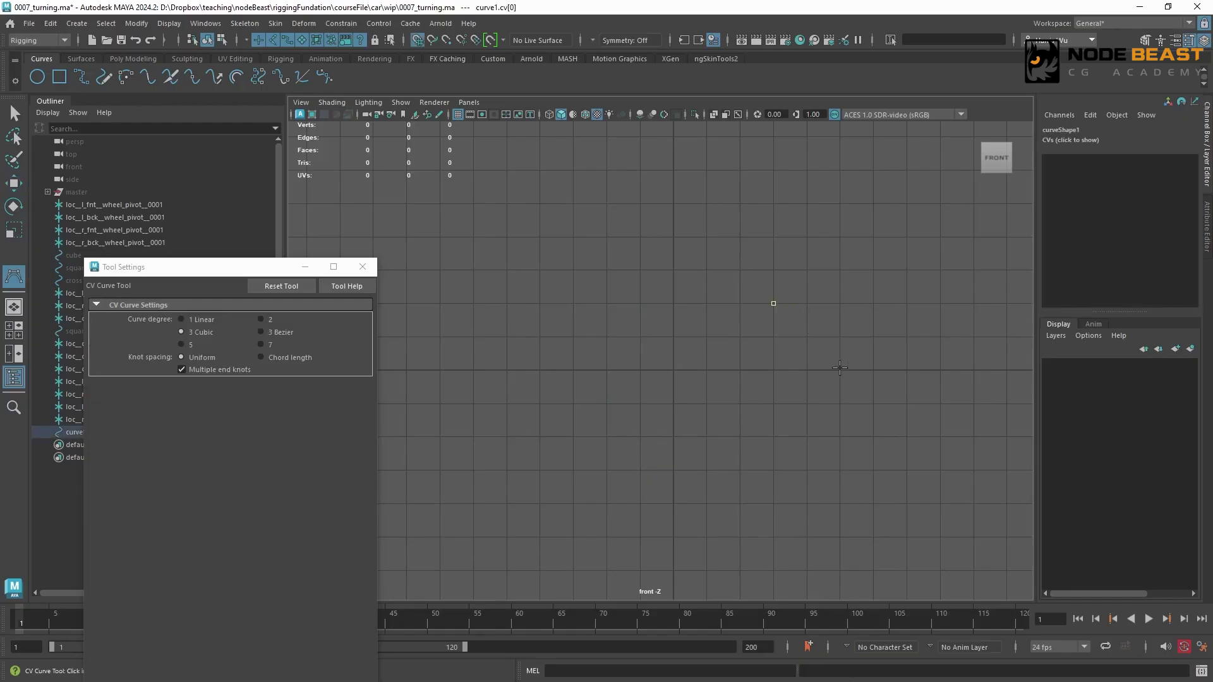
left_click(841, 370)
left_click(841, 370)
left_click(841, 370)
left_click(777, 436)
left_click(775, 436)
left_click(772, 402)
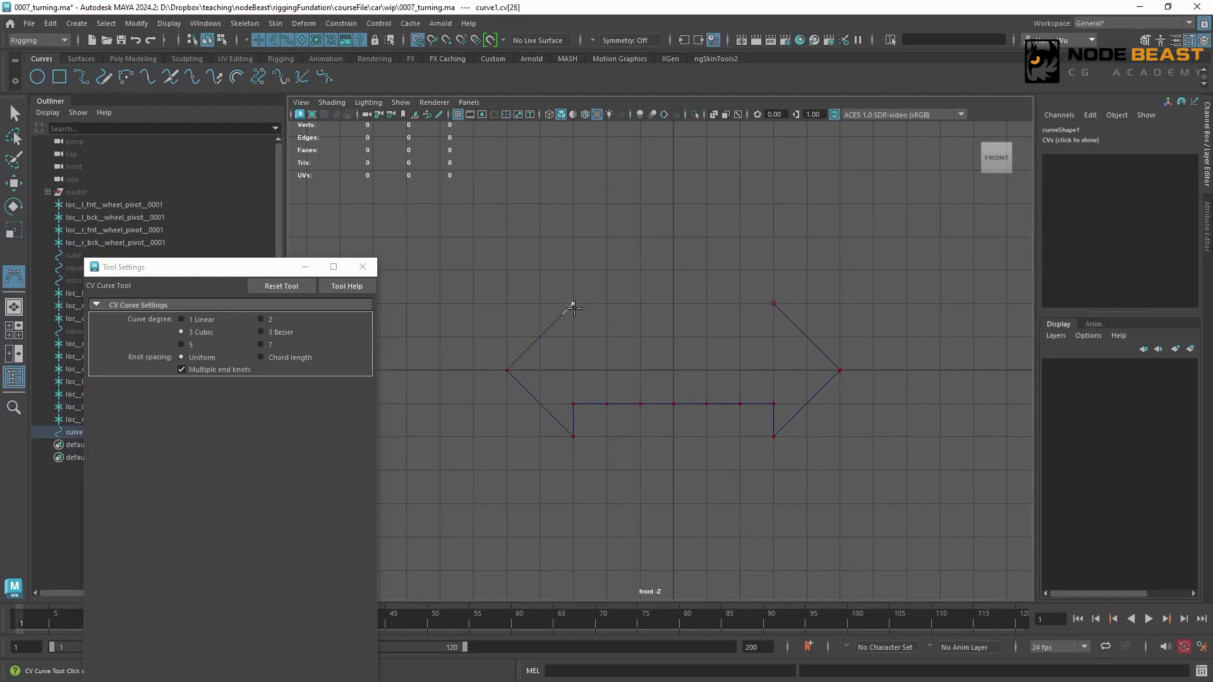
left_click(707, 337)
left_click(740, 337)
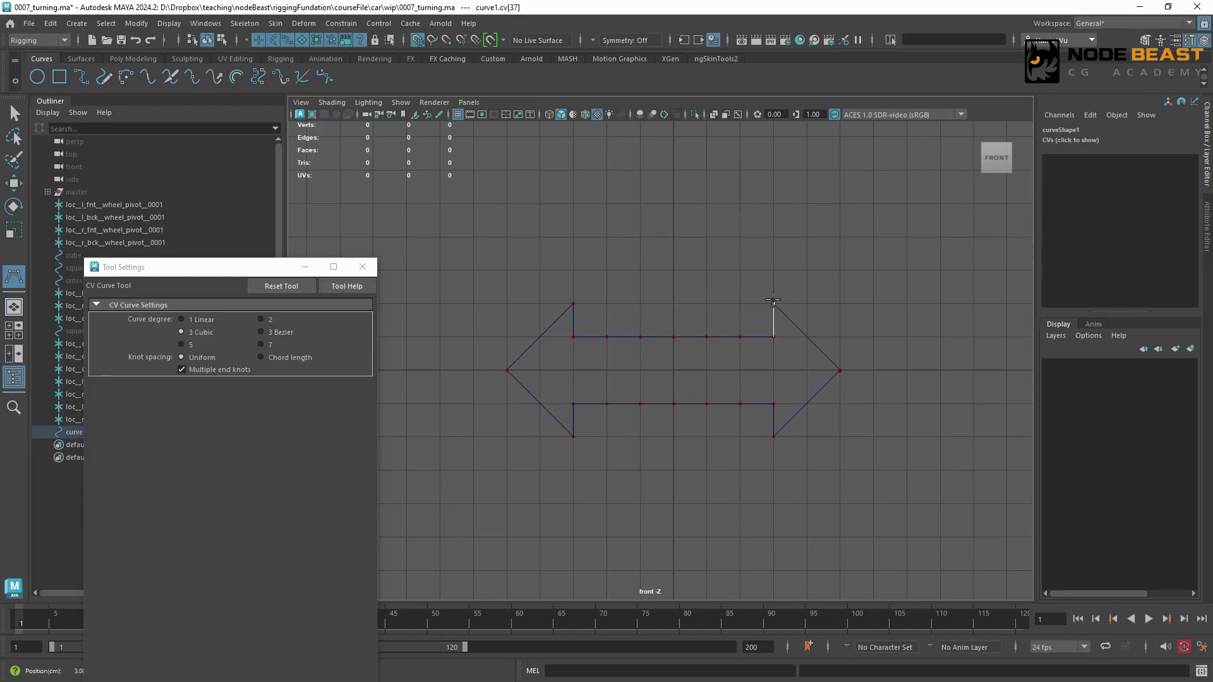
key("Return")
key("w")
Step: Test how the arrow curve deforms by moving its middle CVs and one tip, undoing each move
right_click_drag(694, 308, 665, 311)
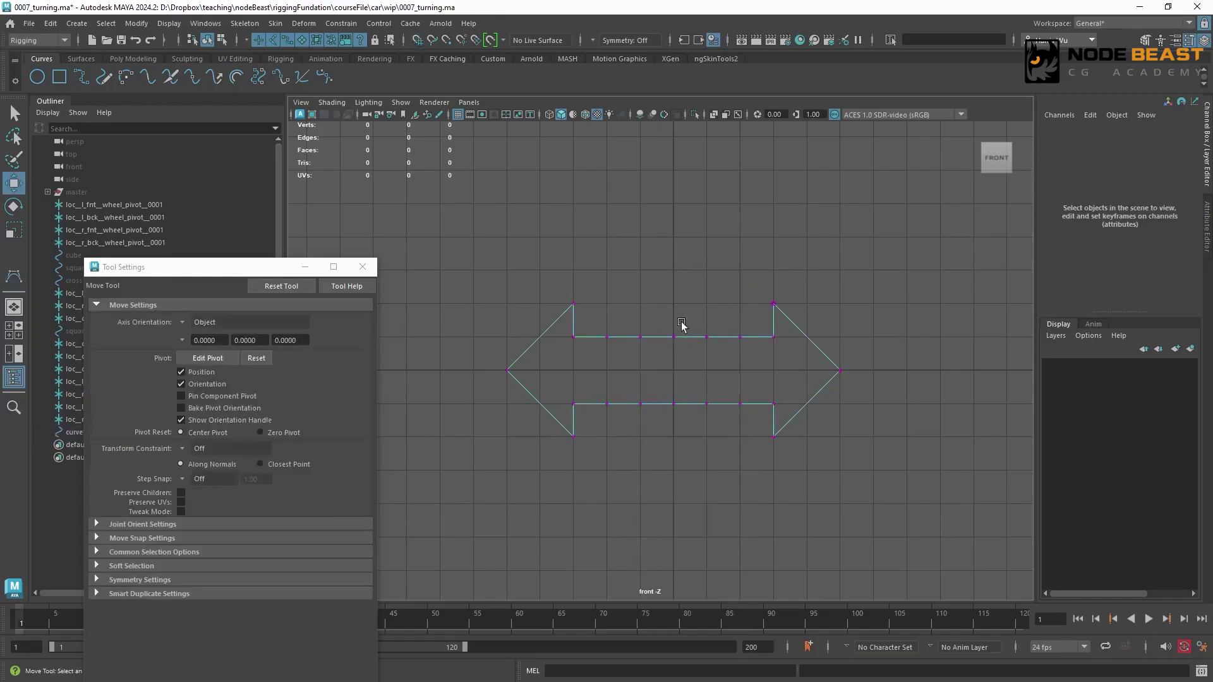
left_click_drag(657, 321, 675, 268)
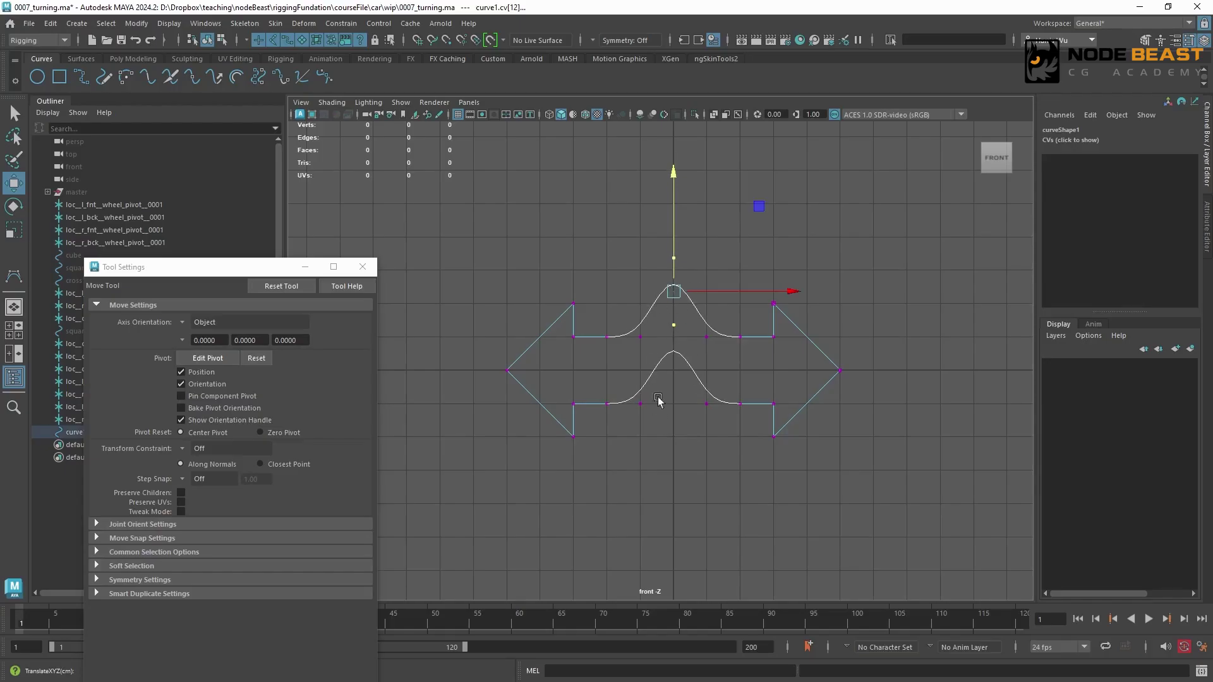
key("ctrl+z")
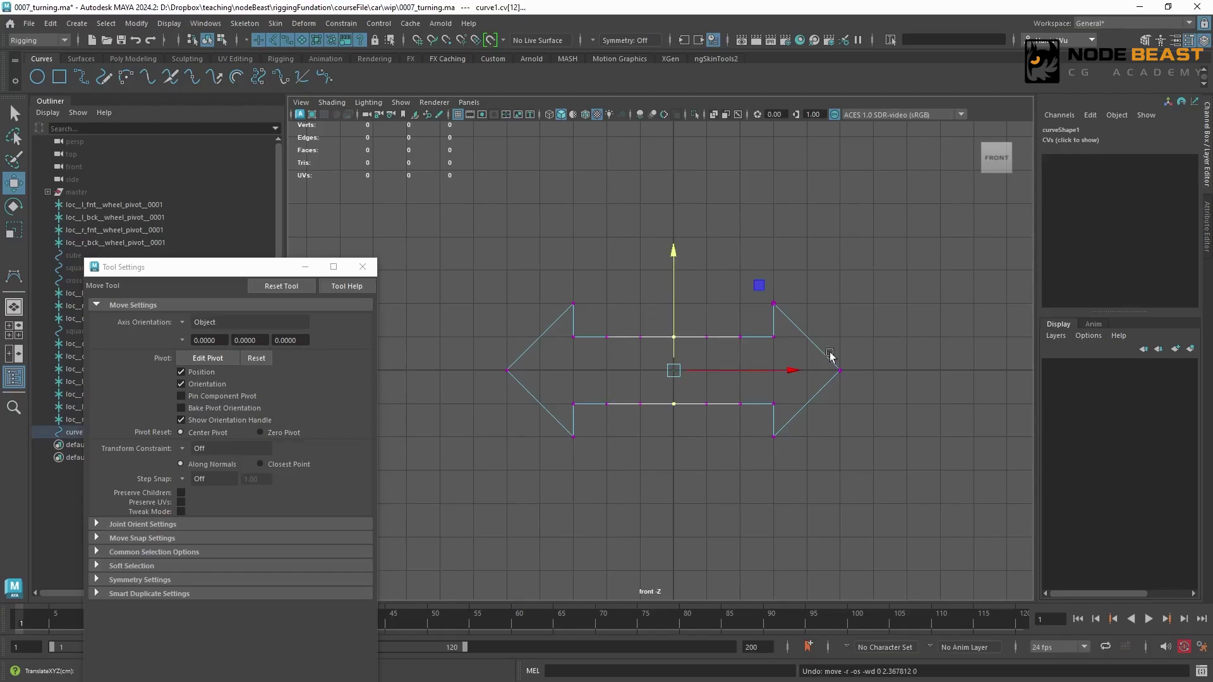
left_click(839, 371)
left_click_drag(840, 370, 870, 350)
key("ctrl+z")
left_click(703, 307)
Step: Return to the perspective view and turn the master group's Visibility back on
key("space")
left_click_drag(668, 251, 668, 211)
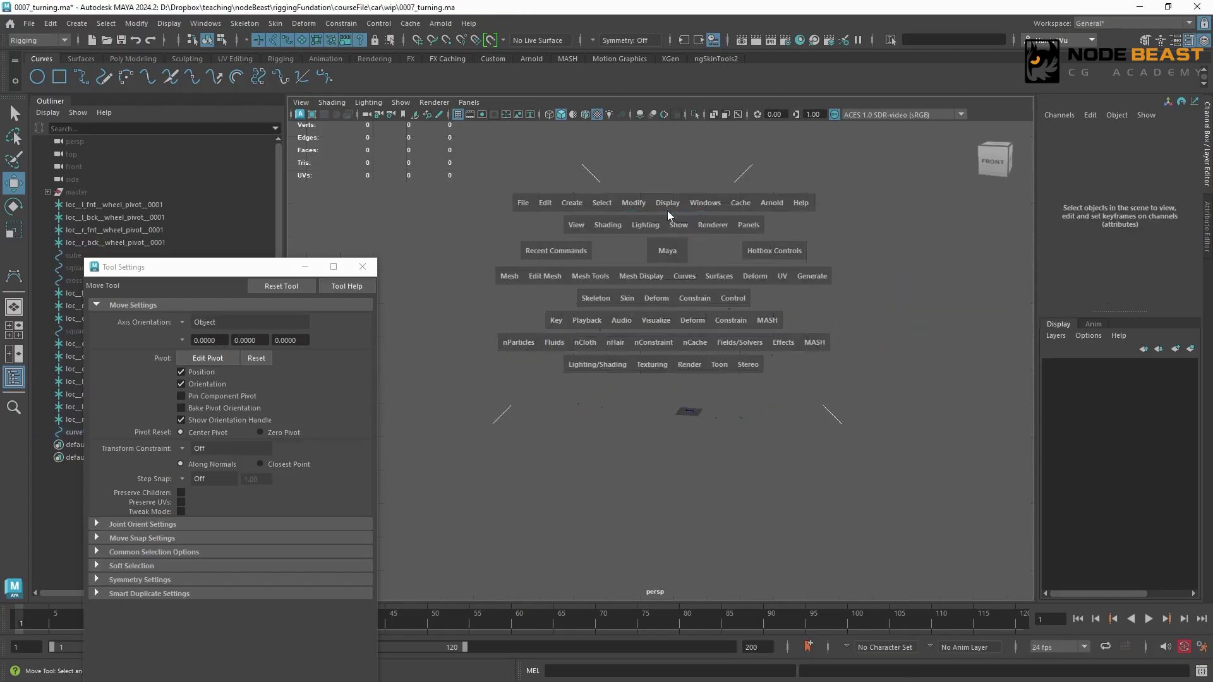
left_click(102, 192)
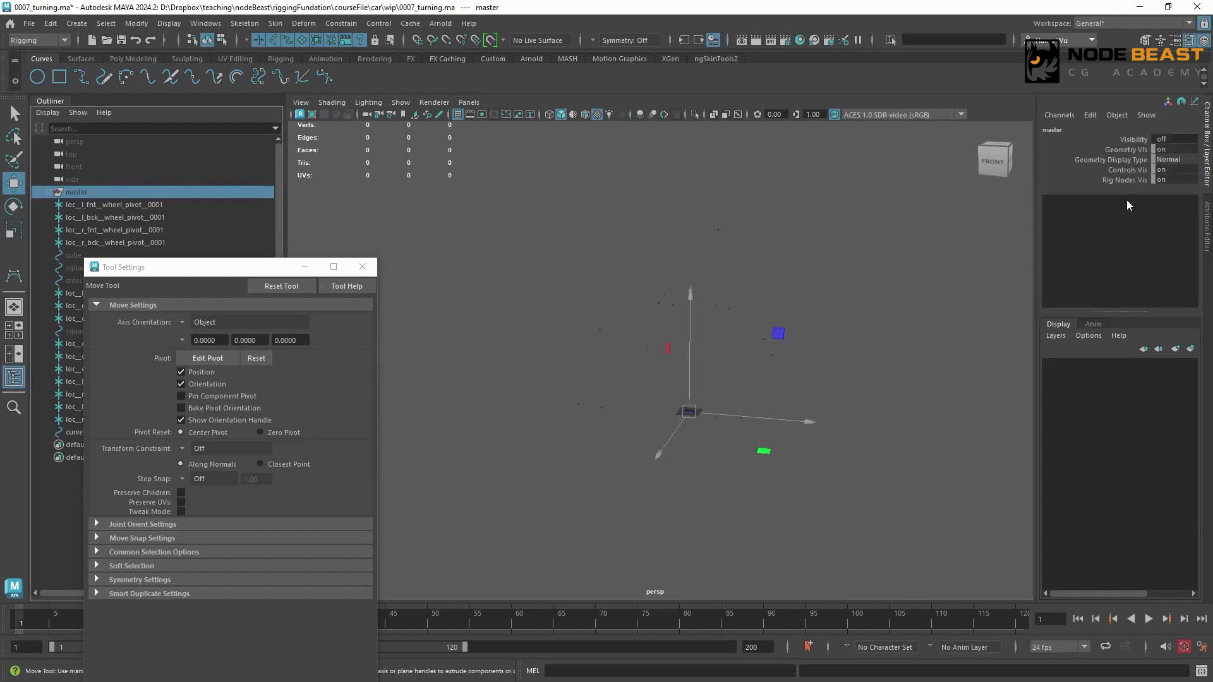
type("1")
key("Return")
left_click_drag(891, 239, 770, 246, "alt")
left_click(363, 267)
Step: Rename the arrow curve as ctrl__c__turning__0001
double_click(82, 432)
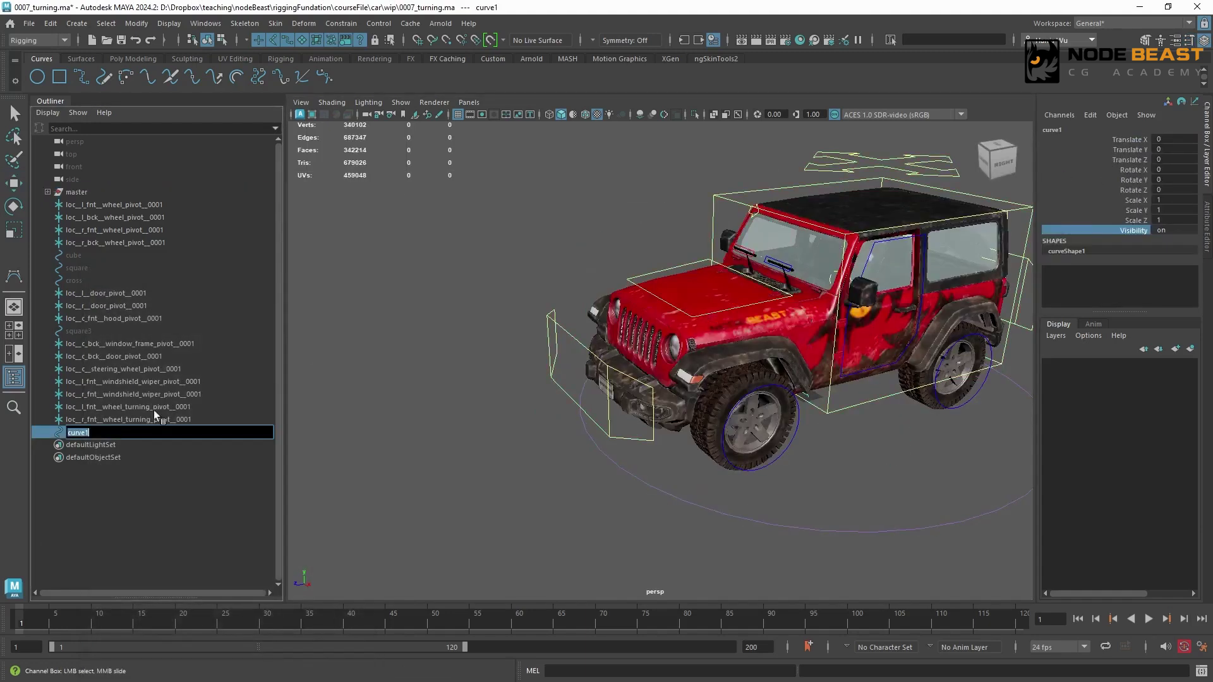
type("ctrl")
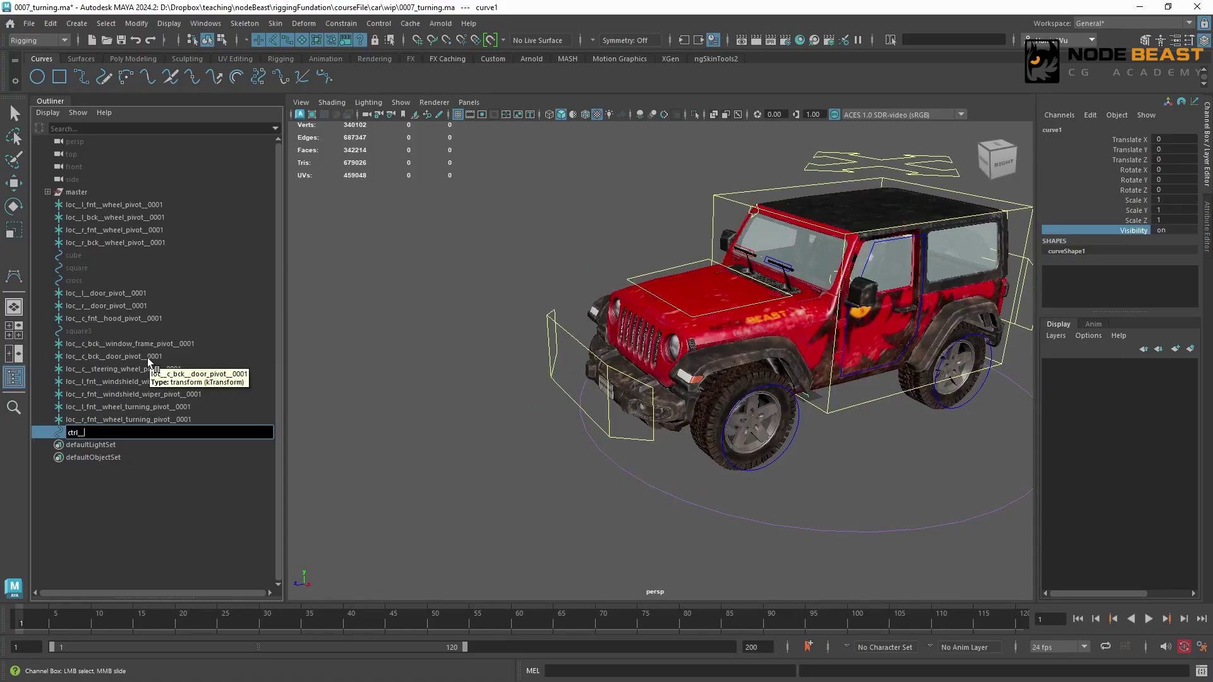
type("__c_turning__0001")
key("Return")
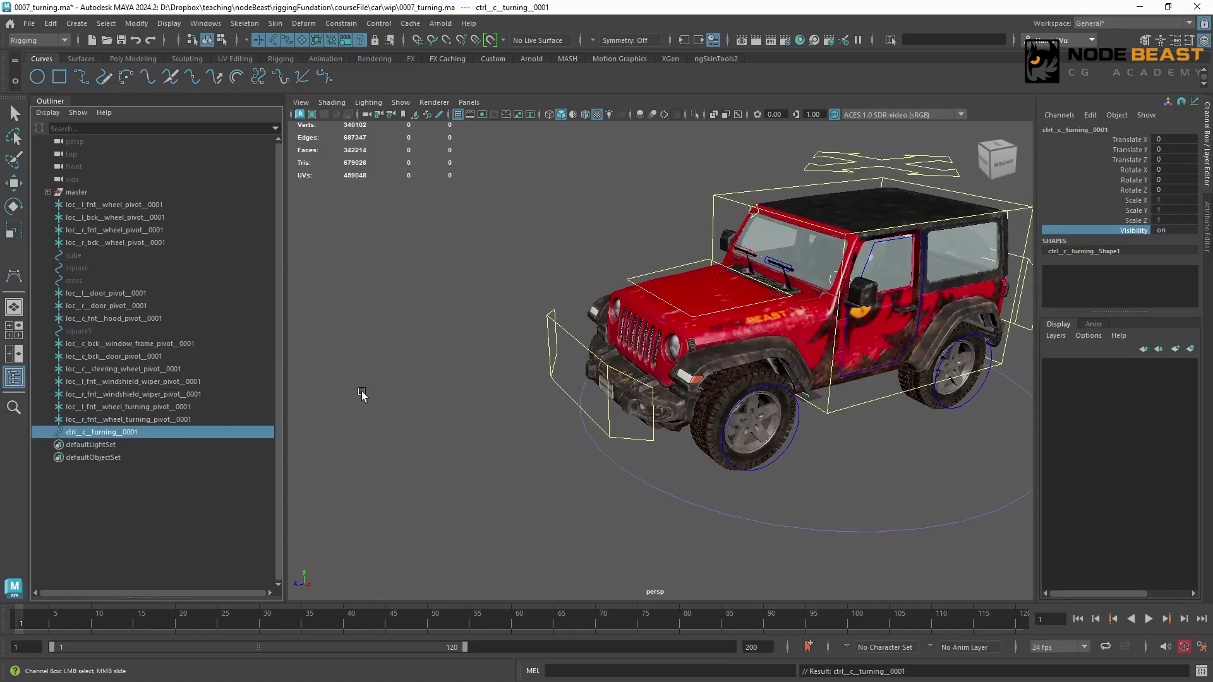
Step: Group the turning control and name the new parent group zero__c__turning__0001
key("ctrl+g")
left_click(48, 432)
double_click(87, 445)
key("ctrl+c")
double_click(106, 432)
key("ctrl+v")
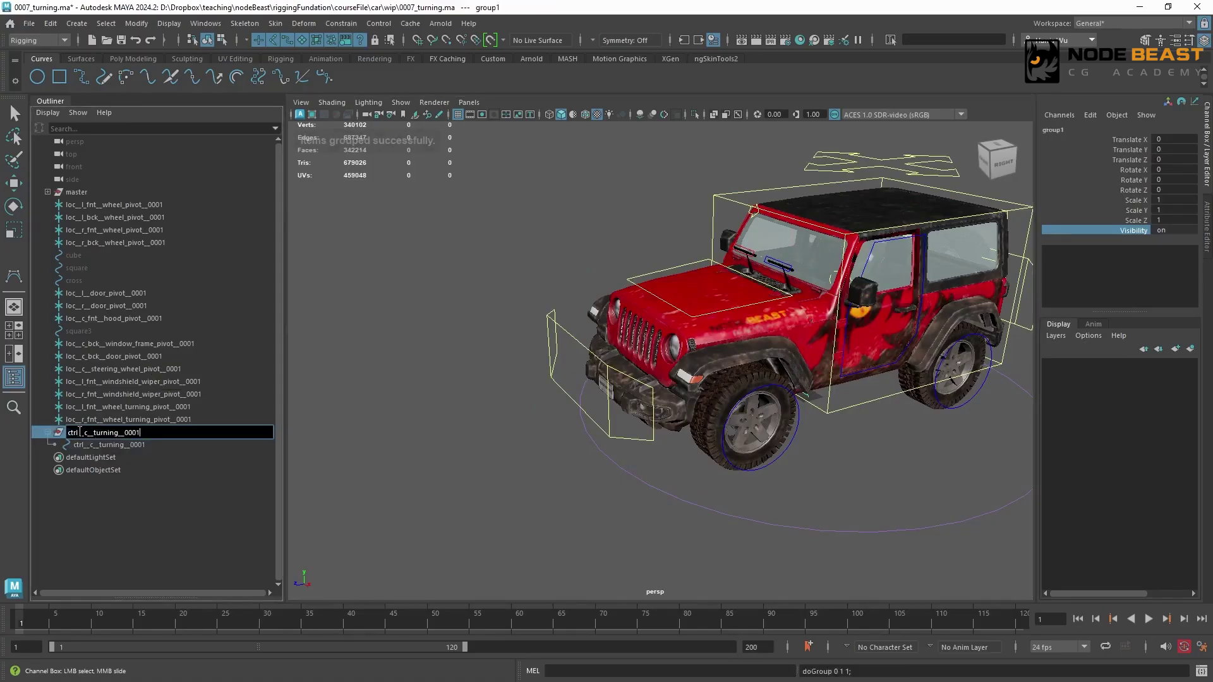
left_click_drag(78, 433, 66, 433)
type("zero")
key("Return")
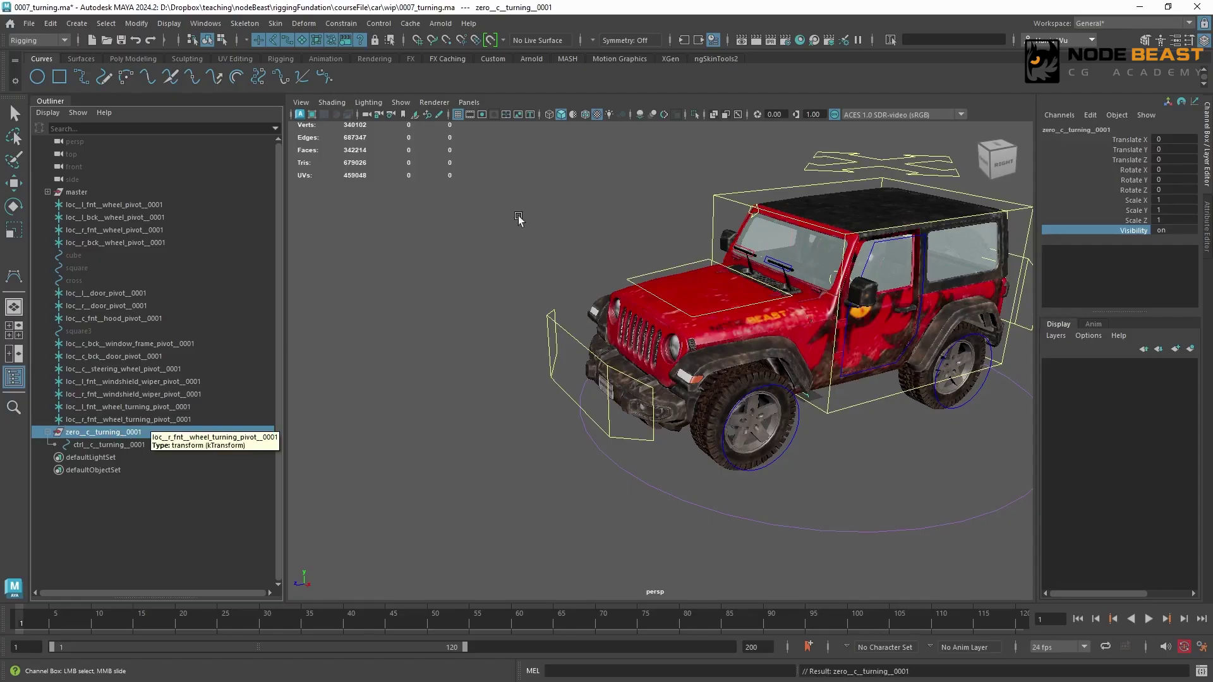
Step: Match all transforms of zero__c__turning__0001 to the front bumper control ctrl__c__front__0001
left_click_drag(589, 343, 719, 345, "alt")
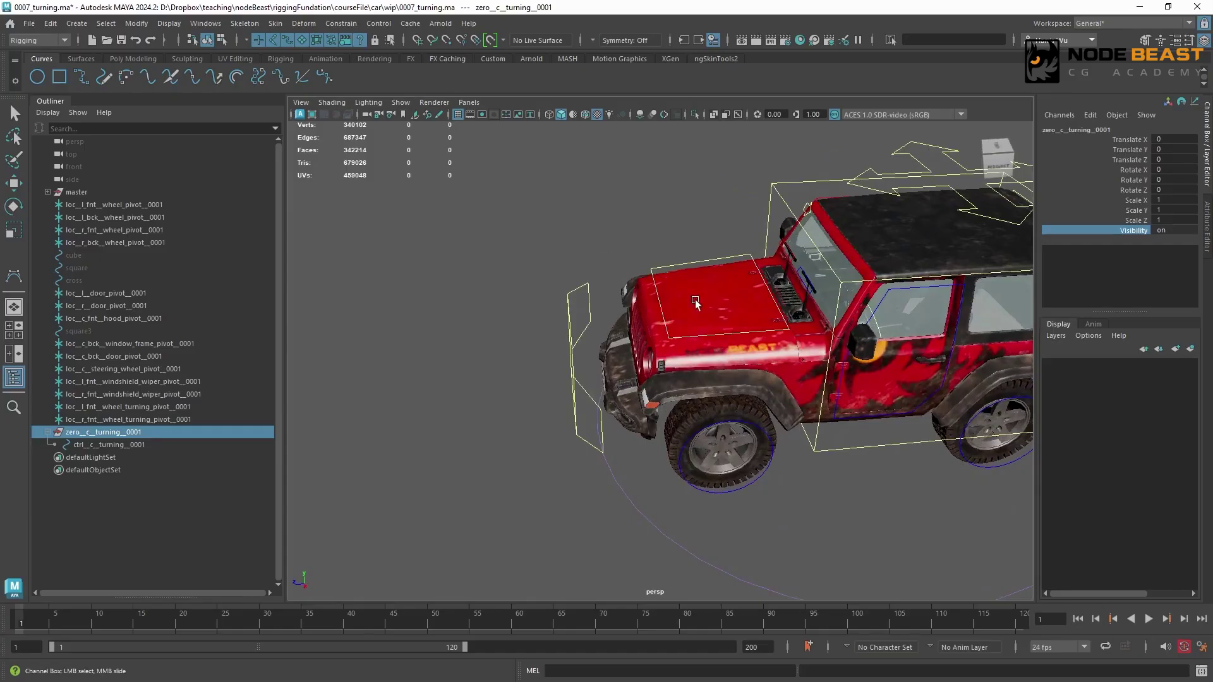
left_click(568, 323)
key("w")
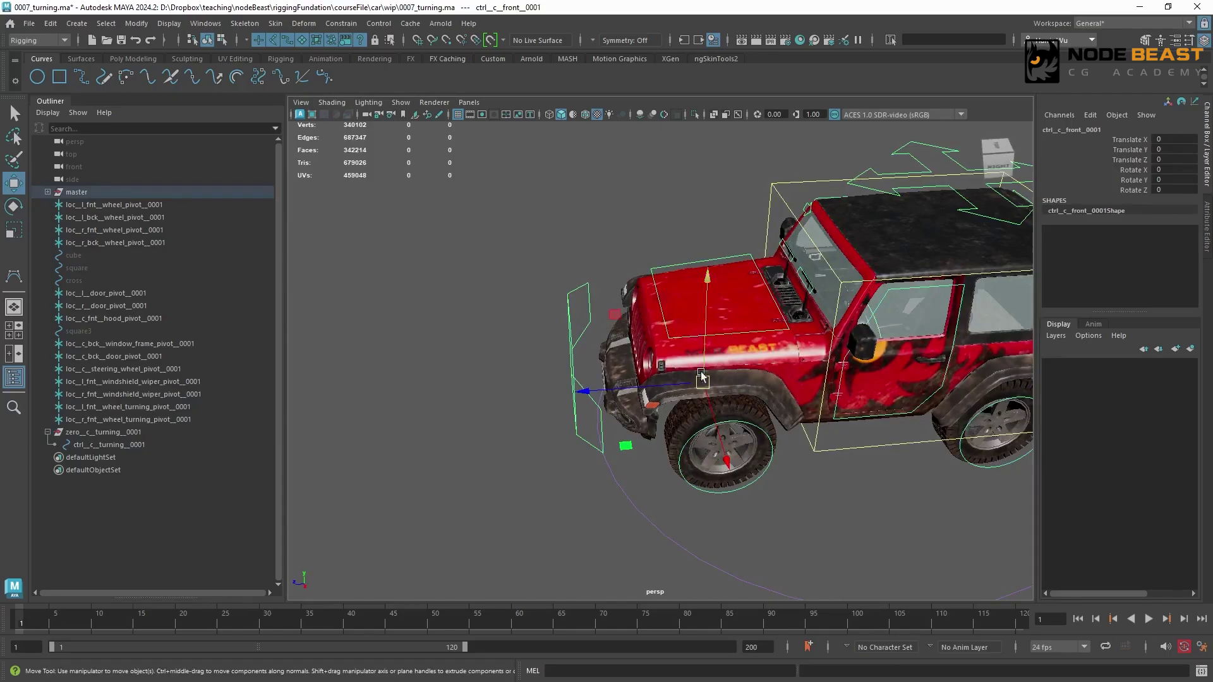
left_click(101, 432)
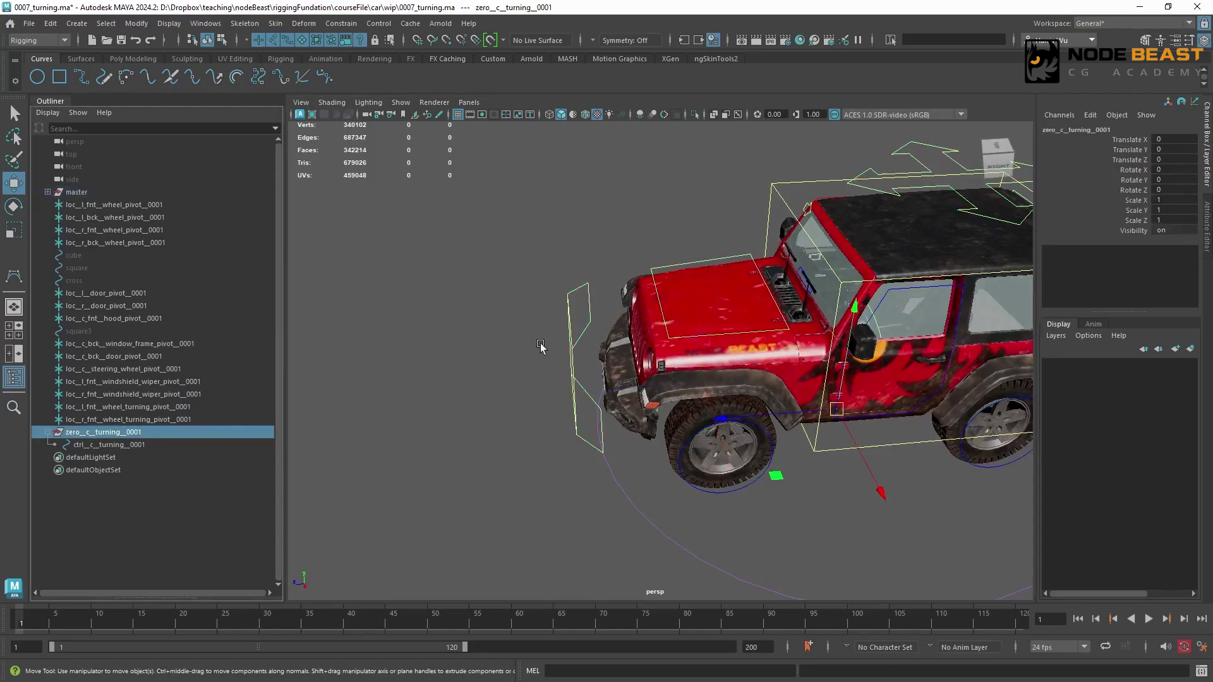
left_click(569, 309, "shift")
left_click(137, 23)
mouse_move(208, 96)
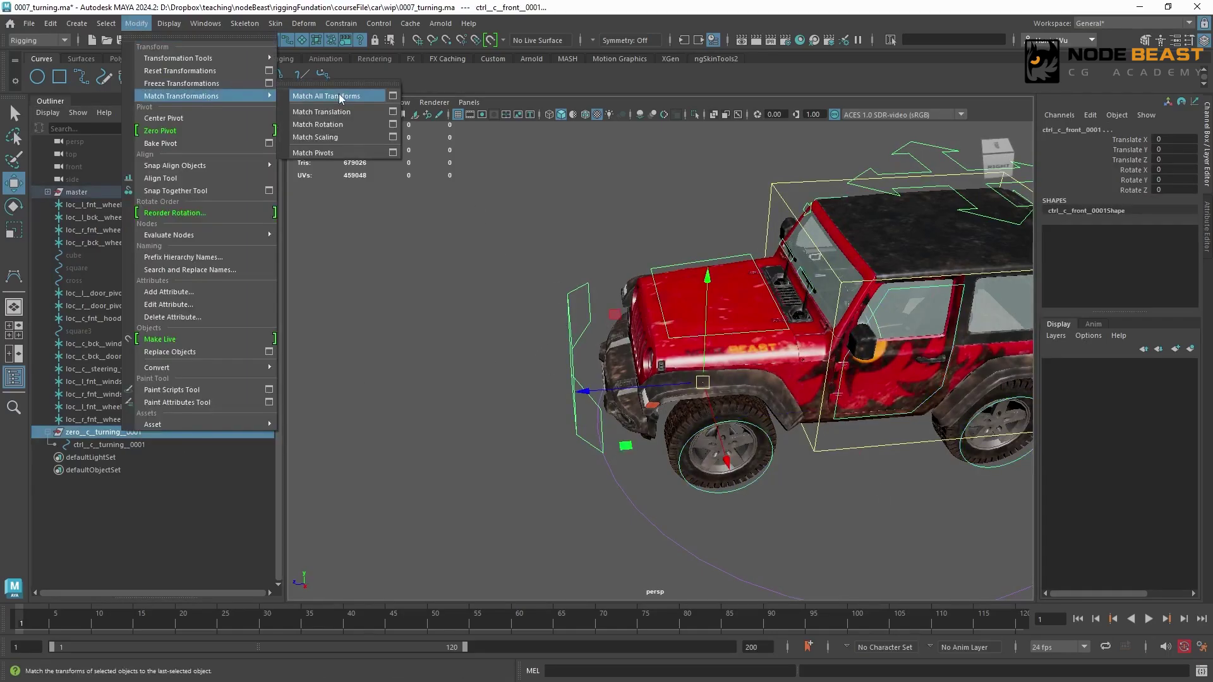
left_click(341, 98)
Step: Enlarge the turning control's arrow shape through its CVs and place it just ahead of the front bumper control
left_click(108, 445)
left_click_drag(682, 386, 866, 360, "alt")
left_click_drag(726, 379, 772, 370, "alt")
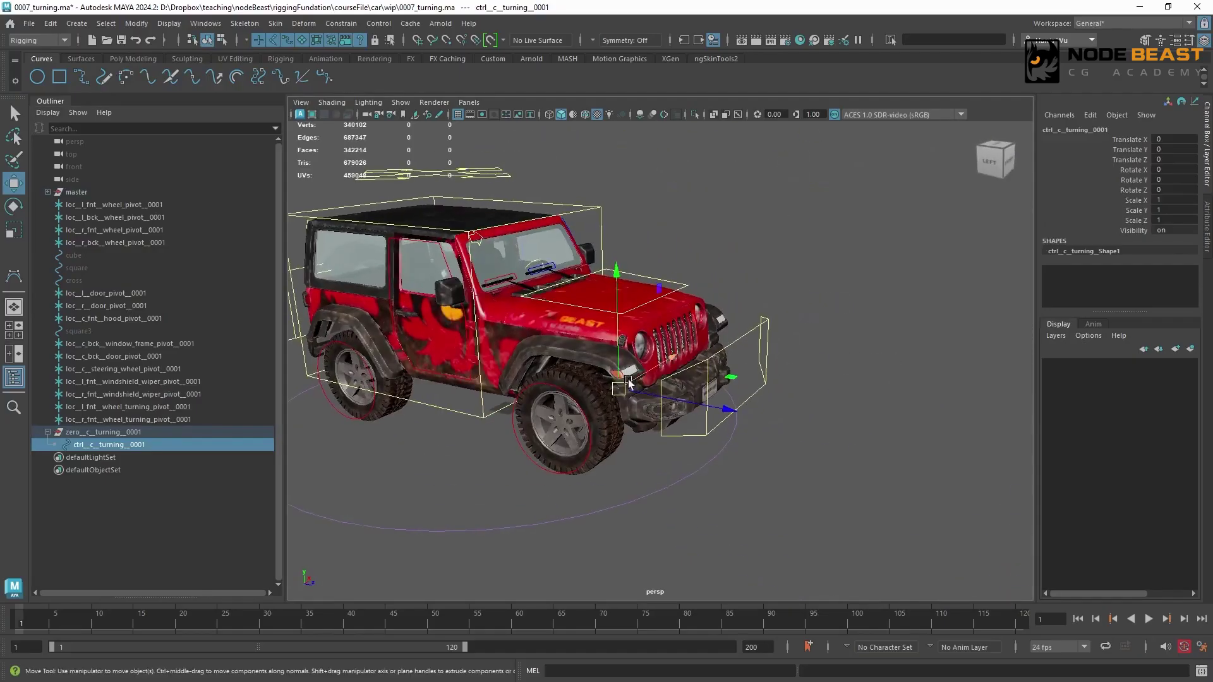
left_click(222, 39)
left_click_drag(405, 206, 763, 420)
key("r")
left_click_drag(550, 412, 783, 470, "ctrl")
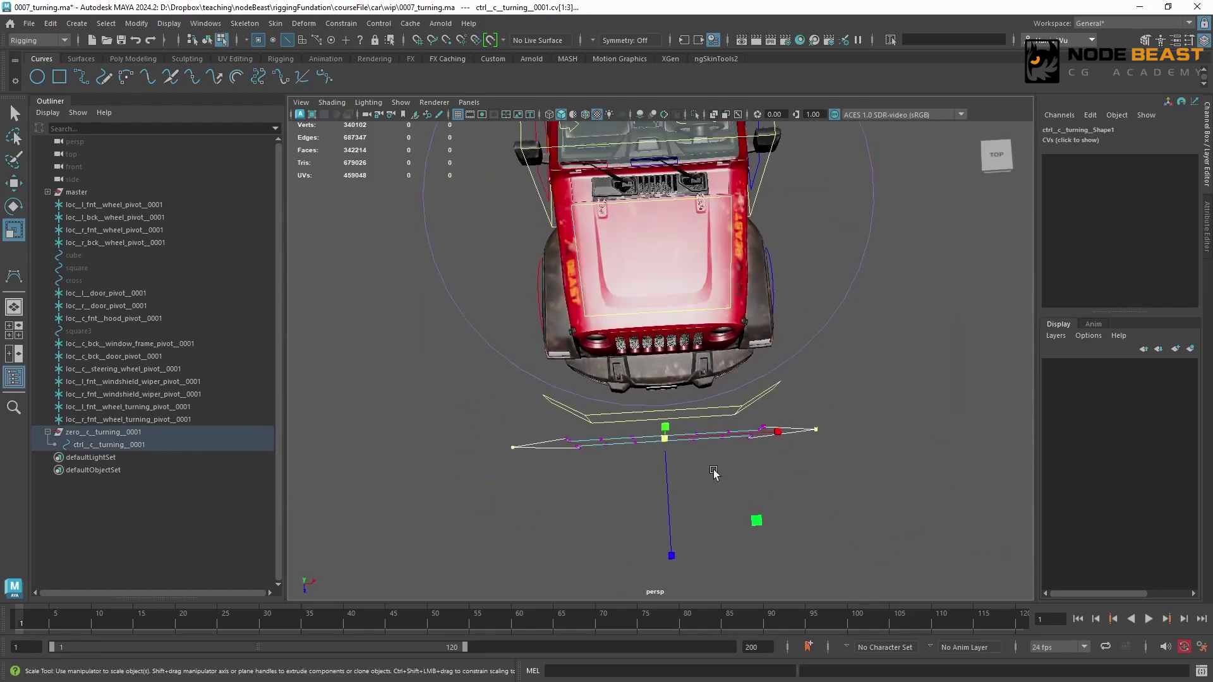
Step: Pull the turning arrow's central CVs forward, away from the front bumper, so the shape bows outward
key("w")
mouse_move(691, 464)
left_mouse_down("alt")
mouse_move(679, 392)
mouse_move(676, 467)
left_mouse_up("alt")
left_click_drag(672, 411, 669, 515, "alt")
left_click_drag(665, 506, 665, 579)
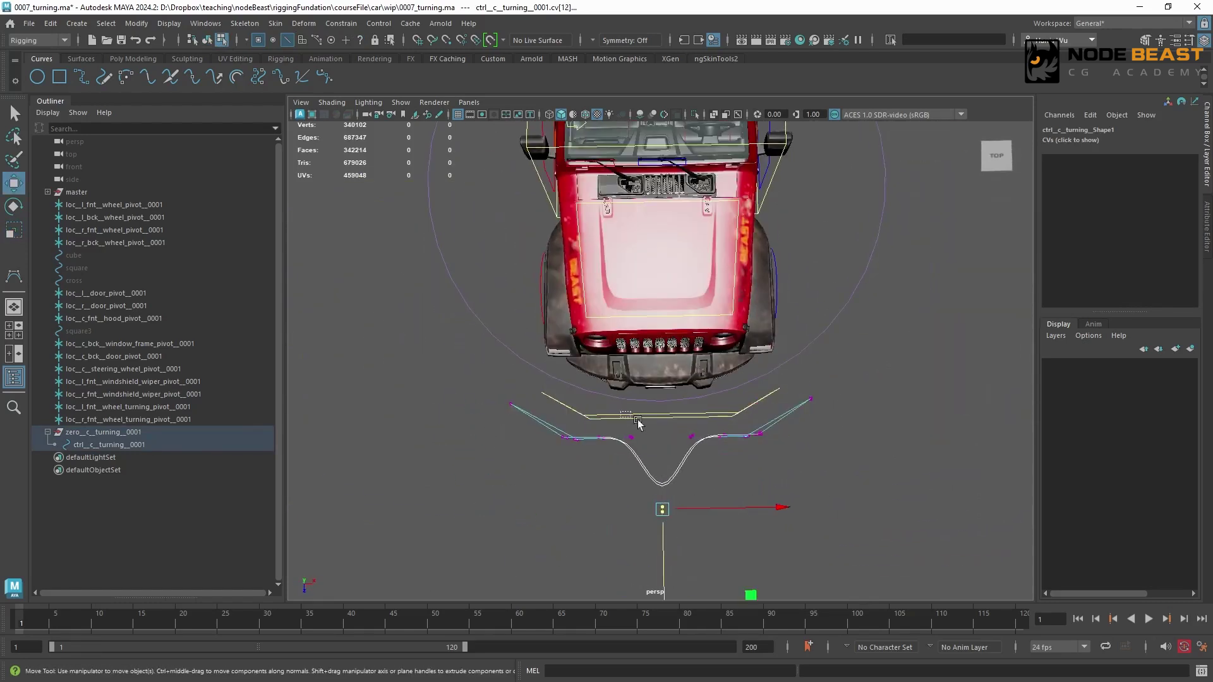
left_click_drag(622, 425, 705, 451)
left_click_drag(662, 496, 662, 536)
Step: Move the CVs on both sides of the turning arrow's centre forward to round the bow into an arc
left_click_drag(634, 455, 591, 427)
left_click_drag(767, 450, 739, 427, "shift")
left_click_drag(662, 483, 677, 525)
left_click_drag(665, 531, 666, 514)
left_click_drag(591, 453, 554, 428)
left_click_drag(741, 422, 769, 447, "shift")
left_click_drag(665, 501, 665, 506)
Step: Spread the intermediate CV pairs on both sides of the arc outward and nudge them forward
left_click_drag(616, 475, 589, 451)
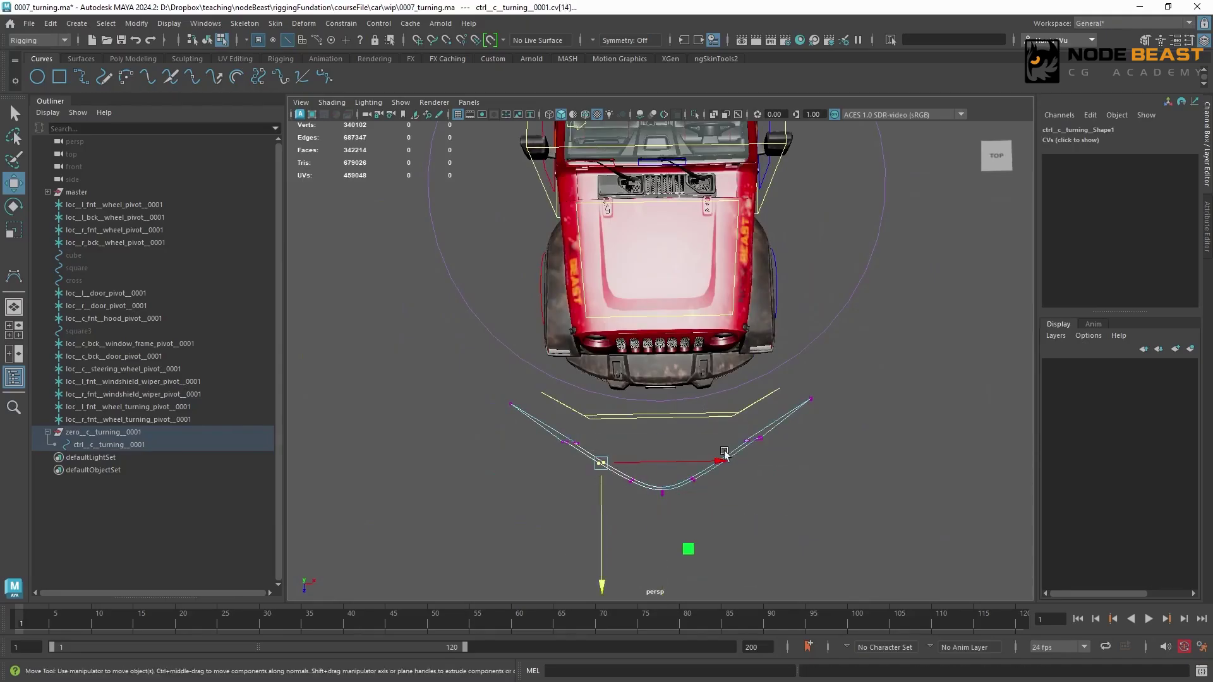
left_click(725, 454, "shift")
key("r")
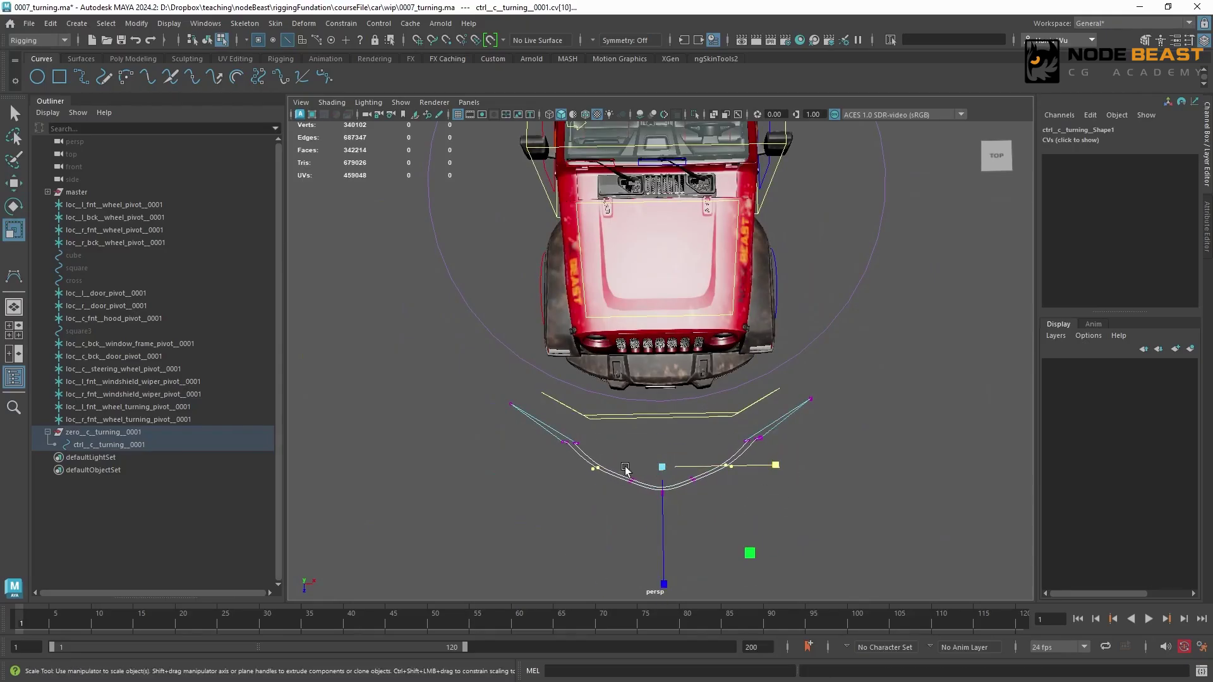
left_click_drag(775, 484, 807, 487)
key("w")
left_click_drag(664, 519, 666, 525)
Step: Bring the turning arrow's two tips closer together and scale the whole shape's depth to about 0.58
left_click_drag(758, 530, 726, 496, "alt")
left_click_drag(518, 366, 617, 456, "alt")
left_click_drag(536, 420, 490, 374, "shift")
key("r")
left_click_drag(777, 404, 759, 404)
left_click_drag(626, 433, 636, 421, "alt")
left_click_drag(467, 379, 859, 524)
left_click_drag(663, 564, 666, 521)
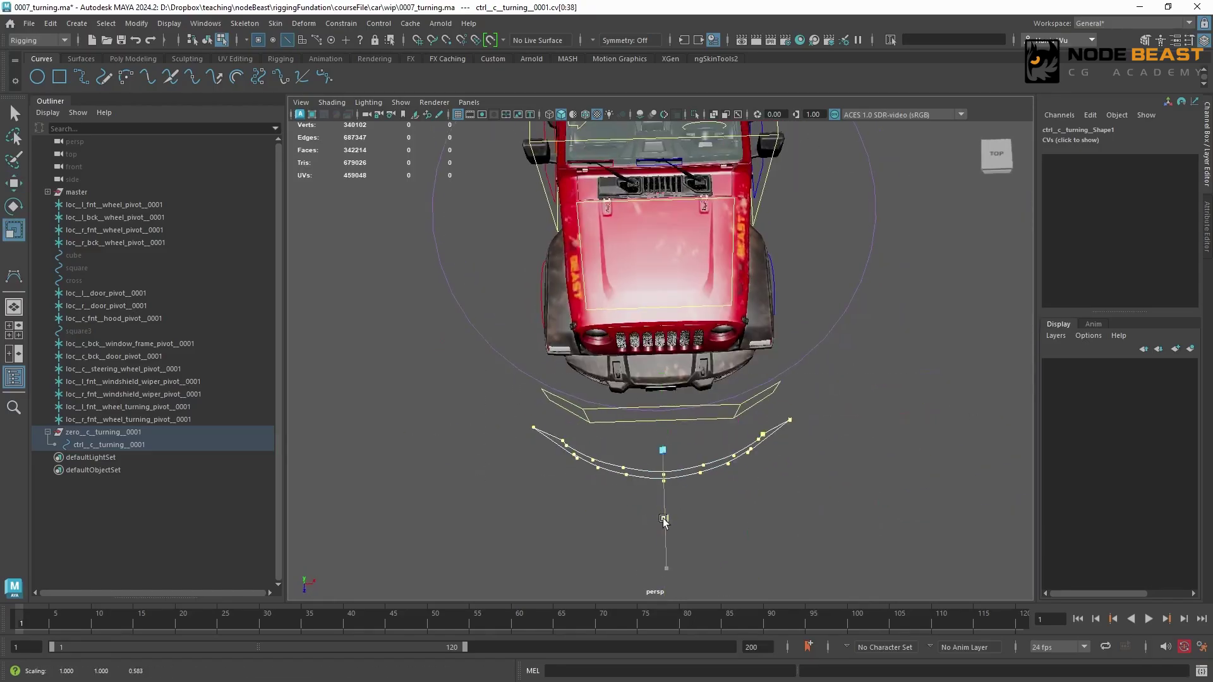
Step: Refine the turning arrow's arc by adjusting its tip CVs and the CVs near its centre
left_click_drag(777, 447, 638, 335)
left_click_drag(577, 288, 577, 278)
left_click_drag(632, 354, 752, 439, "alt")
left_click_drag(465, 414, 496, 455)
left_click_drag(822, 404, 849, 448, "shift")
left_click_drag(758, 436, 739, 482, "alt")
key("w")
left_click_drag(603, 447, 631, 483)
left_click_drag(696, 439, 728, 481, "shift")
key("r")
key("w")
left_click_drag(731, 433, 490, 373, "alt")
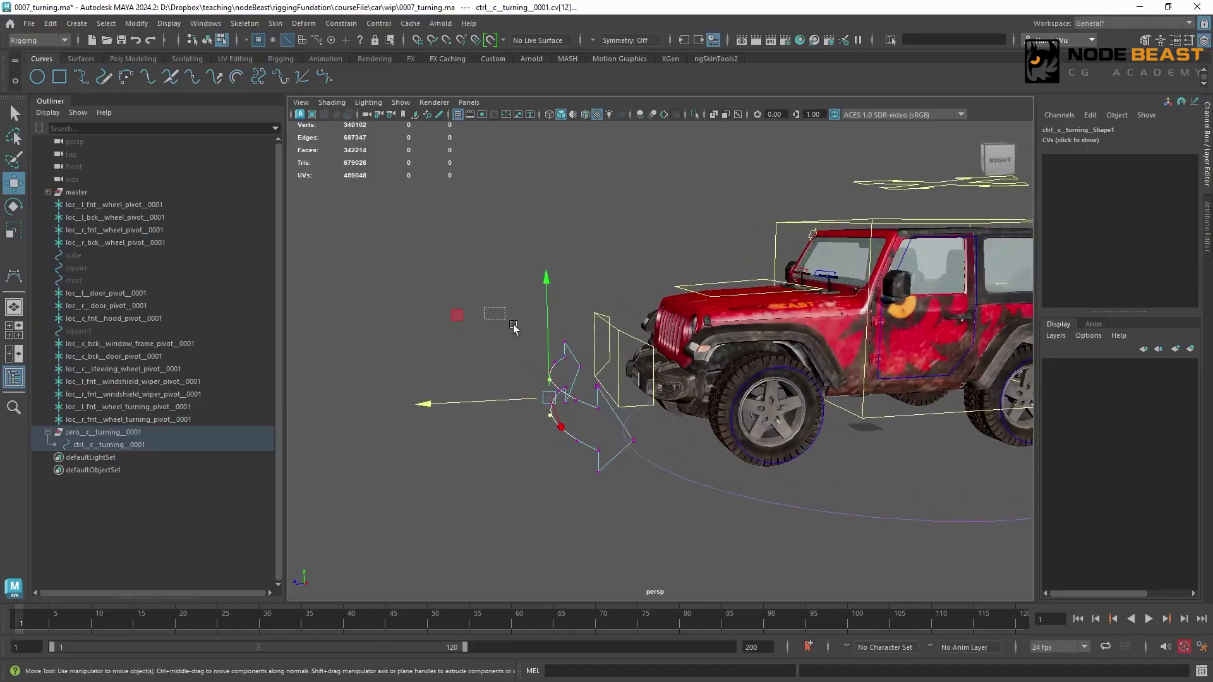
Step: Scale all of the turning arrow's CVs slightly narrower and to about 0.93 in depth, and return to object mode
left_click_drag(513, 327, 682, 479)
left_click_drag(597, 383, 819, 437, "alt")
key("r")
left_click_drag(776, 441, 762, 440)
left_click_drag(652, 555, 655, 547)
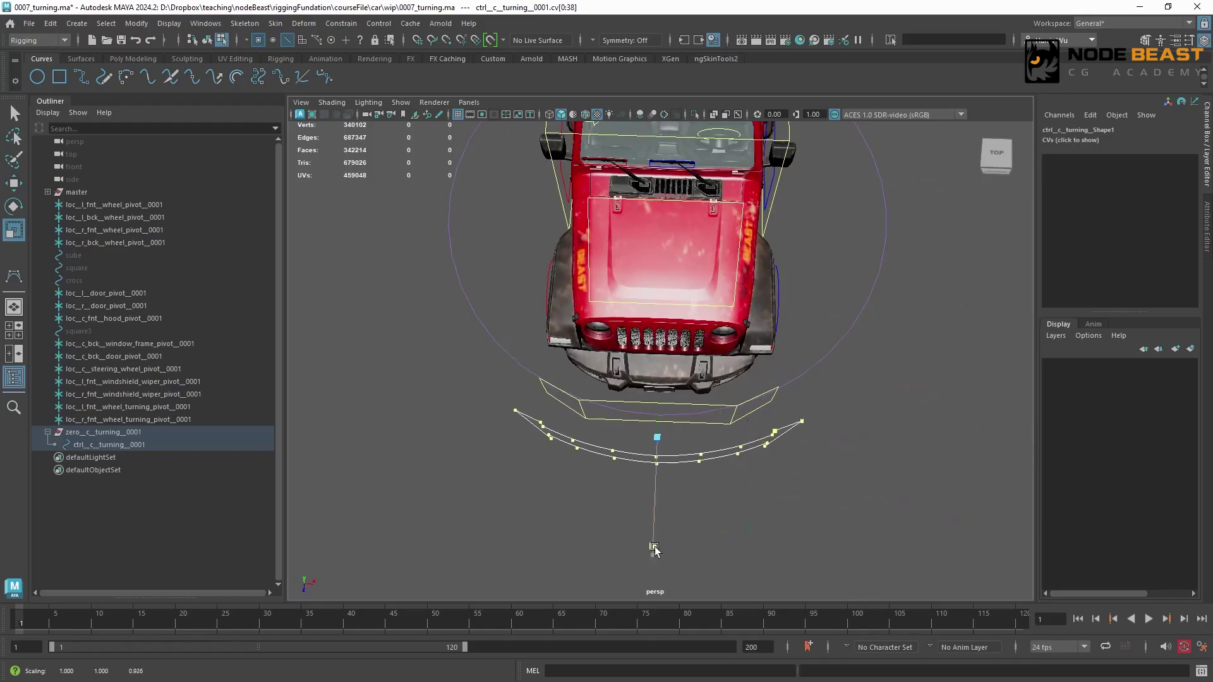
left_click_drag(774, 492, 801, 393, "alt")
right_click_drag(801, 393, 861, 322)
left_click(861, 322)
Step: Test the turning control by rotating ctrl__c__turning__0001 about 26 degrees around Y, and undo the rotation
left_click_drag(861, 322, 758, 341, "alt")
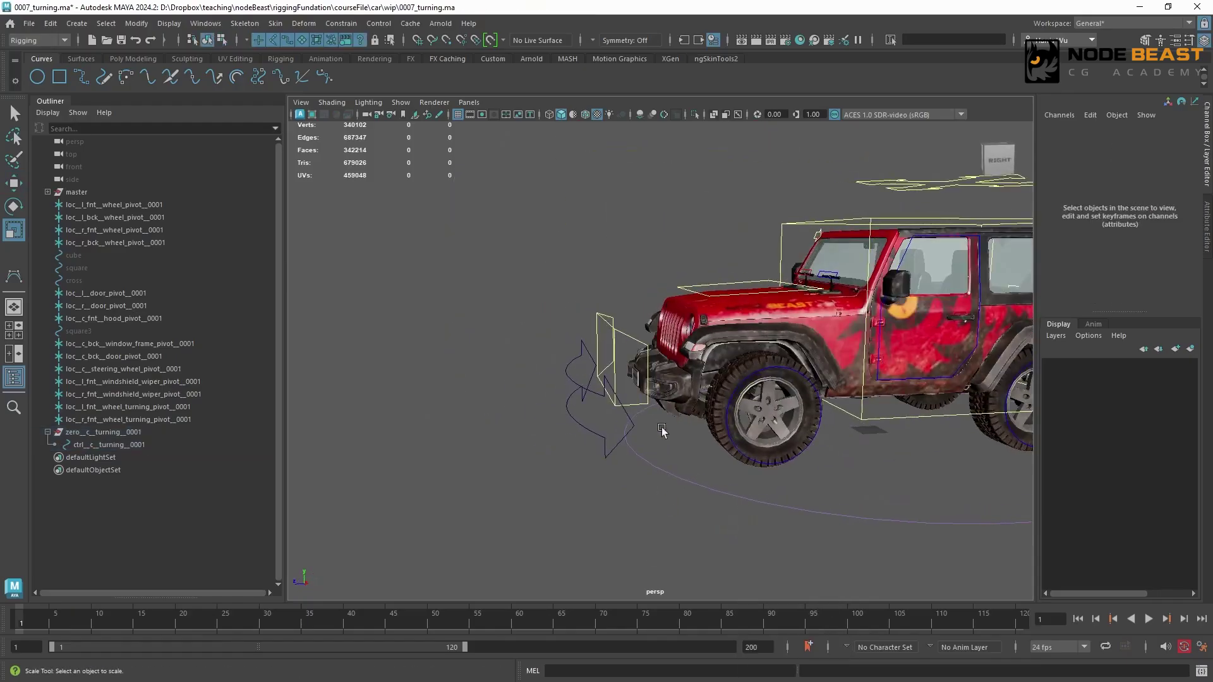
left_click(627, 427)
key("w")
left_click_drag(627, 427, 661, 381, "alt")
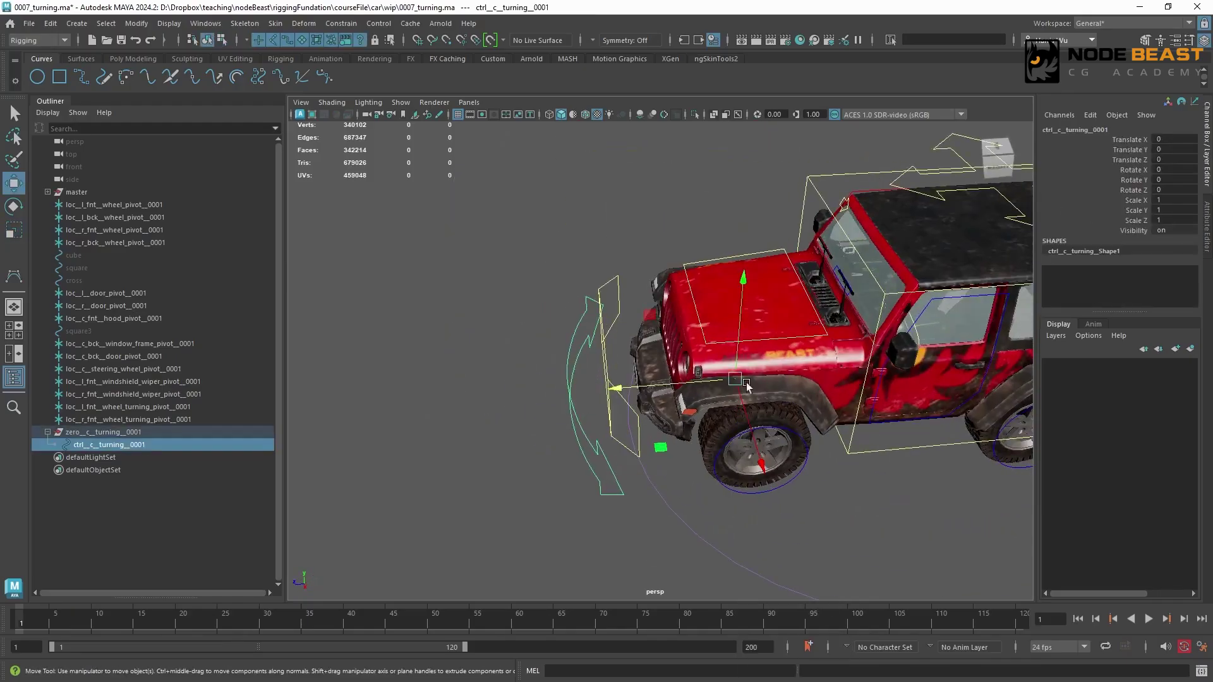
left_click_drag(761, 393, 785, 355, "alt")
scroll(785, 355, "down", 2)
key("e")
left_click_drag(702, 383, 795, 377, "alt")
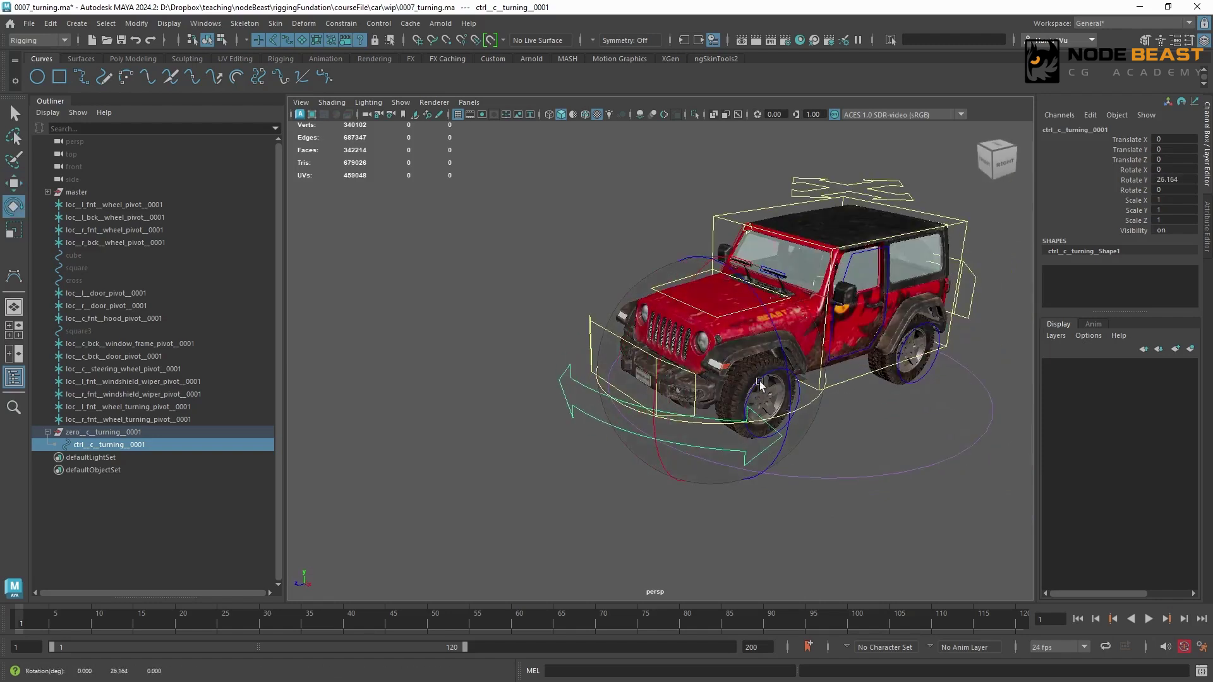
key("ctrl+z")
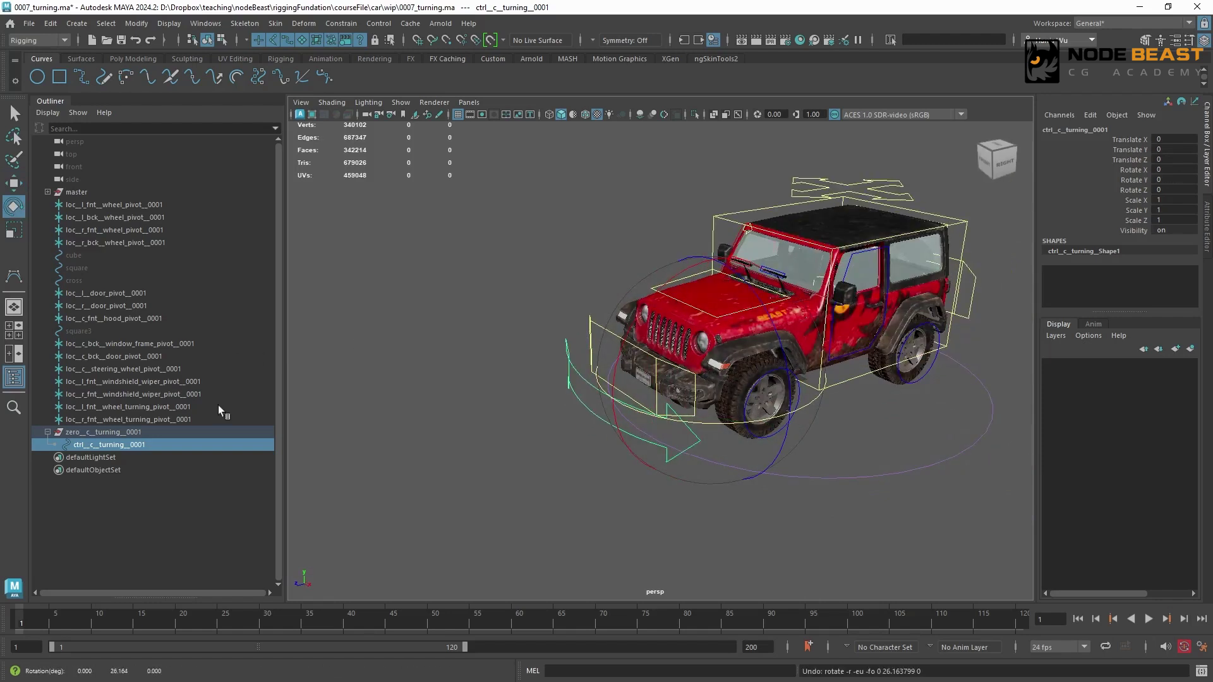
Step: Enable drawing overrides on the turning control's curve shape and set its index color to yellow
key("ctrl+a")
left_click(1047, 129)
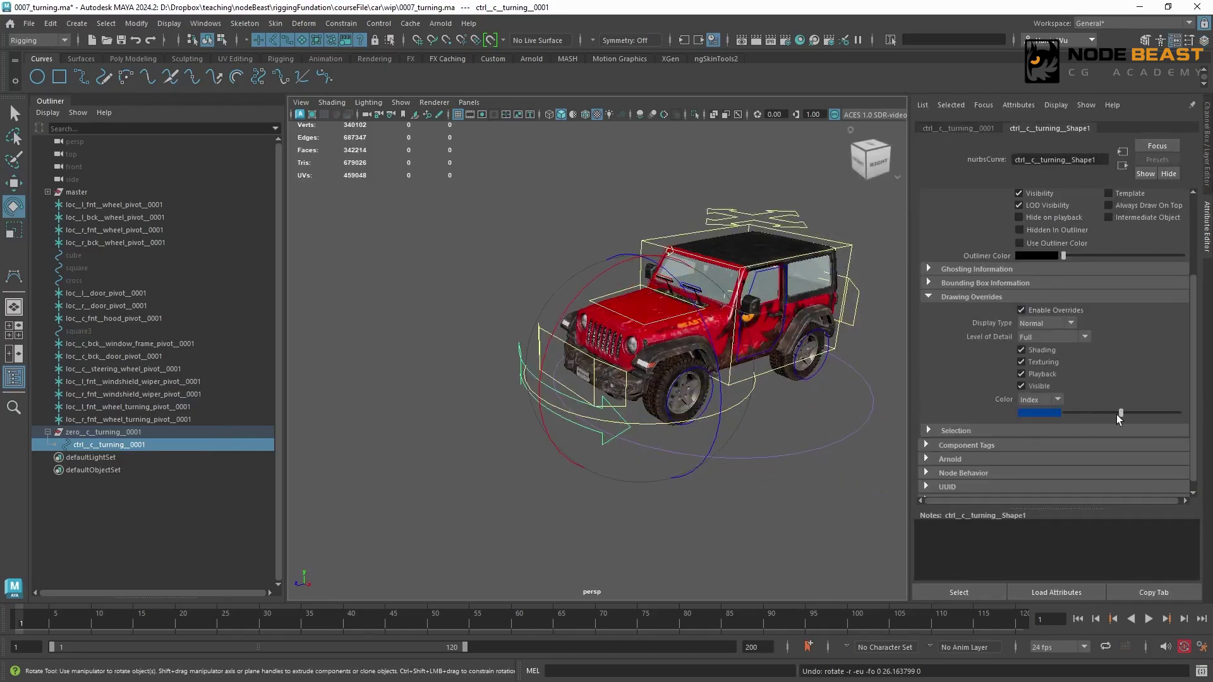
left_click(506, 279)
left_click_drag(514, 317, 474, 319, "alt")
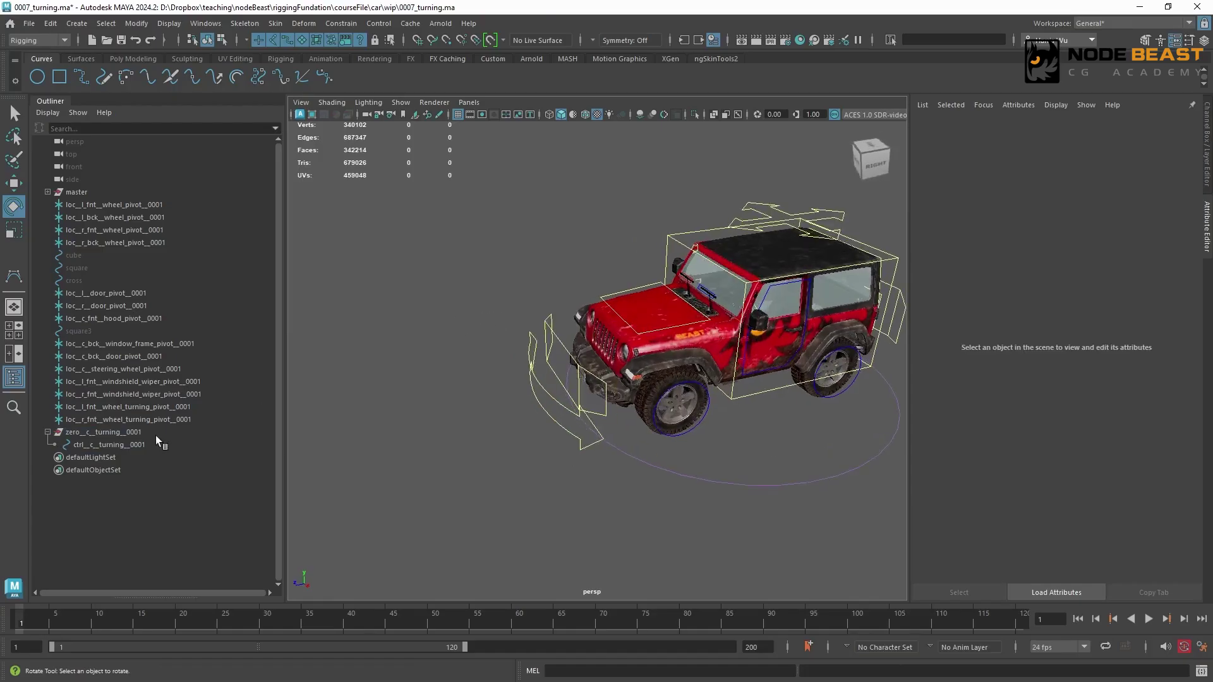
Step: Try a slight Y rotation of the zero__c__turning__0001 group and undo it
left_click(156, 433)
left_click_drag(622, 253, 571, 295, "alt")
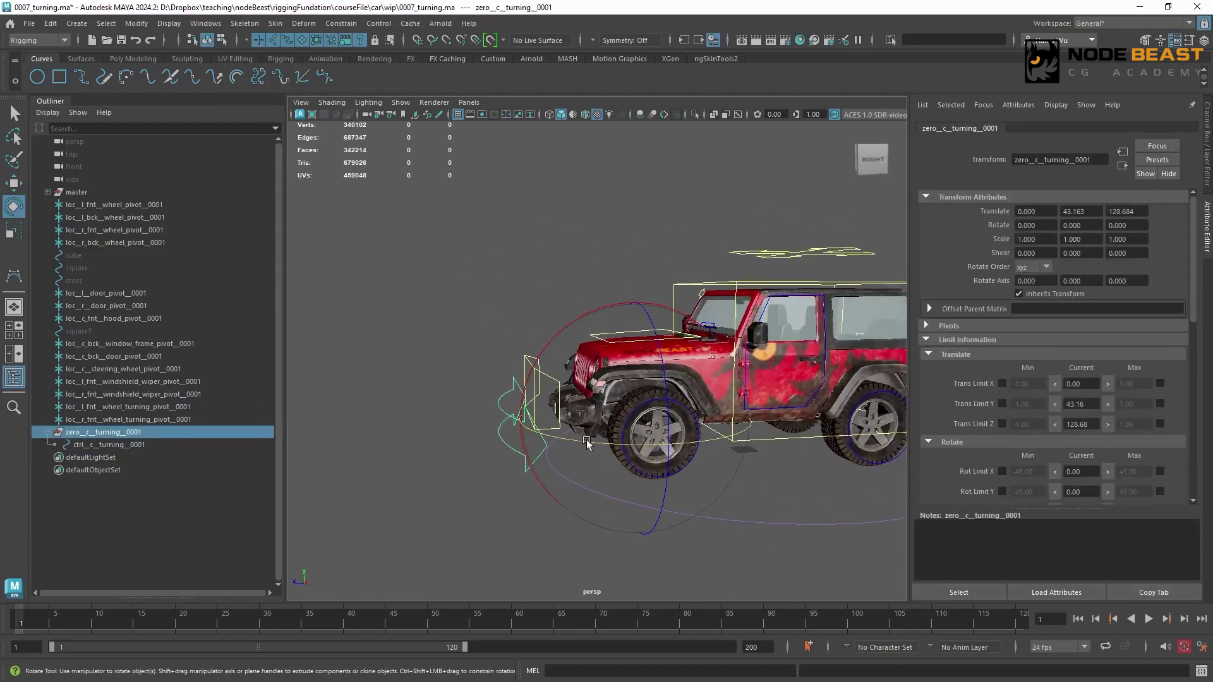
left_click_drag(587, 442, 670, 442)
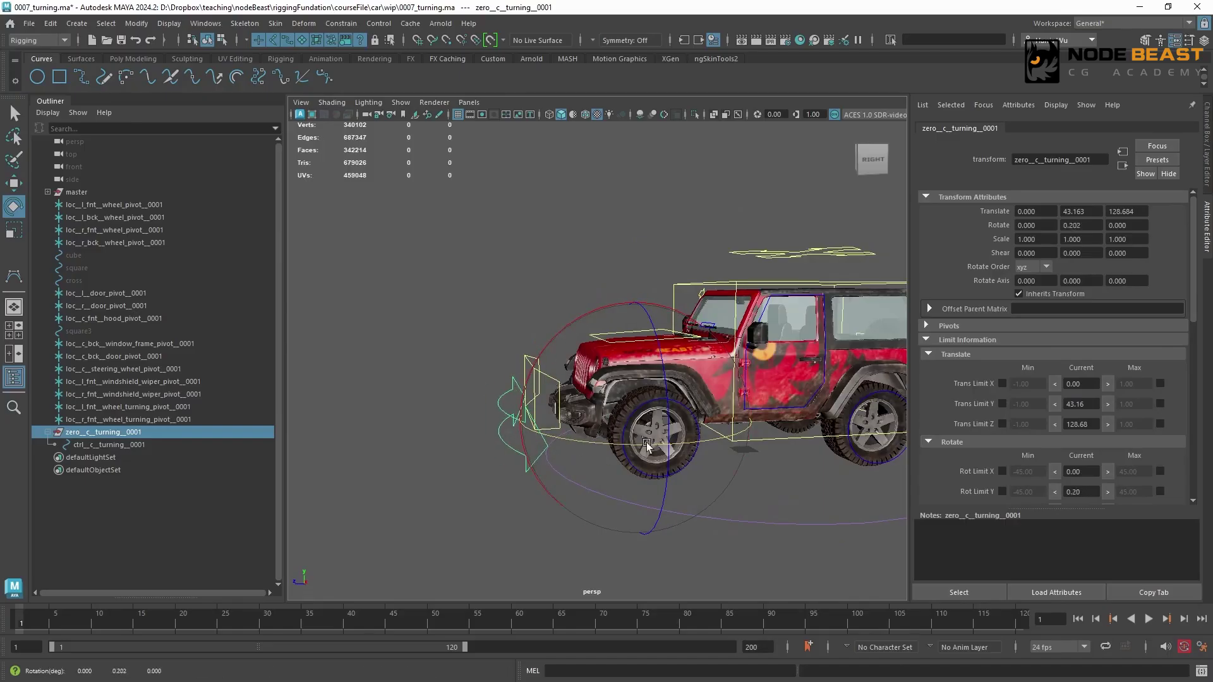
key("ctrl+z")
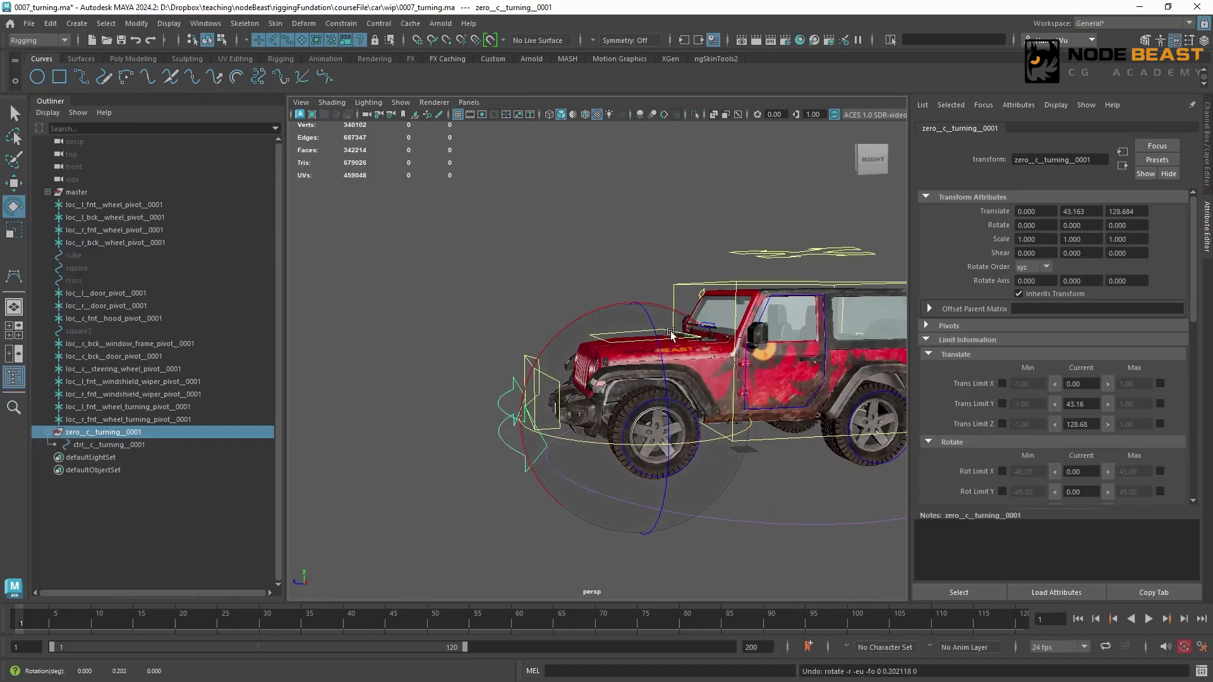
Step: Test-rotate the suspension control above the roof to check the body's movement, and undo the rotations
left_click_drag(671, 304, 726, 281, "alt")
left_click(739, 276)
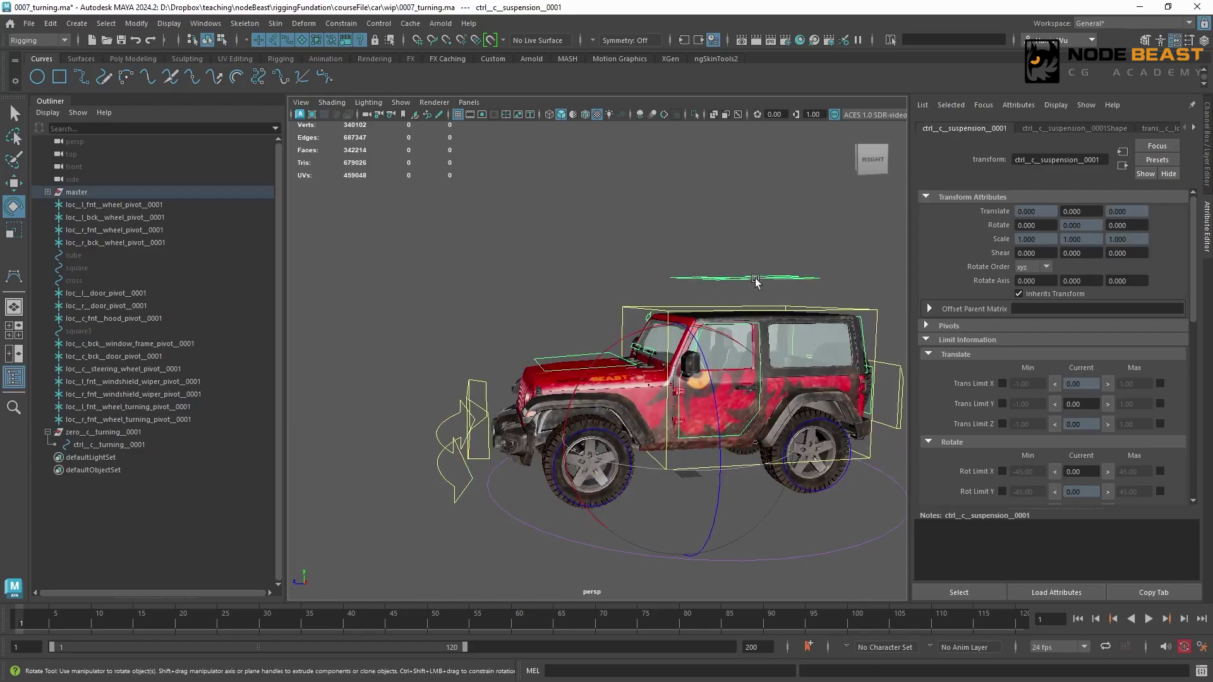
left_click_drag(701, 303, 661, 342)
key("ctrl+z")
key("ctrl+z")
key("ctrl+z")
key("ctrl+z")
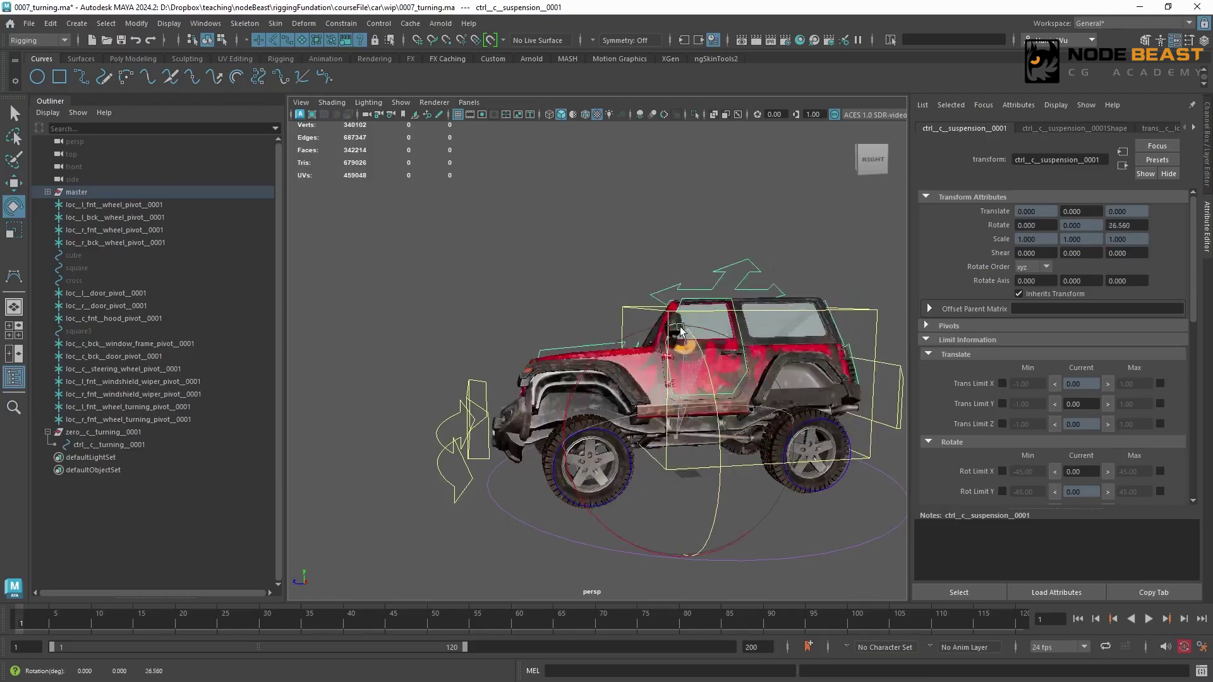
Step: Parent zero__c__turning__0001 under the back bumper control ctrl__c__back__0001
left_click(152, 432)
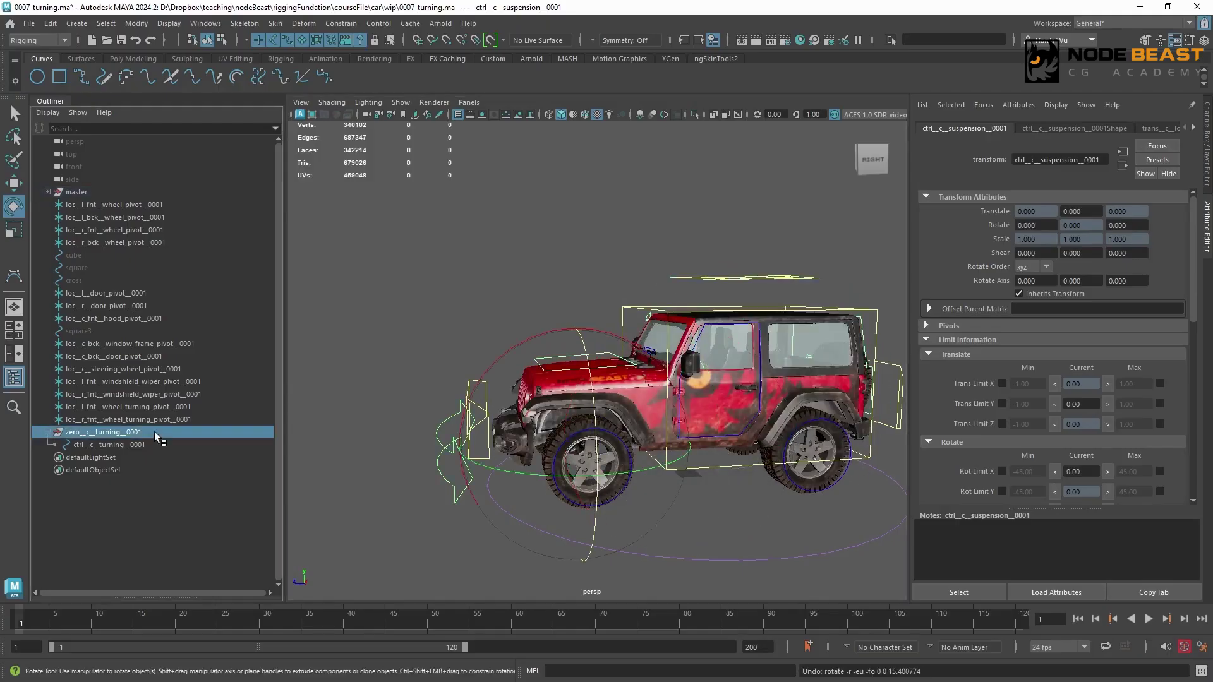
left_click_drag(765, 326, 818, 344, "alt")
left_click(857, 377)
key("p")
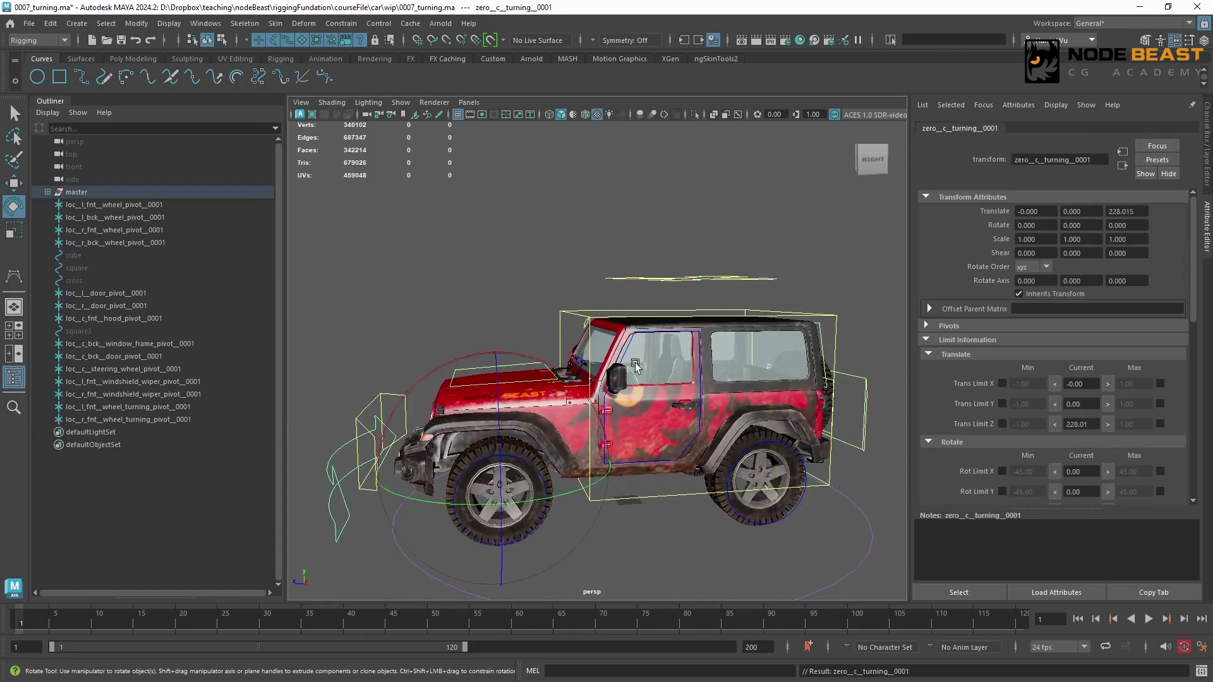
Step: Reveal zero__c__turning__0001 in the hierarchy and compare its placement with the wheel groups under ctrl__c__back__0001
key("w")
key("f")
left_click_drag(215, 331, 218, 343)
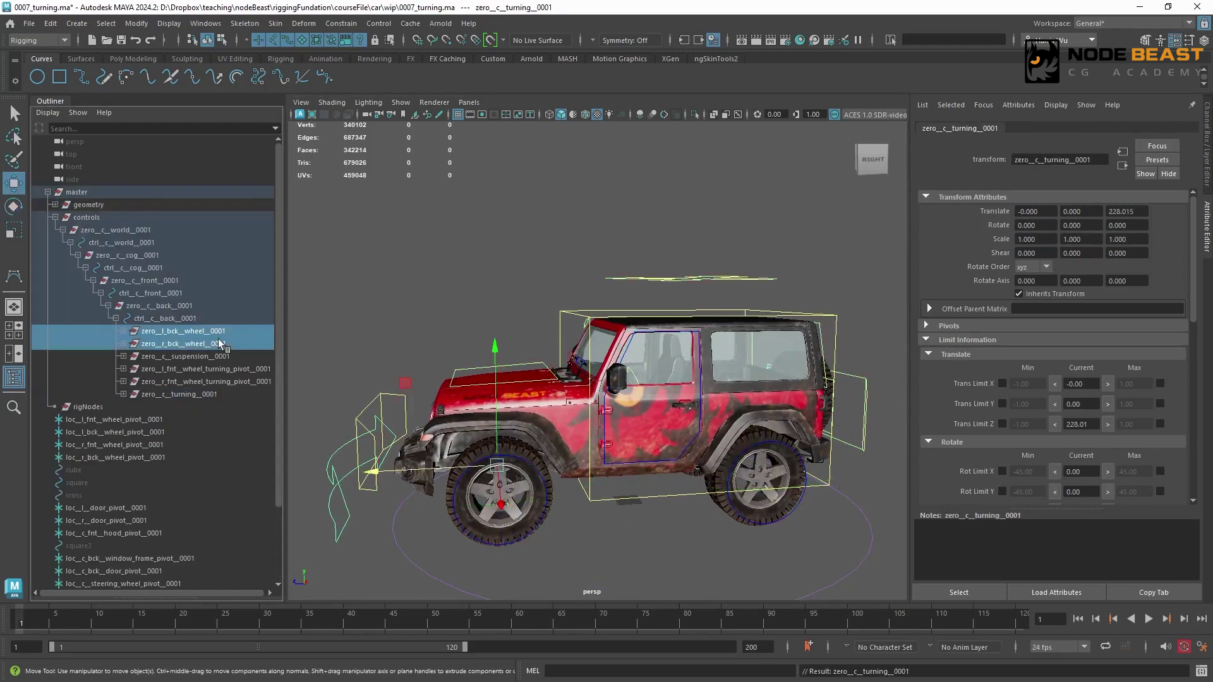
left_click(233, 368, "ctrl")
left_click(230, 381, "ctrl")
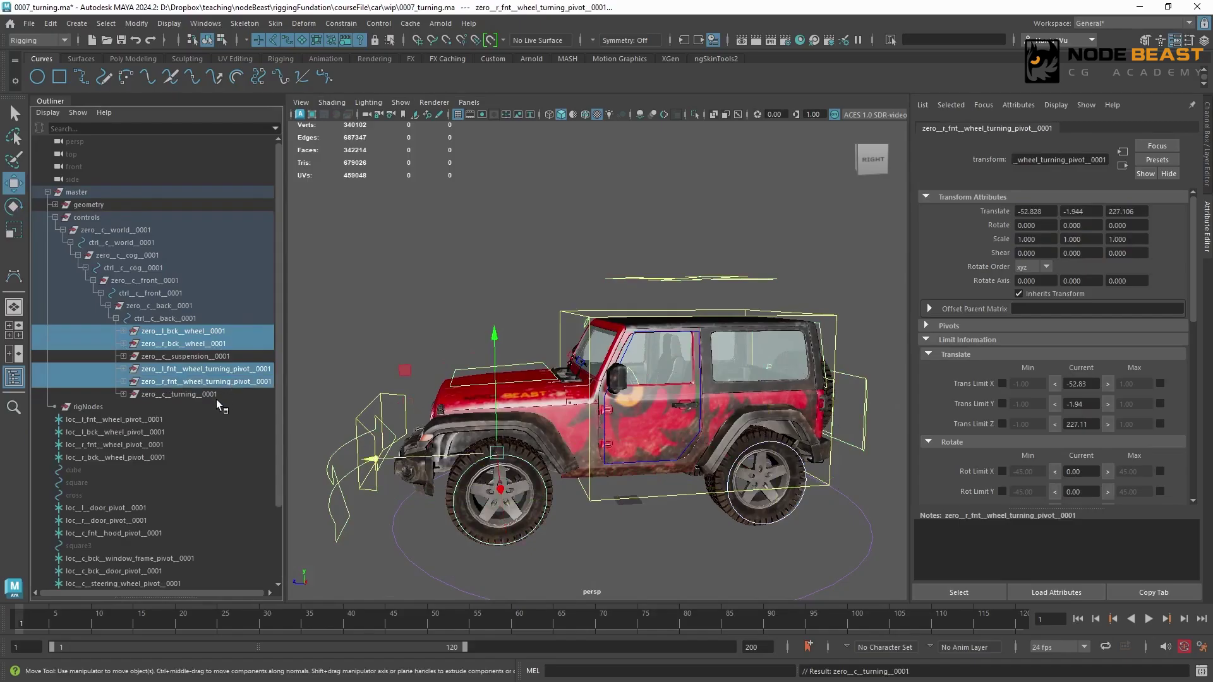
left_click(209, 394)
left_click_drag(537, 386, 580, 386, "alt")
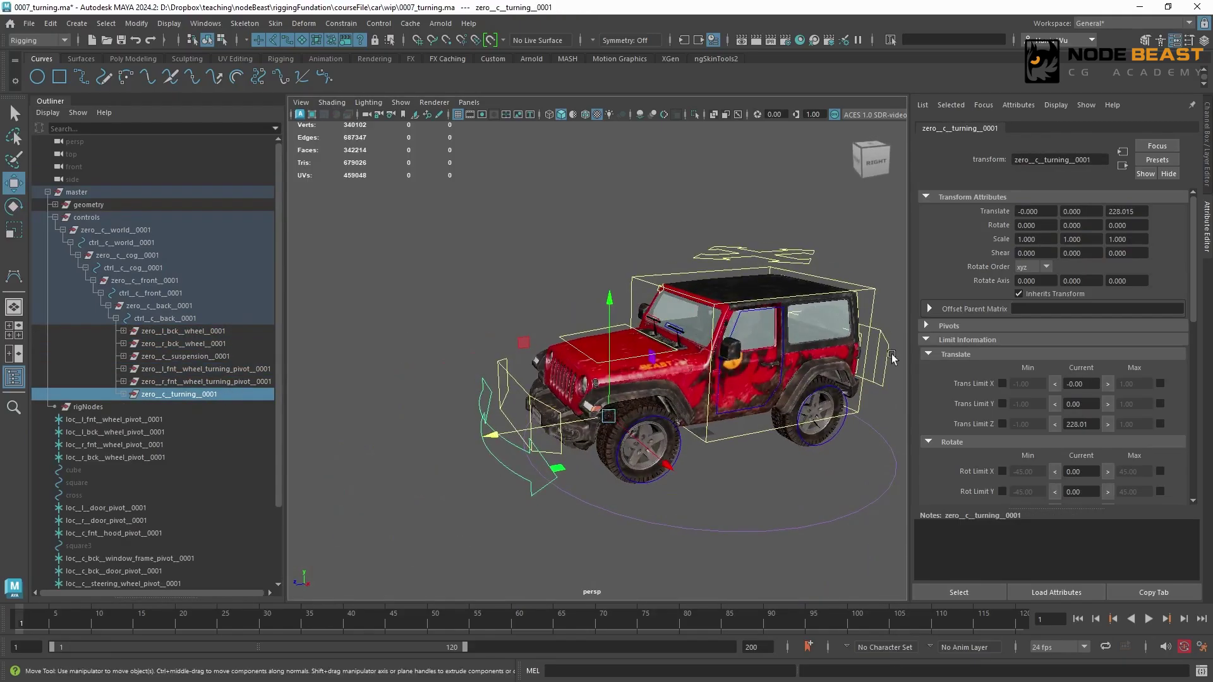
Step: Test-rotate ctrl__c__back__0001 to check that the turning control follows, and restore its zero rotation
left_click(165, 318)
key("e")
left_click_drag(815, 480, 847, 442)
scroll(847, 443, "down", 3)
left_click_drag(758, 398, 689, 424, "alt")
left_click(670, 506)
left_click_drag(670, 506, 767, 495, "alt")
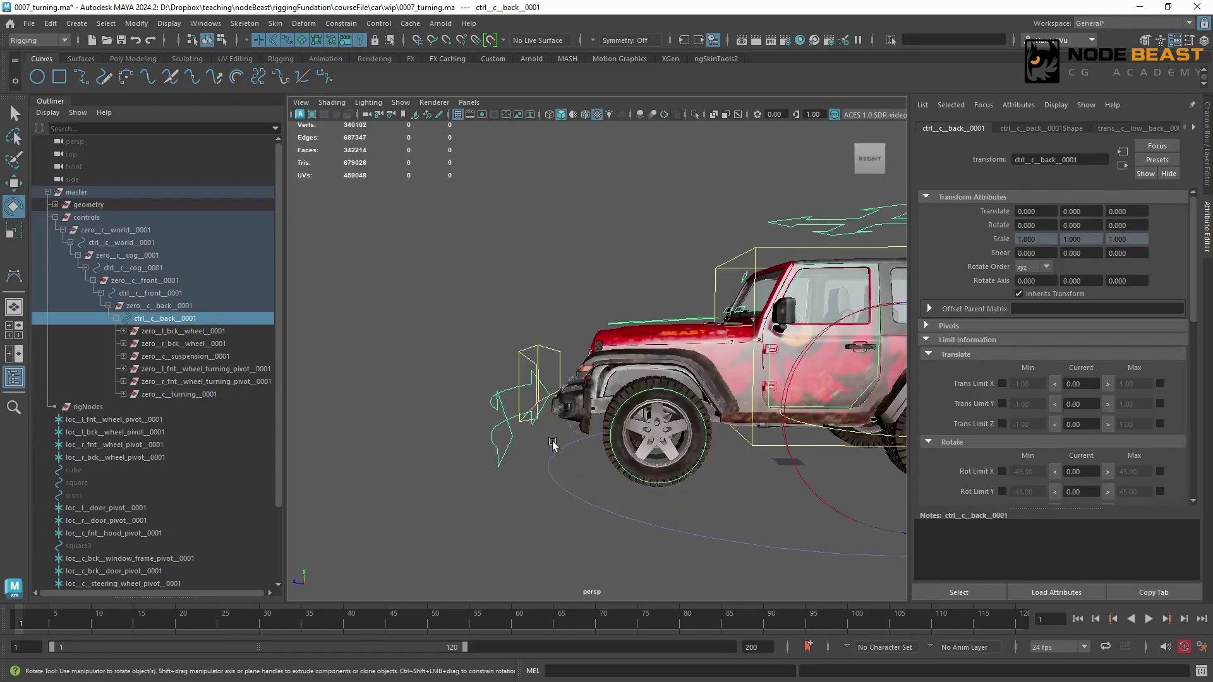
left_click_drag(552, 445, 547, 449, "alt")
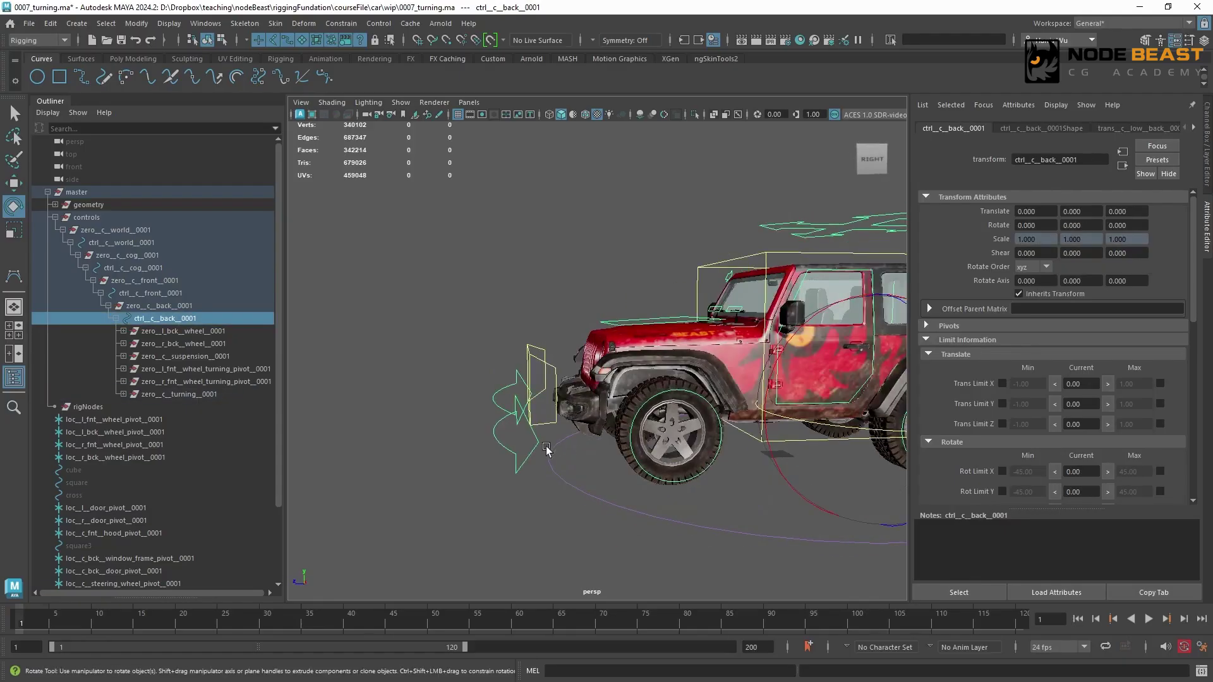
Step: Test ctrl__c__turning__0001 by rotating it about 10 degrees around Y, and undo the rotation
left_click(568, 422)
key("ctrl+a")
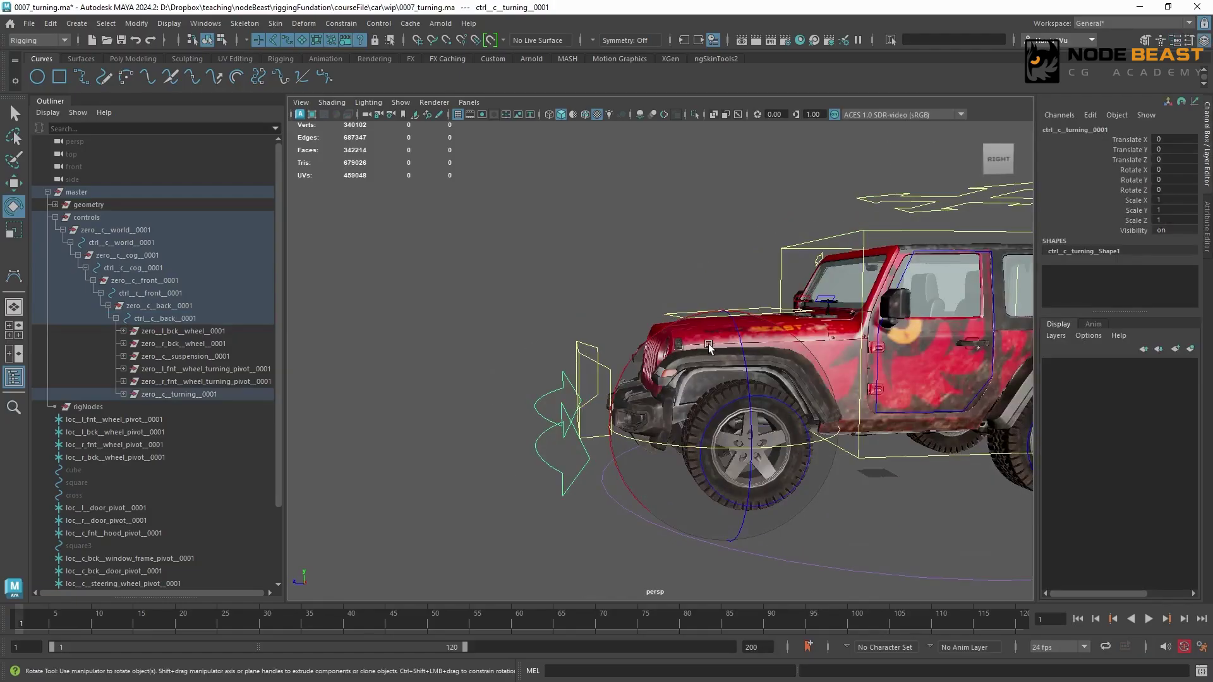
mouse_move(714, 461)
left_mouse_down("alt")
mouse_move(731, 494)
mouse_move(776, 461)
mouse_move(701, 463)
left_mouse_up("alt")
key("ctrl+z")
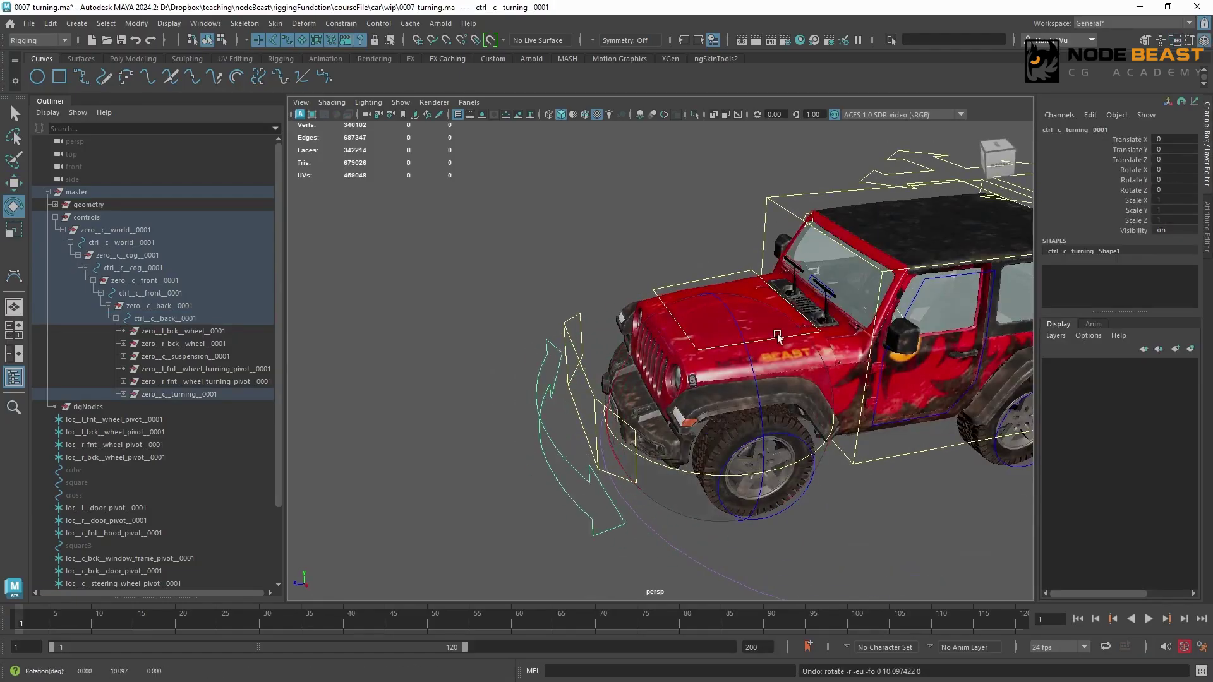
Step: Lock and hide every channel of ctrl__c__turning__0001 except Rotate Y
left_click_drag(1131, 139, 1132, 223)
right_click(1111, 221)
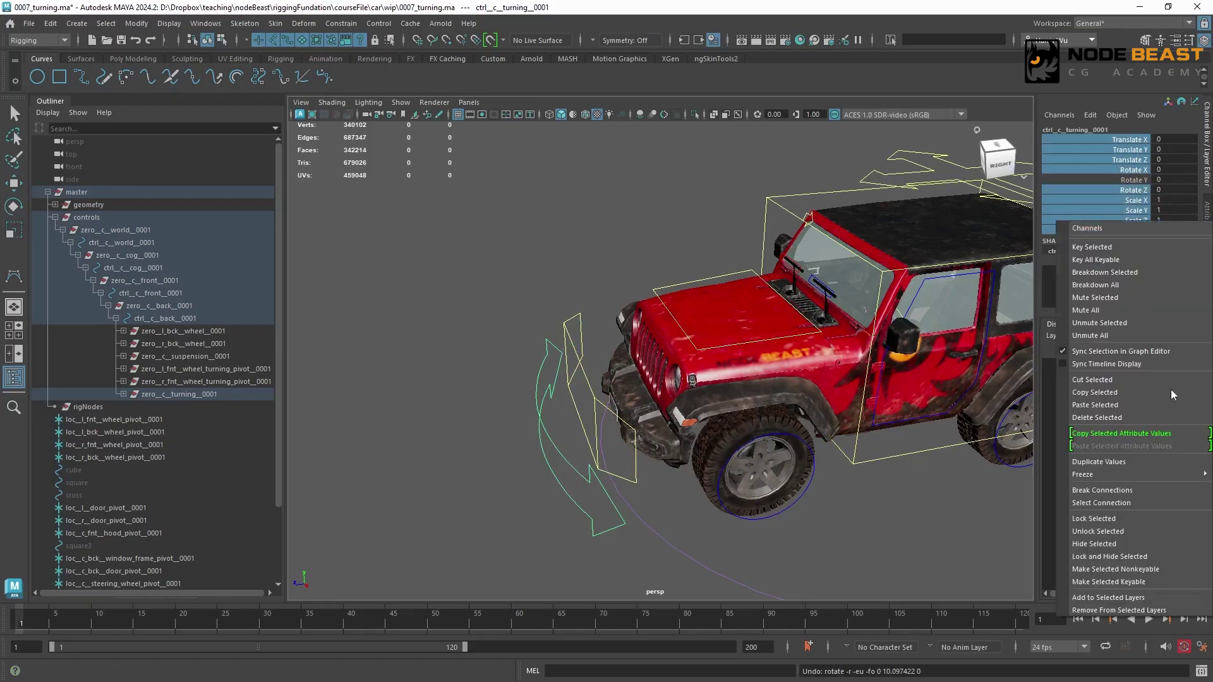
left_click(1147, 557)
key("e")
left_click_drag(585, 379, 501, 366, "alt")
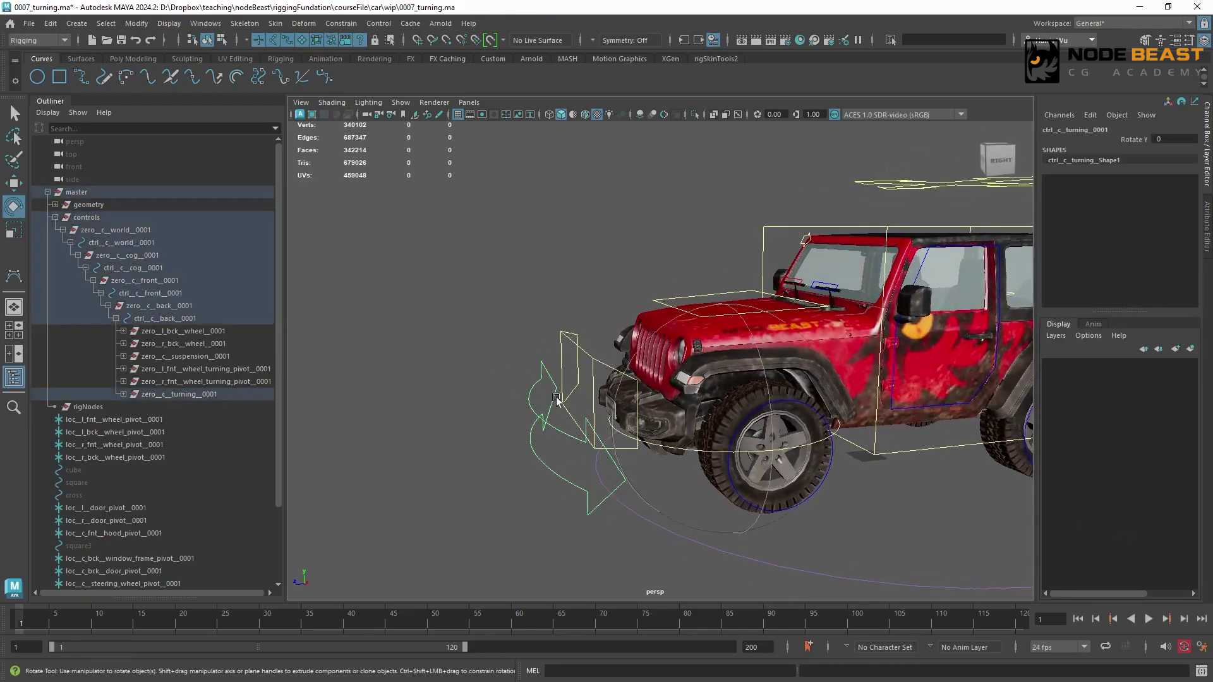
Step: Group grp__l_fnt__wheel_turning_pivot__0001 and grp__r_fnt__wheel_turning_pivot__0001 separately, each inside its own new parent group
left_click_drag(743, 355, 790, 309, "alt")
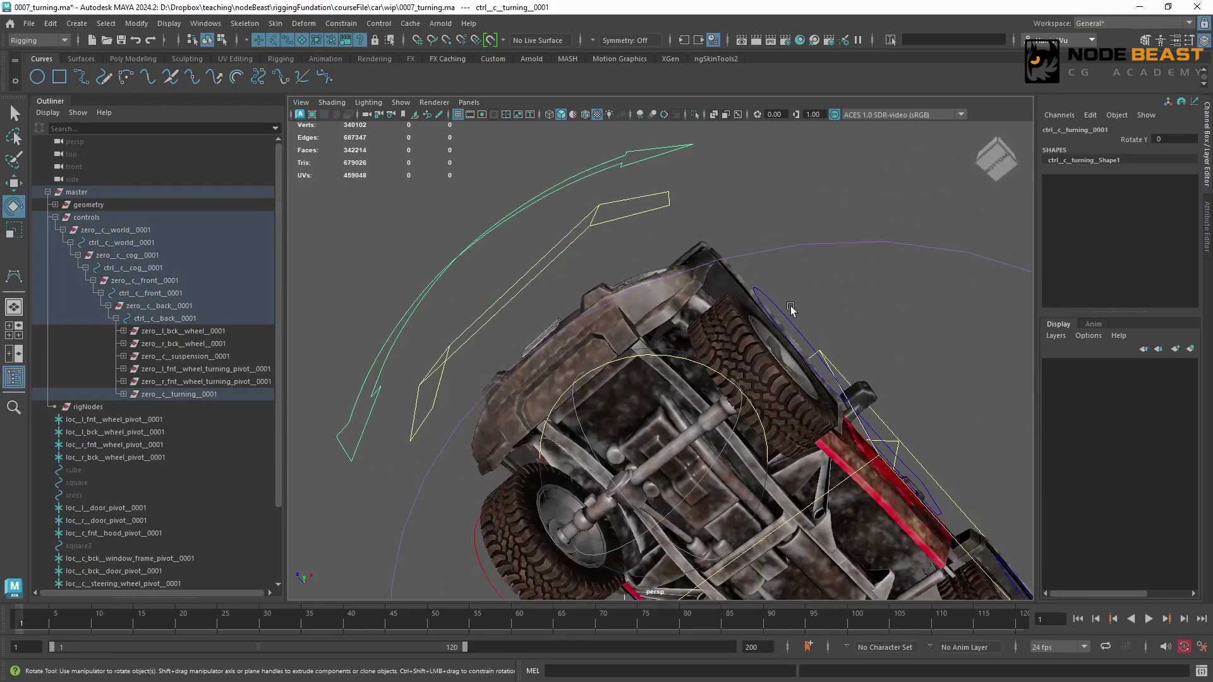
left_click(777, 309)
left_click(123, 369)
left_click(195, 381)
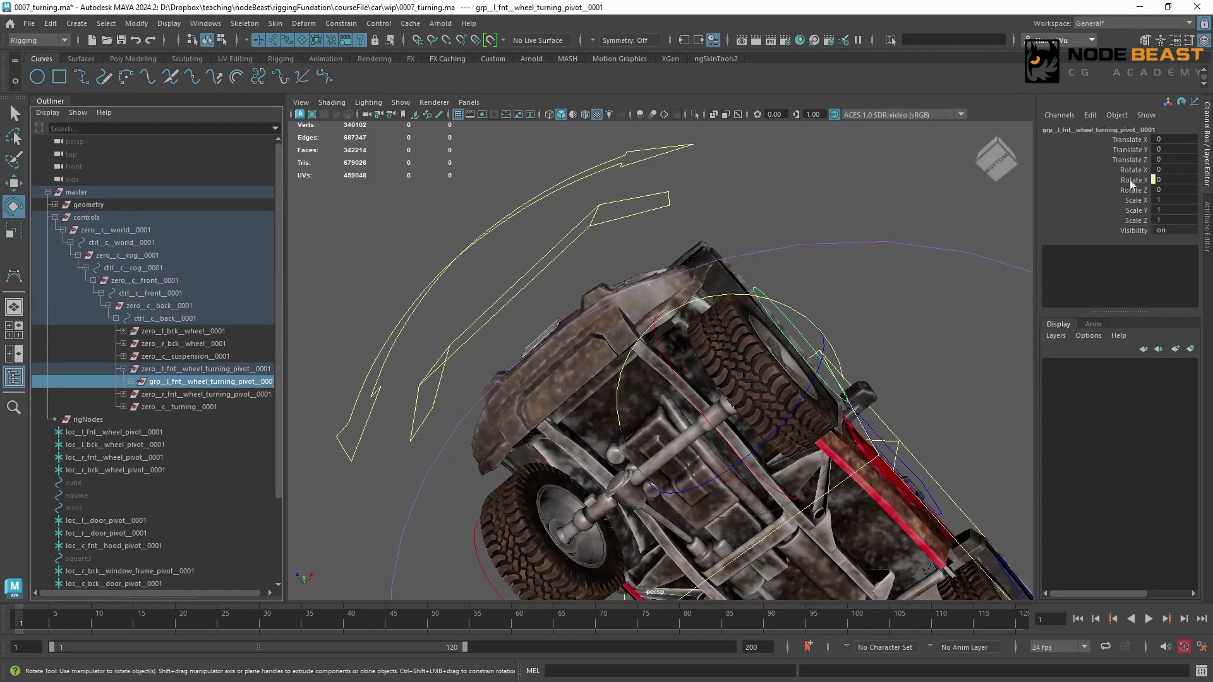
left_click(124, 394)
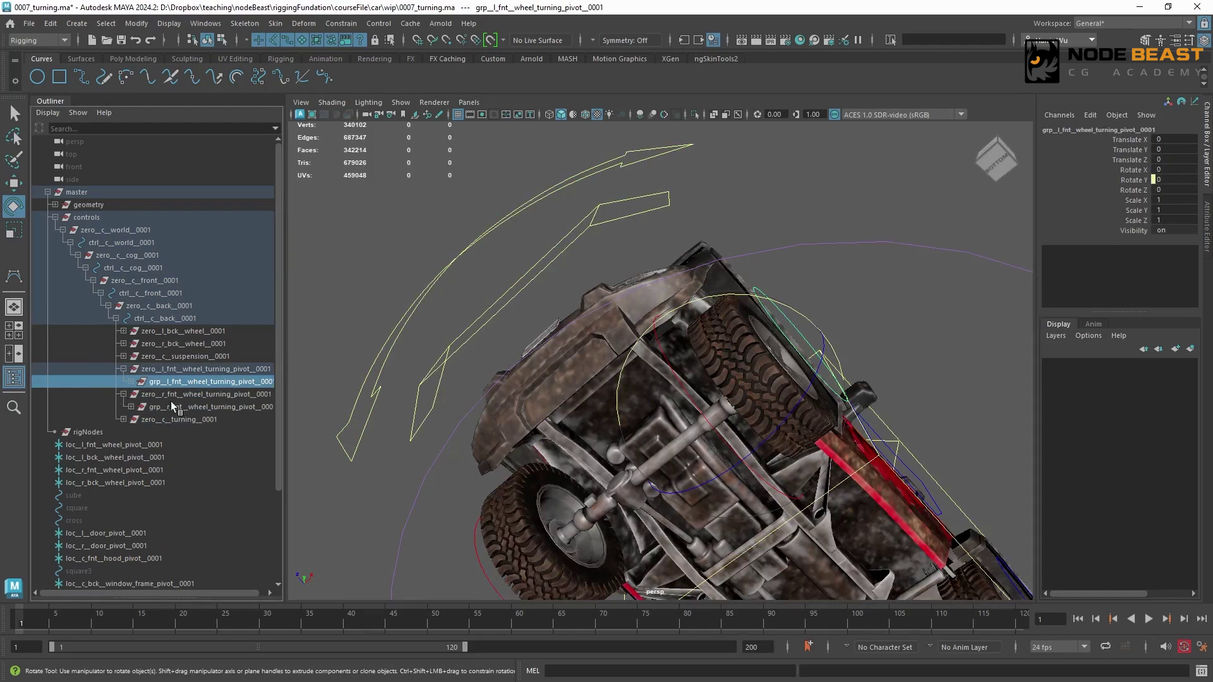
left_click_drag(287, 389, 310, 388)
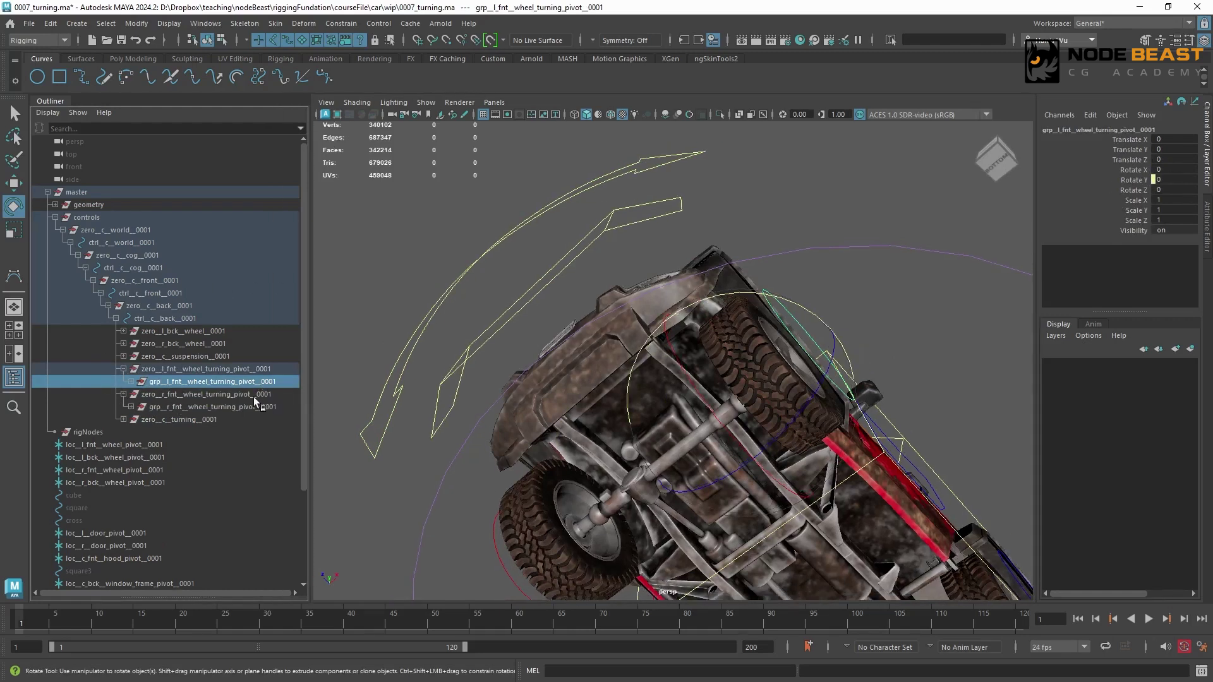
left_click(223, 407, "ctrl")
key("ctrl+g")
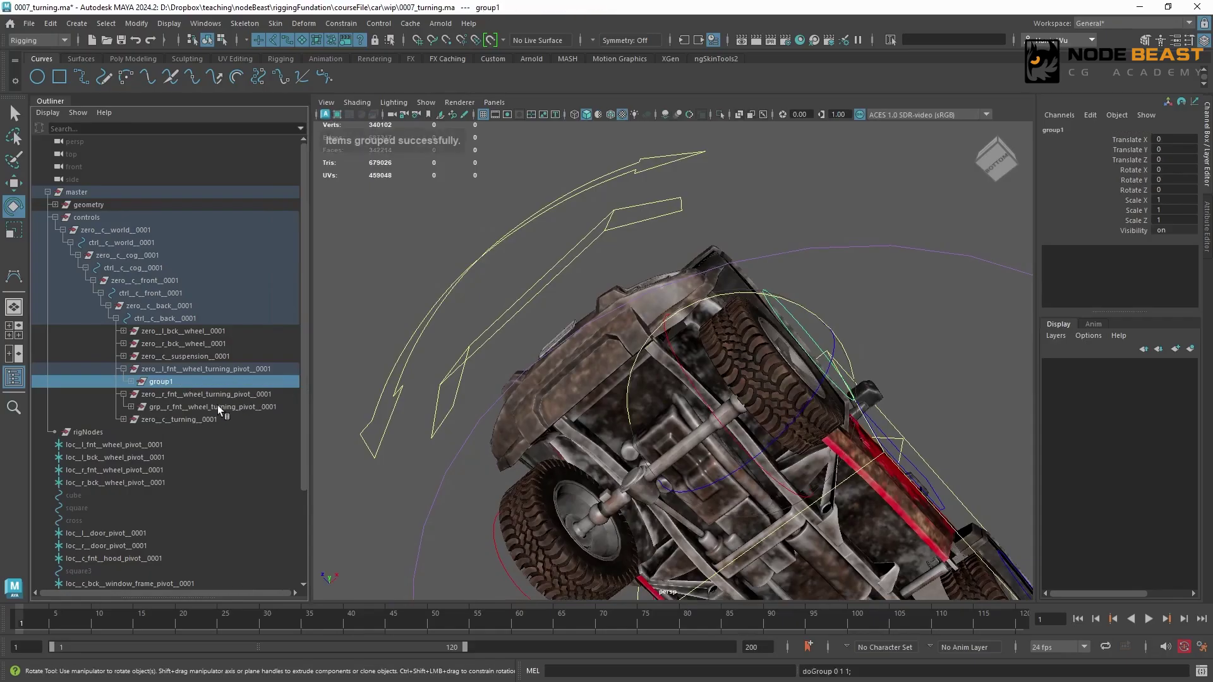
Step: Rename the left front wheel's new parent group as connect__l_fnt__wheel_turning_pivot__0001
left_click(131, 382)
double_click(185, 382)
type("__l_fnt__wheel_turning_pivot__0001")
key("Home")
type("cone")
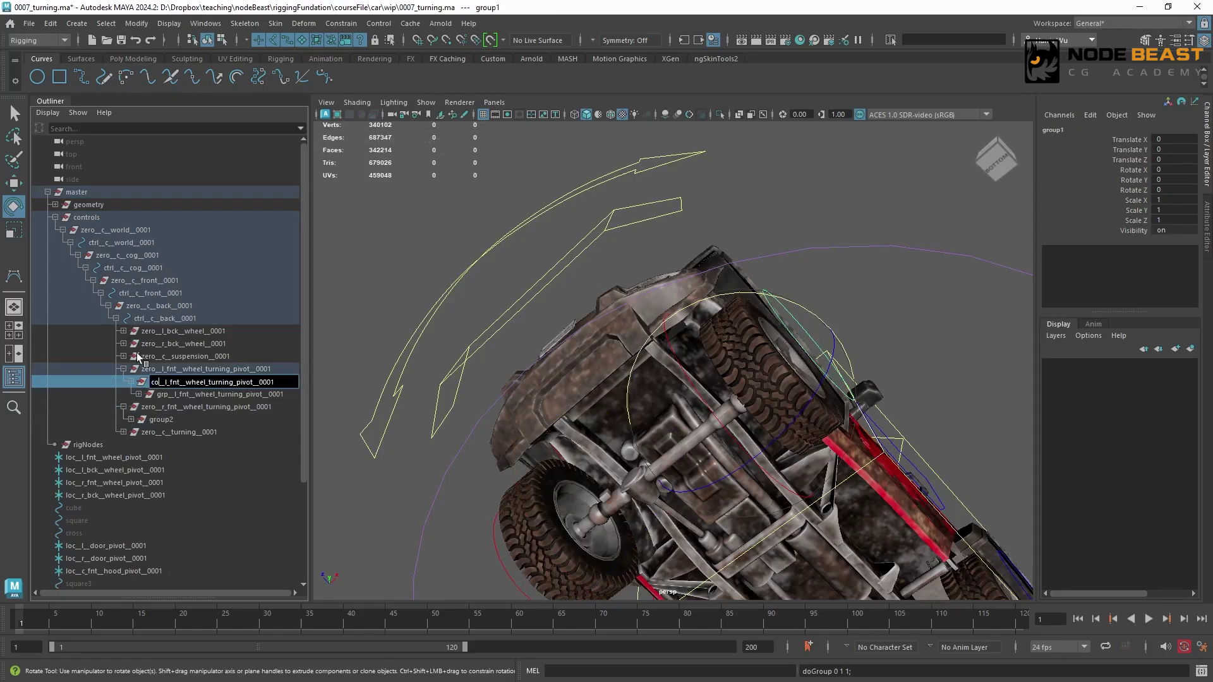
key("BackSpace")
type("nect")
key("Return")
Step: Rename the right front wheel's new parent group as connect__r_fnt__wheel_turning_pivot__0001
left_click(131, 420)
left_click(172, 432)
double_click(183, 418)
type("__r_fnt__wheel_turning_pivot__0001")
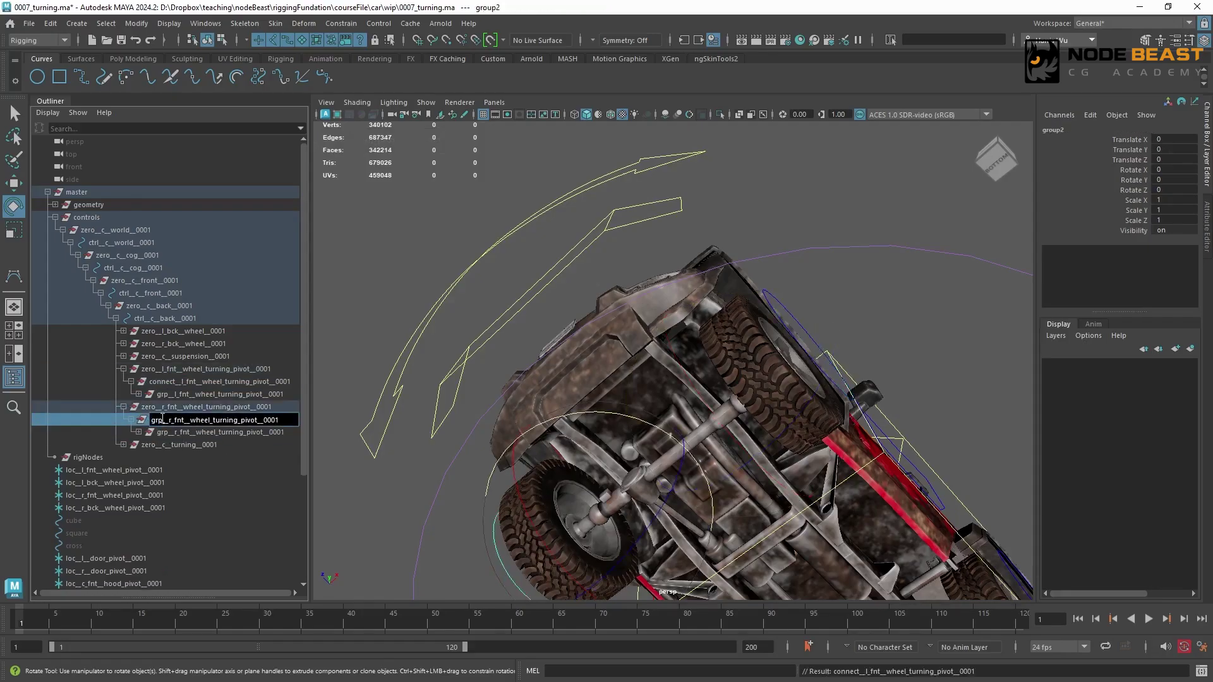
key("Home")
type("conne")
type("ct")
key("Return")
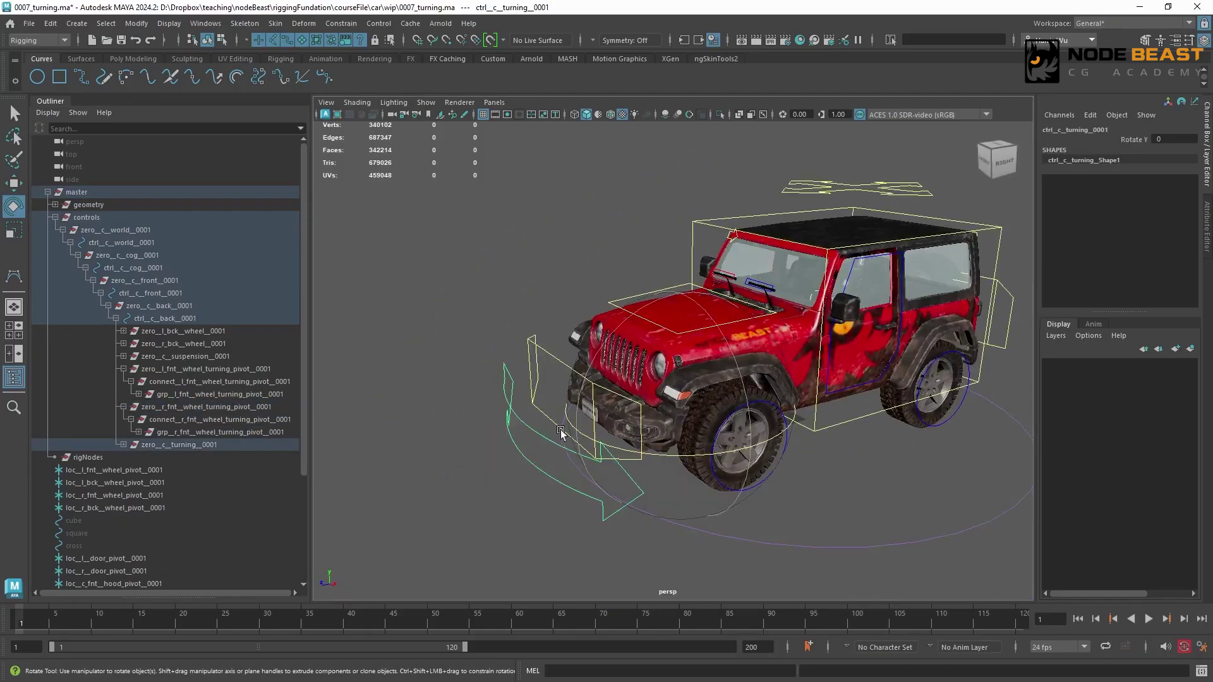
Step: Test ctrl__c__turning__0001 by rotating it about 15 degrees around Y, undo the rotation, and select the two front wheel grp pivot groups
left_click_drag(560, 432, 707, 429)
key("ctrl+z")
left_click(215, 393)
left_click(198, 432, "ctrl")
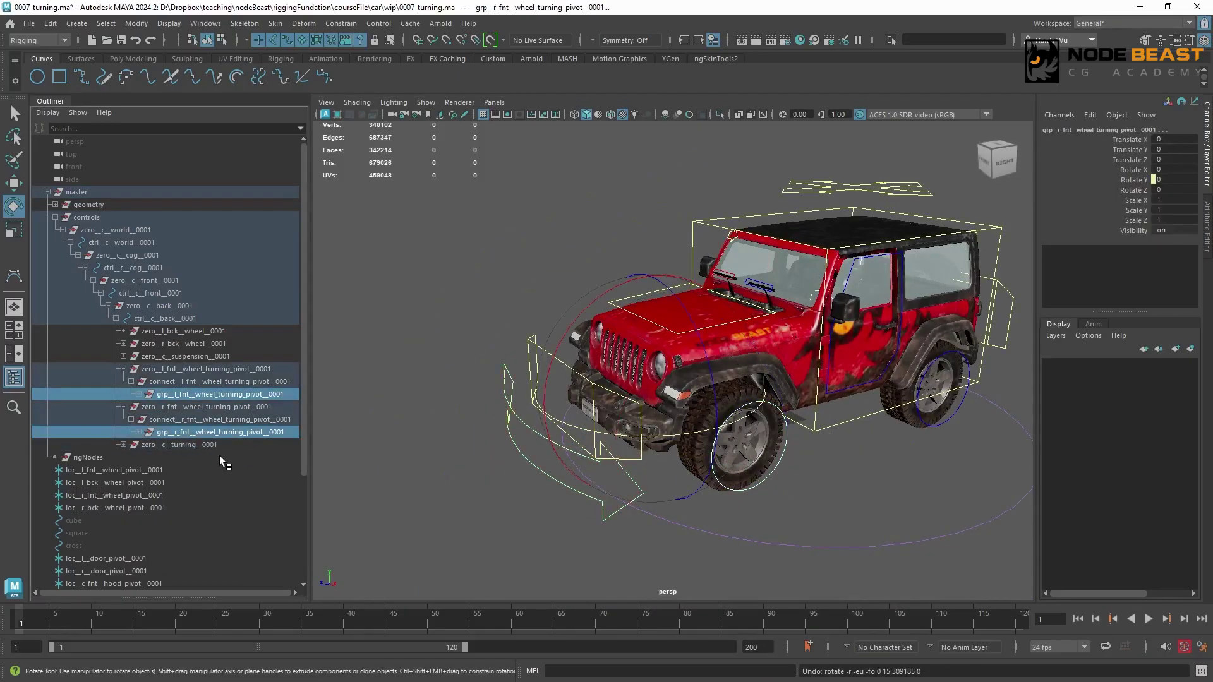
Step: Load ctrl__c__turning__0001 as the source and both front wheel connect groups as the targets in the Connection Editor
left_click(499, 417)
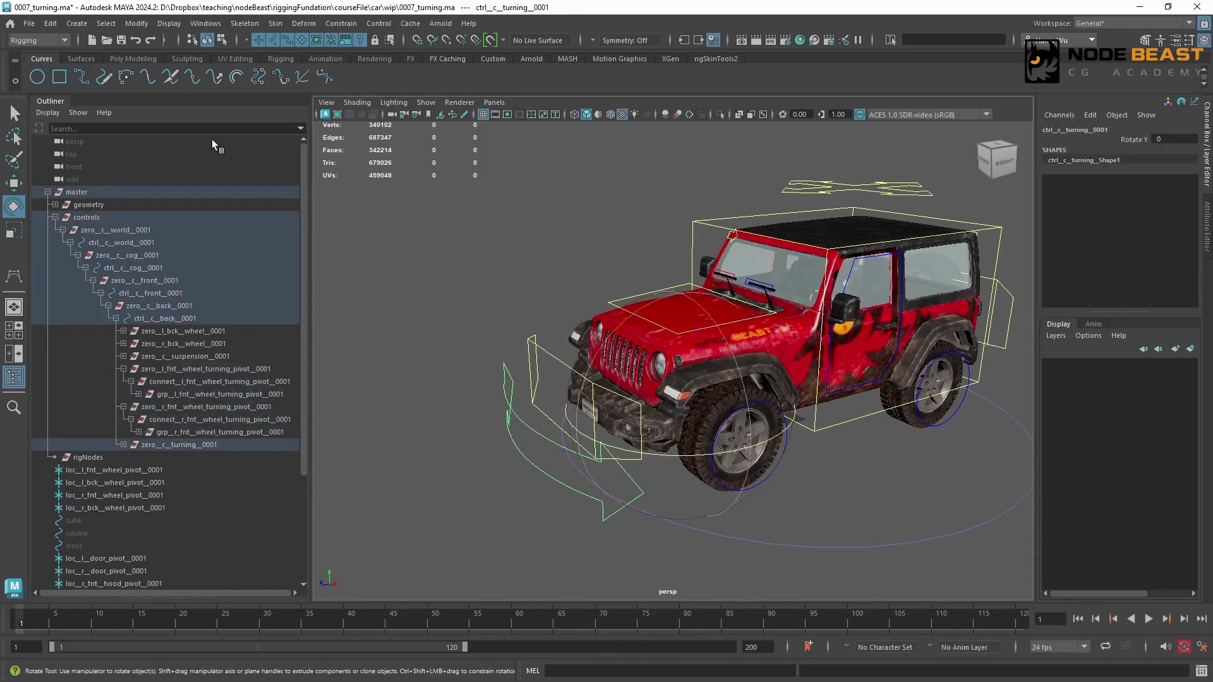
left_click(205, 23)
mouse_move(264, 86)
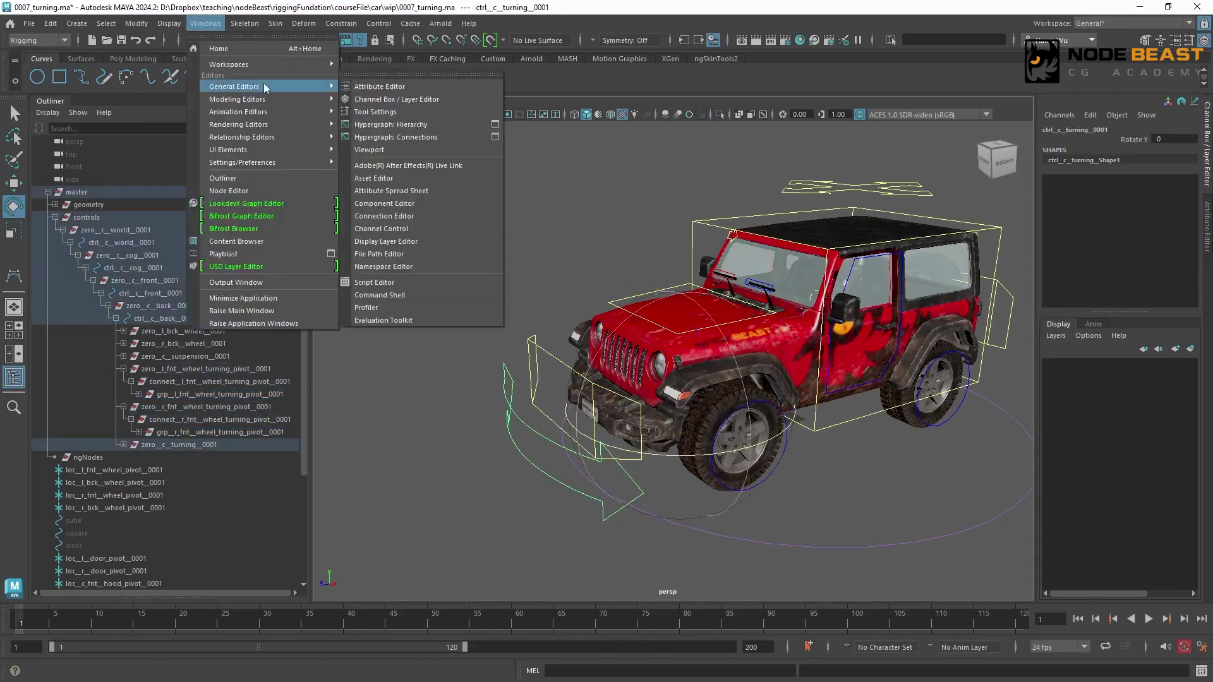
left_click(398, 216)
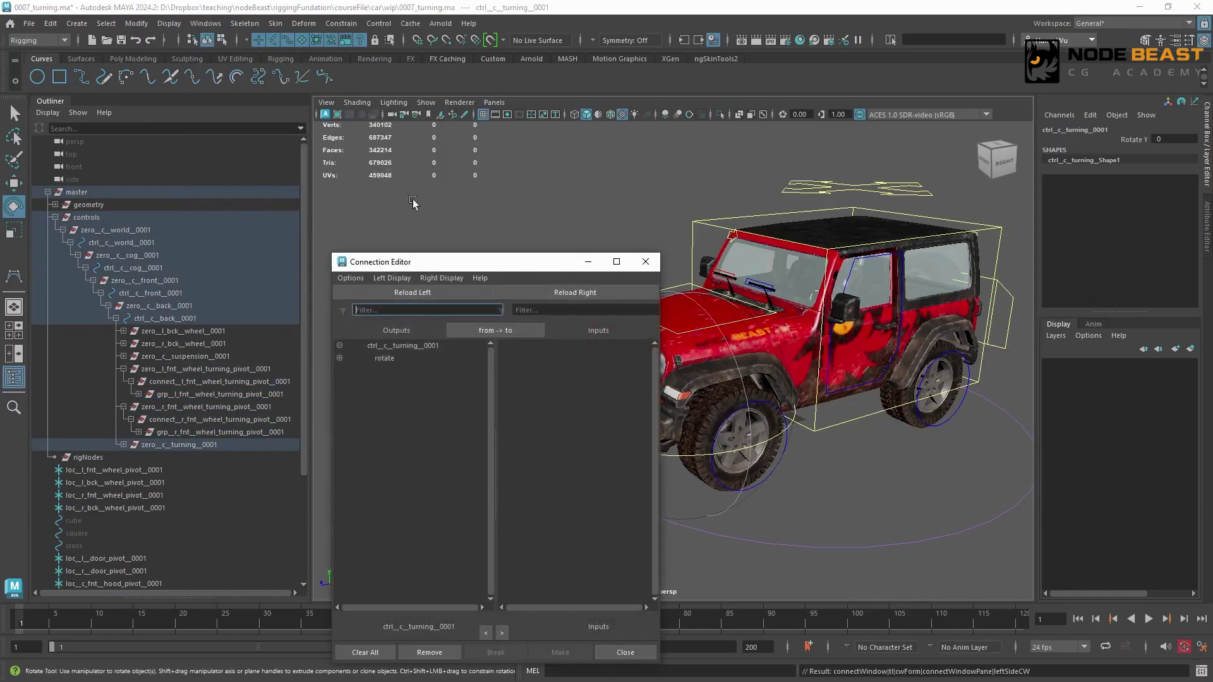
left_click(180, 382)
left_click(184, 420)
left_click(201, 381)
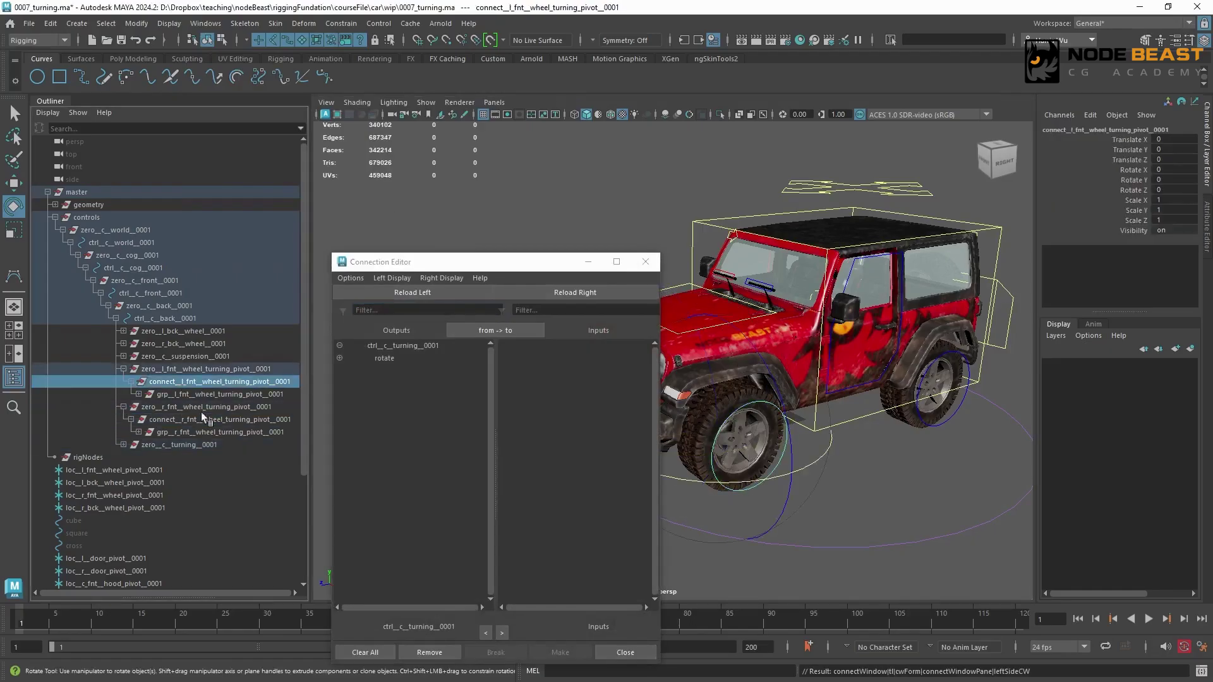
left_click(202, 419, "ctrl")
left_click(577, 294)
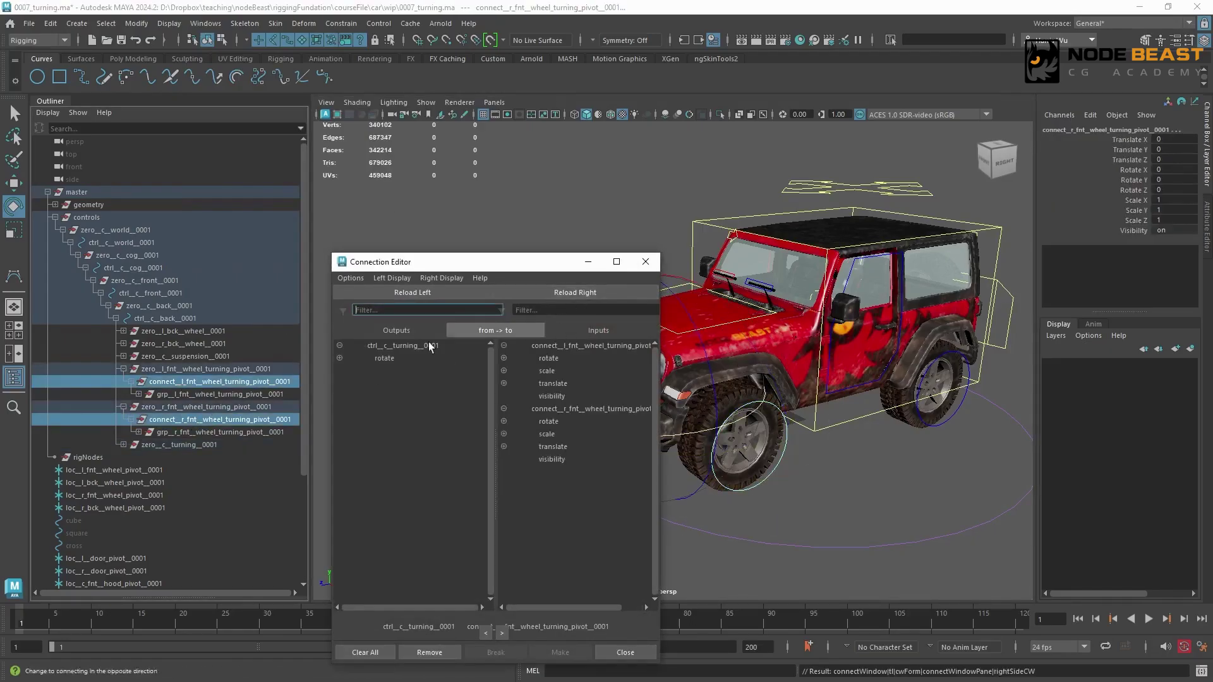
Step: Connect rotateY of ctrl__c__turning__0001 to rotateY of both the left and right front wheel connect groups
left_click(341, 358)
left_click(394, 371)
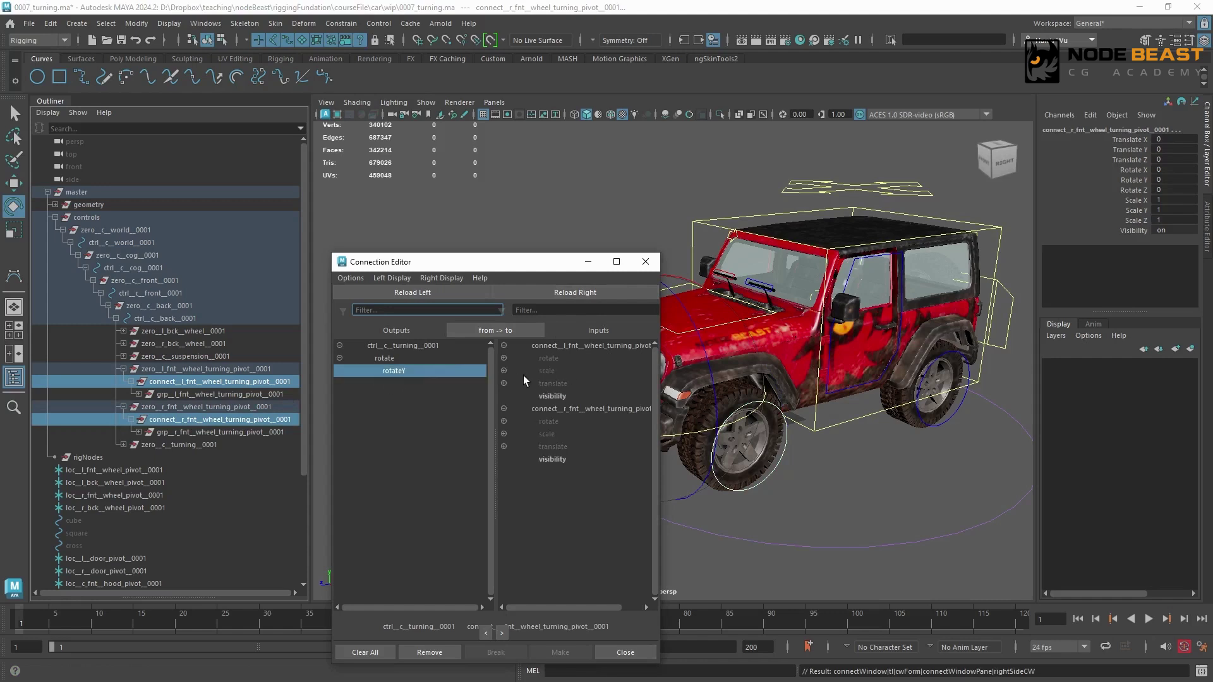
left_click(503, 358)
left_click(558, 384)
left_click(503, 459)
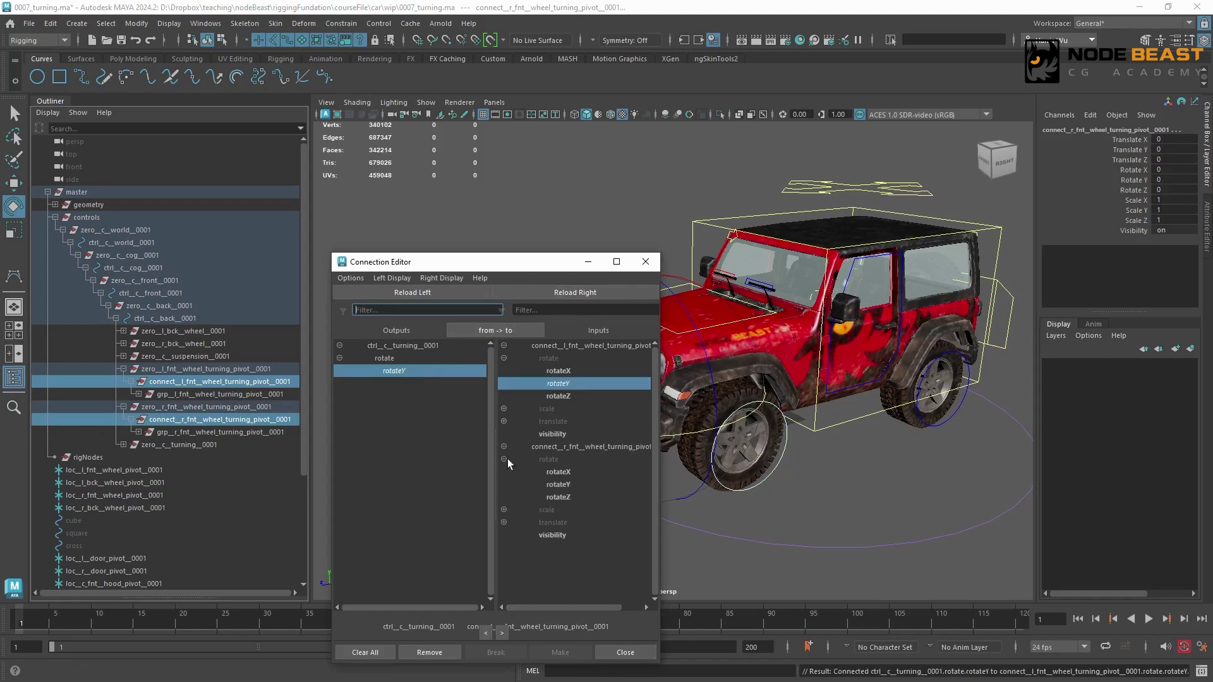
left_click(558, 485)
Step: Test the connected wheels by rotating ctrl__c__turning__0001 about 29 degrees around Y, and return it to 0
left_click(525, 409)
left_click(520, 418)
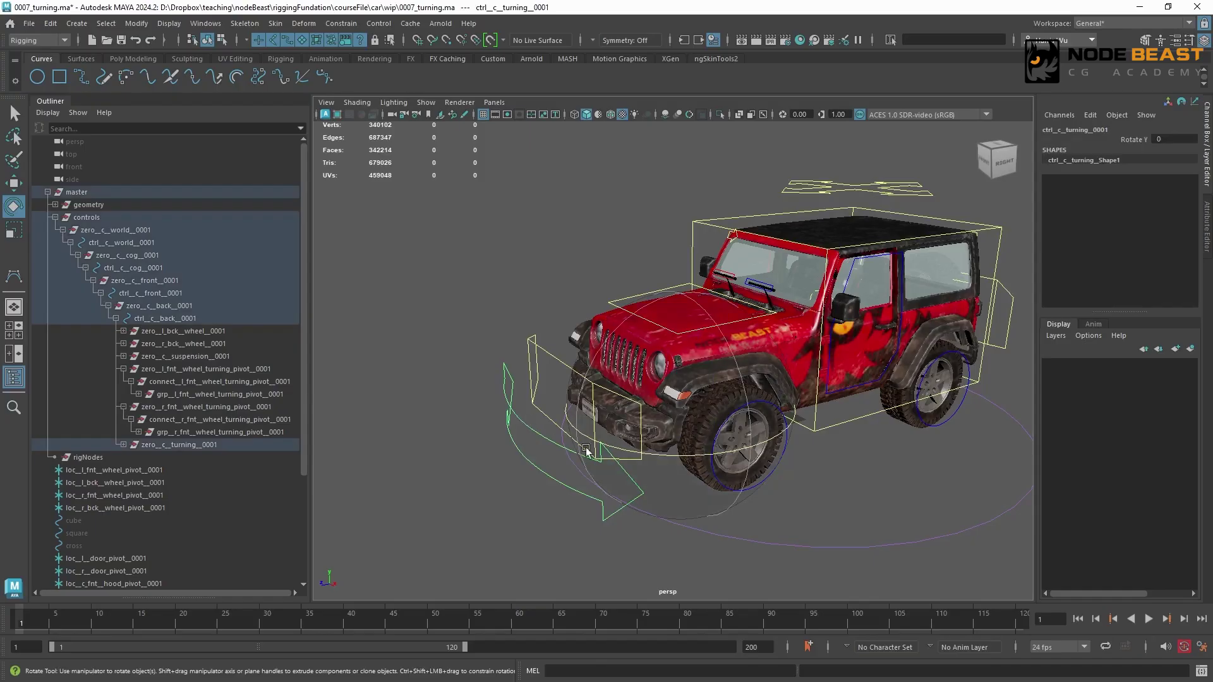
left_click_drag(629, 445, 787, 287)
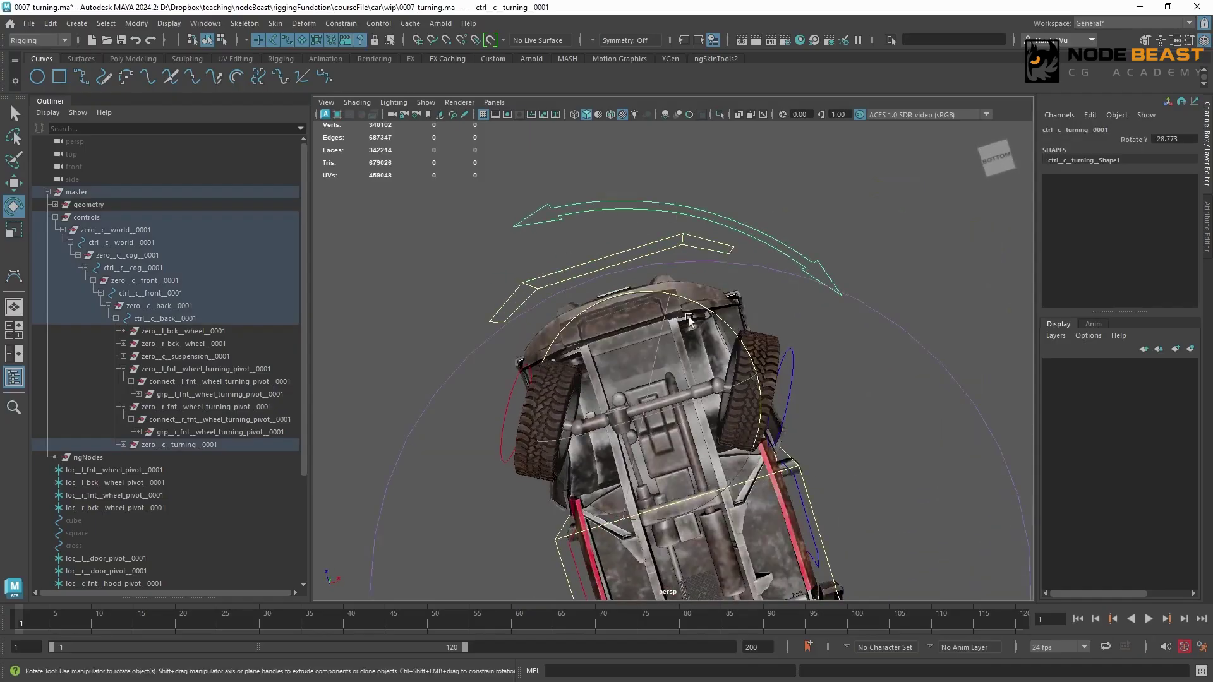
left_click_drag(717, 319, 638, 303)
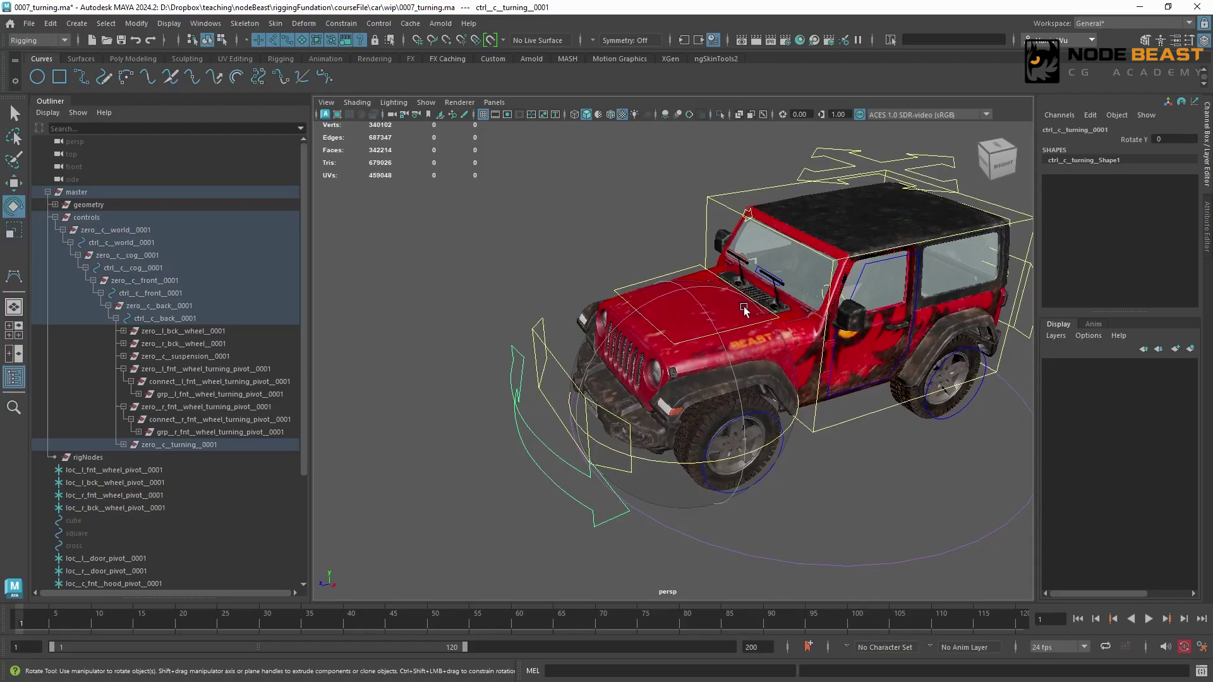
Step: Test ctrl__c__steering_wheel__0001 inside the car by rotating it around X, and undo the rotation
middle_click_drag(744, 306, 667, 363, "alt")
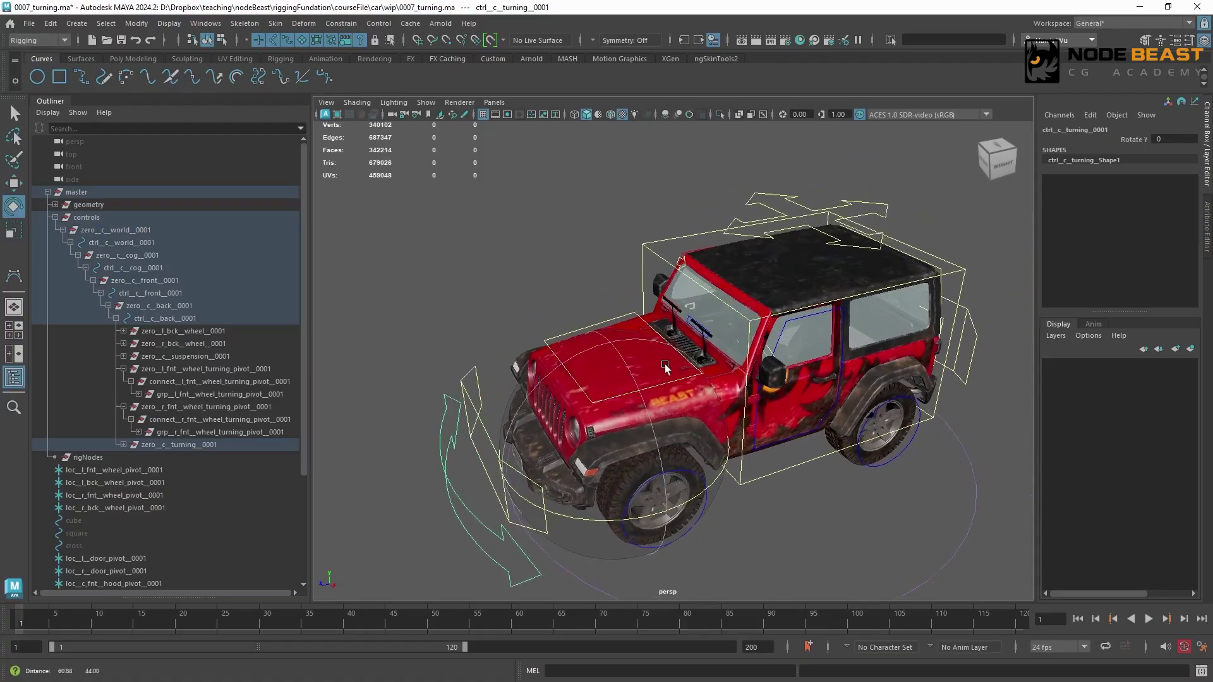
right_click_drag(582, 278, 693, 265, "alt")
left_click_drag(693, 266, 593, 252, "alt")
right_click_drag(592, 252, 727, 365, "alt")
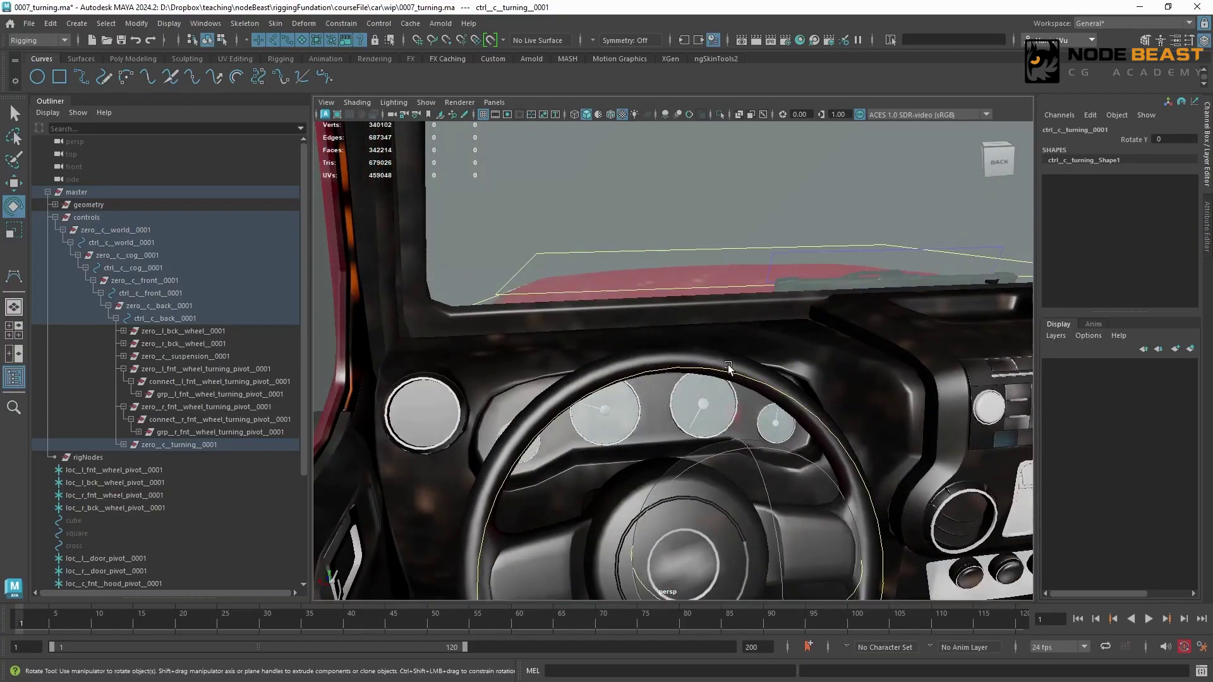
left_click(733, 368)
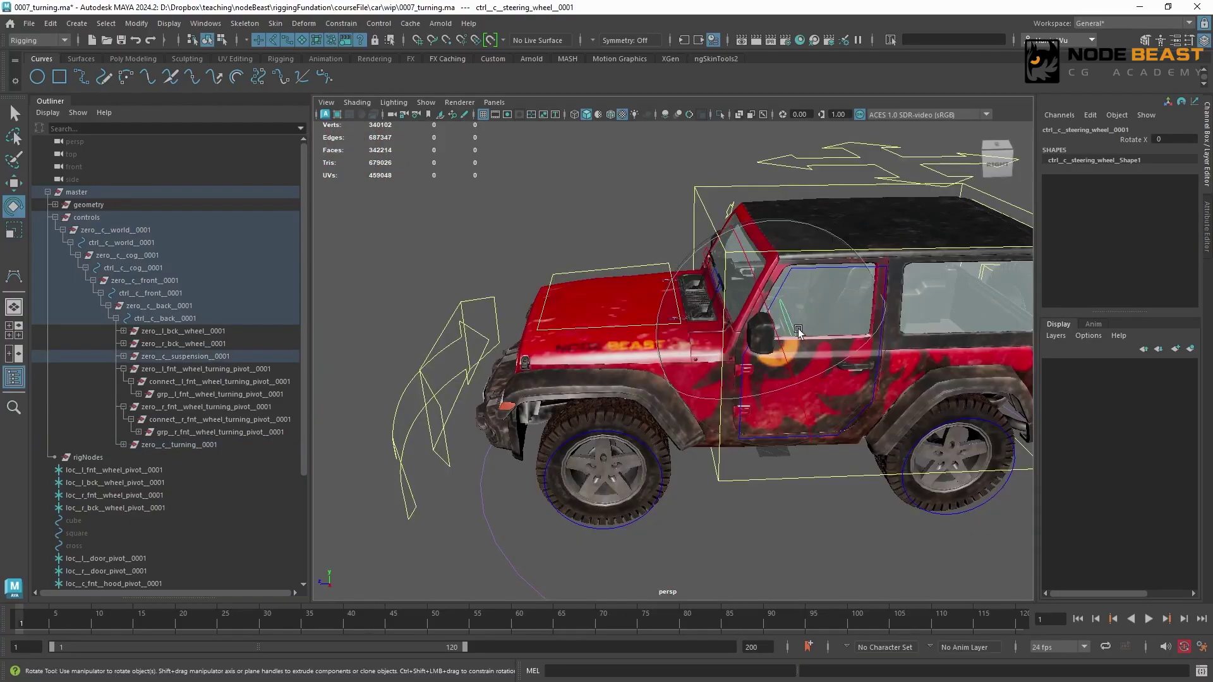
left_click_drag(798, 333, 718, 316, "alt")
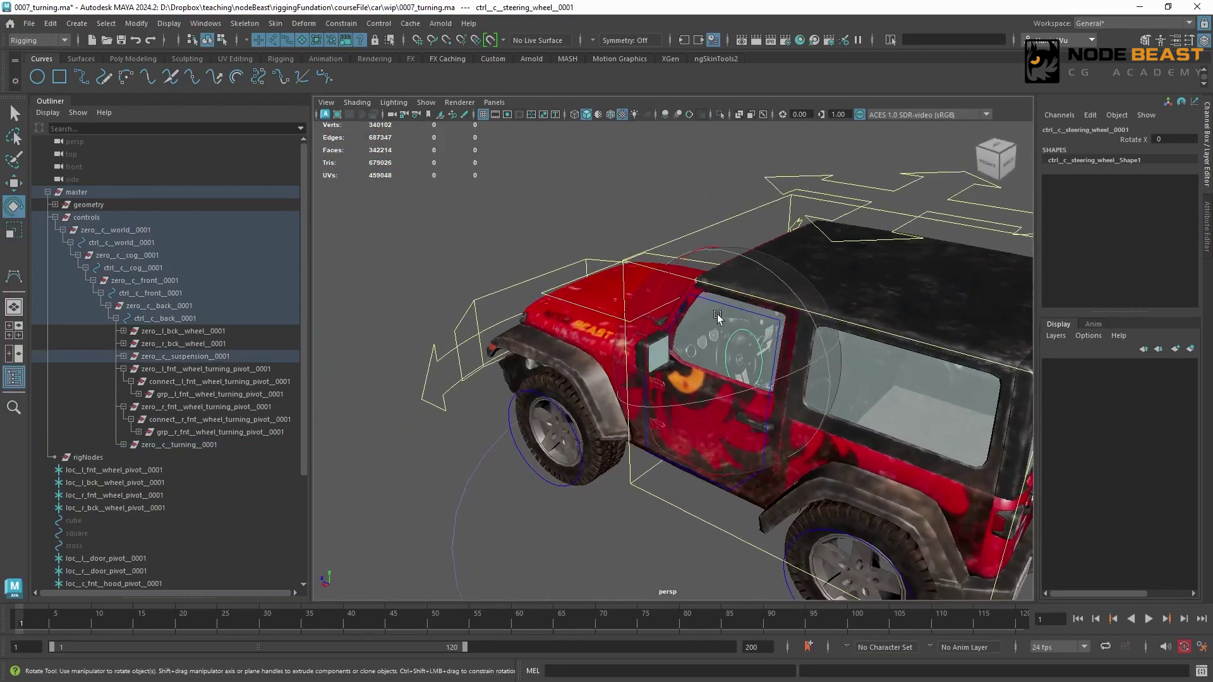
right_click_drag(717, 317, 638, 301, "alt")
left_click_drag(689, 316, 651, 319, "alt")
scroll(605, 267, "up", 2)
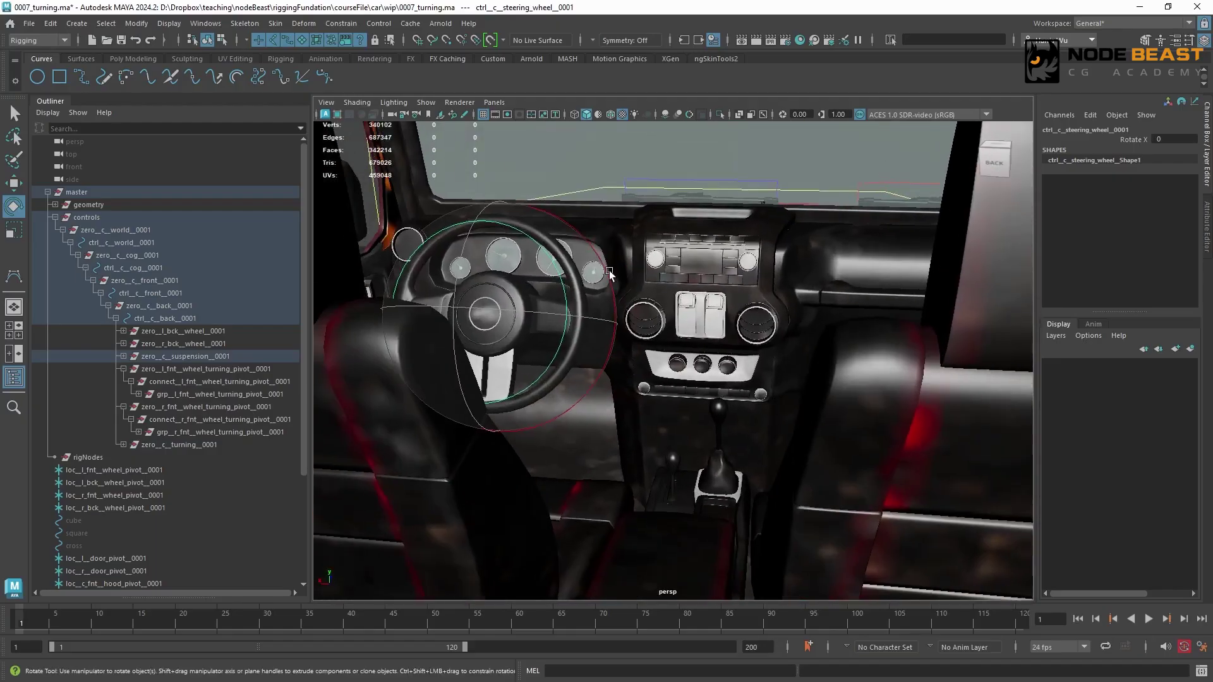
left_click_drag(601, 259, 874, 273)
key("ctrl+z")
key("ctrl+z")
Step: Examine the connected Rotate Y channel of connect__l_fnt__wheel_turning_pivot__0001 and its relation to the steering wheel
left_click(218, 382)
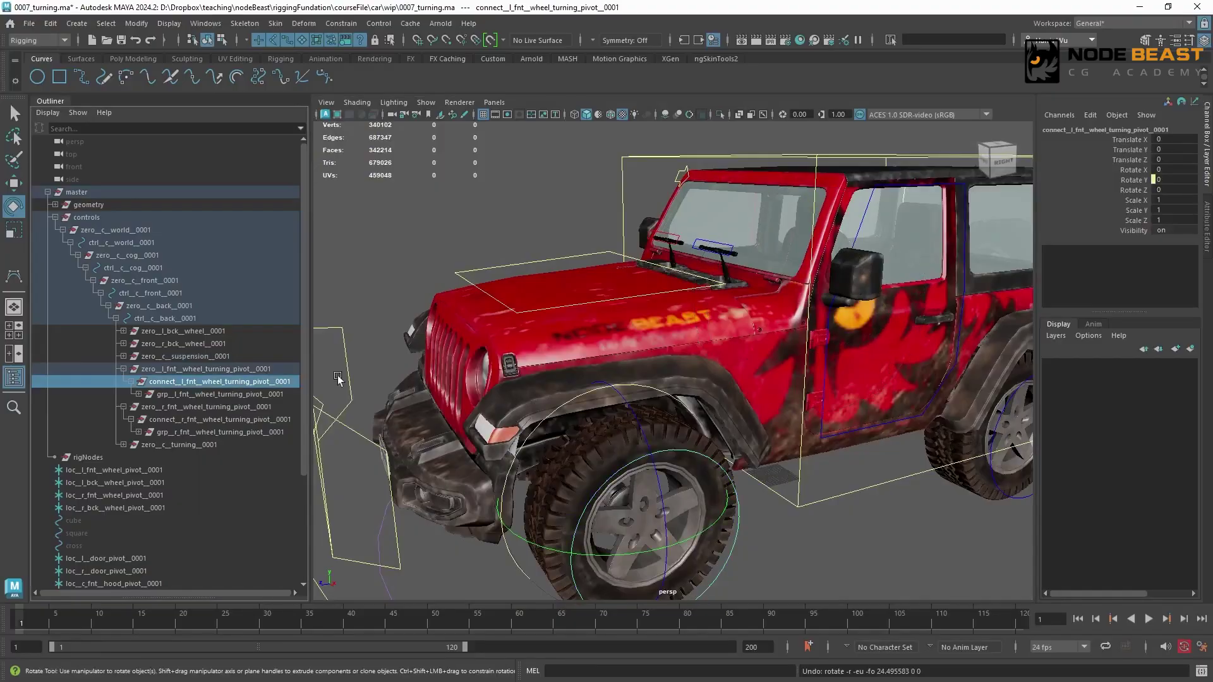
left_click_drag(686, 400, 729, 430, "alt")
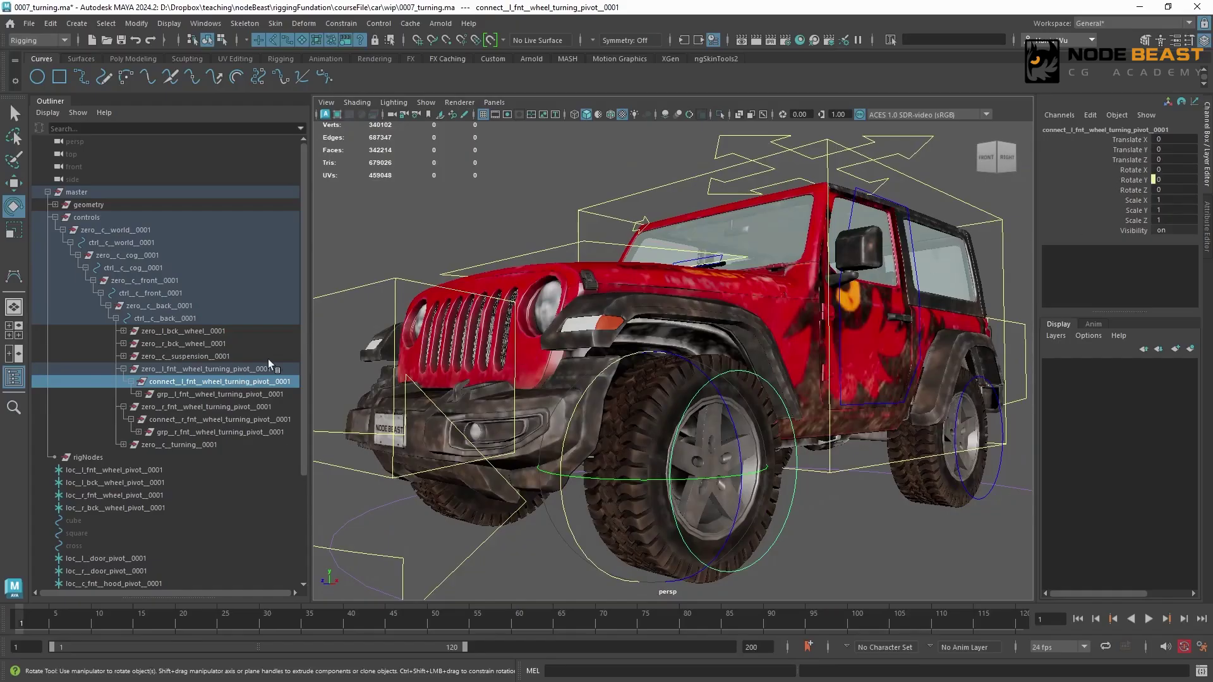
left_click_drag(683, 297, 826, 309, "alt")
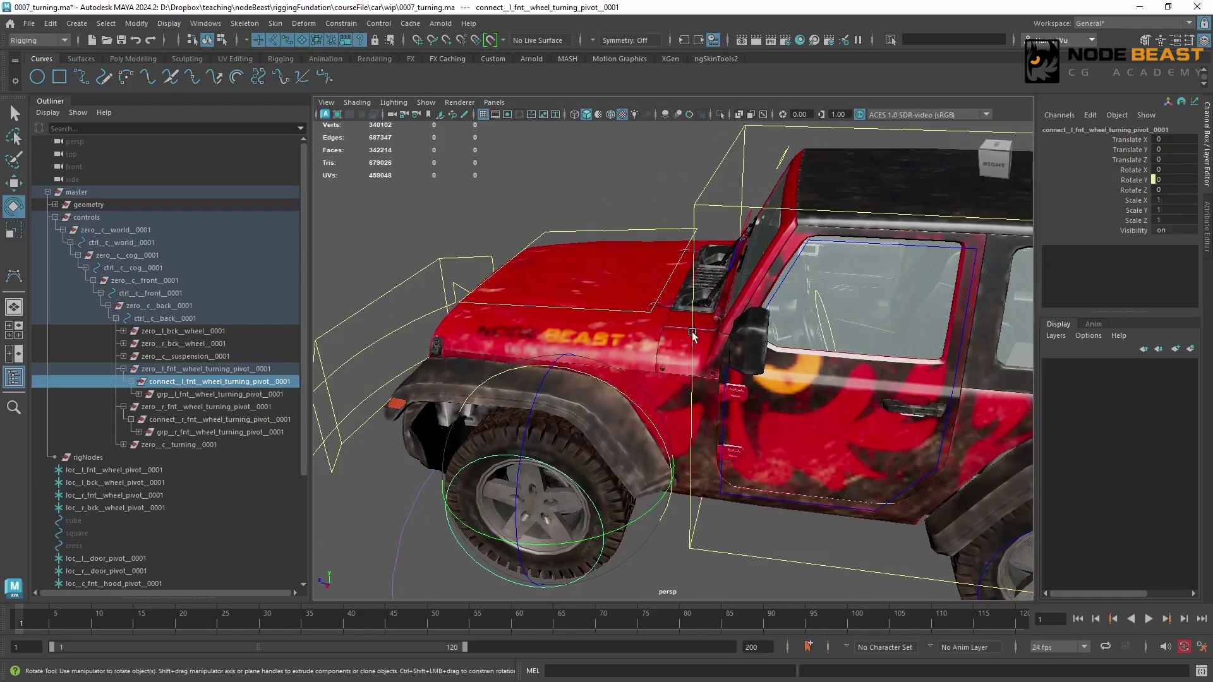
left_click_drag(745, 316, 629, 351, "alt")
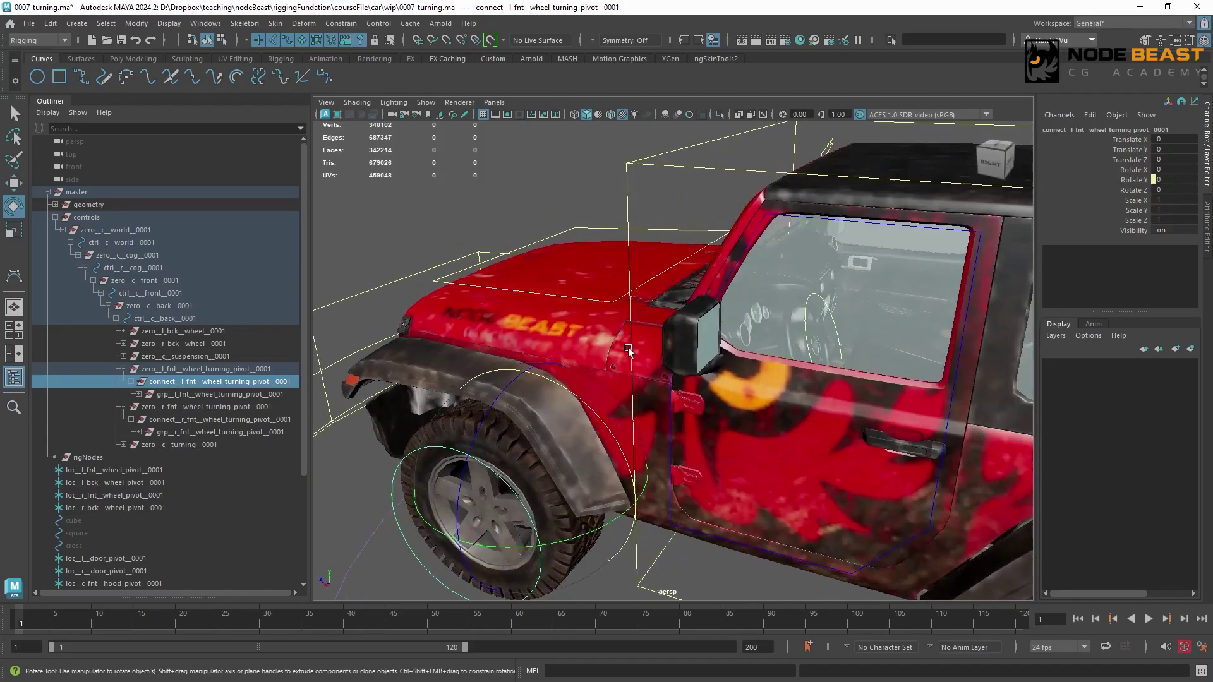
Step: Select ctrl__c__steering_wheel__0001 and add it to the graph in the Node Editor
left_click(745, 276)
key("f")
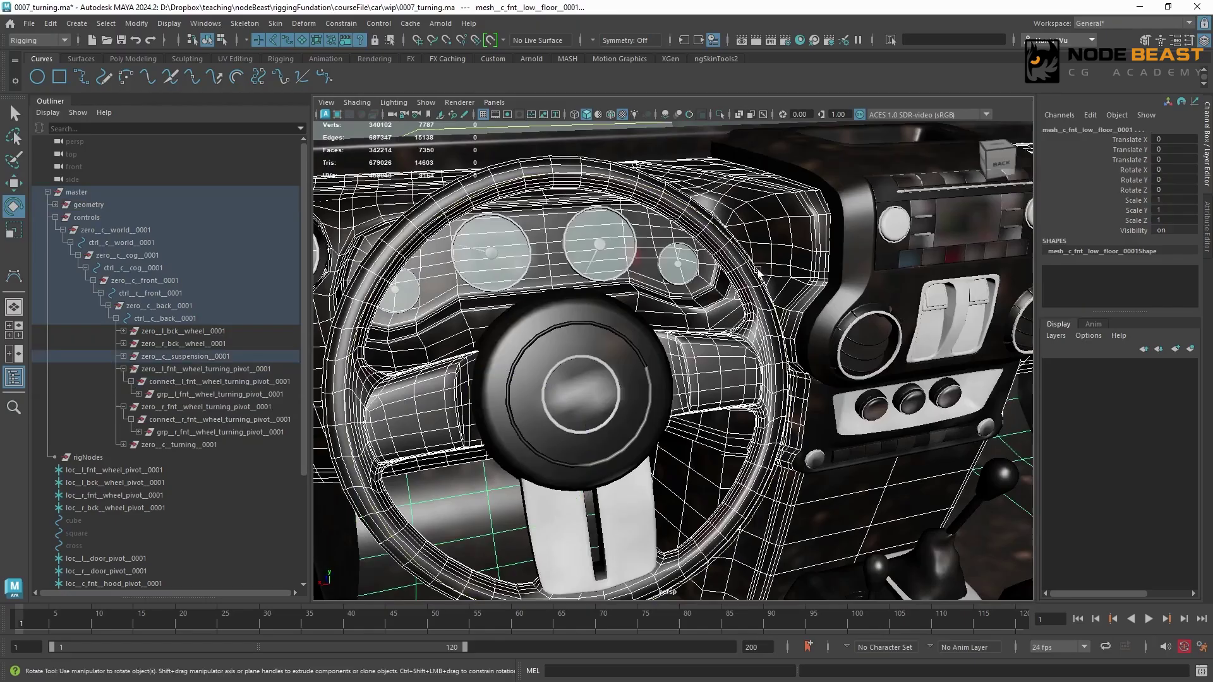
left_click(757, 270)
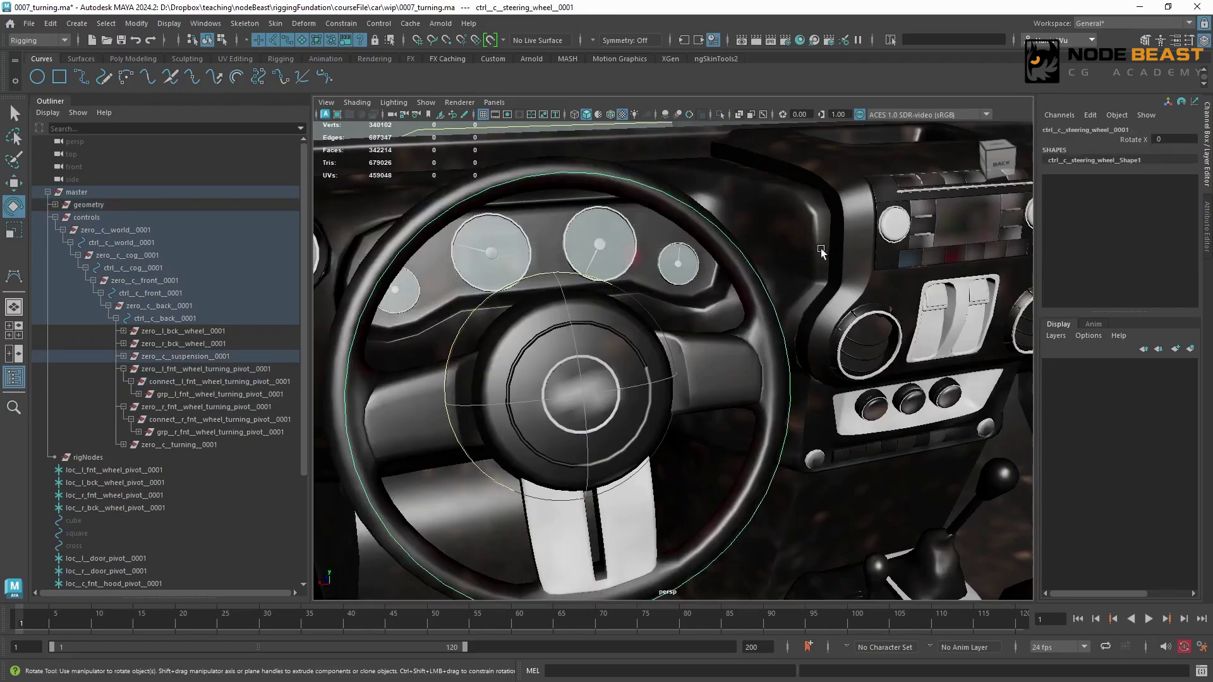
key("bracketleft")
key("bracketleft")
key("bracketleft")
left_click(206, 22)
left_click(247, 191)
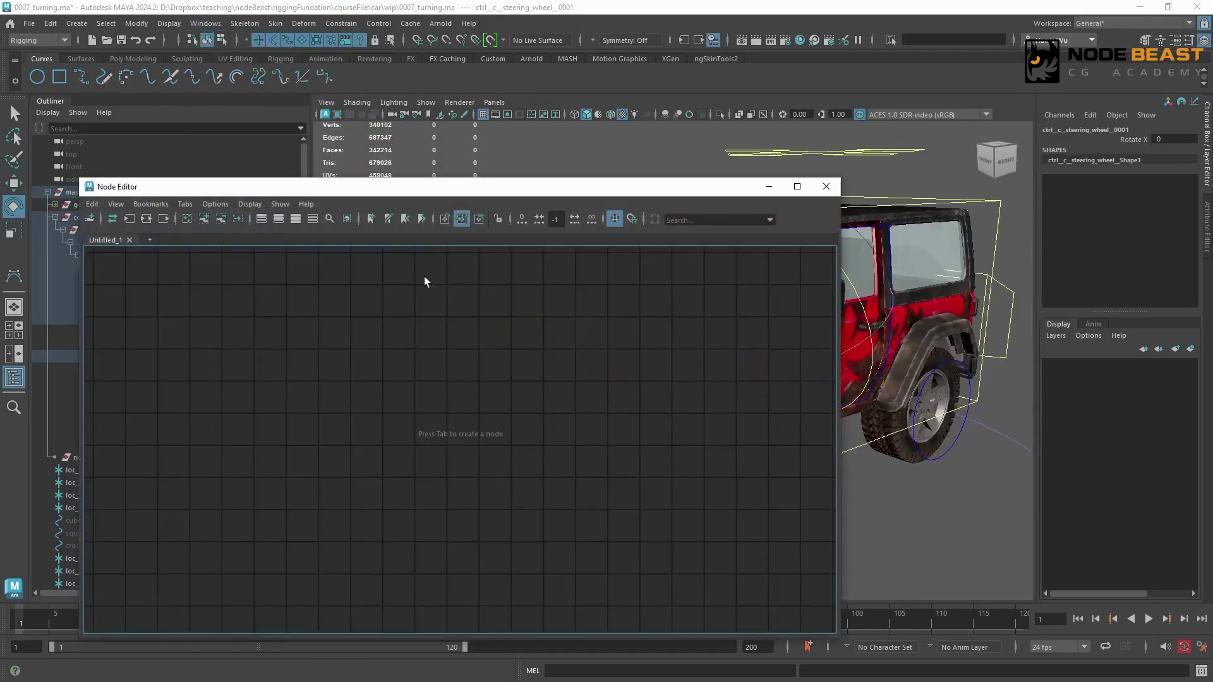
left_click_drag(421, 196, 584, 176)
left_click(366, 199)
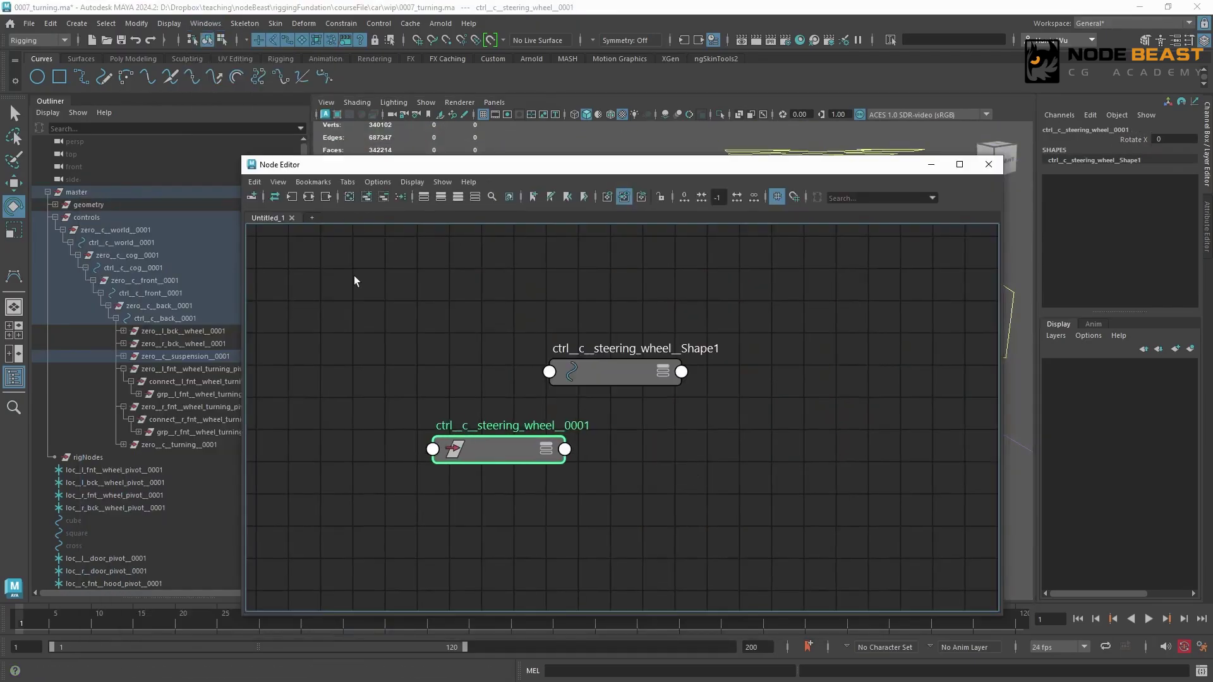
Step: Add both front wheel connect groups and ctrl__c__turning__0001 to the node graph
left_click_drag(499, 168, 750, 296)
left_click(252, 381)
left_click(220, 419, "ctrl")
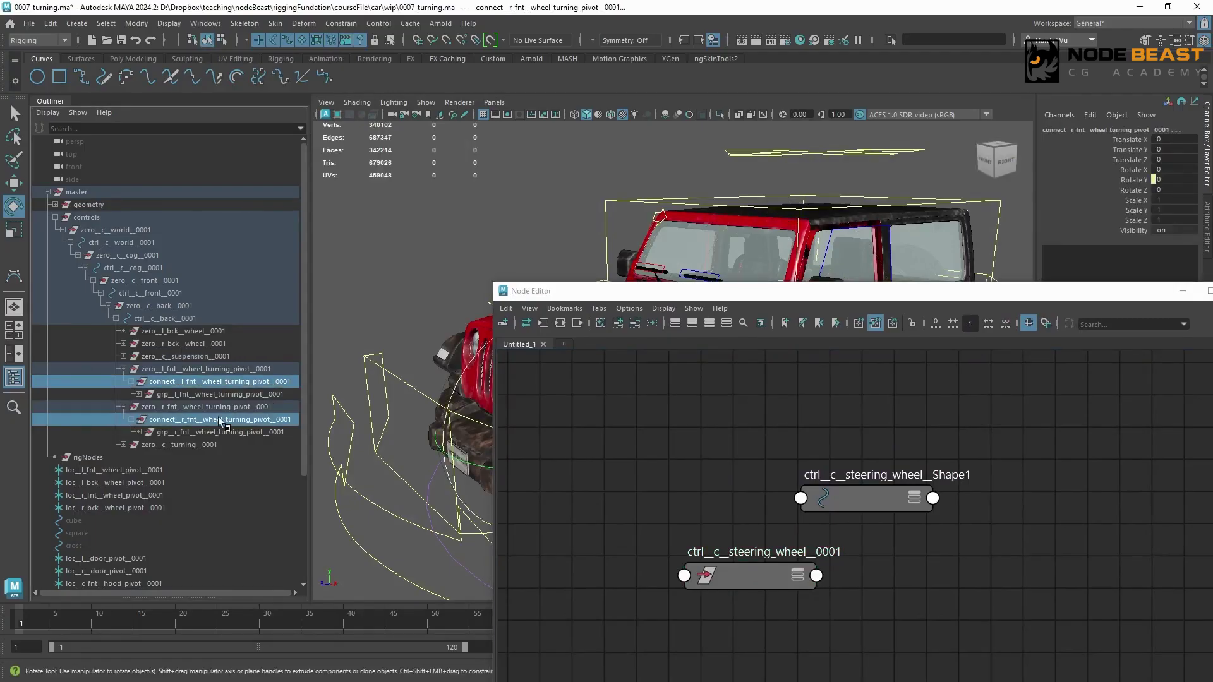
left_click(618, 323)
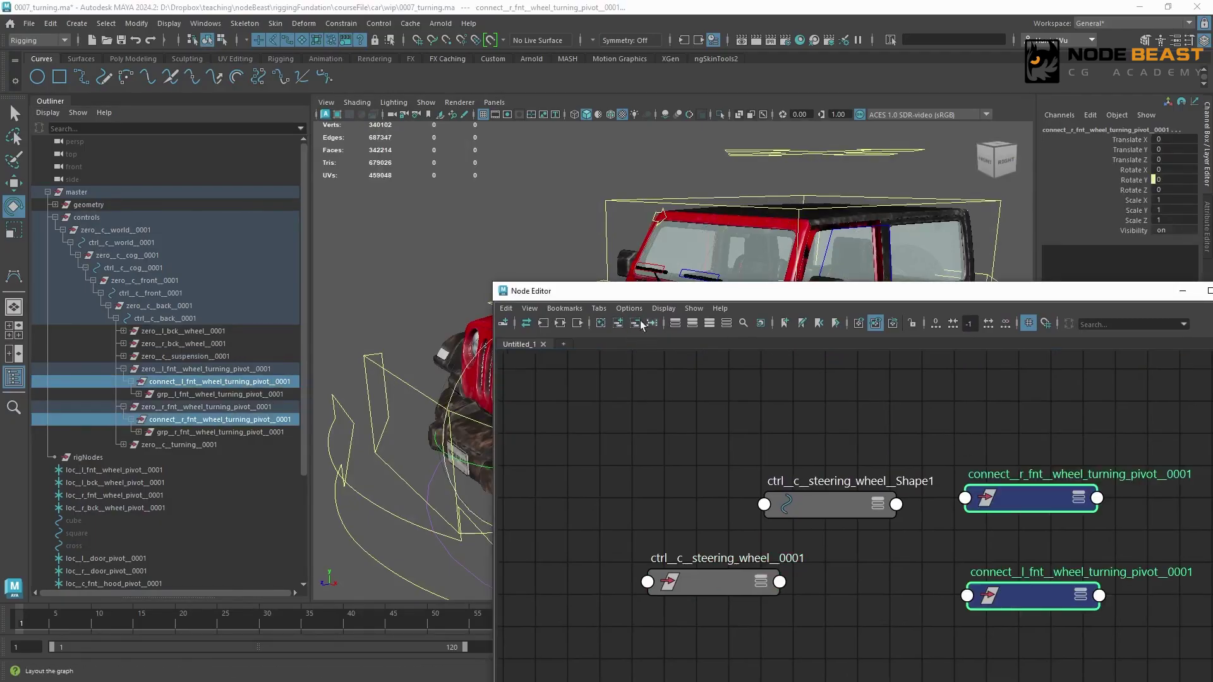
left_click(354, 403)
left_click(331, 404)
left_click(618, 323)
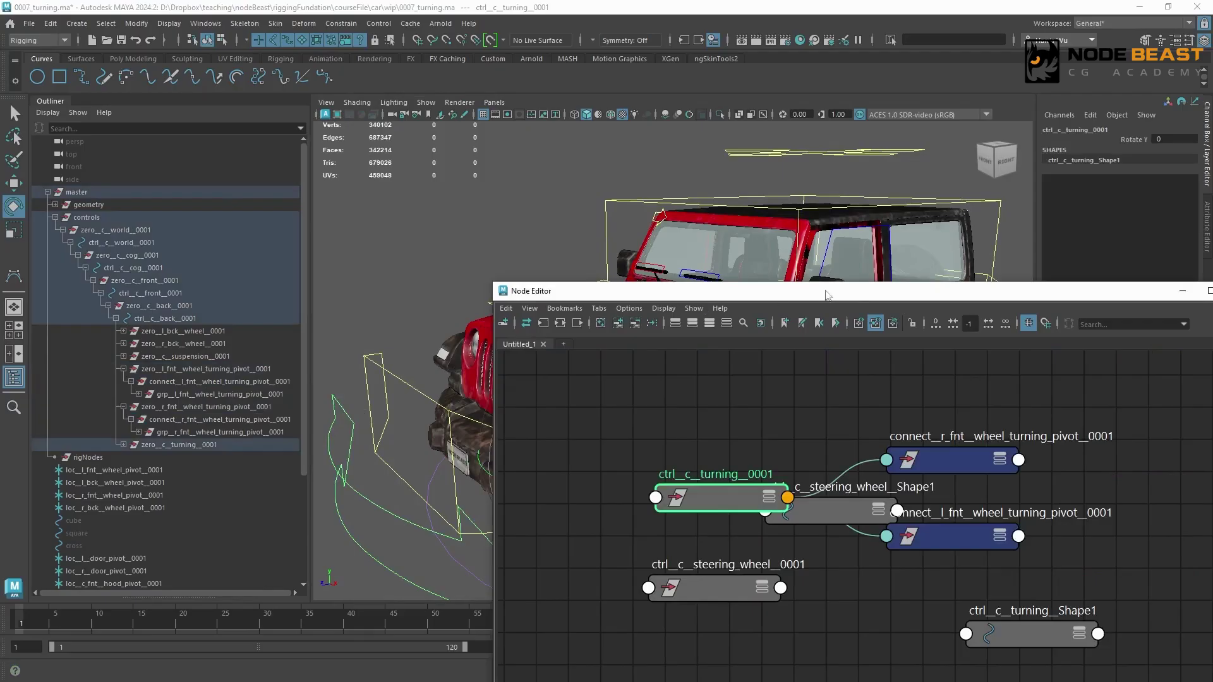
Step: Remove the steering wheel and turning control shape nodes from the graph, and move both control nodes away from the connect nodes
left_click_drag(811, 295, 420, 71)
left_click_drag(455, 294, 518, 373)
left_click(242, 99)
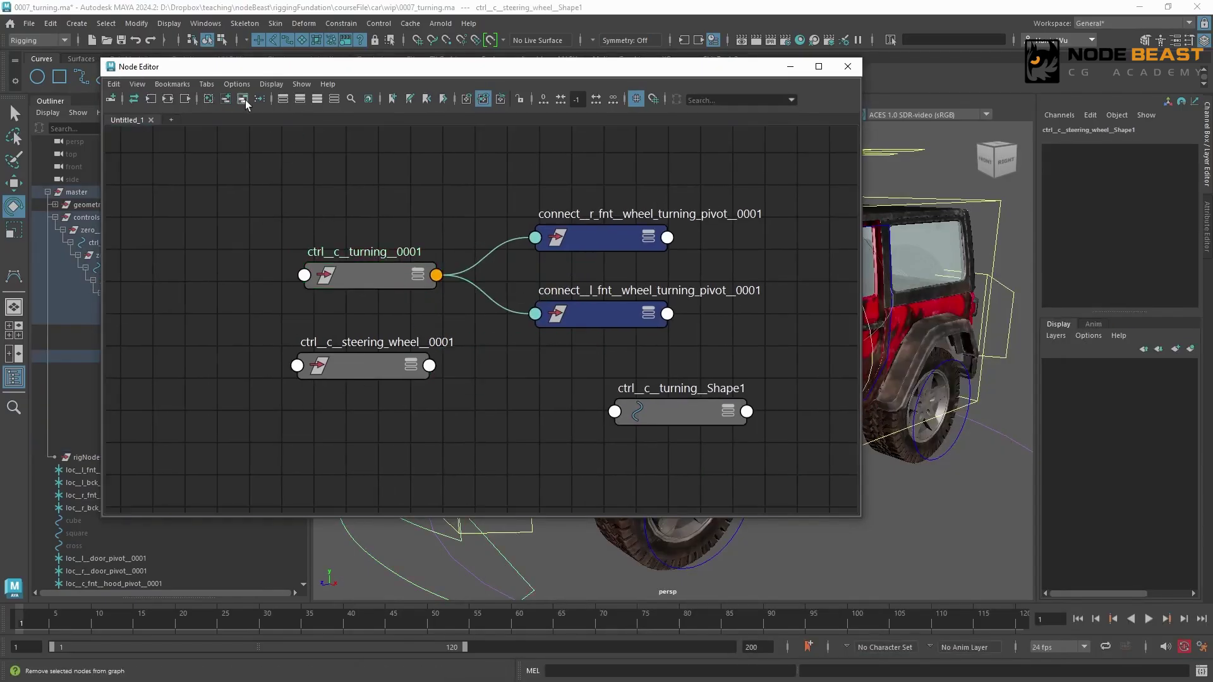
left_click(681, 411)
left_click(243, 98)
left_click_drag(372, 271, 268, 215)
left_click_drag(357, 358, 259, 311)
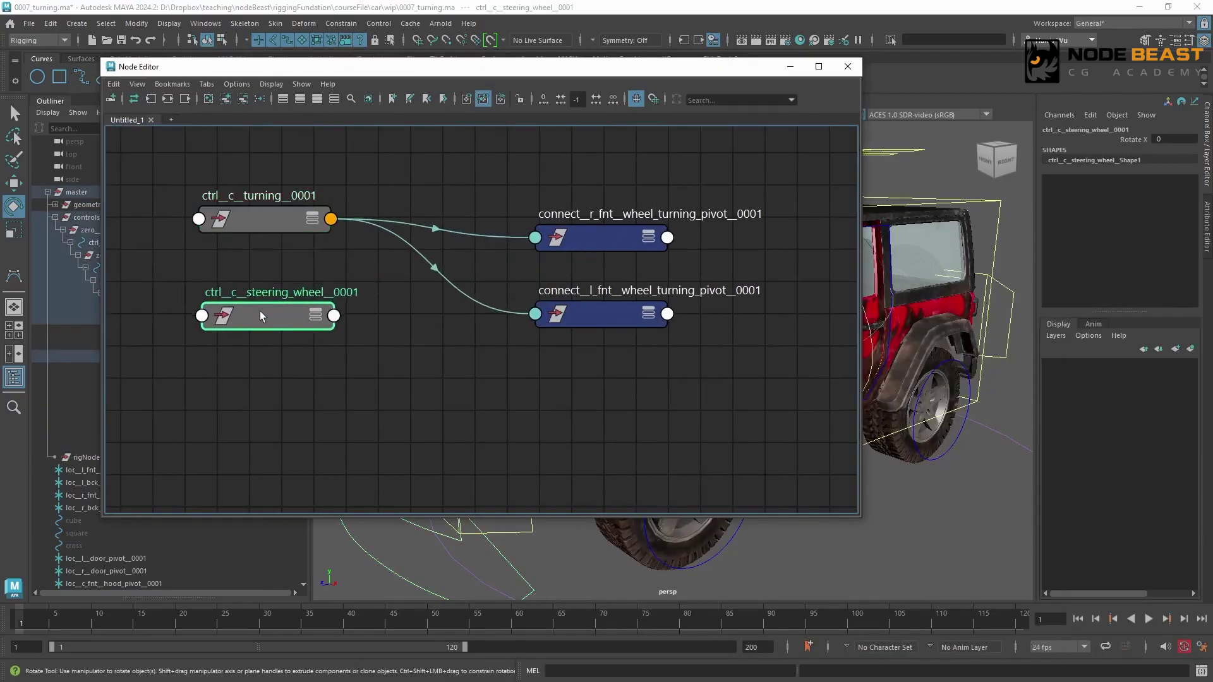
Step: Create an addDoubleLinear node named add__c__turning_angle__0001 and place it between the control and connect nodes
middle_click_drag(352, 329, 439, 368, "alt")
left_click(534, 402)
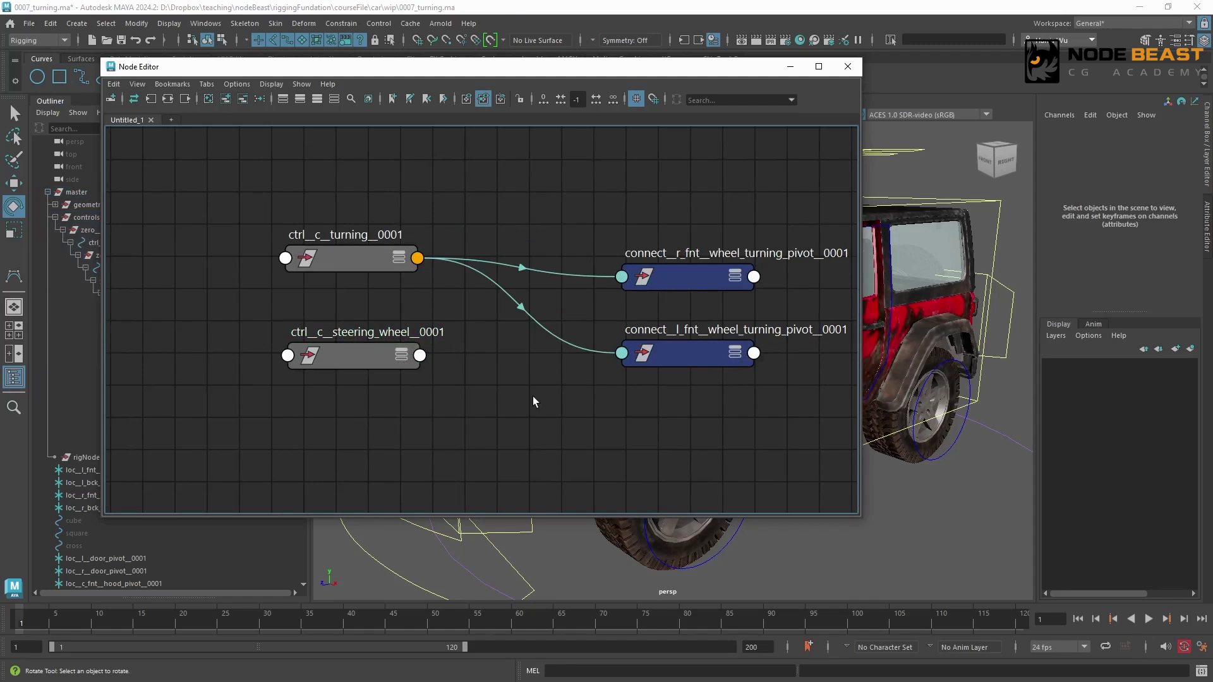
key("Tab")
type("add")
key("Return")
left_click_drag(580, 400, 496, 407)
double_click(497, 406)
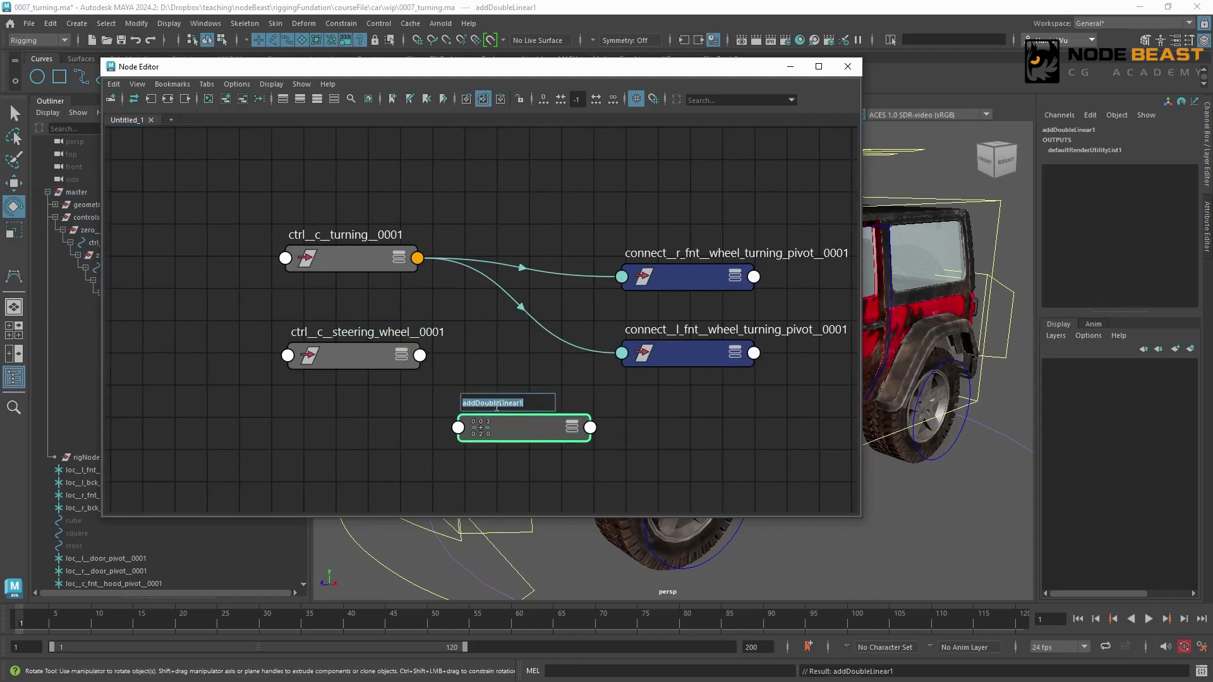
type("add__c__turning_angle__0001")
key("Return")
left_click_drag(509, 423, 525, 216)
Step: Connect Rotate Y of ctrl__c__turning__0001 to Input 1 of add__c__turning_angle__0001, showing non-keyable attributes in the input selection
left_click(398, 258)
left_click_drag(392, 258, 331, 184)
left_click(346, 223)
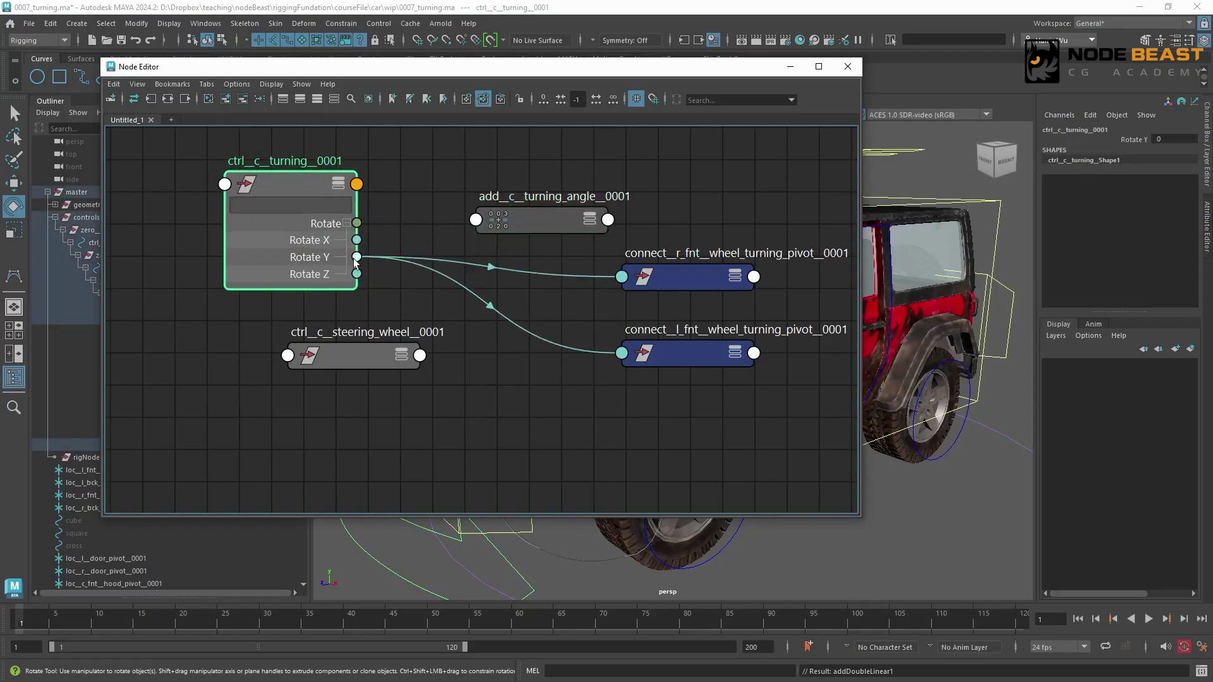
left_click_drag(356, 257, 480, 220)
left_click(221, 188)
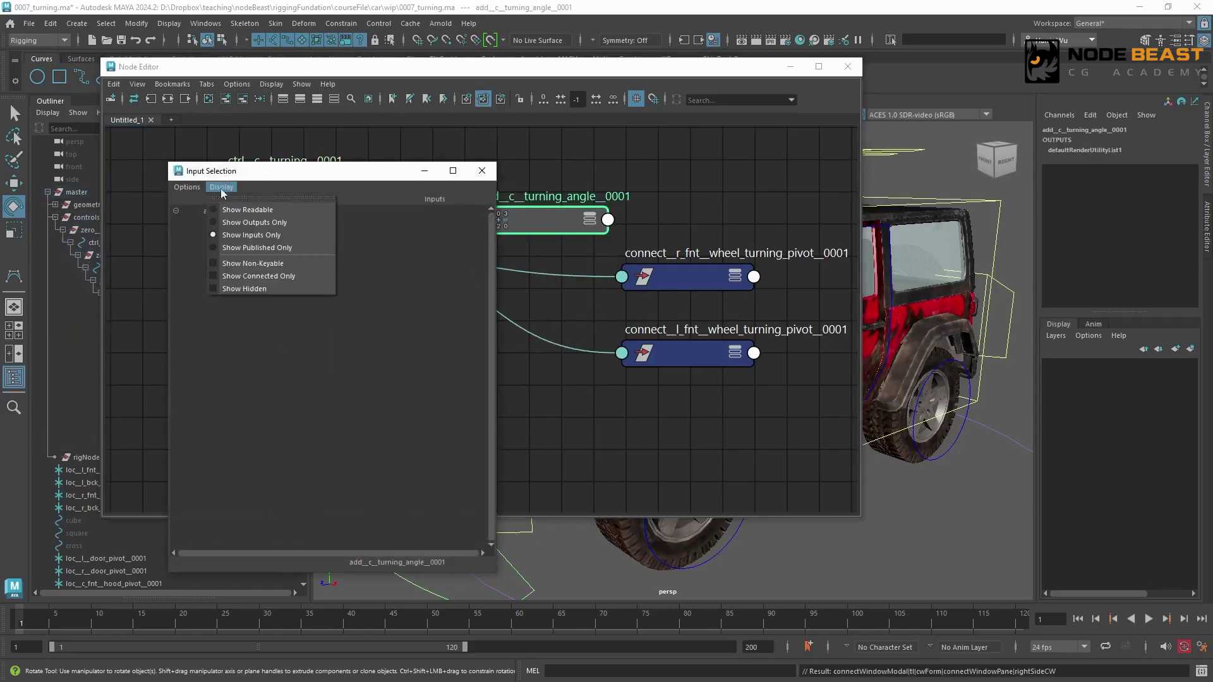
left_click(255, 264)
left_click(247, 272)
Step: Connect Rotate X of ctrl__c__steering_wheel__0001 to Input 2 of add__c__turning_angle__0001
left_click(322, 358)
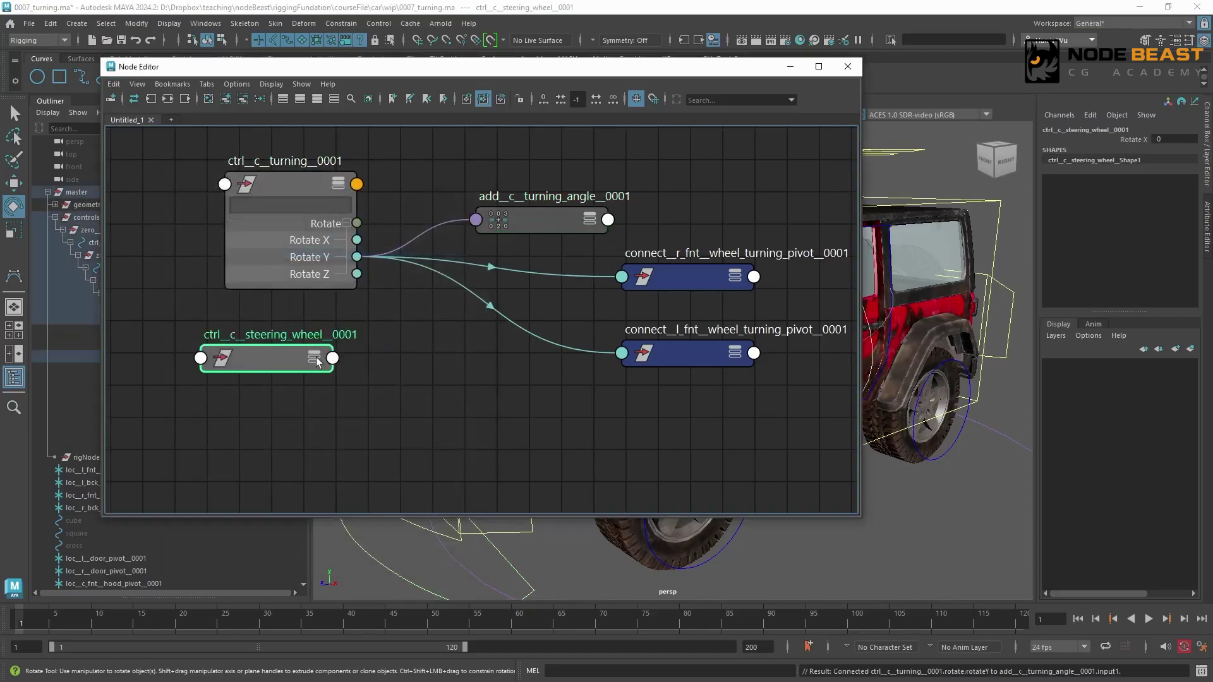
left_click(316, 360)
left_click_drag(332, 431, 495, 228)
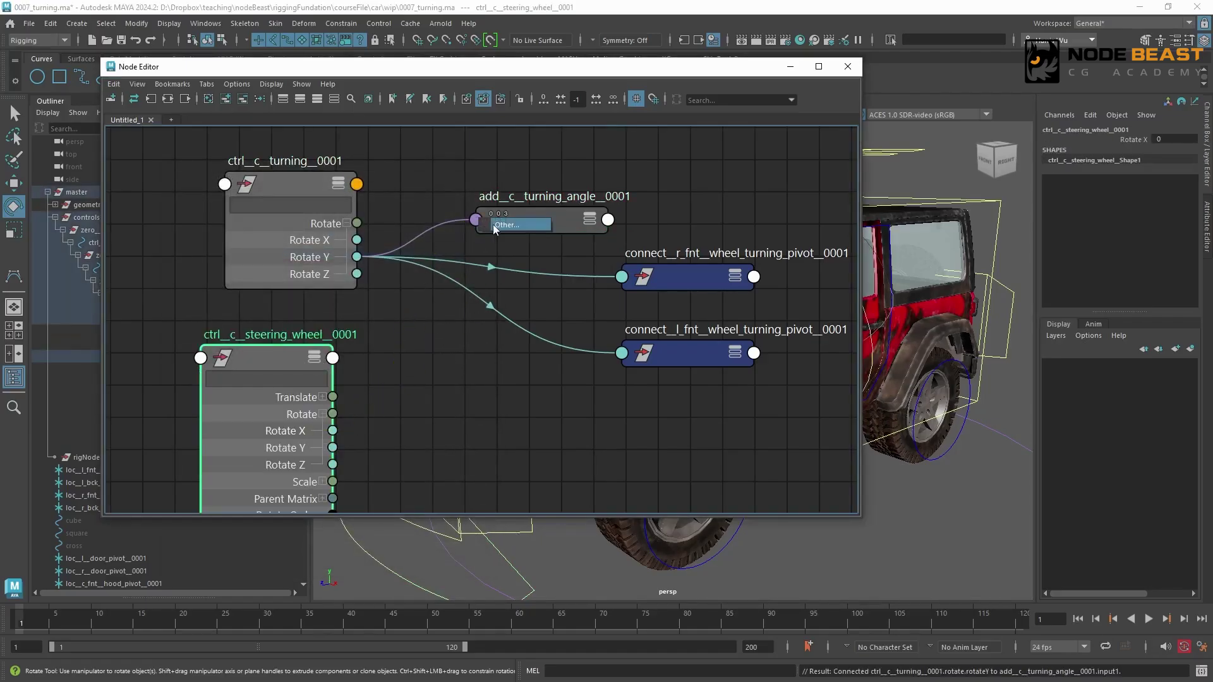
left_click(494, 225)
left_click(259, 261)
Step: Connect the output of add__c__turning_angle__0001 to Rotate Y of both front wheel turning connect groups and close the Node Editor
left_click_drag(568, 218, 460, 335)
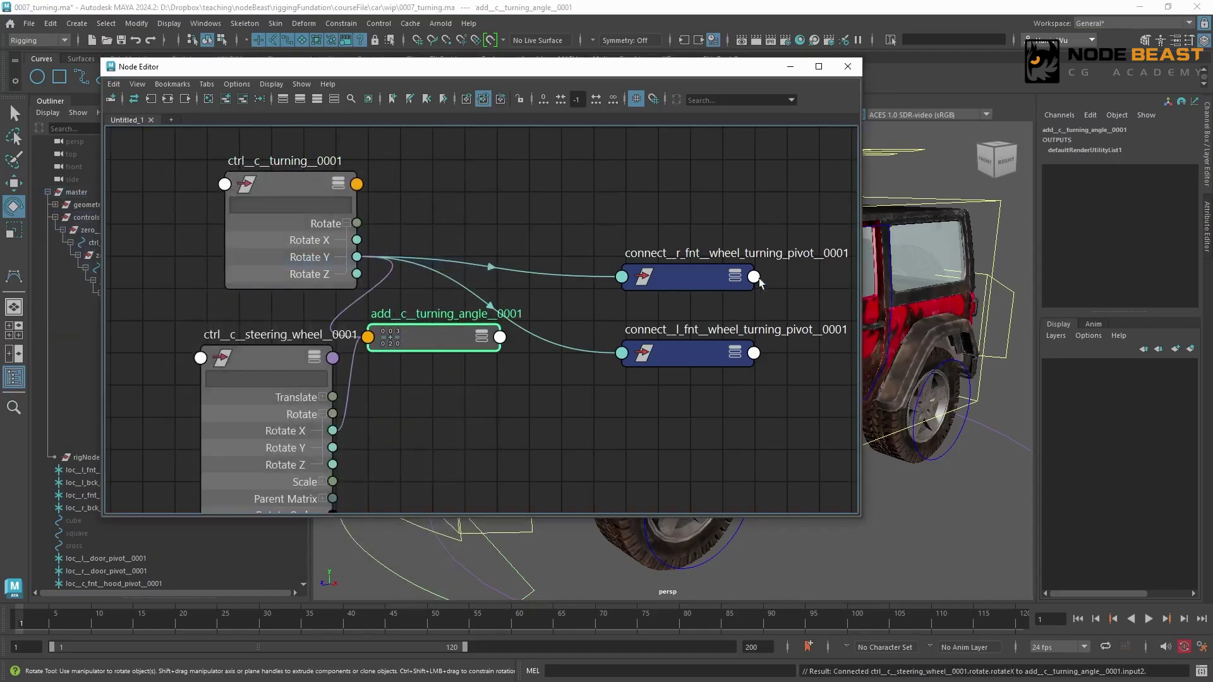
left_click(735, 276)
left_click_drag(695, 278, 677, 187)
left_click(612, 225)
left_click(735, 351)
left_click(630, 392)
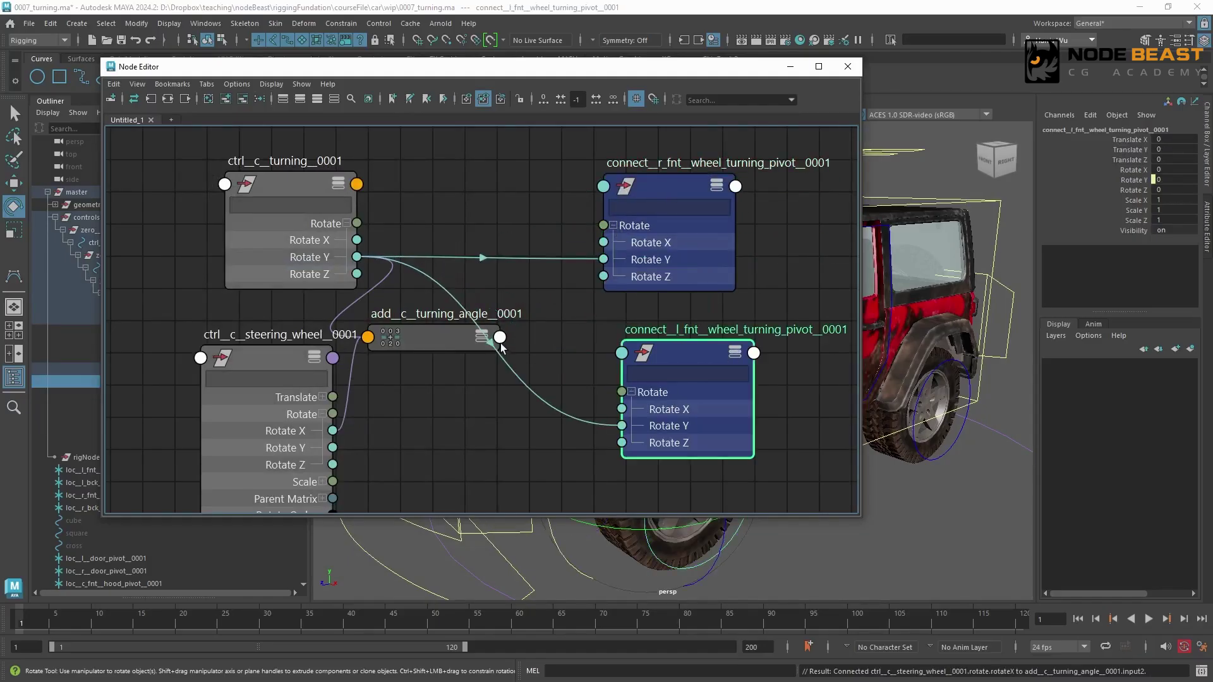
left_click_drag(532, 336, 603, 259)
left_click(481, 336)
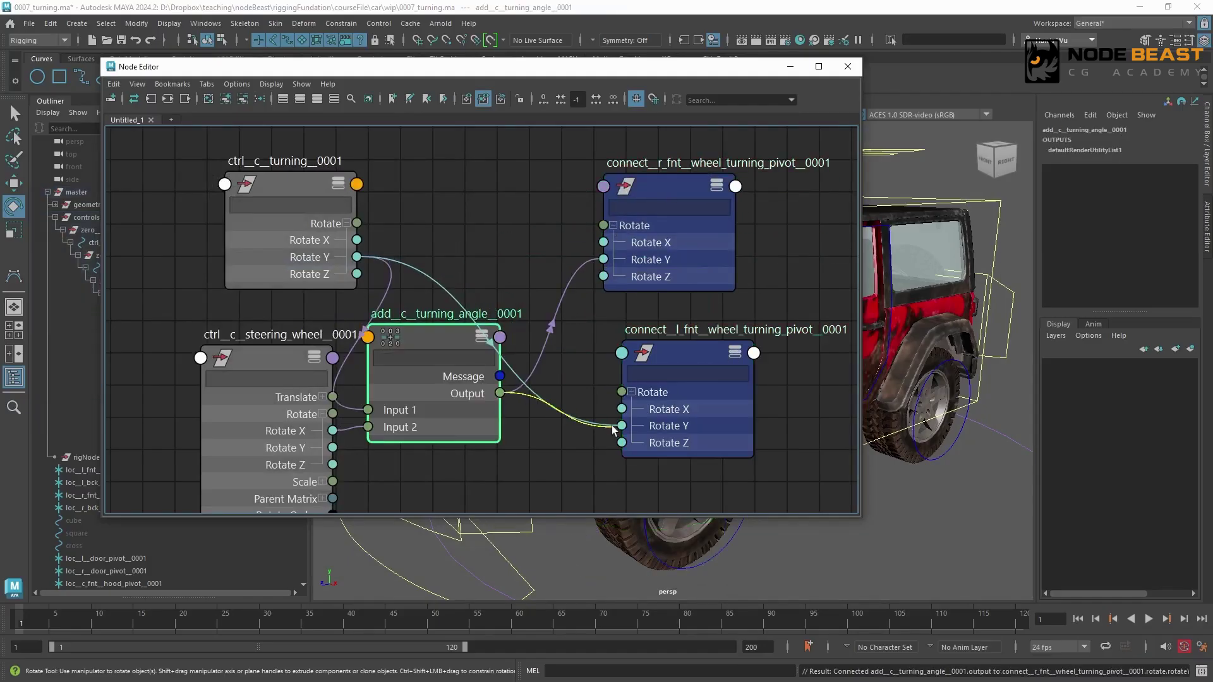
left_click_drag(613, 430, 622, 426)
left_click(848, 66)
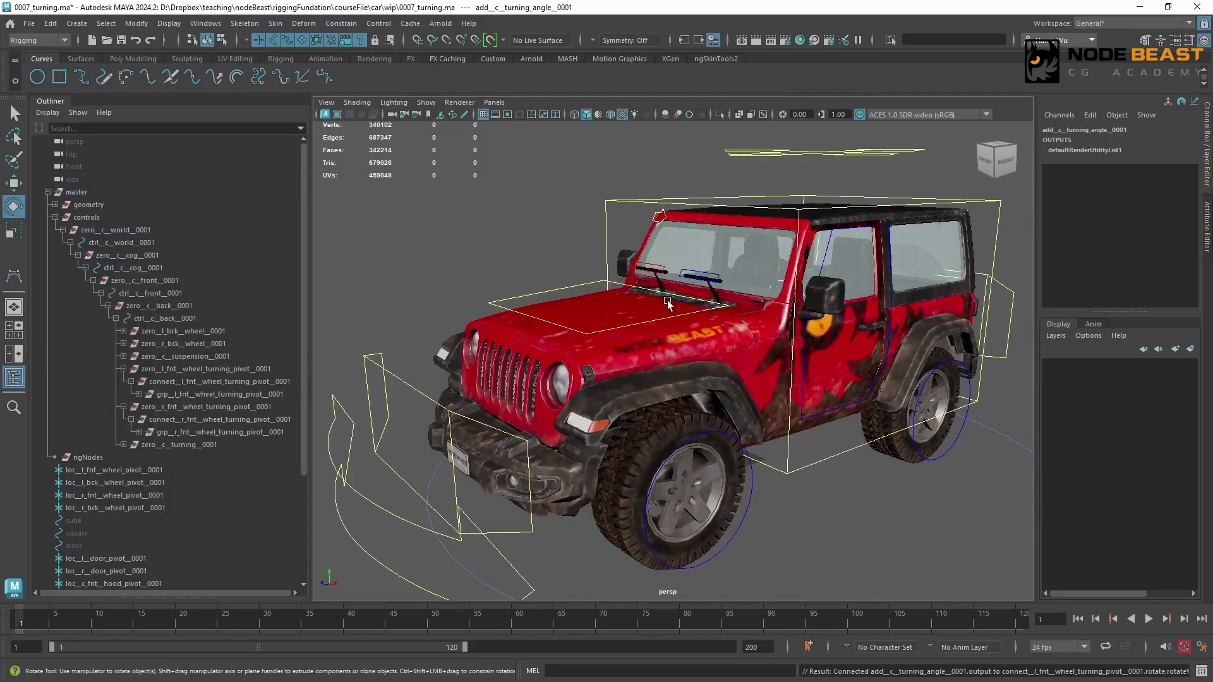
Step: Test the front wheels by rotating ctrl__c__turning__0001 about 35 degrees in Y, and undo the rotation
middle_click_drag(667, 301, 763, 237, "alt")
left_click(460, 419)
left_click_drag(652, 425, 731, 420)
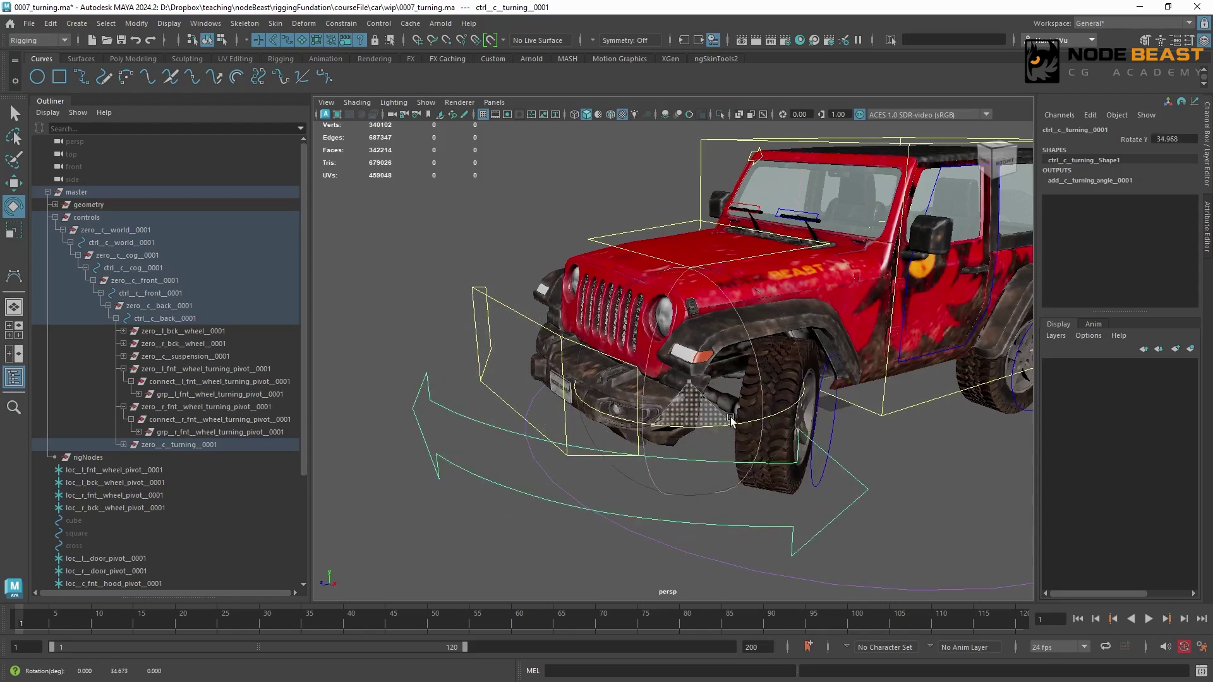
key("ctrl+z")
Step: Test the front wheels by rotating ctrl__c__steering_wheel__0001 about 44 degrees in X, and undo the rotation
left_click_drag(768, 332, 577, 341, "alt")
scroll(711, 305, "up", 10)
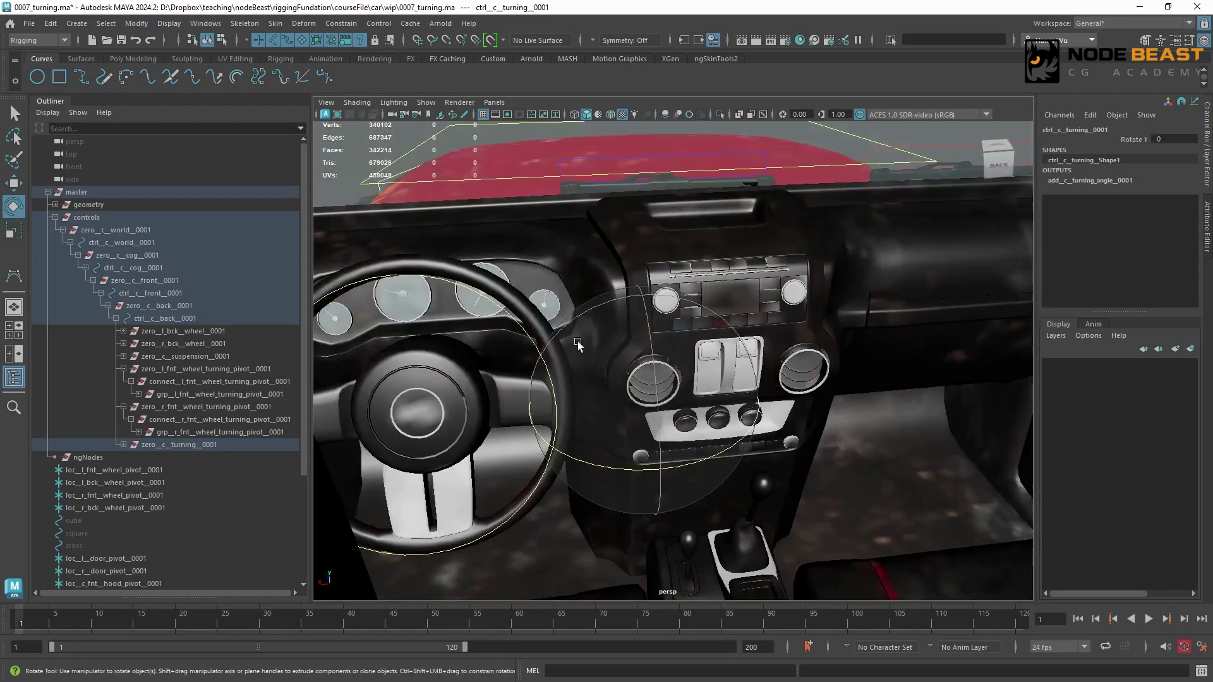
left_click(517, 320)
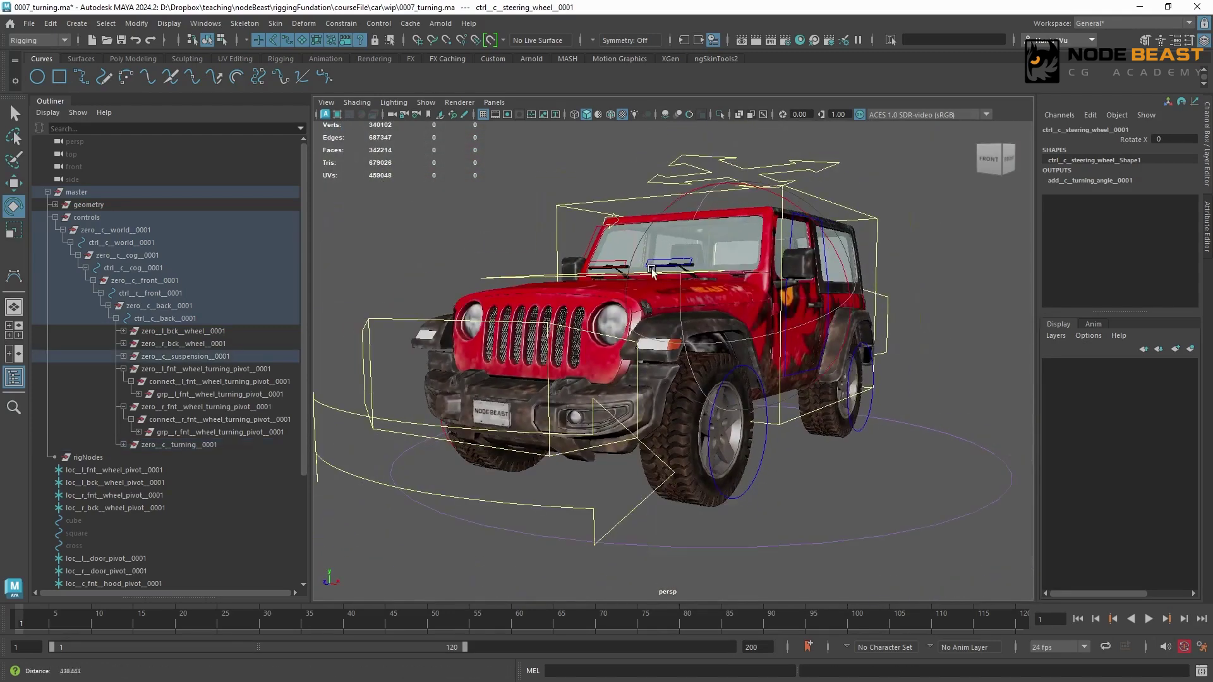
left_click_drag(815, 252, 817, 324)
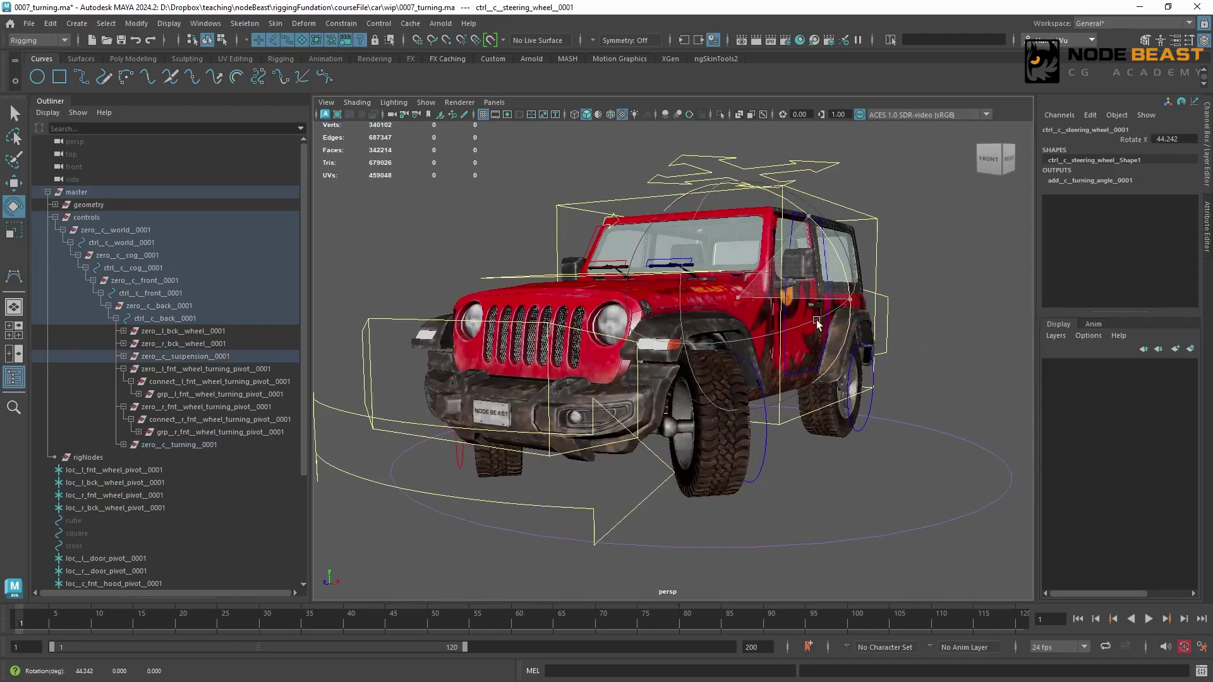
key("ctrl+z")
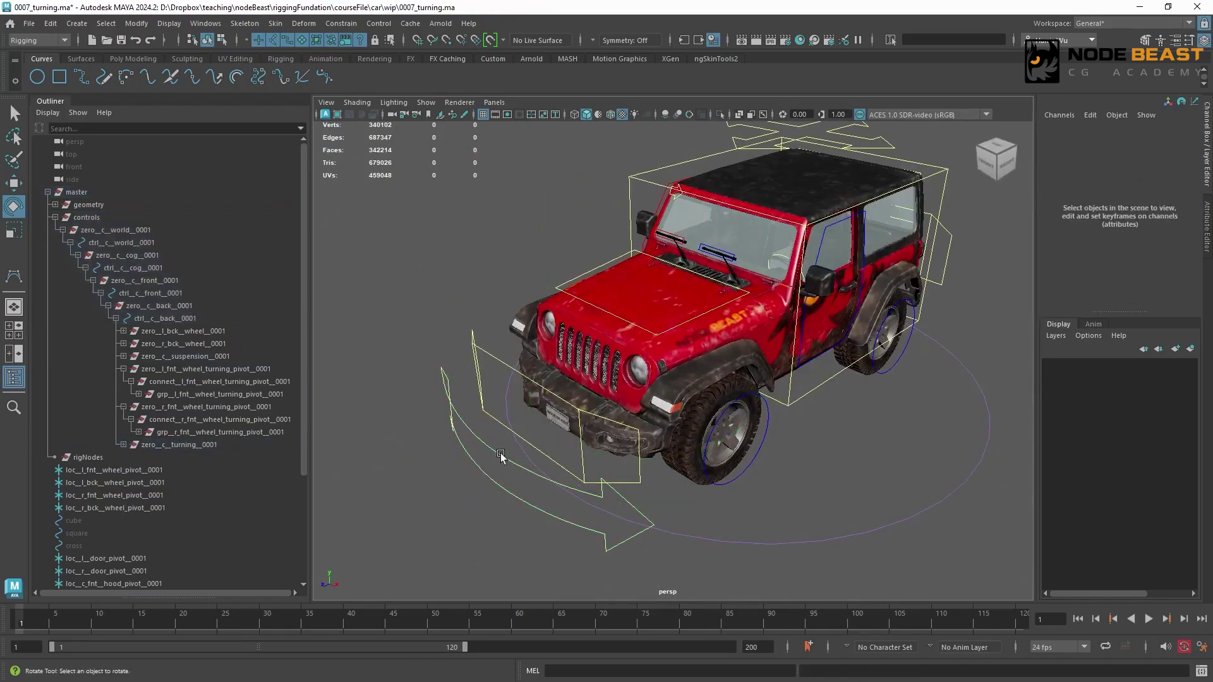
Step: Rotate ctrl__c__turning__0001 about 9 degrees in Y as another check, and undo it
left_click(522, 451)
left_click_drag(648, 454, 677, 451)
key("ctrl+z")
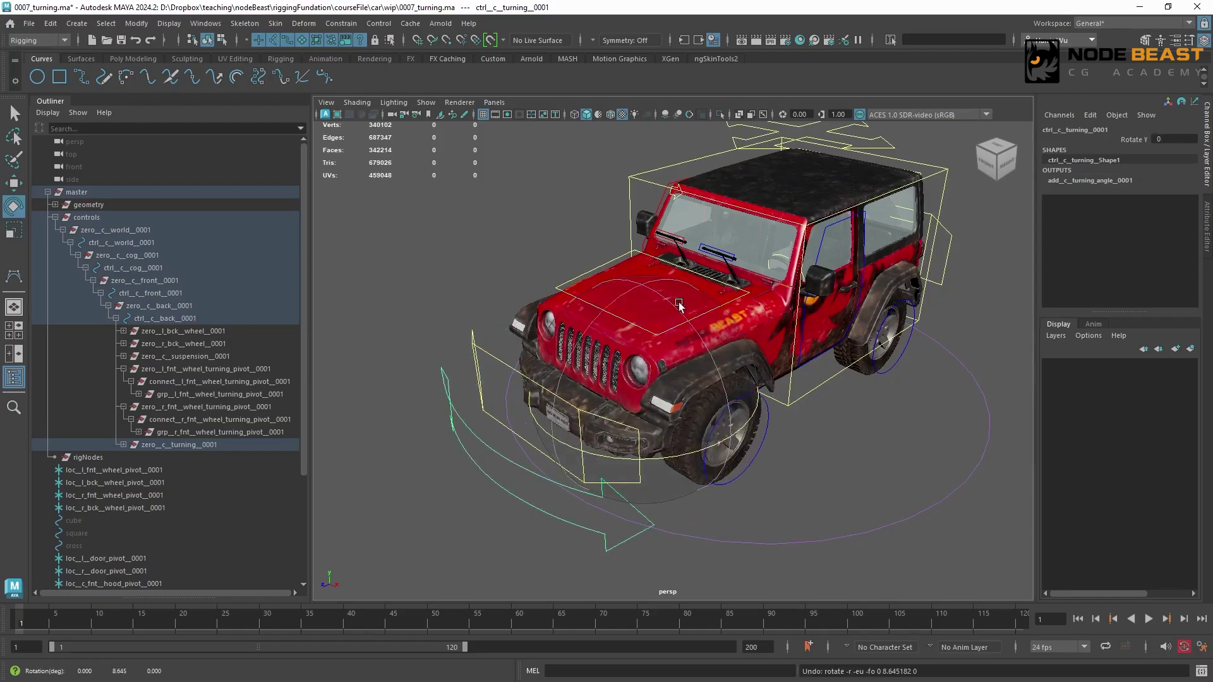
Step: Group ctrl__c__steering_wheel__0001 inside its zero group
left_click_drag(678, 304, 537, 316, "alt")
right_click_drag(537, 315, 699, 291, "alt")
left_click_drag(699, 291, 552, 298, "alt")
right_click_drag(553, 297, 654, 331, "alt")
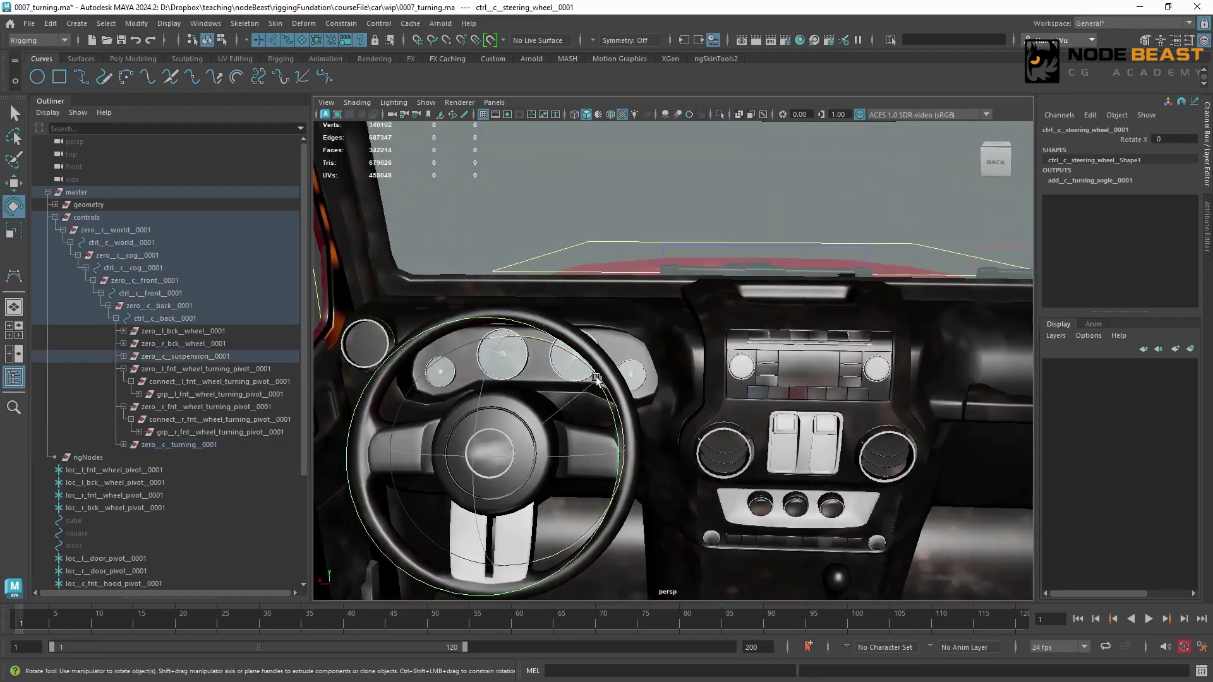
left_click_drag(654, 329, 606, 346)
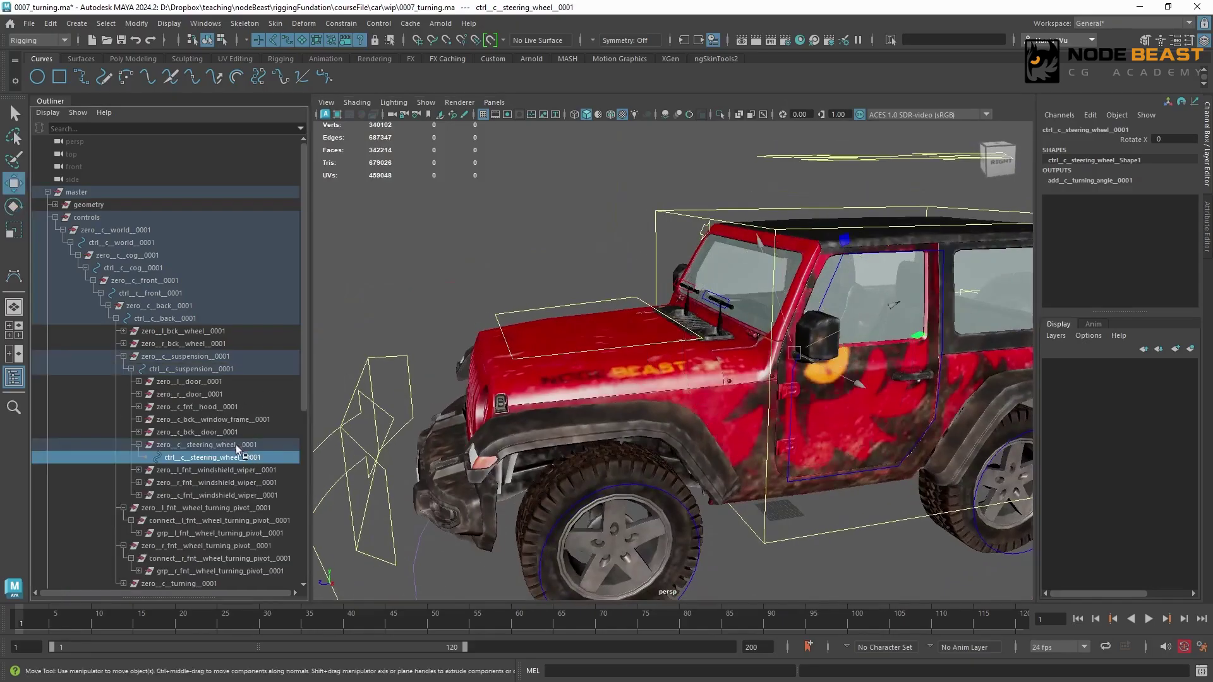
key("ctrl+g")
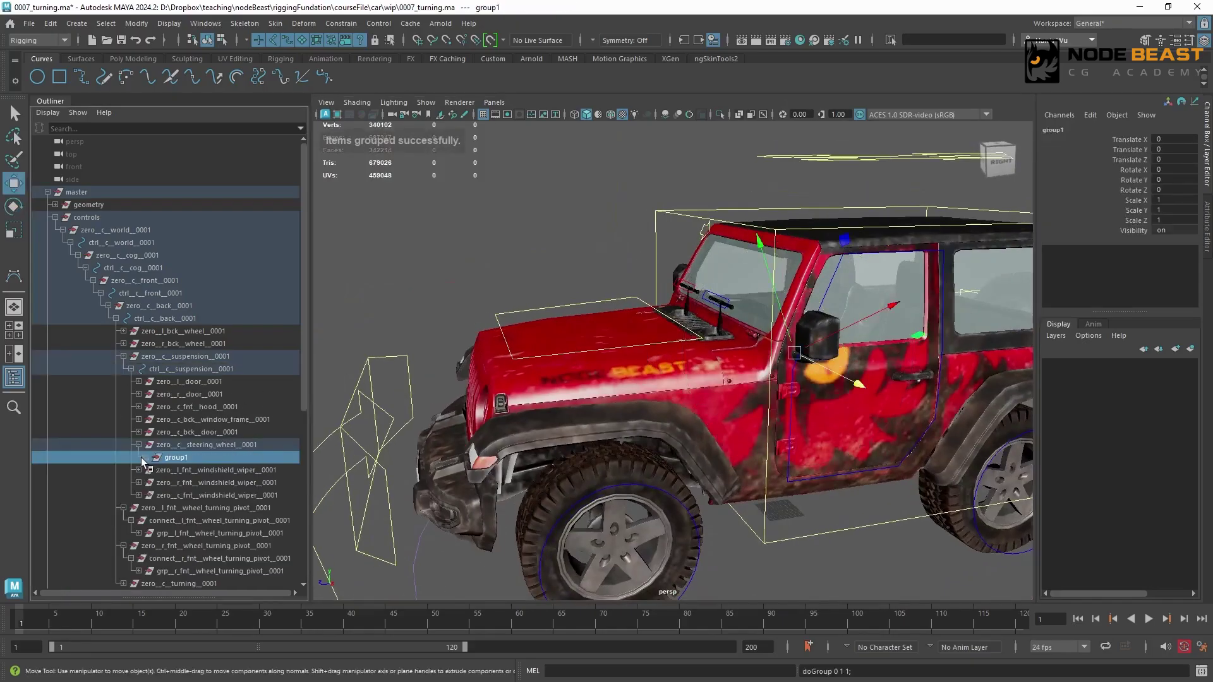
Step: Rename the new group above the steering wheel control to connect__c__steering_wheel__0001
left_click(145, 457)
double_click(204, 470)
key("ctrl+c")
double_click(201, 456)
key("ctrl+v")
left_click_drag(176, 458, 164, 457)
type("connect")
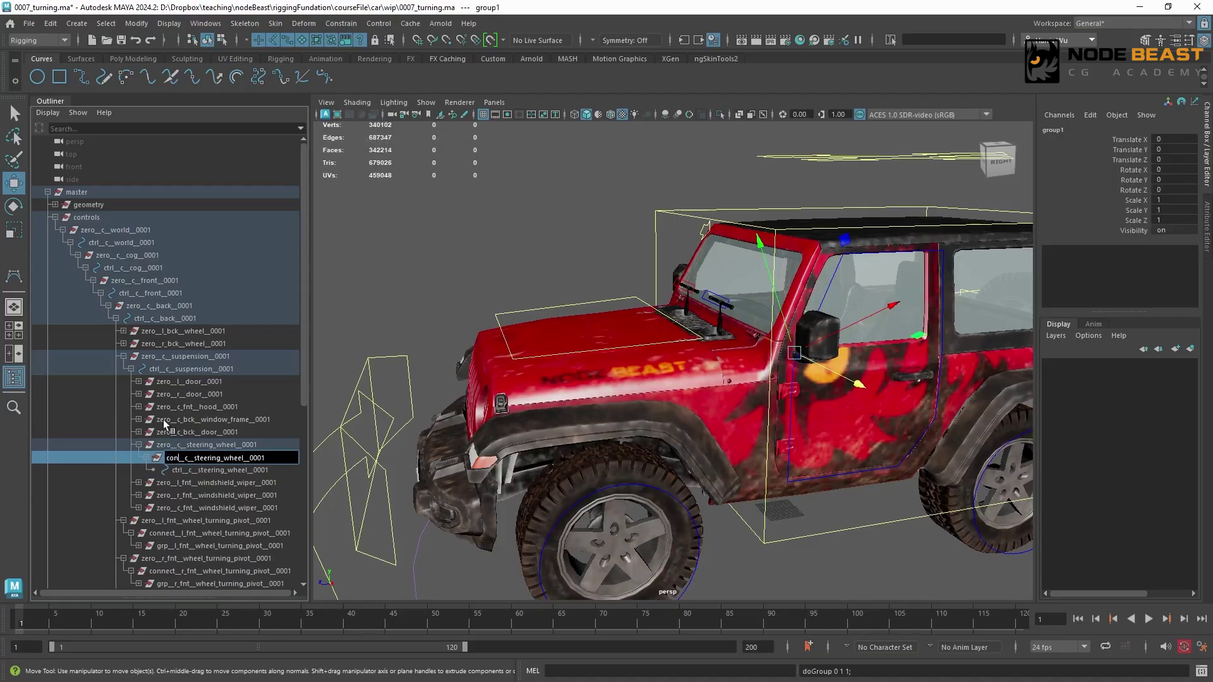
key("Return")
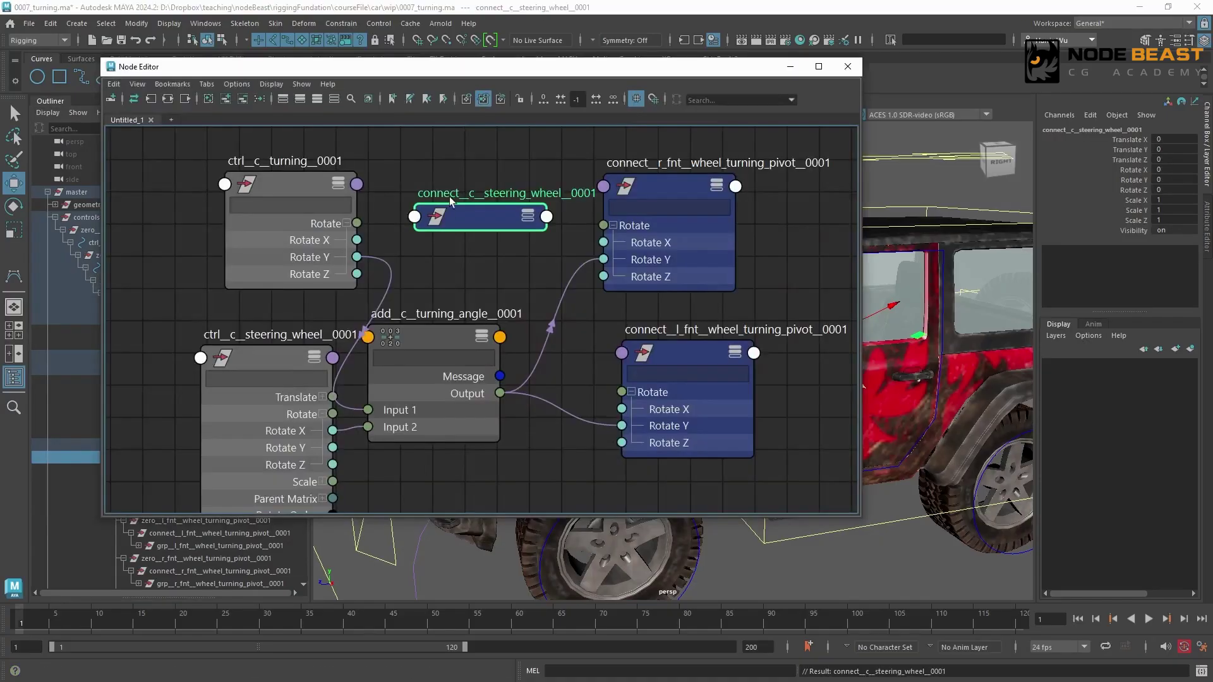
Step: Add connect__c__steering_wheel__0001 to the node graph, drive its Rotate X from ctrl__c__turning__0001's Rotate Y, and close the Node Editor
middle_click_drag(452, 163, 513, 196, "alt")
left_click_drag(355, 208, 218, 202)
middle_click_drag(366, 202, 379, 268, "alt")
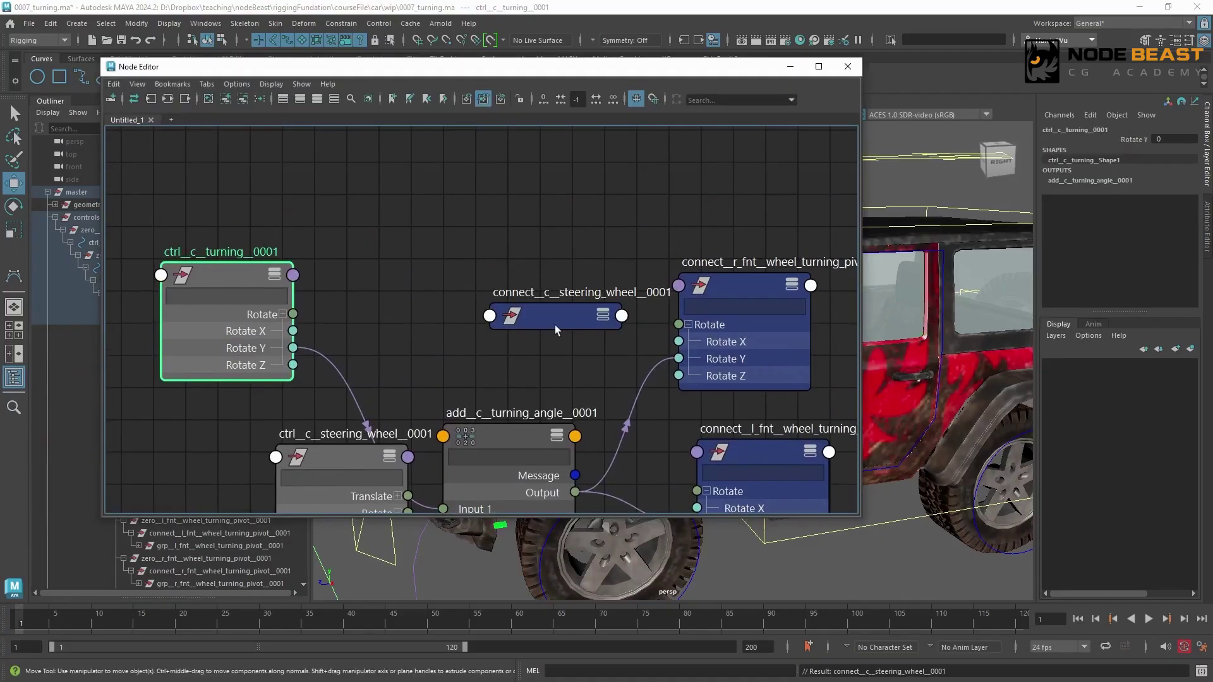
left_click_drag(555, 325, 494, 241)
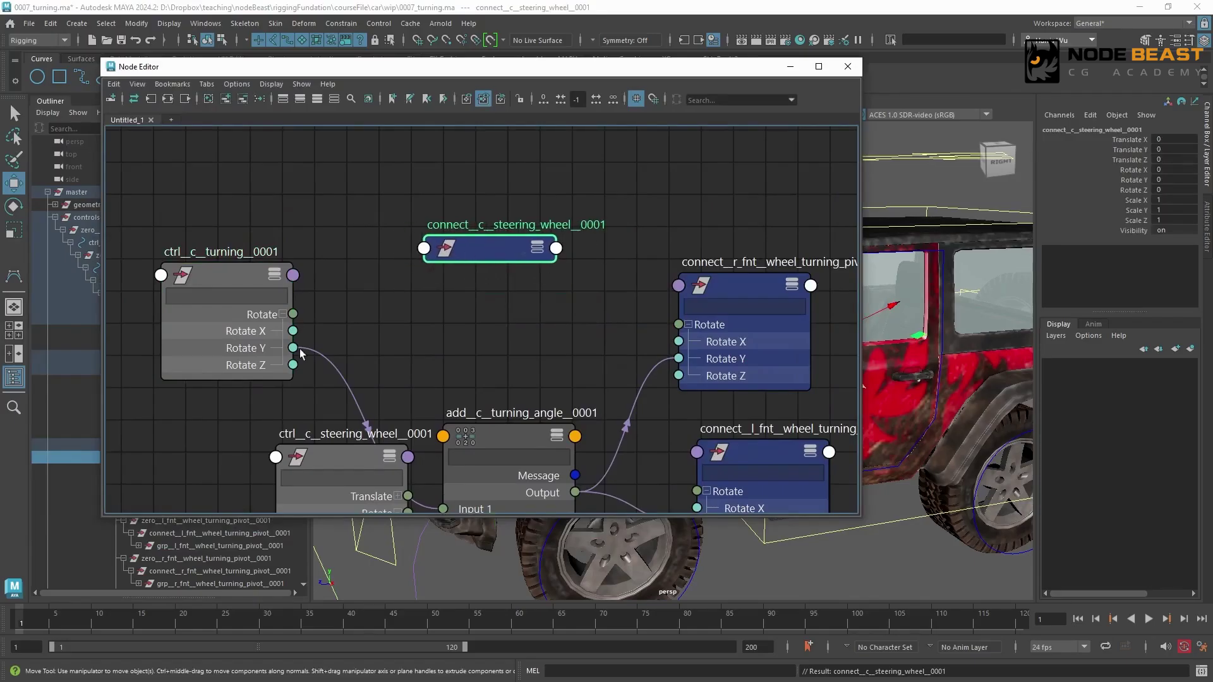
left_click_drag(375, 279, 435, 250)
mouse_move(453, 258)
left_click(547, 256)
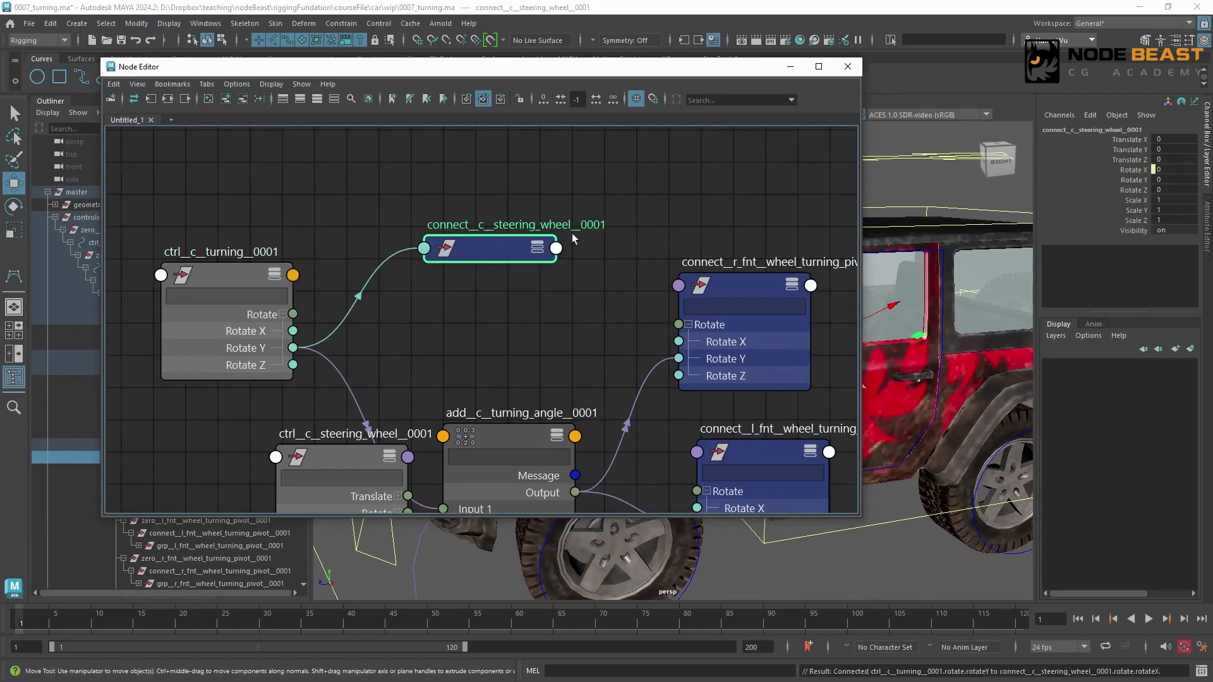
left_click(847, 66)
Step: Rotate ctrl__c__turning__0001 about 33 degrees in Y to check the steering wheel, and reset Rotate Y to 0
left_click(550, 335)
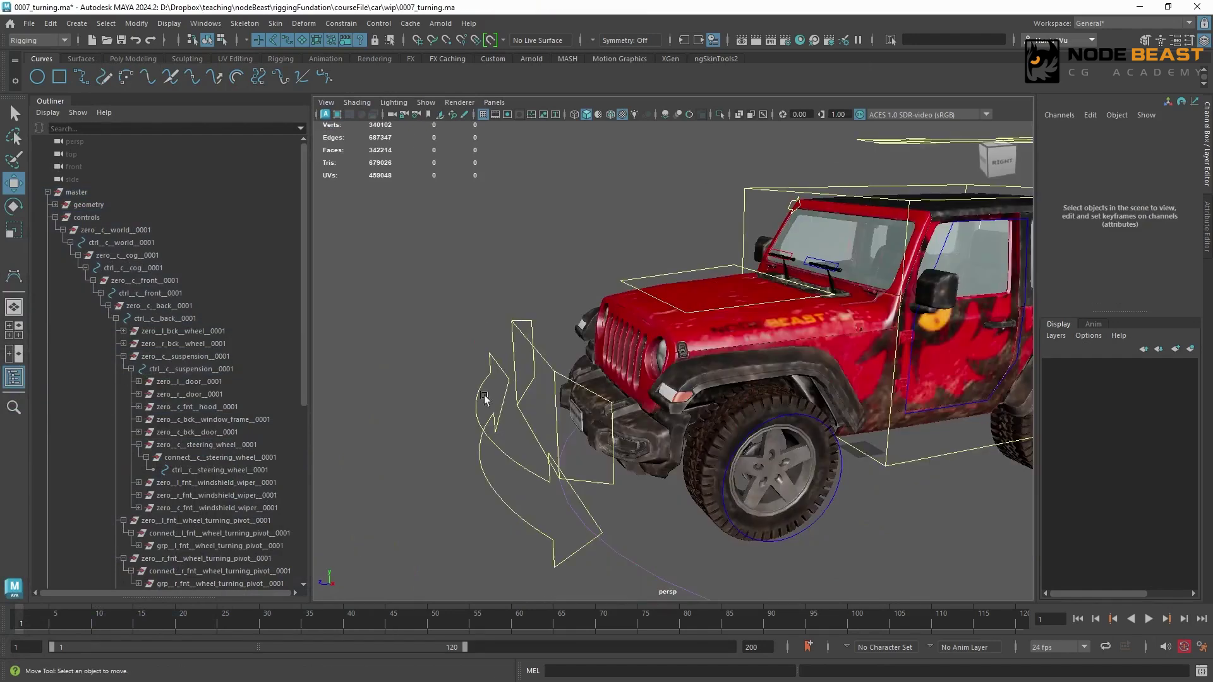
left_click(485, 398)
key("e")
left_click_drag(691, 454, 783, 464)
left_click_drag(784, 464, 717, 441, "alt")
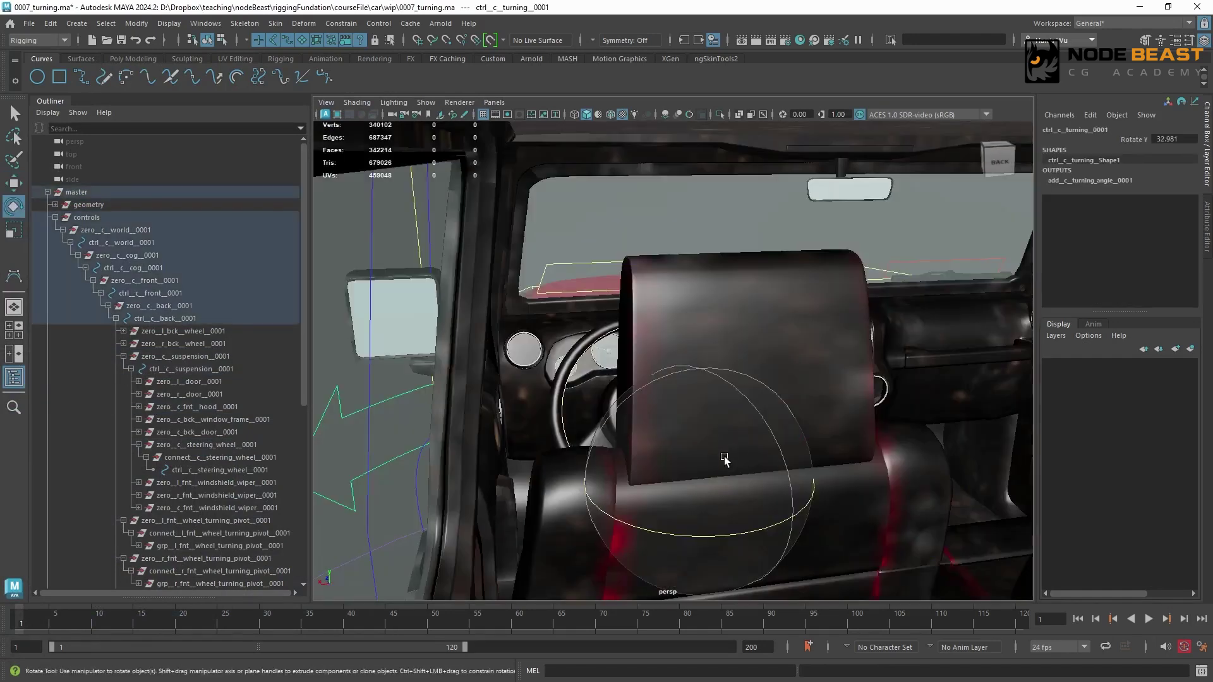
scroll(723, 460, "up", 5)
left_click_drag(681, 481, 651, 509)
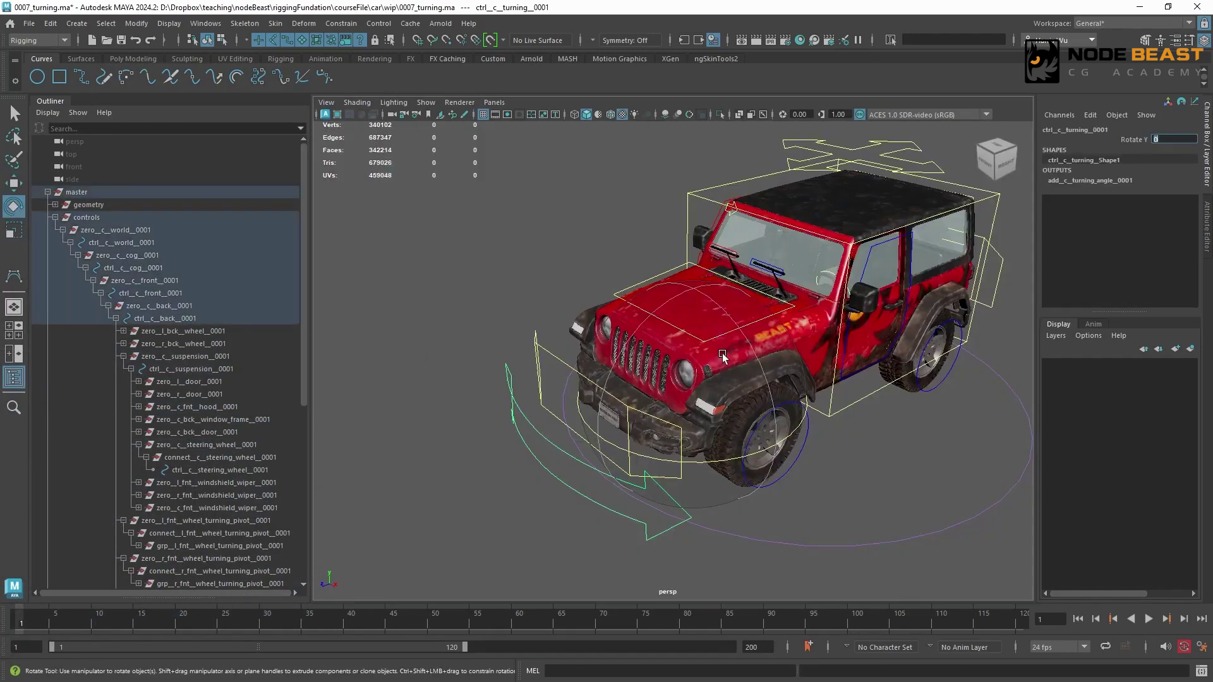
Step: Examine the steering wheel control inside the car and the turning control at the front, selecting each in turn
left_click_drag(722, 353, 710, 355, "alt")
middle_click_drag(710, 355, 515, 321, "alt")
scroll(767, 297, "up", 5)
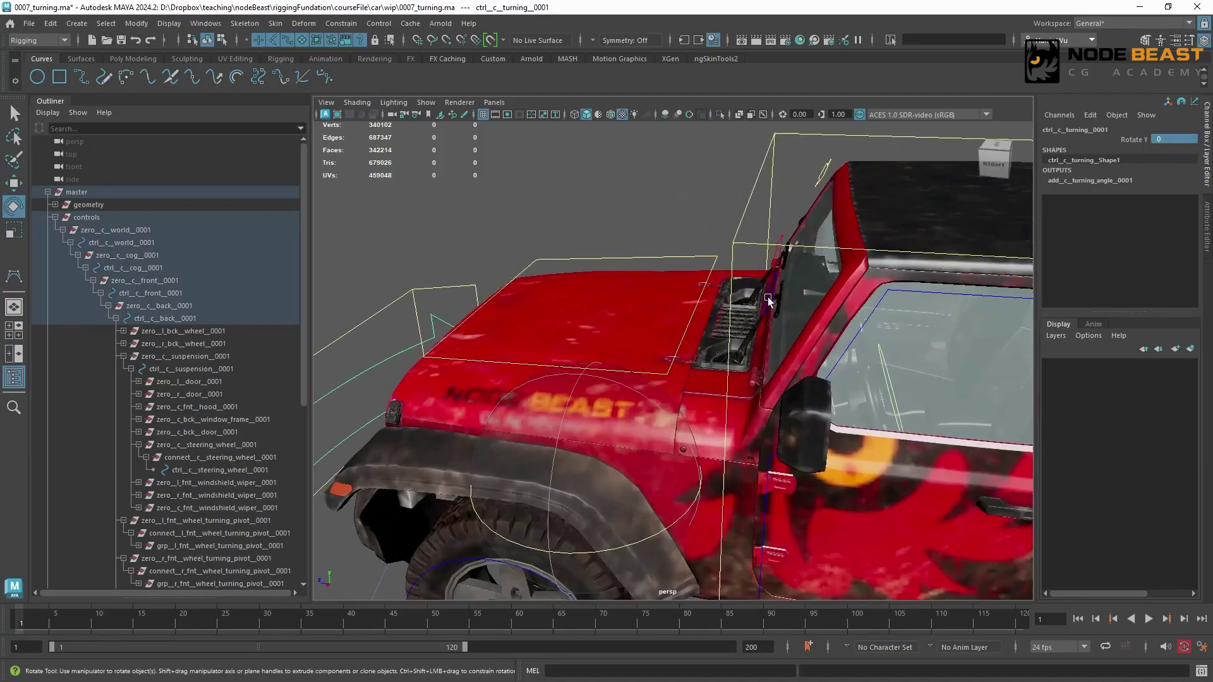
left_click_drag(768, 297, 688, 335, "alt")
scroll(707, 370, "up", 3)
left_click(499, 395)
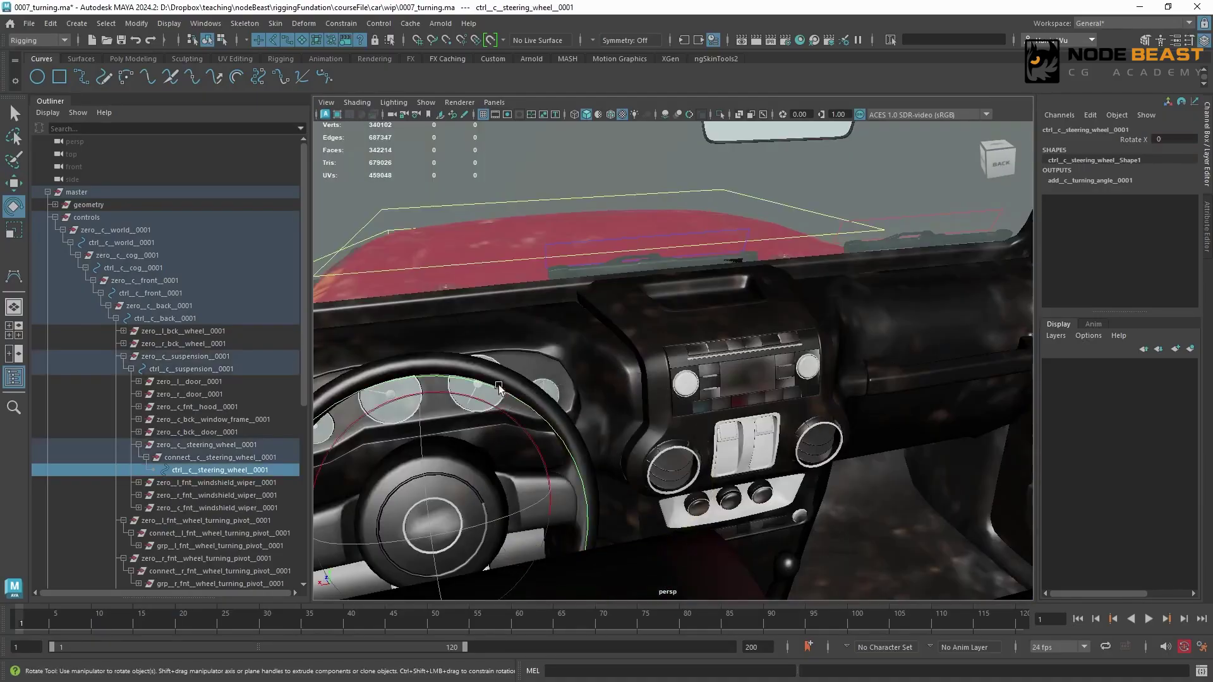
scroll(610, 342, "down", 5)
left_click_drag(610, 342, 790, 354, "alt")
left_click(414, 455)
scroll(412, 336, "down", 2)
left_click_drag(606, 336, 430, 379, "alt")
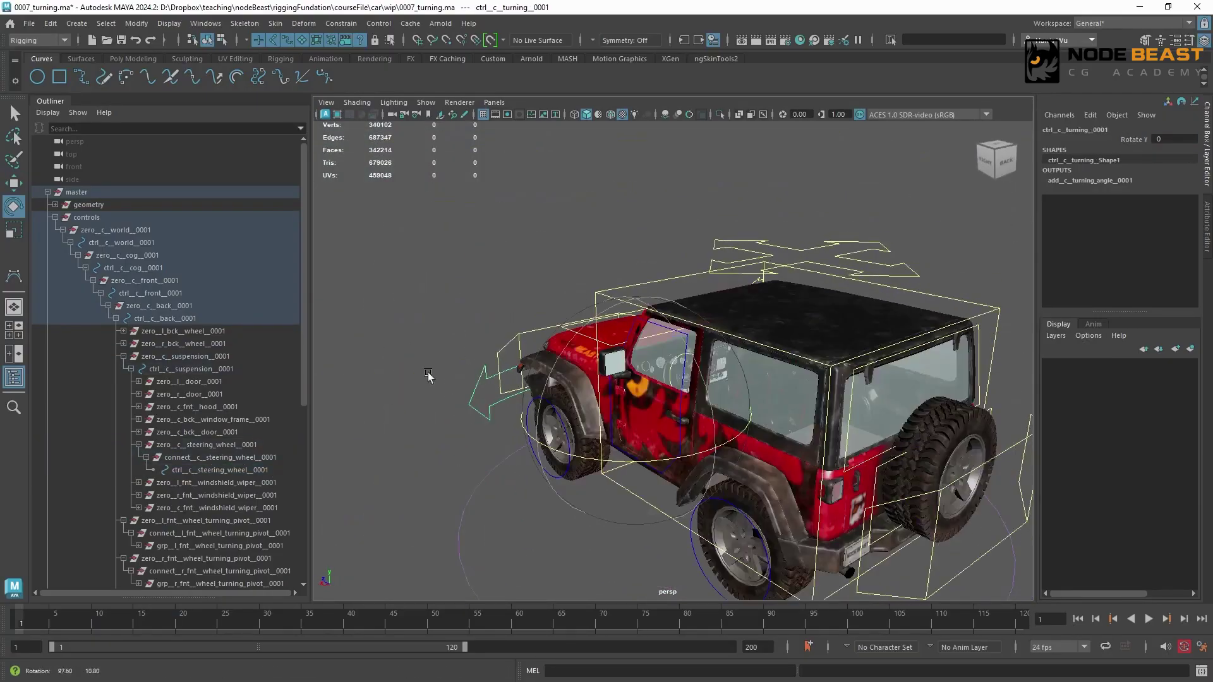
scroll(707, 360, "up", 8)
scroll(653, 329, "up", 2)
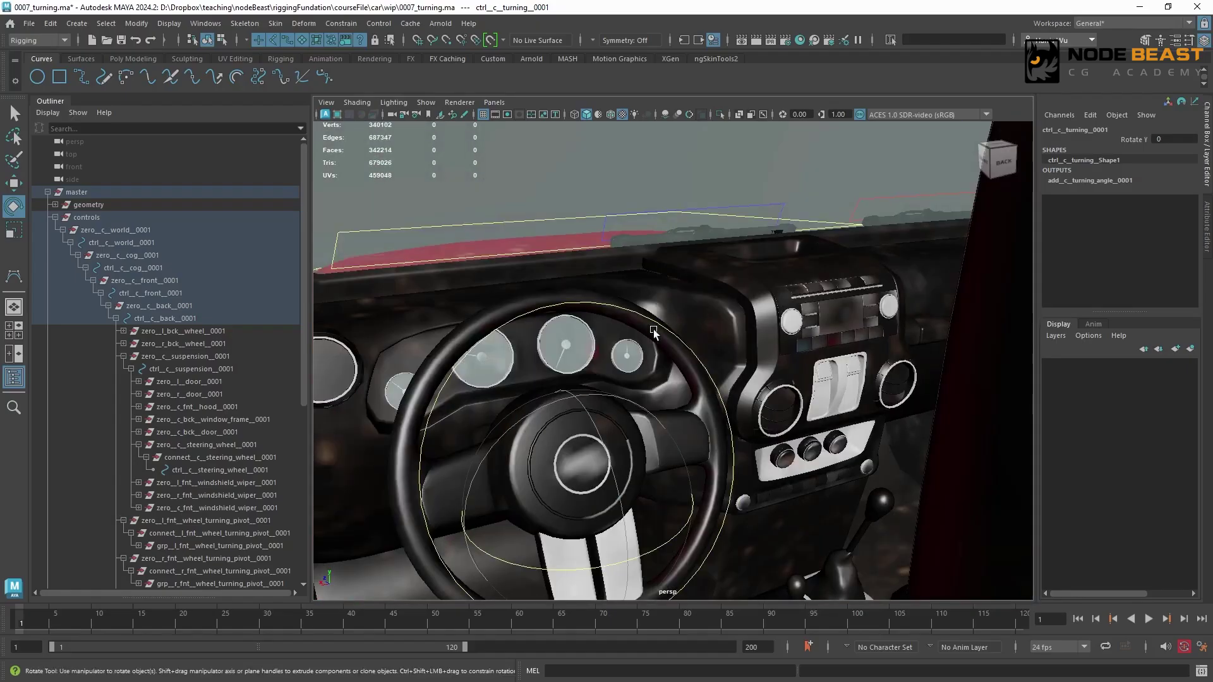
Step: Rotate ctrl__c__steering_wheel__0001 about 26 degrees in X, try the turning control's rotation on top, and undo both rotations
left_click(655, 326)
scroll(674, 339, "down", 8)
scroll(673, 340, "down", 5)
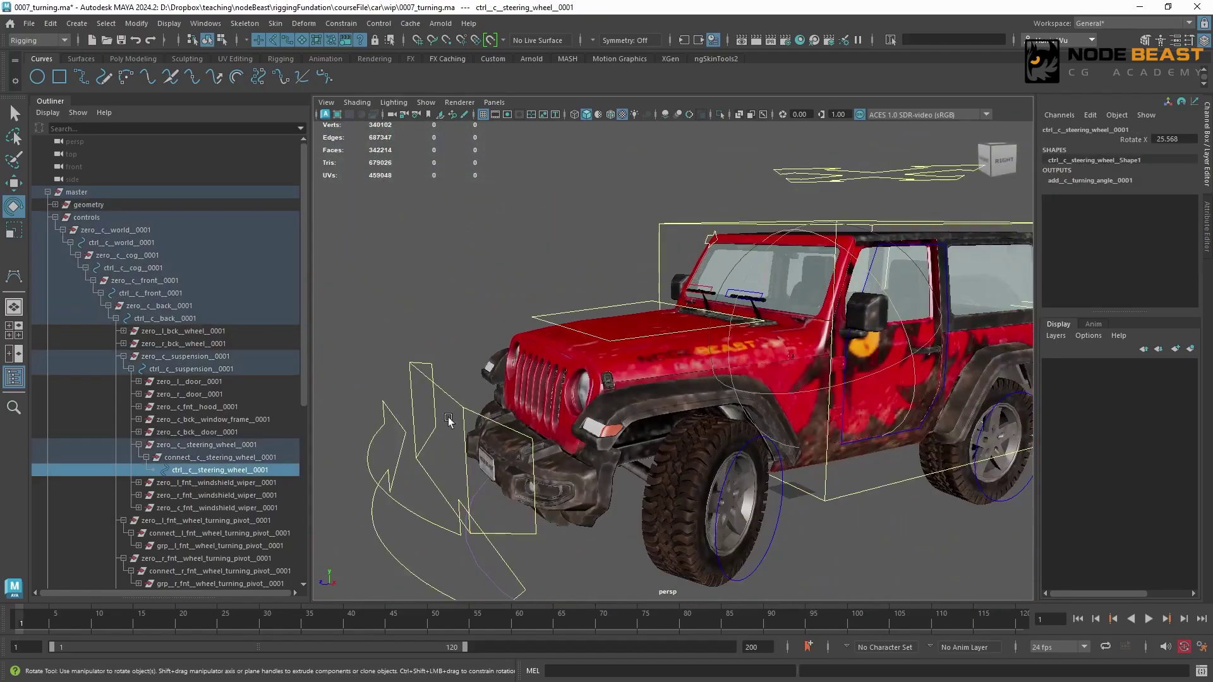
left_click(370, 476)
left_click_drag(585, 504, 606, 504)
key("ctrl+z")
key("ctrl+z")
key("ctrl+z")
key("ctrl+z")
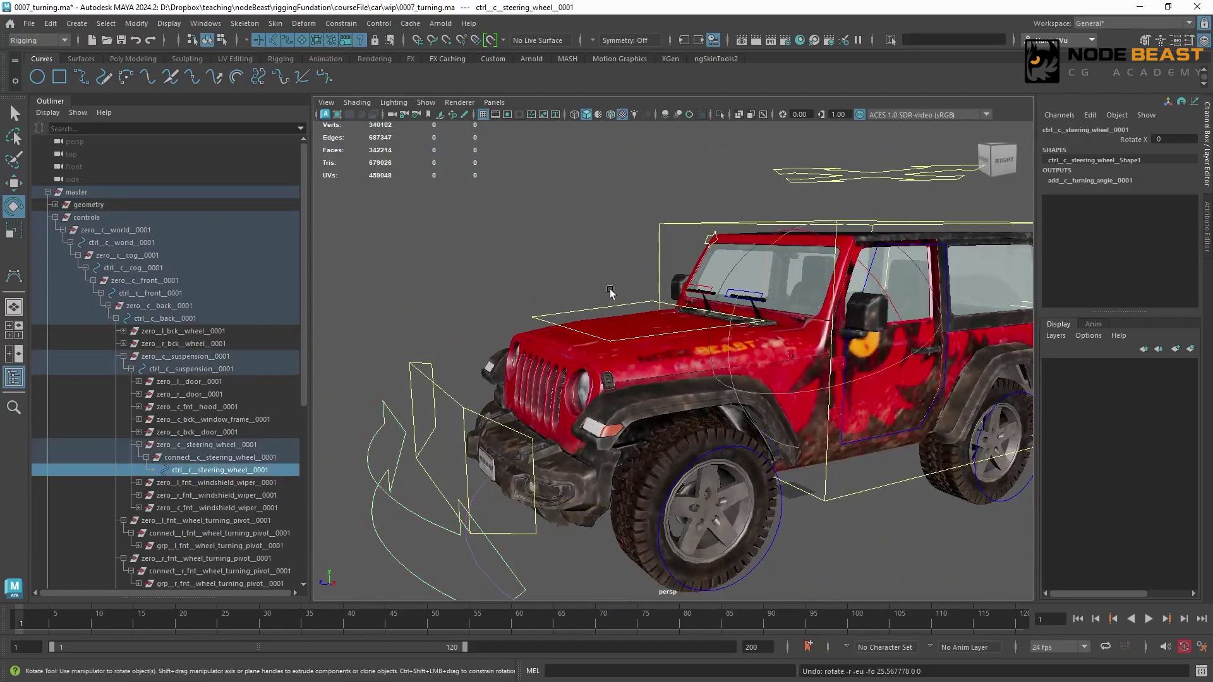
Step: Select ctrl__c__turning__0001 and locate it in the Outliner hierarchy
left_click_drag(710, 320, 818, 253, "alt")
scroll(580, 386, "up", 6)
scroll(650, 358, "down", 5)
left_click(547, 335)
key("w")
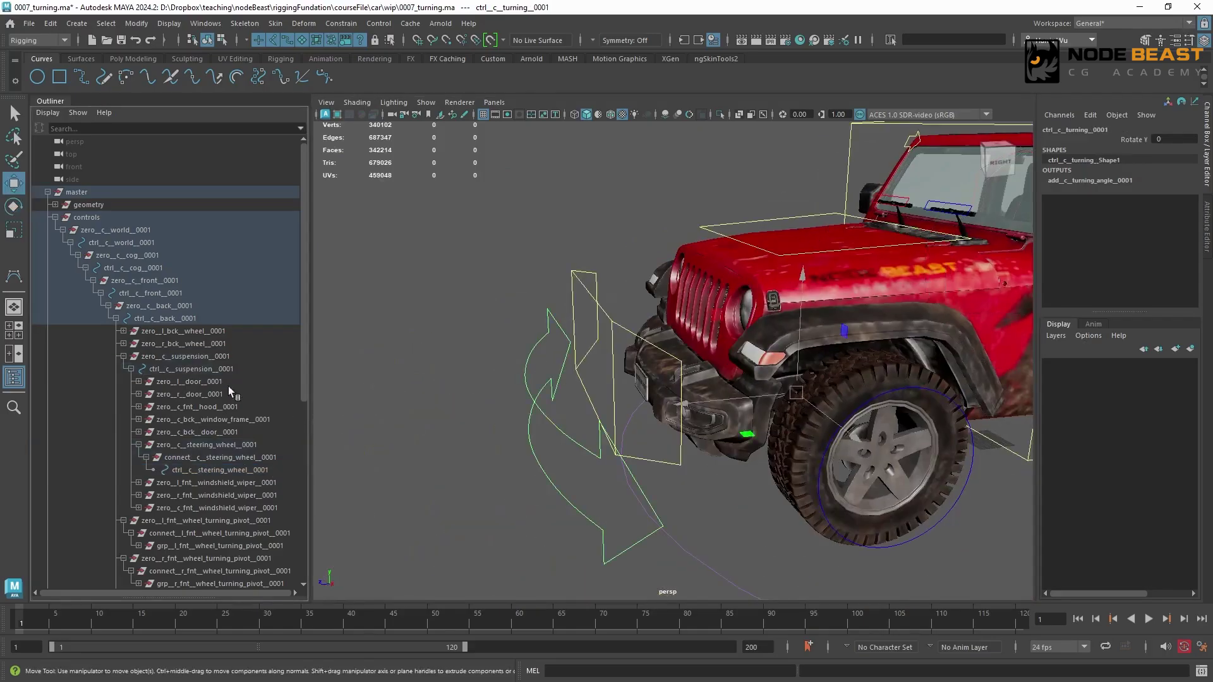
key("f")
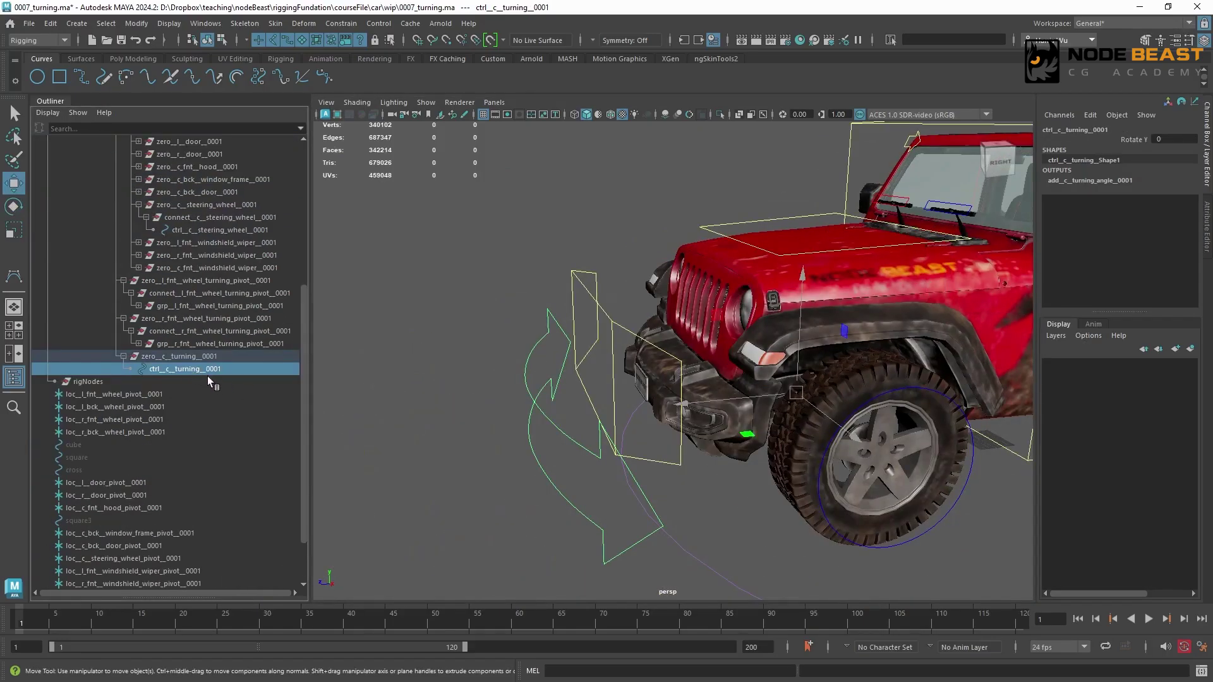
right_click_drag(393, 485, 354, 480, "alt")
left_click_drag(568, 265, 609, 313, "alt")
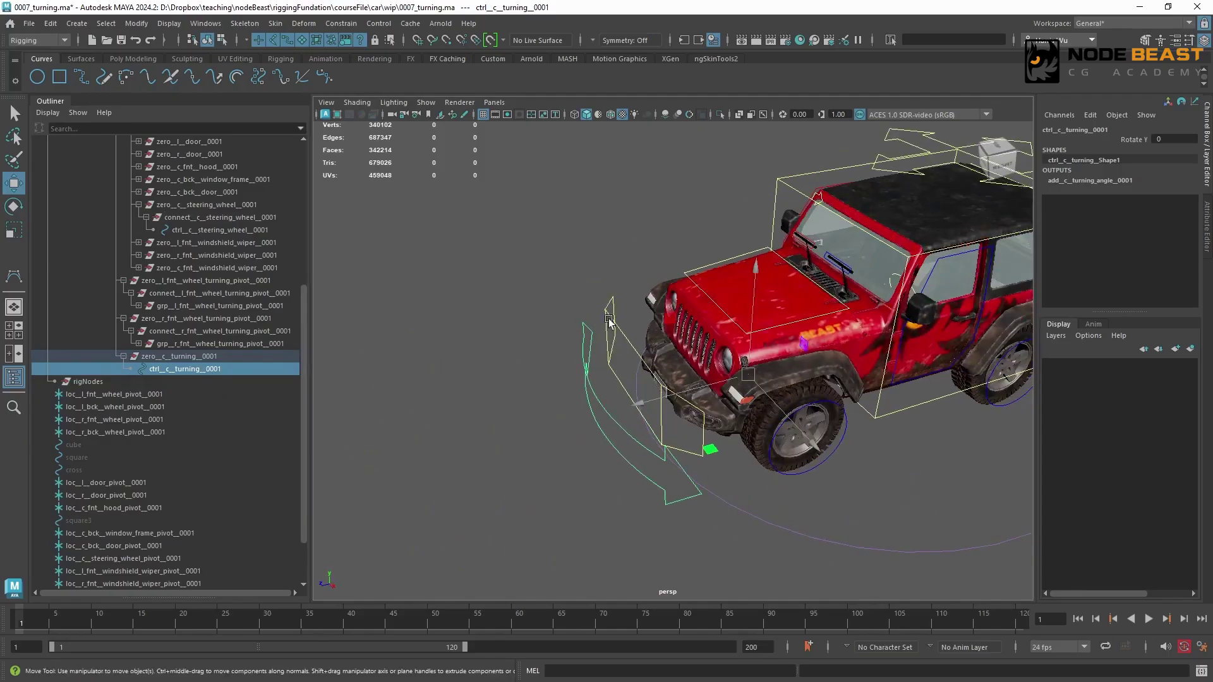
middle_click_drag(609, 314, 490, 313, "alt")
left_click_drag(490, 314, 505, 303, "alt")
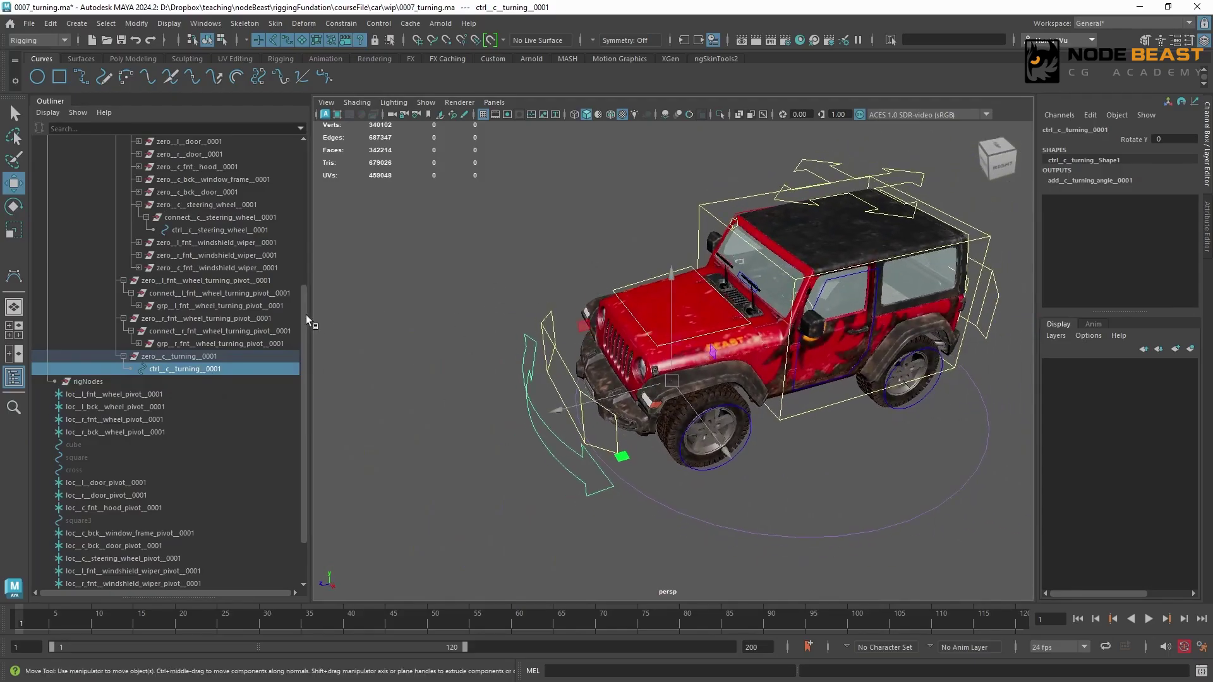
Step: Clear all nodes from the Node Editor graph and close the editor
key("alt+Tab")
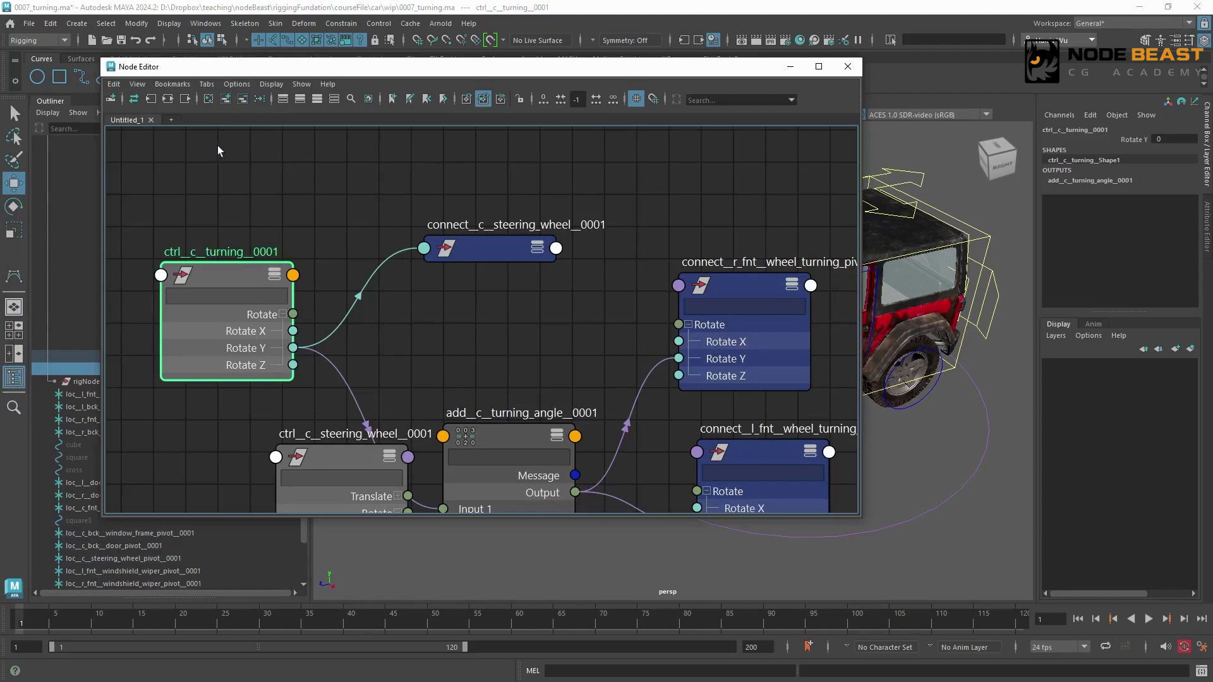
left_click(208, 100)
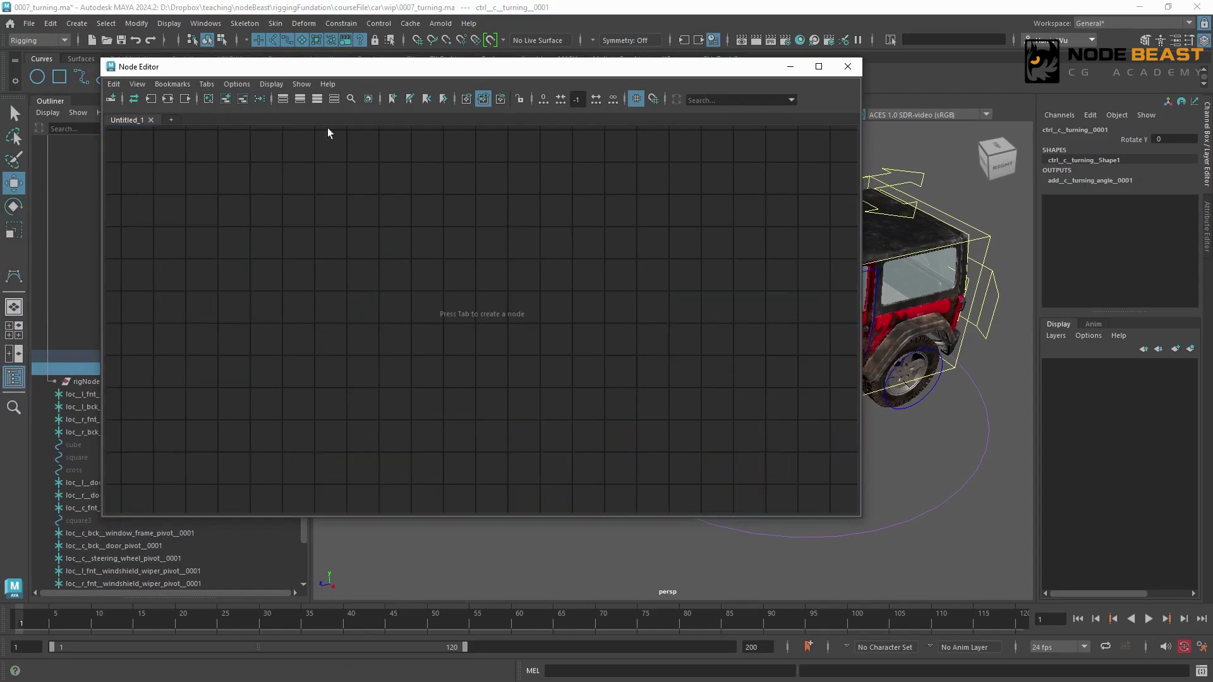
left_click(847, 66)
Step: Collapse the master group in the Outliner and deselect everything in the scene
left_click_drag(302, 301, 305, 176)
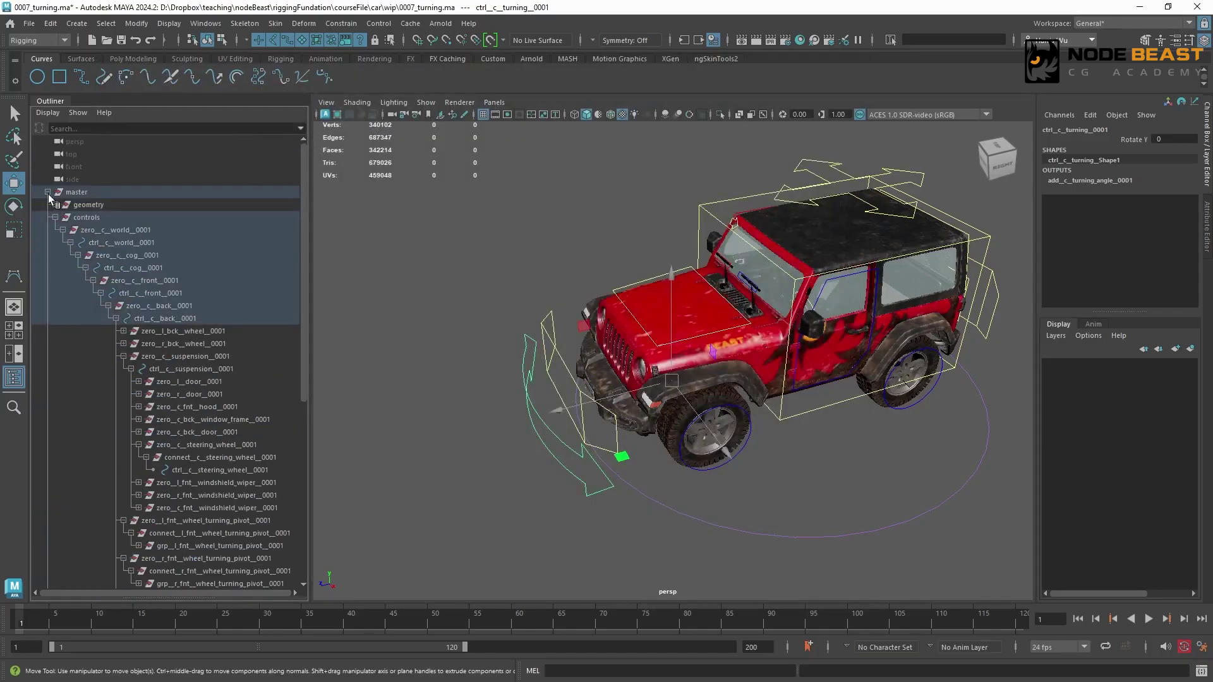
left_click(47, 192)
left_click_drag(822, 422, 897, 386, "alt")
left_click(769, 445)
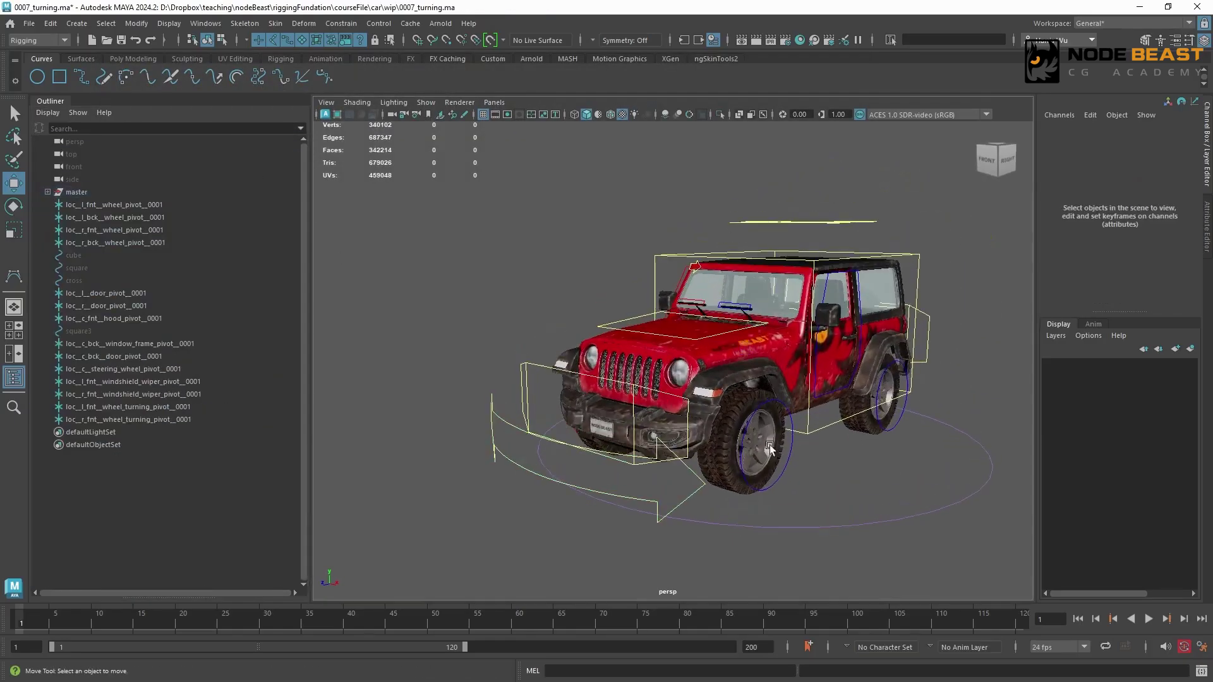